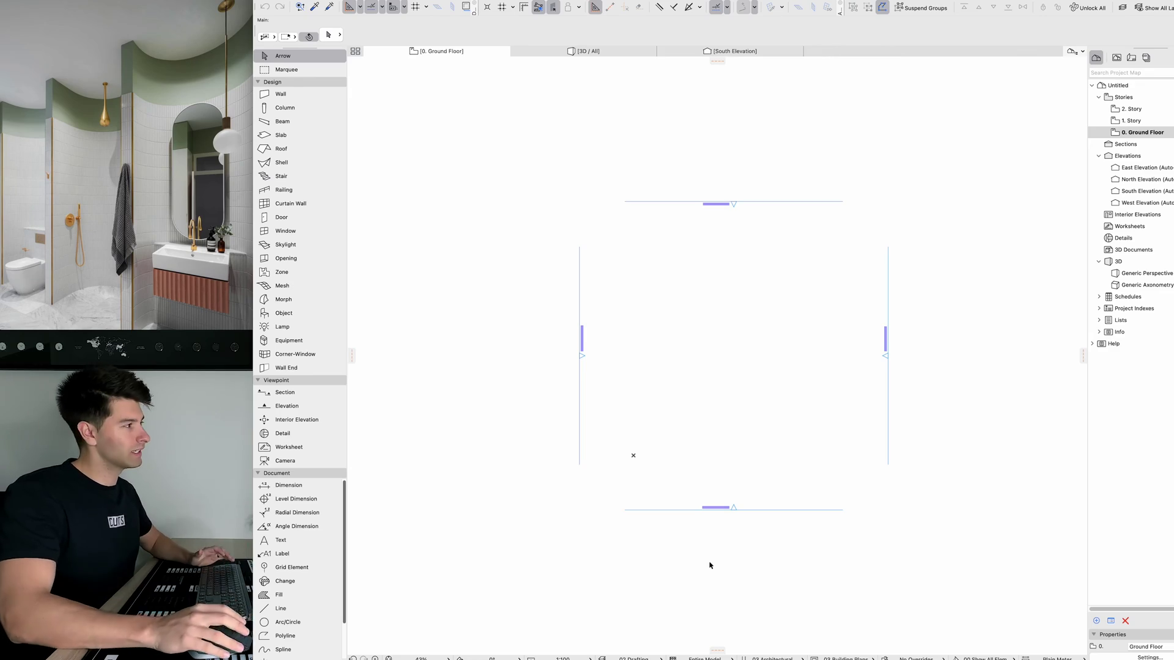
Step: Start a wall with the exterior composite Double 50 Block Cavity Plastered
mouse_move(761, 565)
middle_mouse_down()
mouse_move(698, 562)
mouse_move(751, 554)
middle_mouse_up()
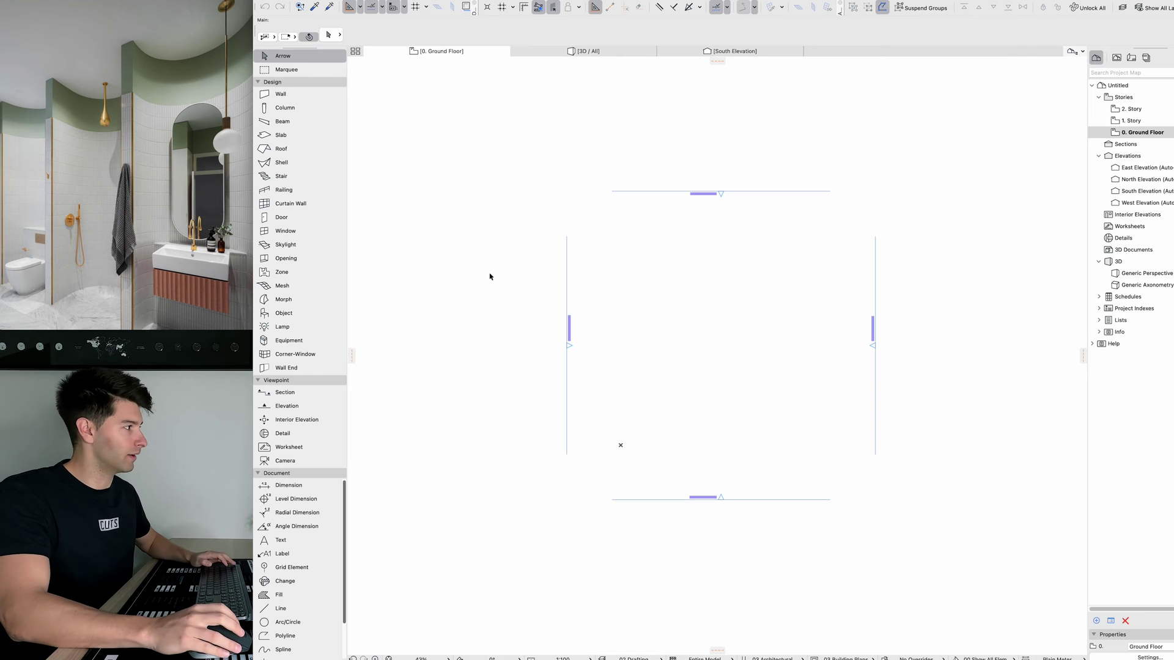
left_click(281, 95)
scroll(673, 315, "up", 3)
left_click(674, 35)
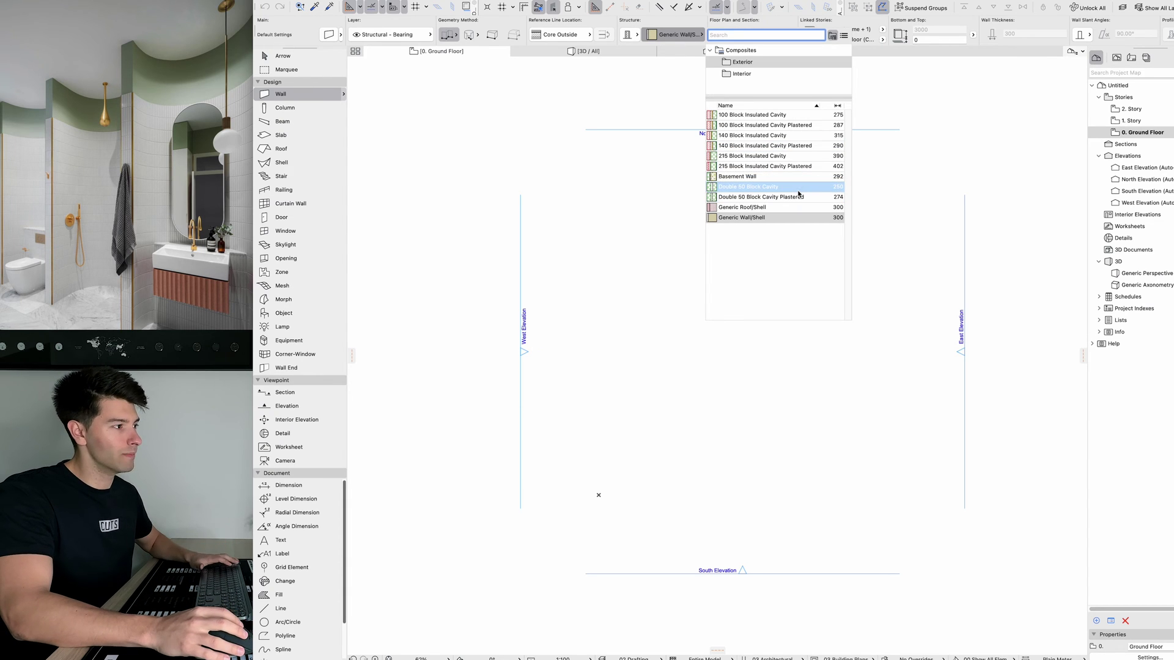
left_click(760, 197)
scroll(719, 272, "up", 2)
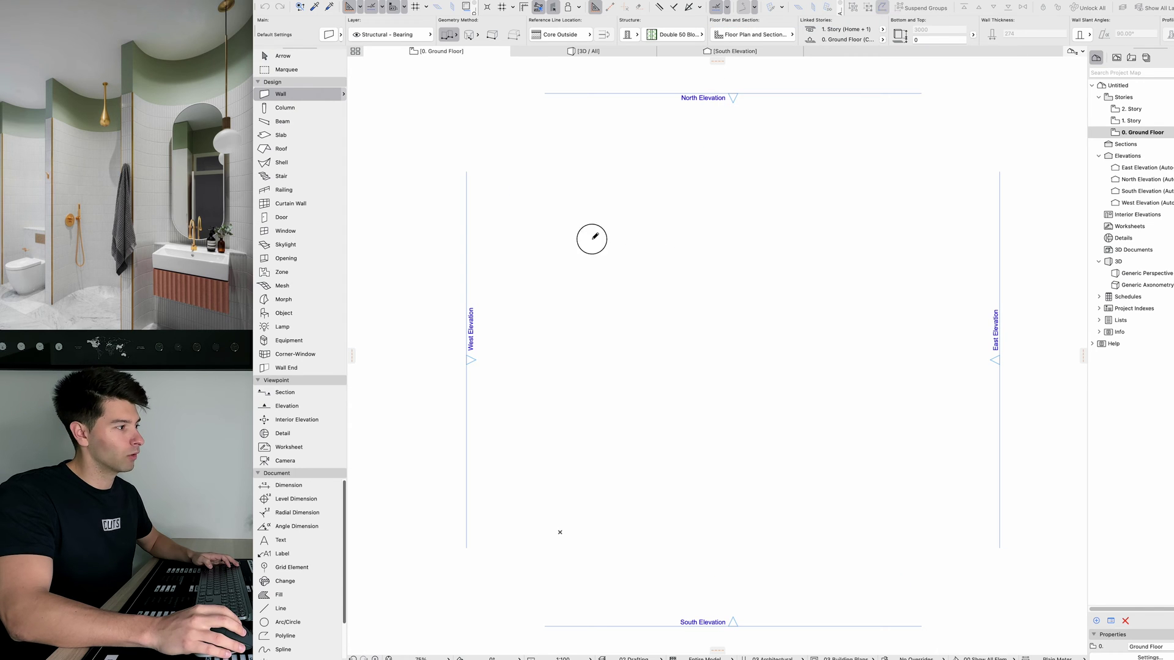
Step: Draw a closed square room of four walls, each 5000 mm long, between the elevation markers
left_click(591, 238)
type("5000")
key("Return")
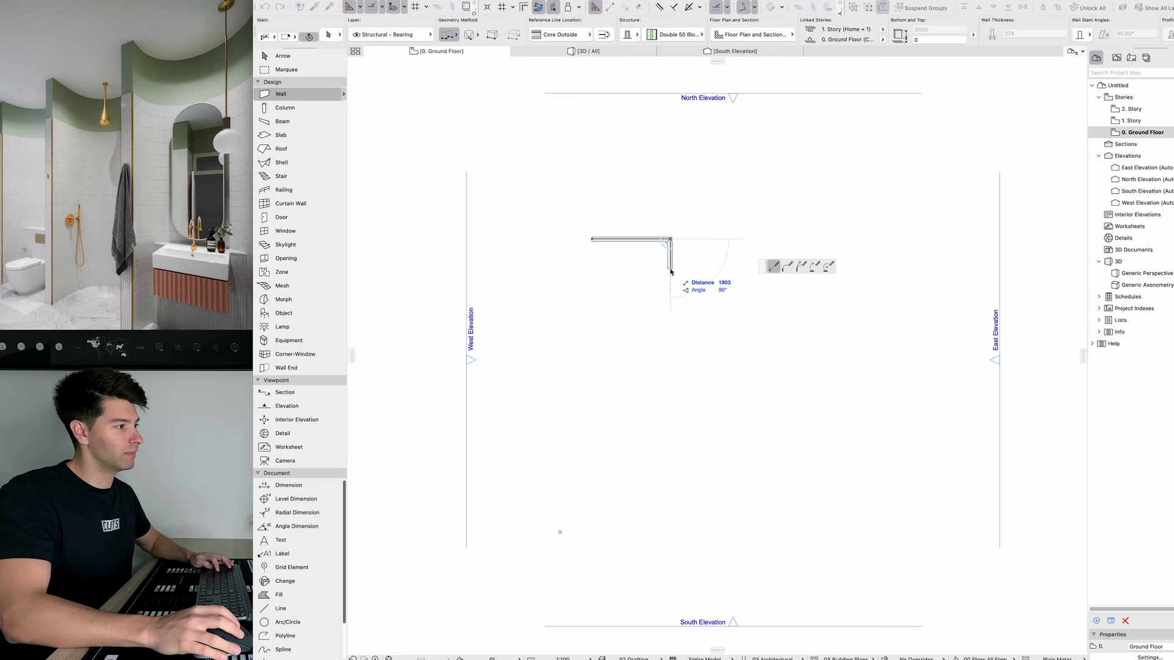
type("5000")
key("Return")
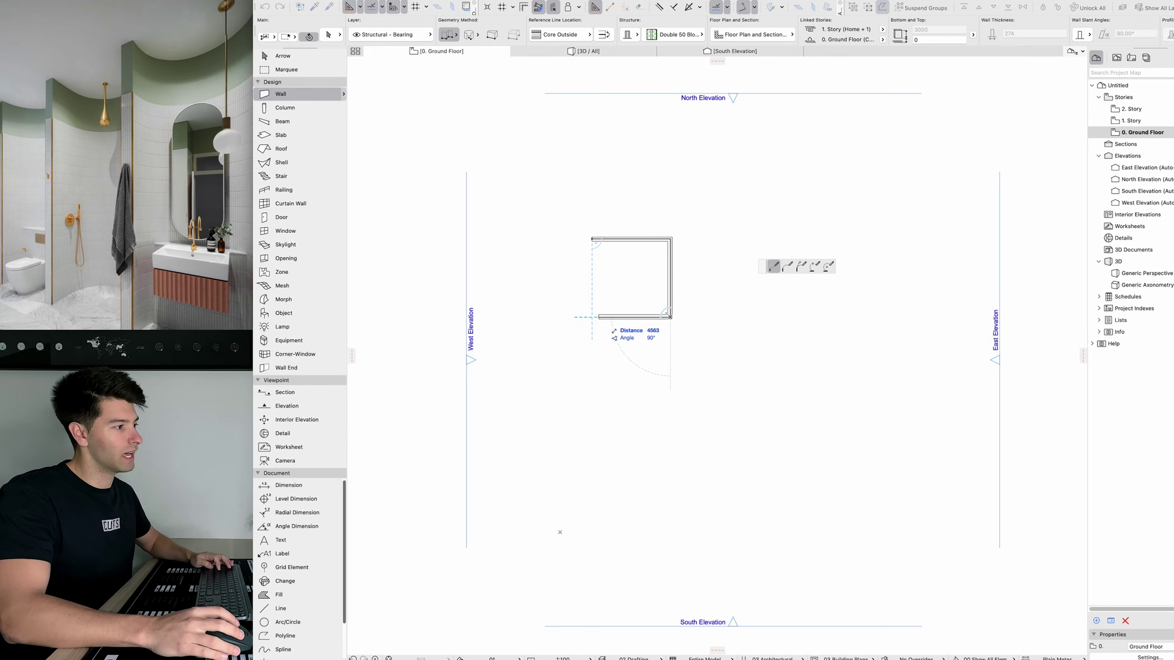
left_click(592, 239, "shift")
left_click(592, 239)
scroll(631, 257, "up", 5)
middle_click_drag(630, 258, 680, 232)
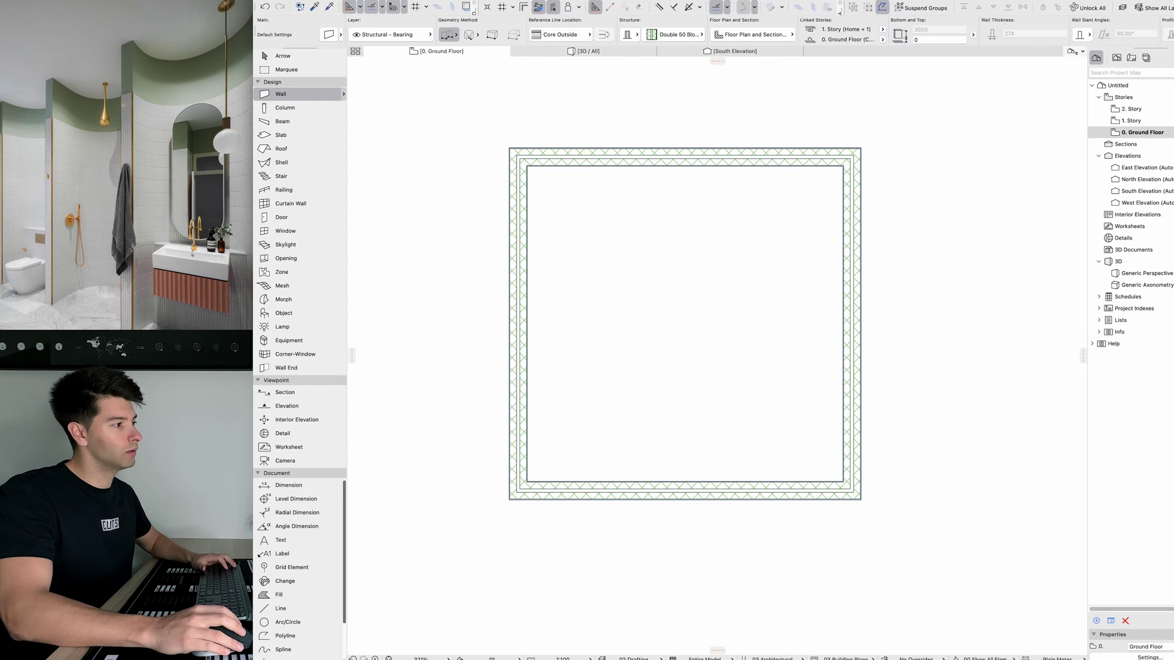
key("Escape")
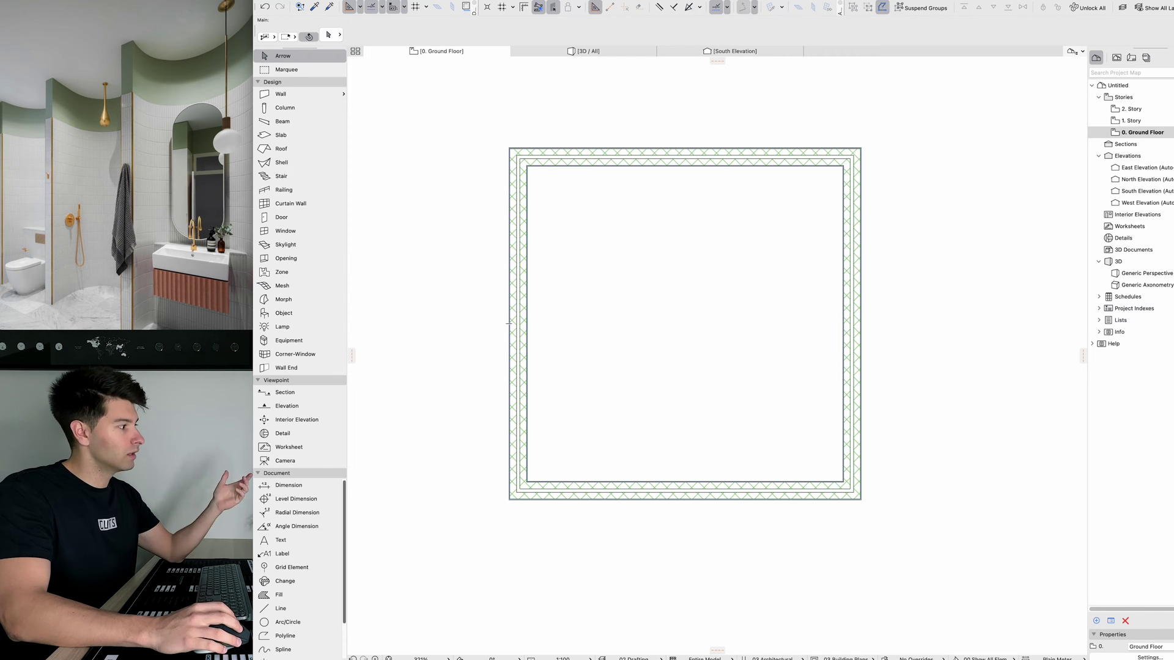
Step: Search the object library for toilet and choose the WC 26 object
key("o")
left_click(329, 34)
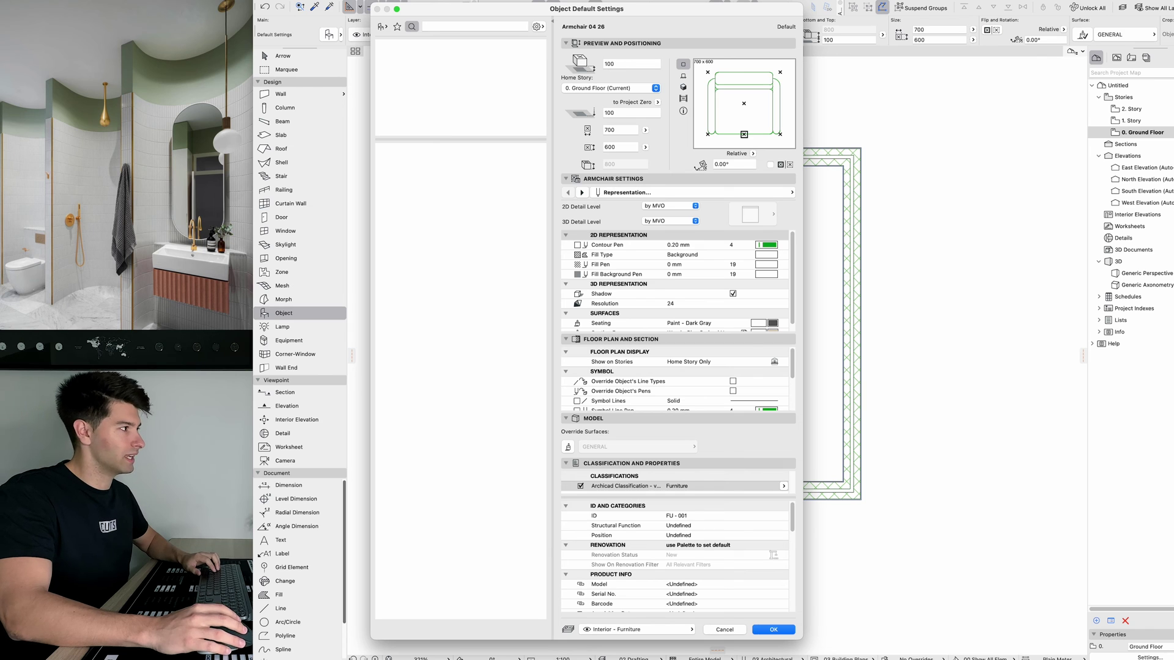
type("toilet")
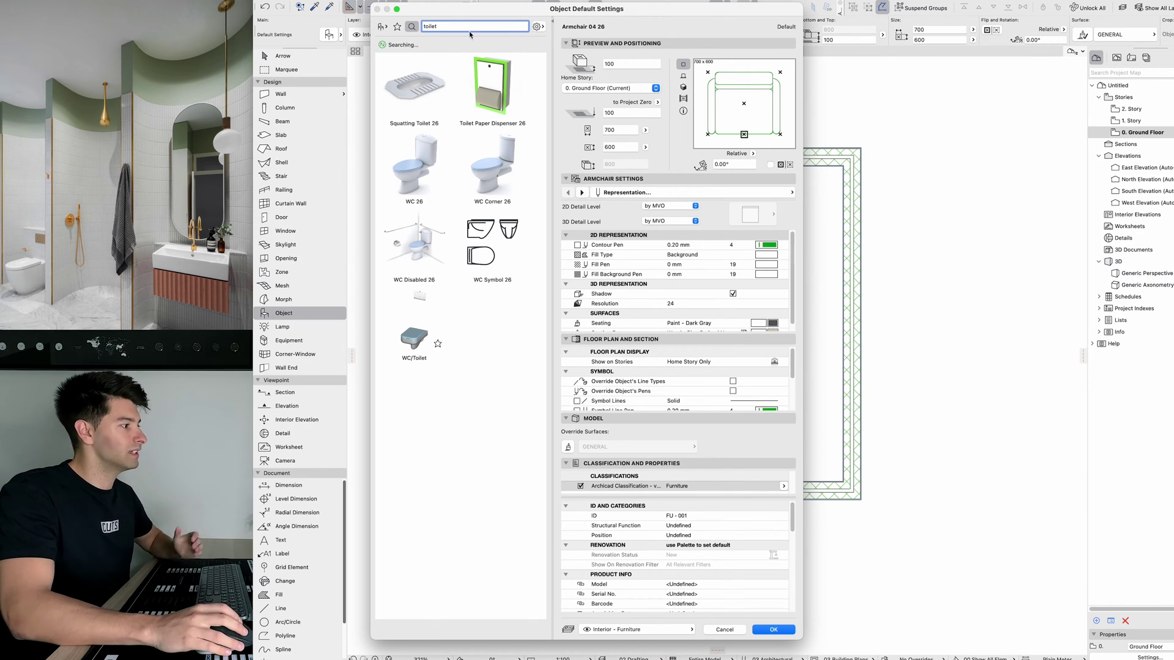
left_click(419, 180)
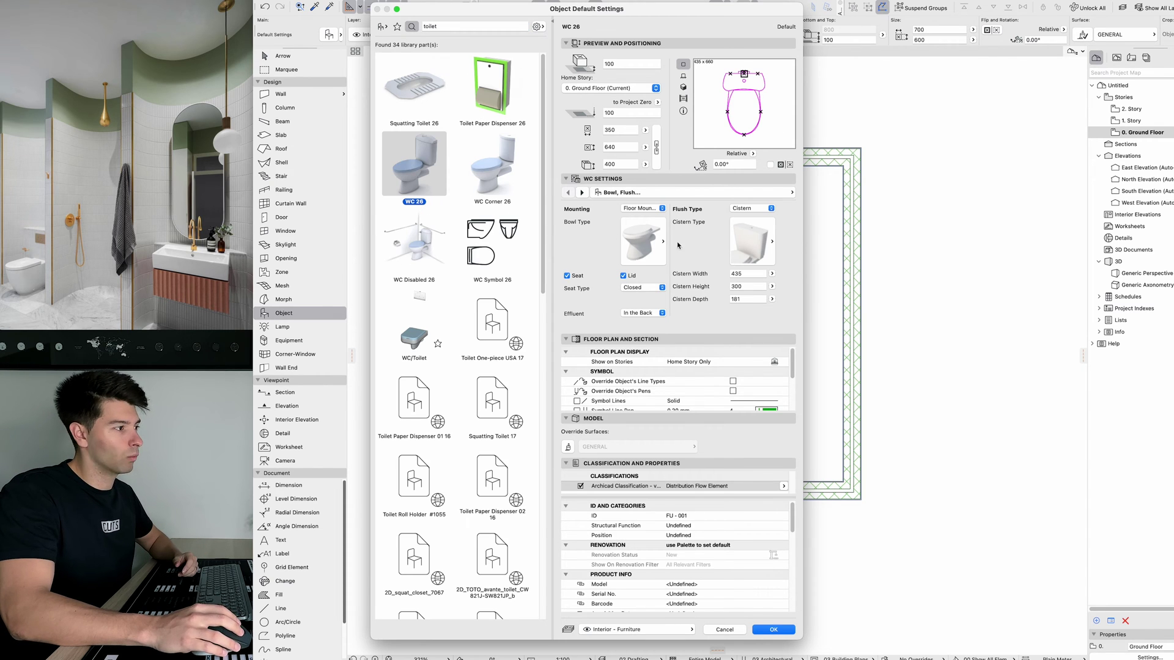
Step: Set the WC's flush type to In-Wall Carrier and its bowl type to Type 7
left_click(751, 251)
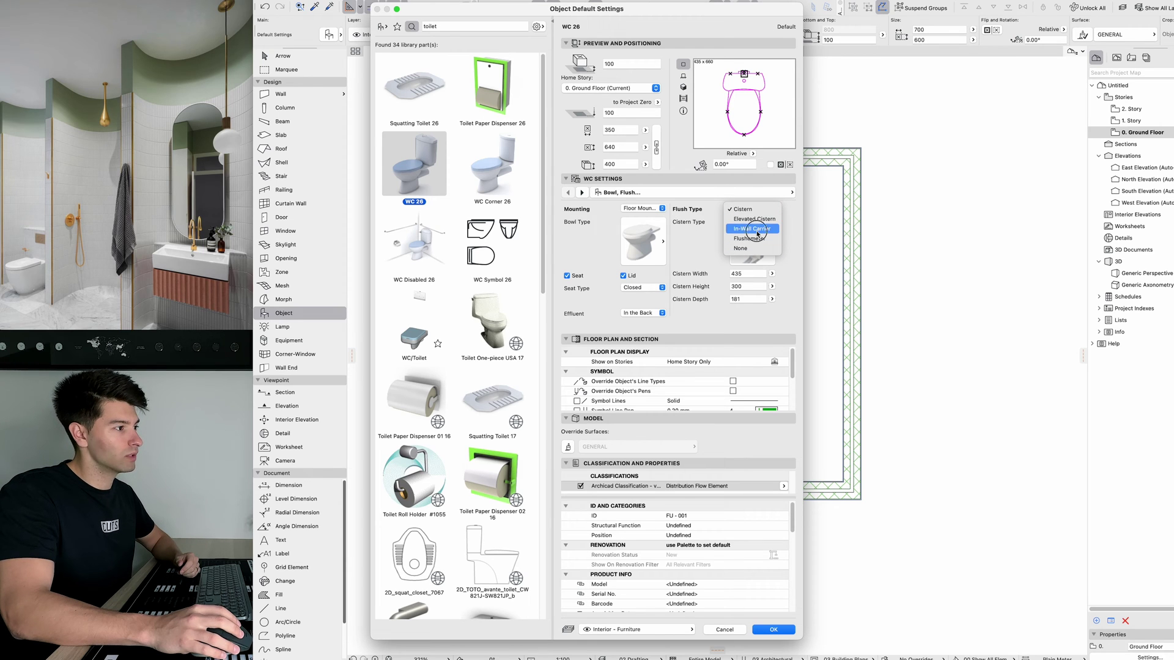
left_click(752, 229)
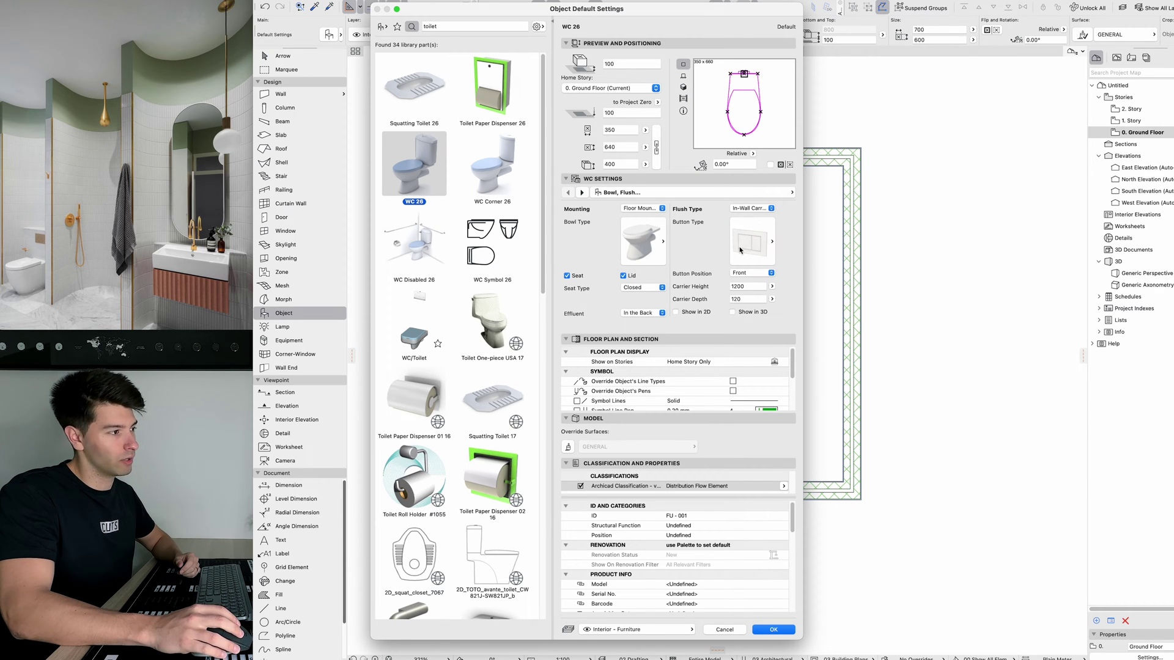
left_click(650, 237)
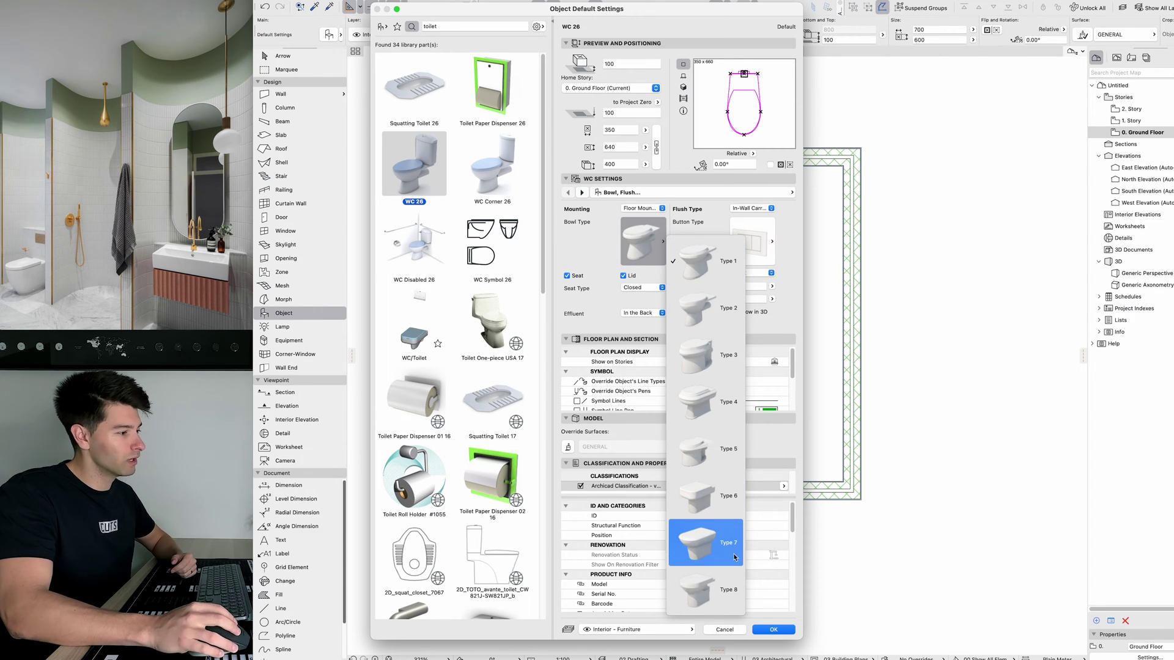
left_click(704, 545)
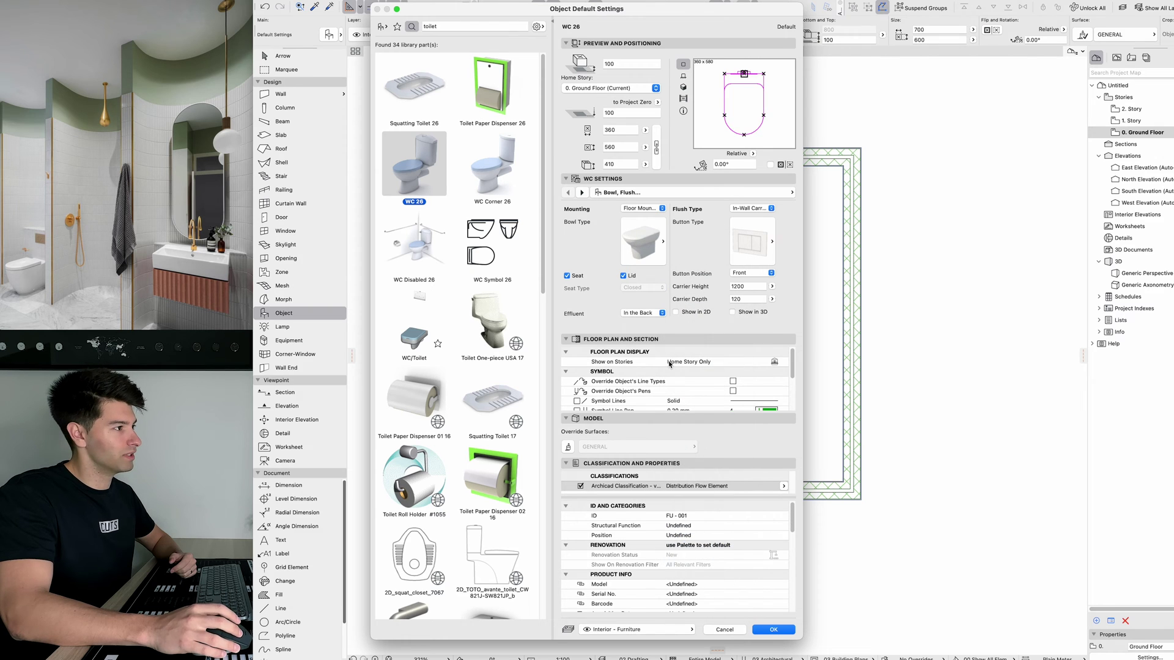
Step: Set the WC's 2D contour pen to black and preview the symbol in plan
left_click(581, 192)
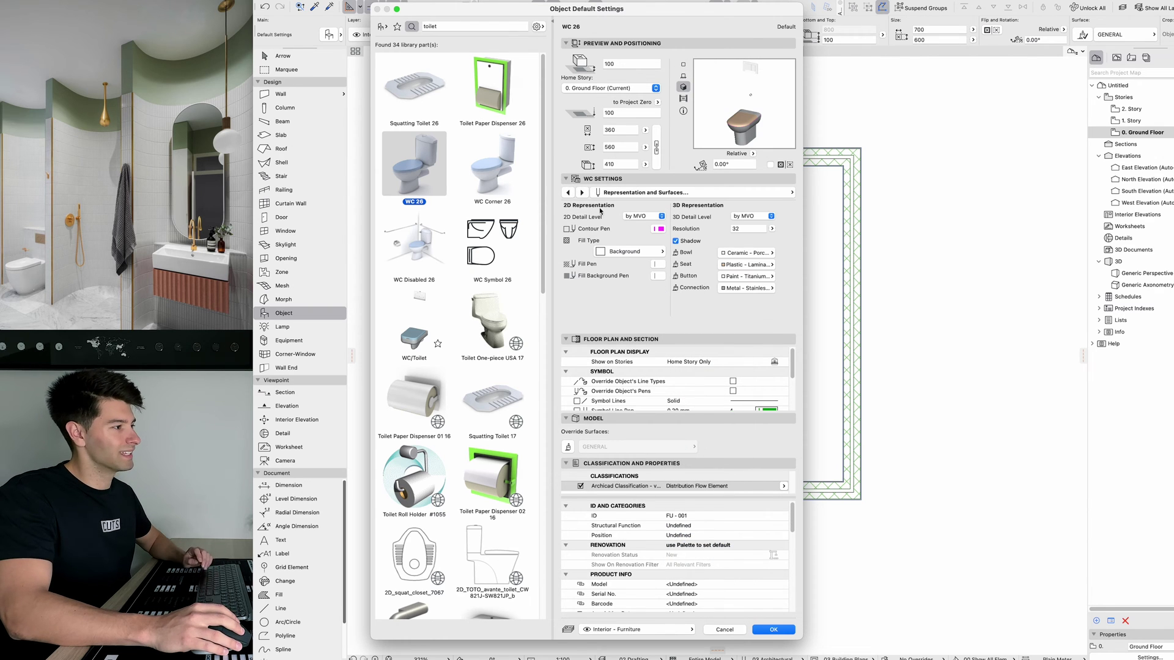
left_click(658, 229)
left_click(717, 252)
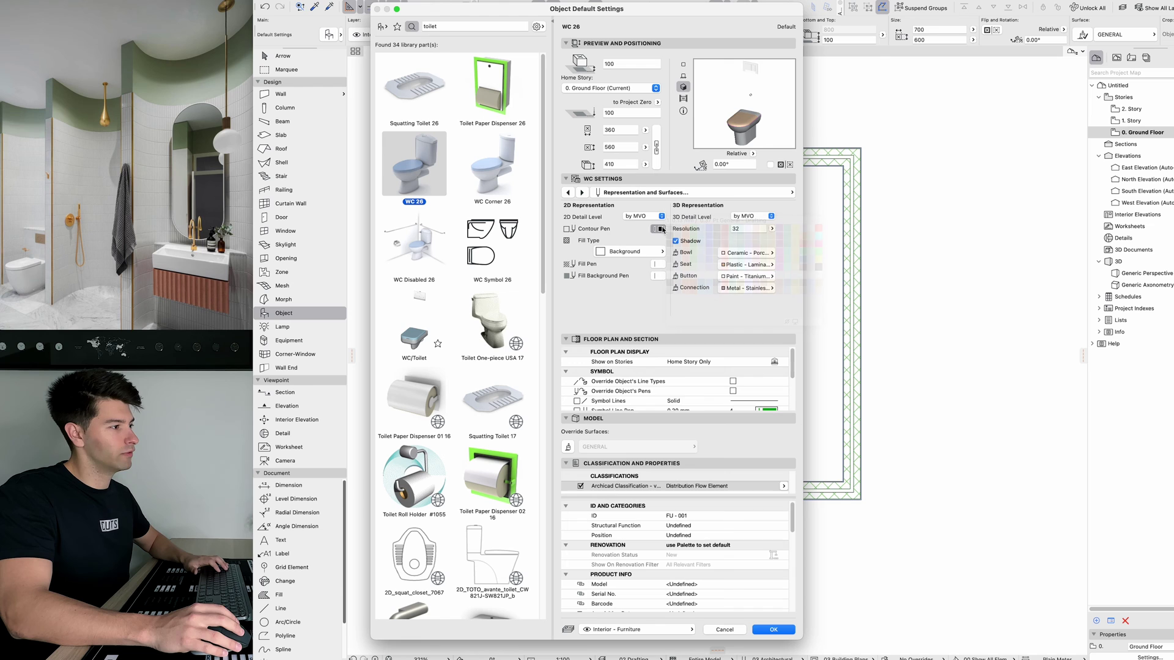
left_click(683, 64)
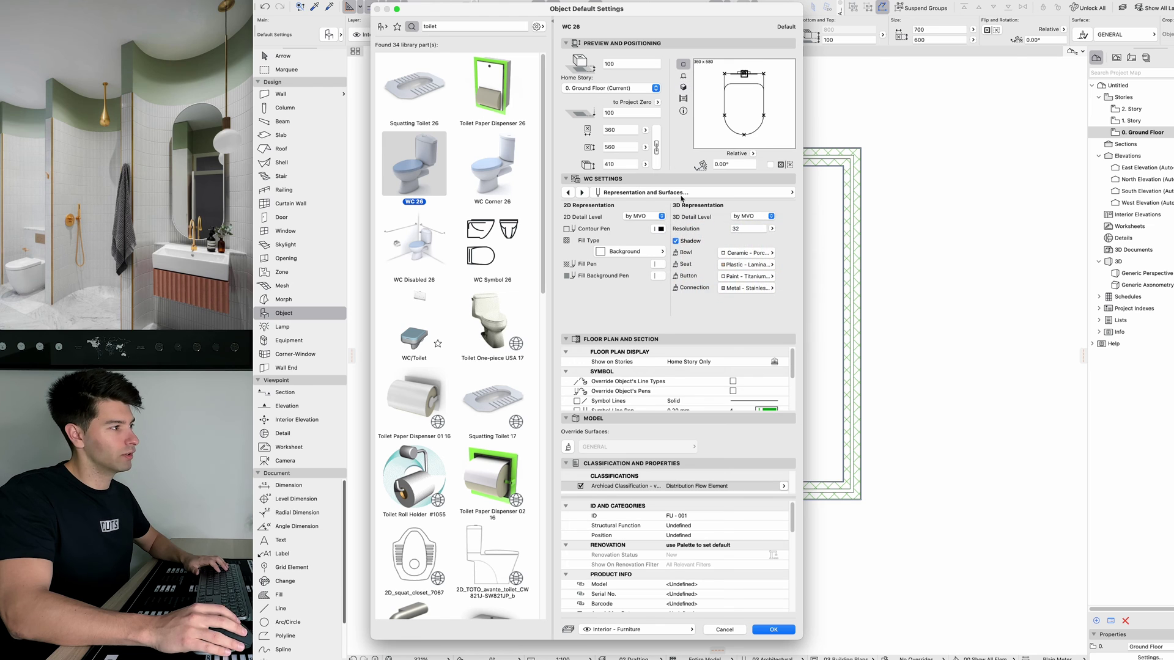
Step: Set the WC's seat surface to Ceramic - Porcelain and its button surface to Metal - Brass
left_click(683, 87)
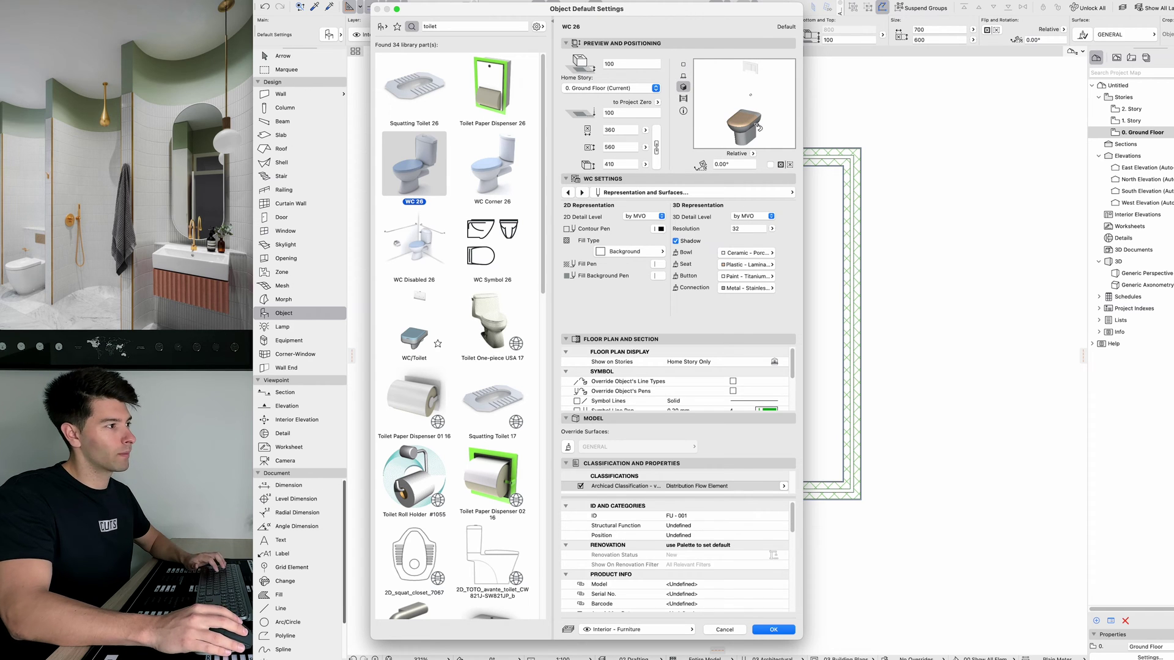
left_click(747, 265)
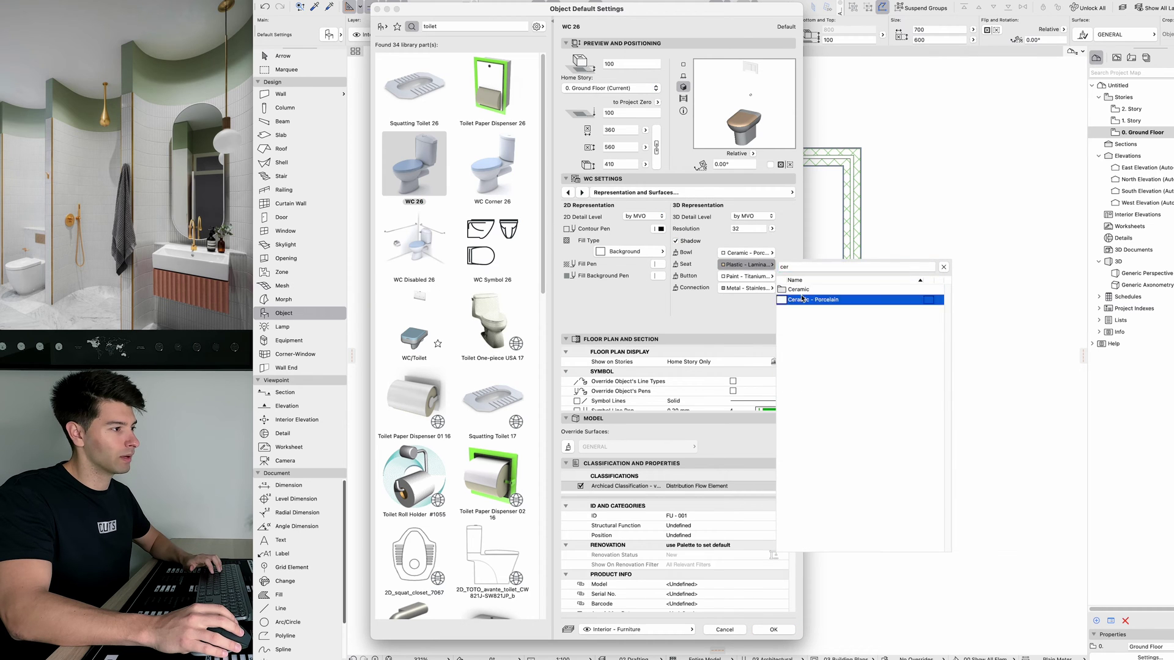
left_click(803, 296)
left_click(744, 277)
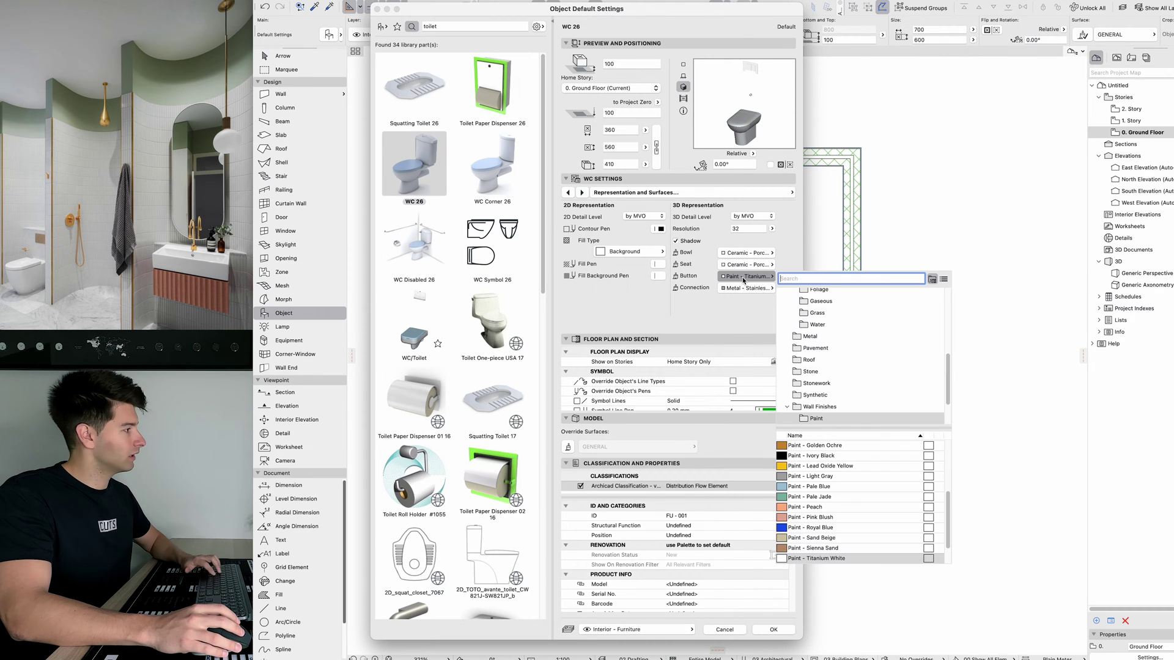
type("bras")
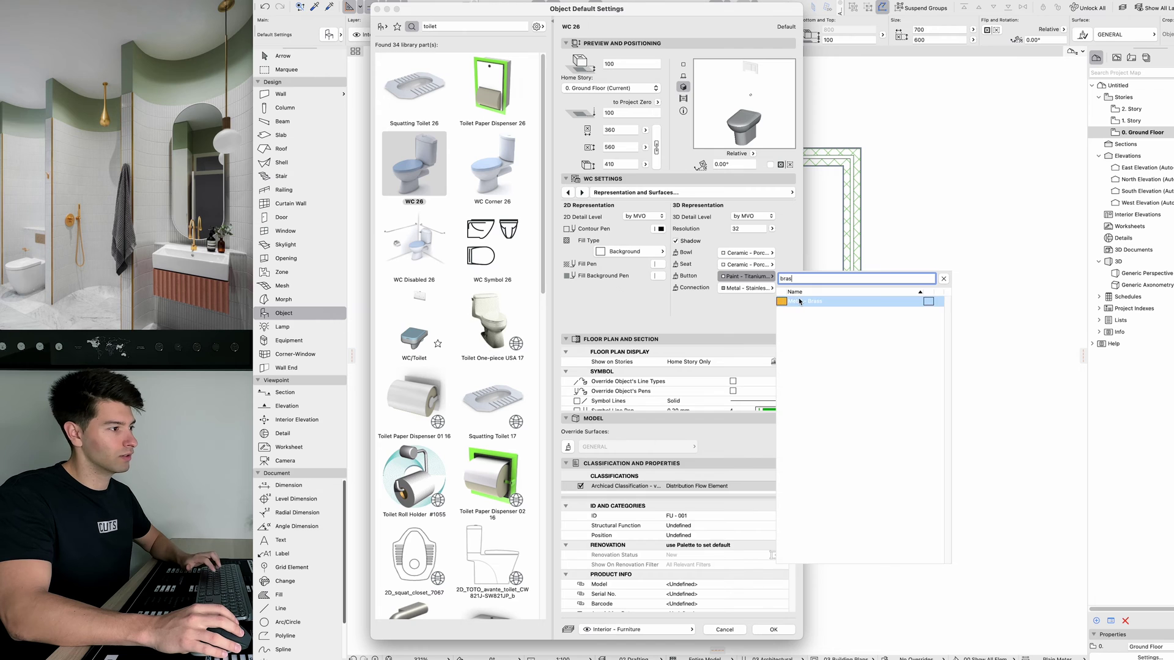
left_click(798, 303)
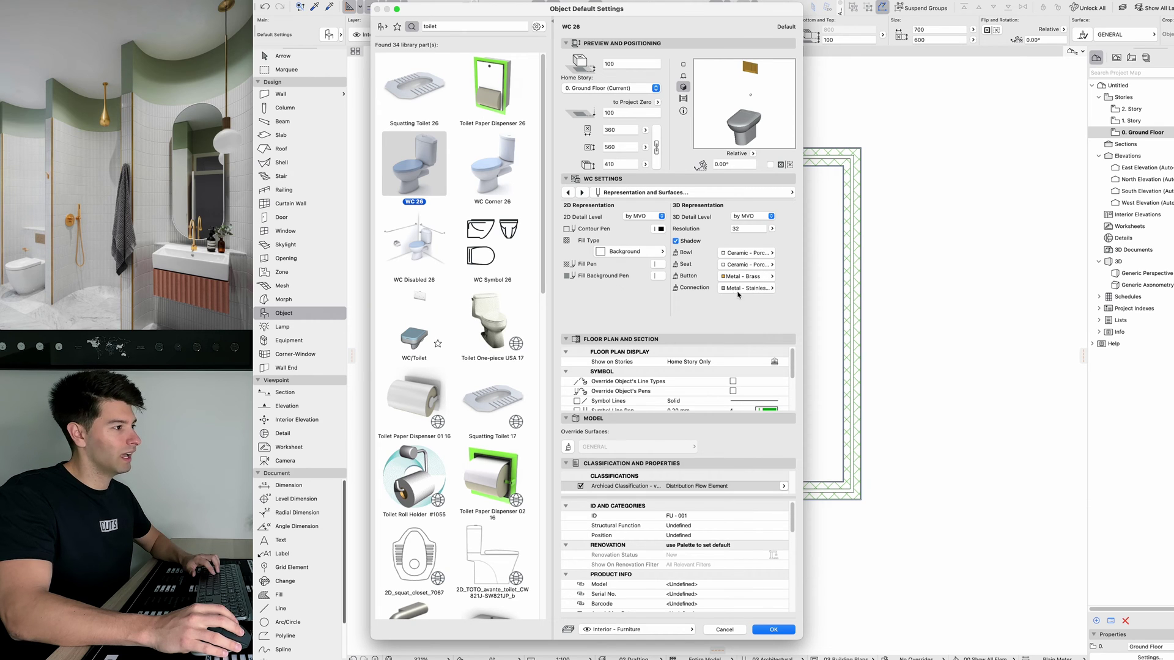
Step: Turn off the WC's water connection
left_click(582, 193)
left_click(582, 193)
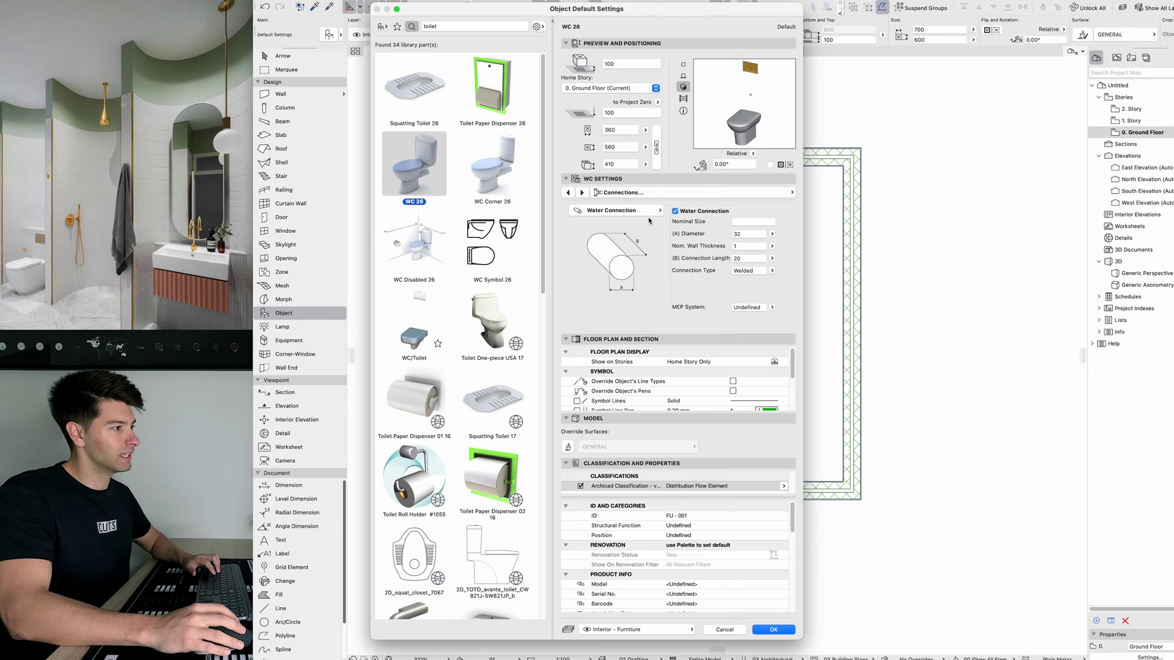
left_click(675, 211)
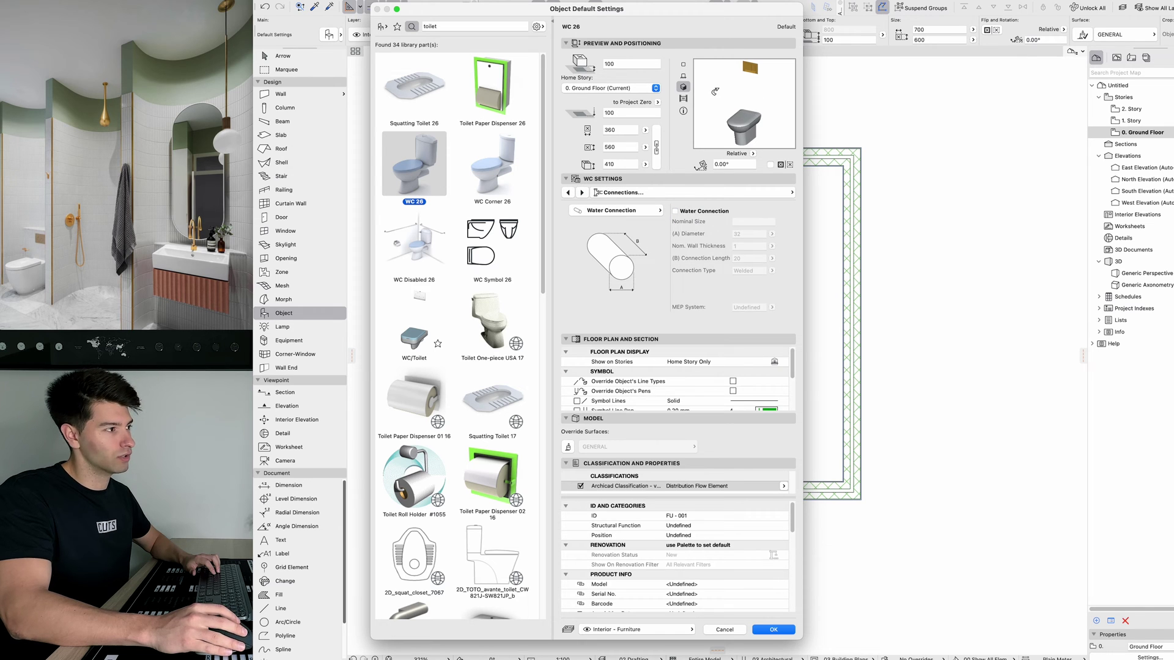
Step: Assign the WC to the MEP - Plumbing layer and place it near the room's upper-left corner
left_click(647, 632)
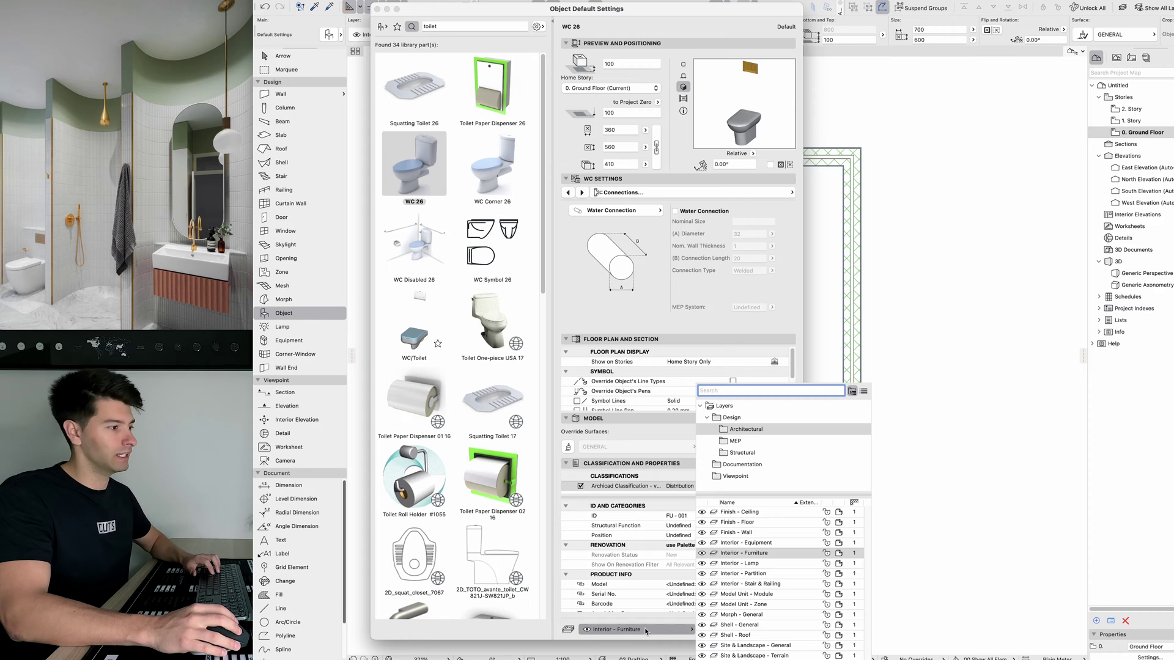
type("plu")
left_click(772, 413)
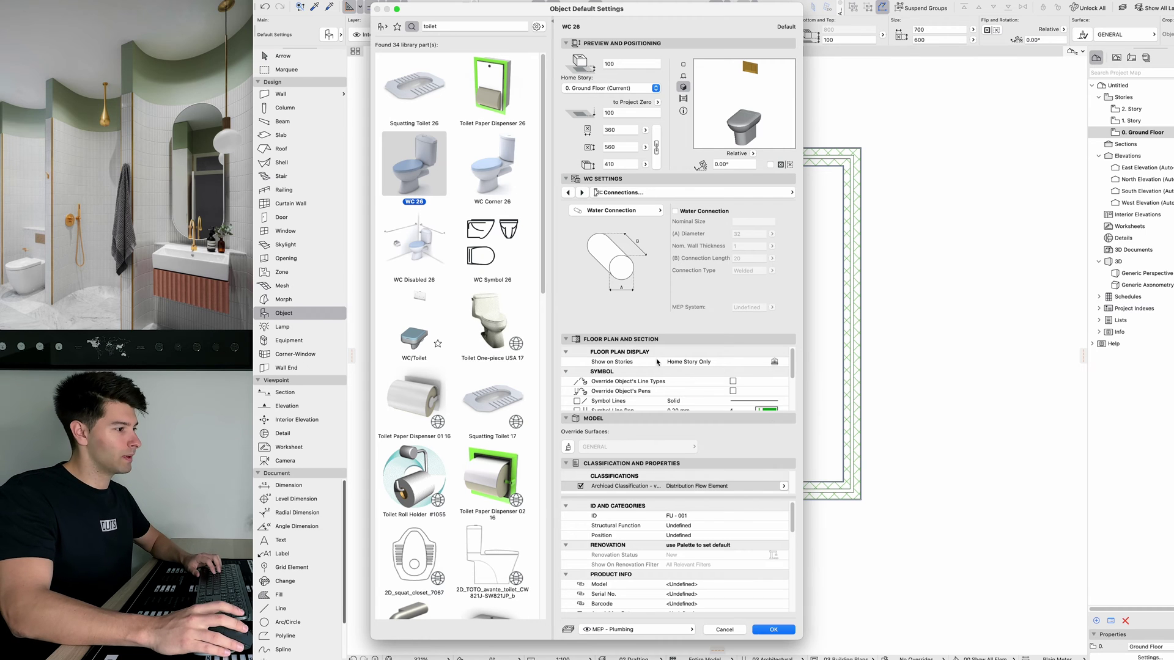
left_click(771, 630)
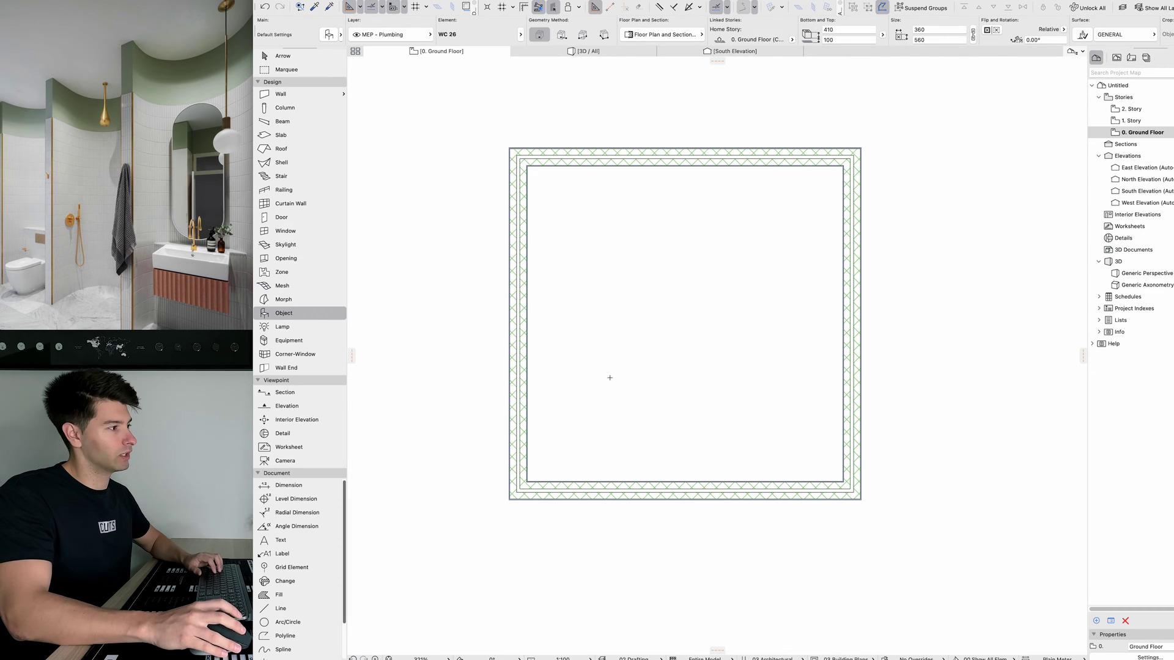
left_click(564, 213)
key("Escape")
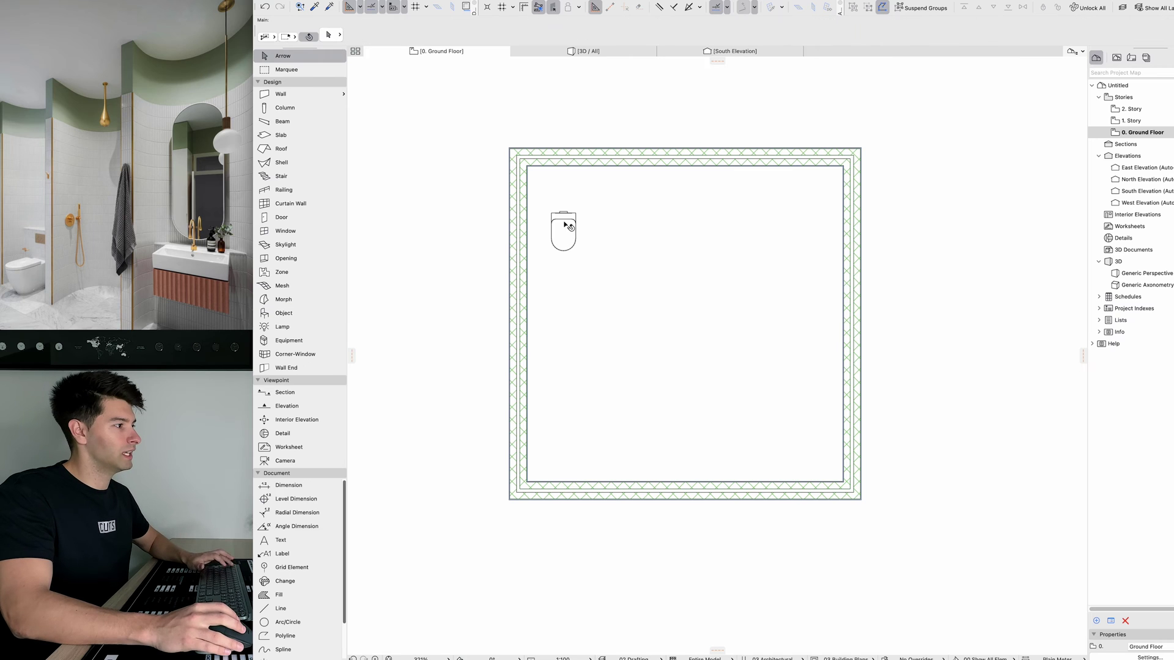
Step: Choose Shower Tray 26 from a library search for shower and set its plan size to 1200 by 1200 mm
left_click(288, 317)
left_click(324, 37)
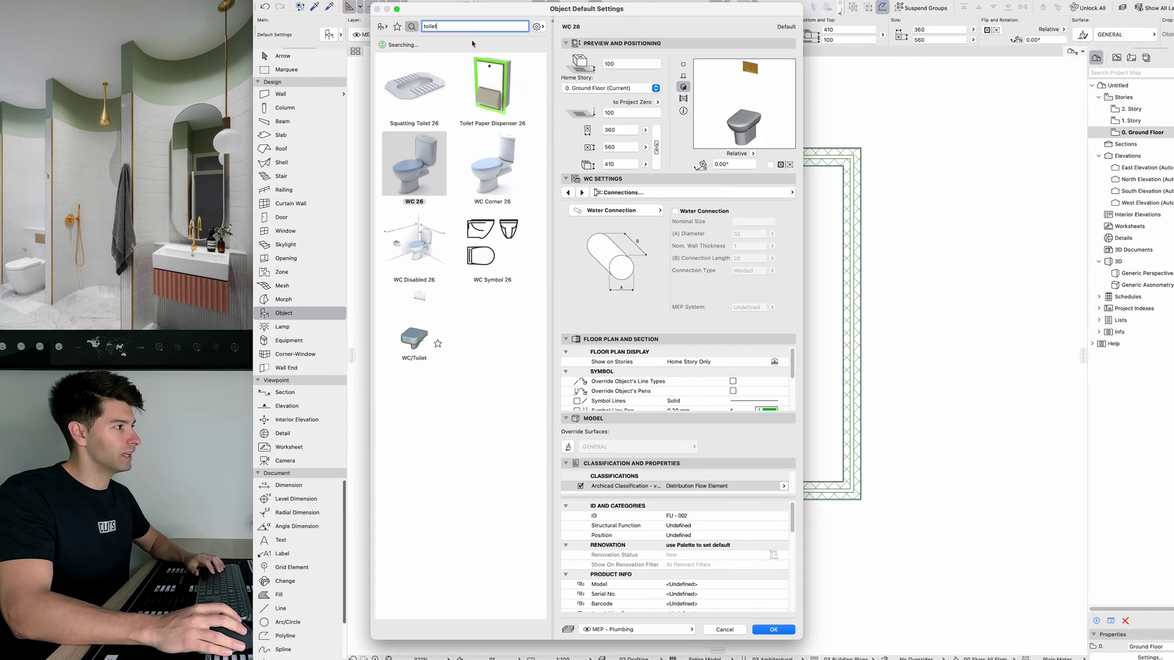
type("shower")
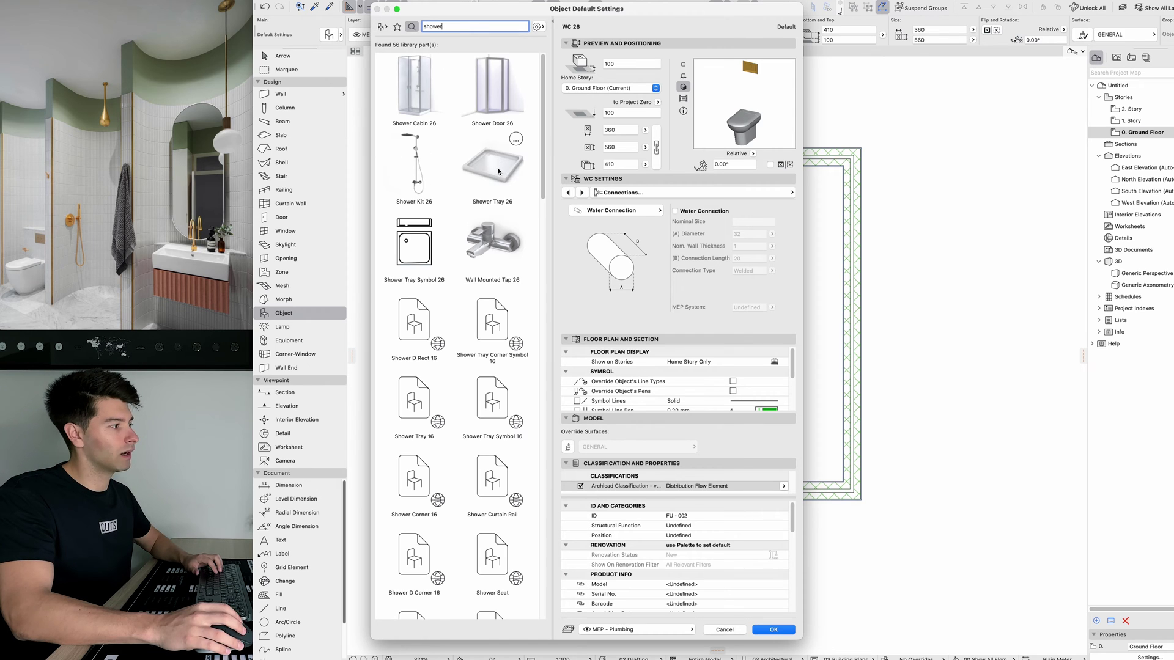
left_click(505, 173)
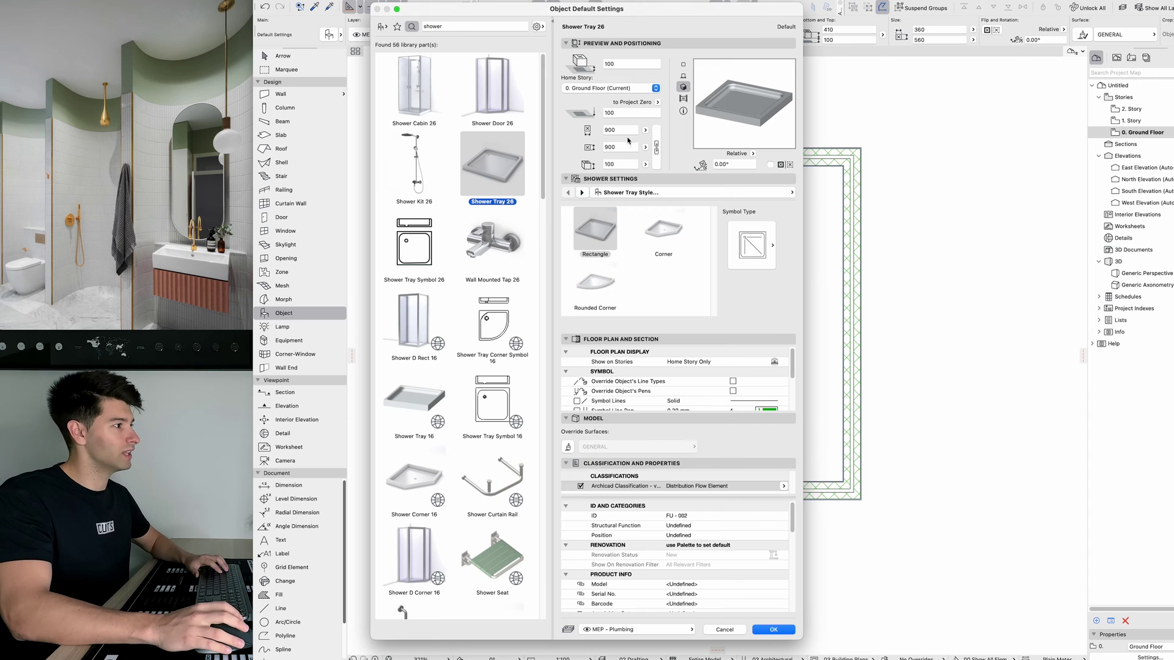
double_click(623, 131)
type("1200")
key("Tab")
type("1200")
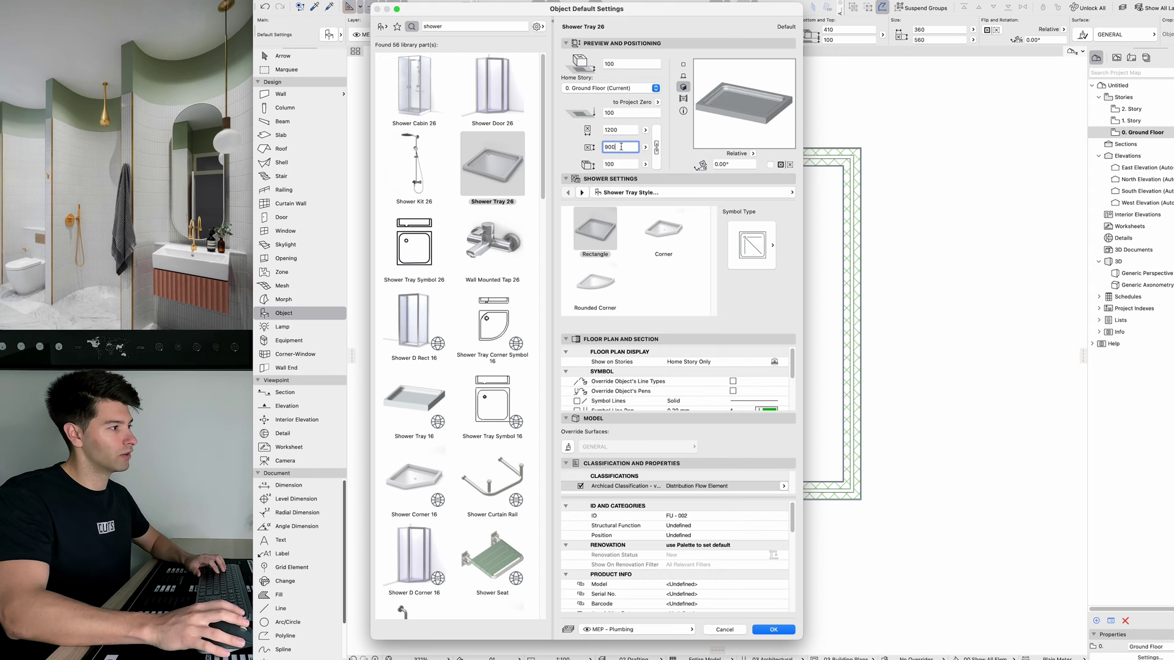
left_click(609, 165)
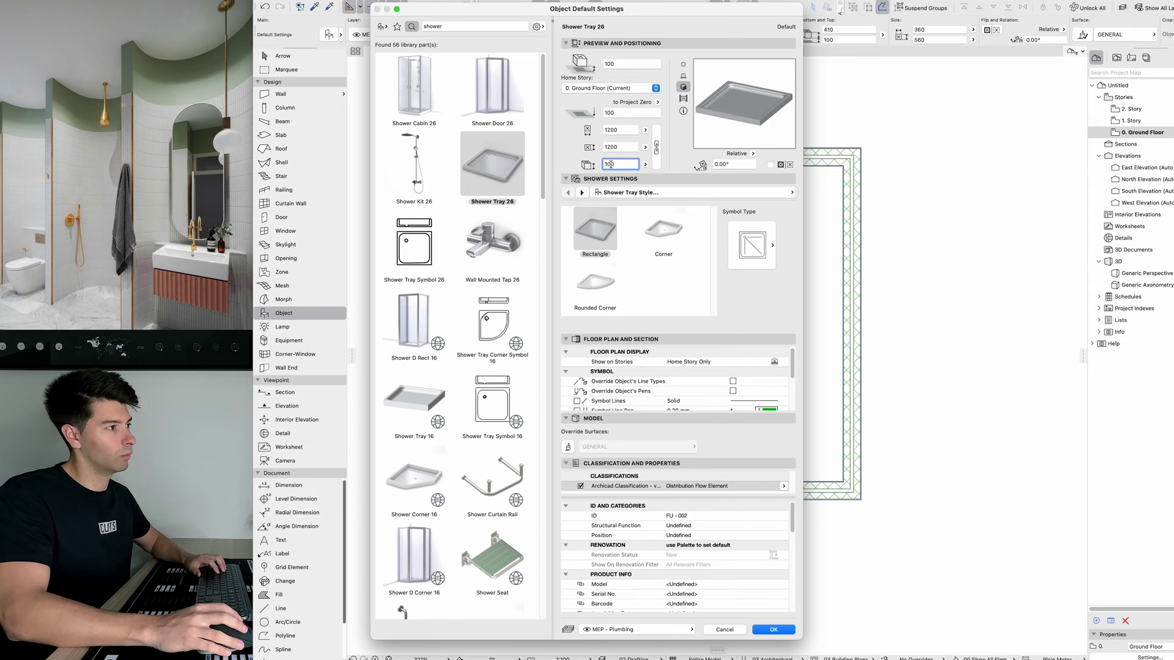
Step: Place the shower tray to the right of the WC and move it down, clear of the upper wall
left_click(774, 630)
left_click(638, 239)
key("Escape")
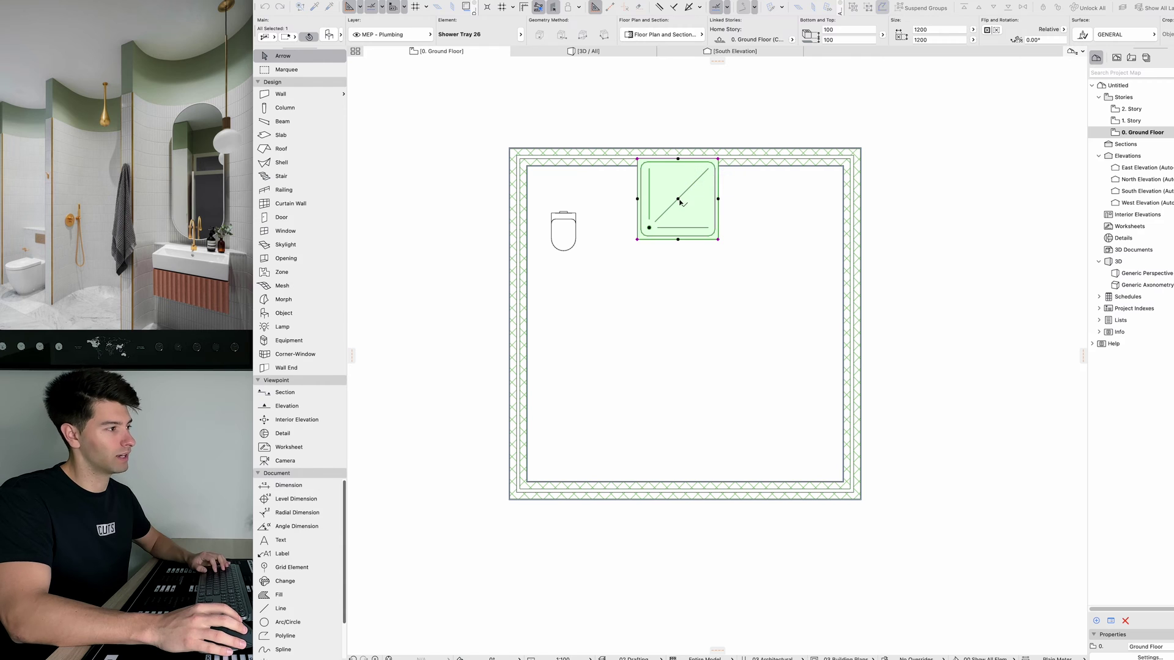
left_click_drag(678, 203, 678, 237)
key("Escape")
Step: Search the object library for vanity and choose Basin 26 with the Rectangular basin type
left_click(284, 313)
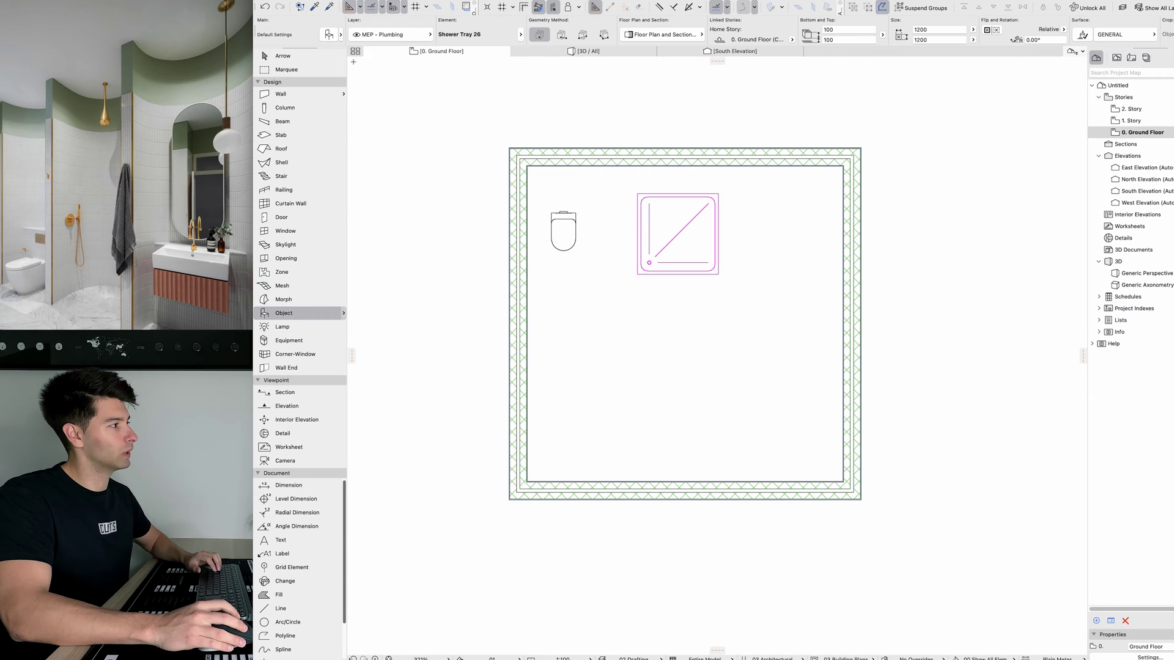
left_click(329, 35)
left_click_drag(448, 26, 402, 17)
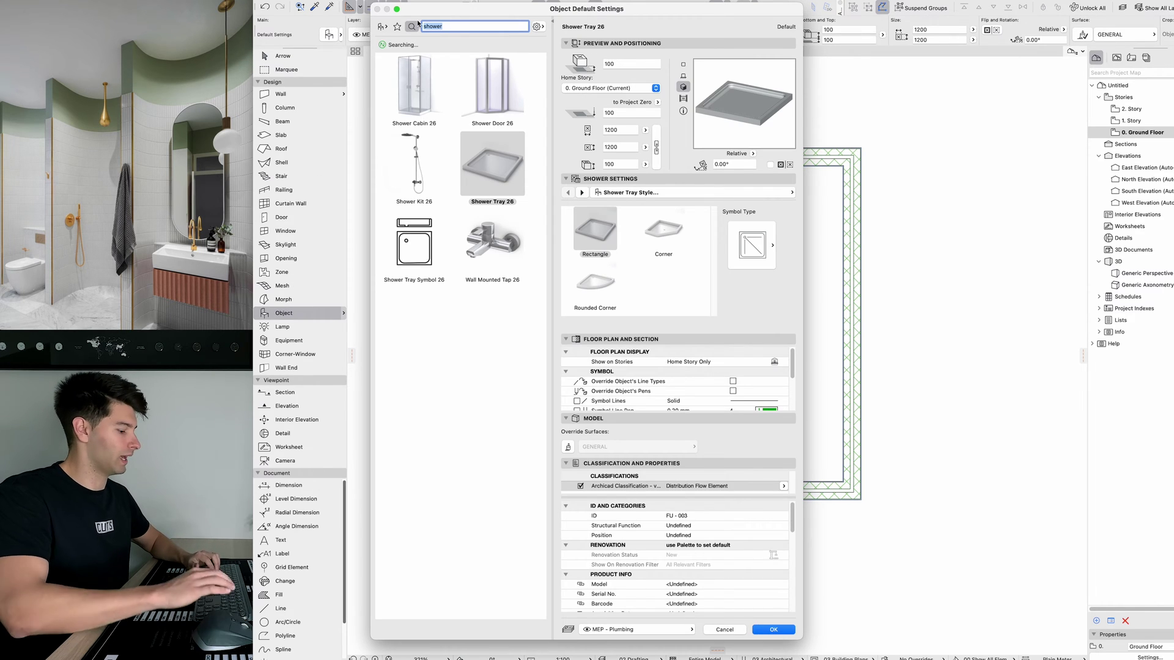
type("banity")
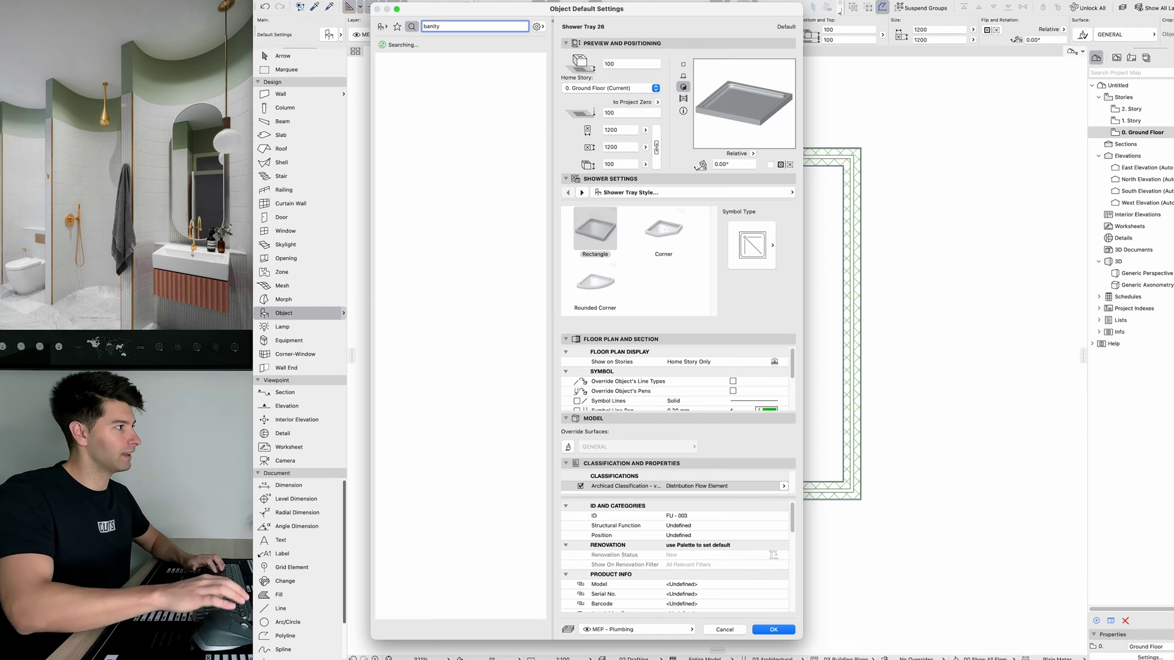
left_click(411, 92)
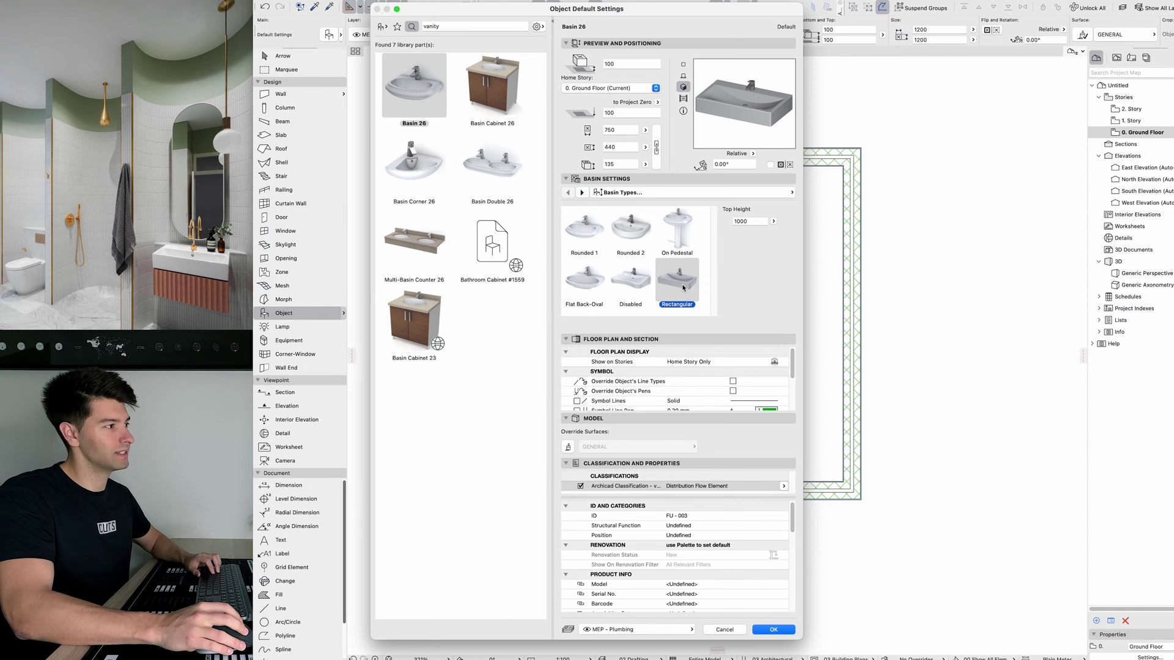
Step: Give the basin the Style 3 tap and set the tap surface to Metal - Brass
left_click(581, 192)
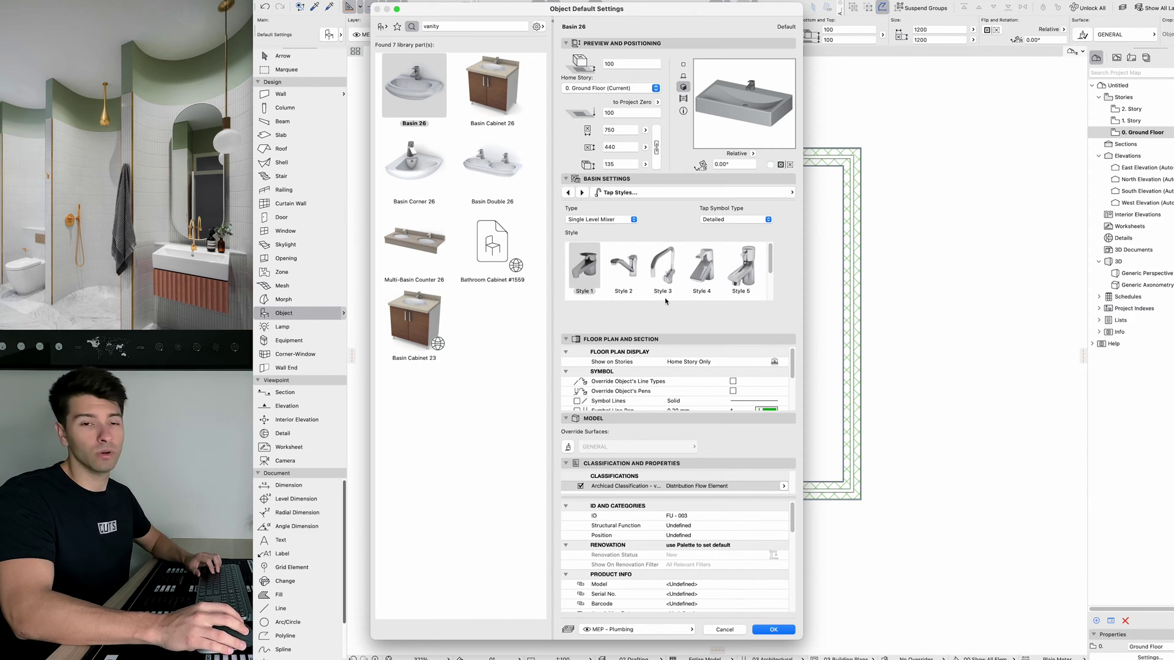
left_click(667, 269)
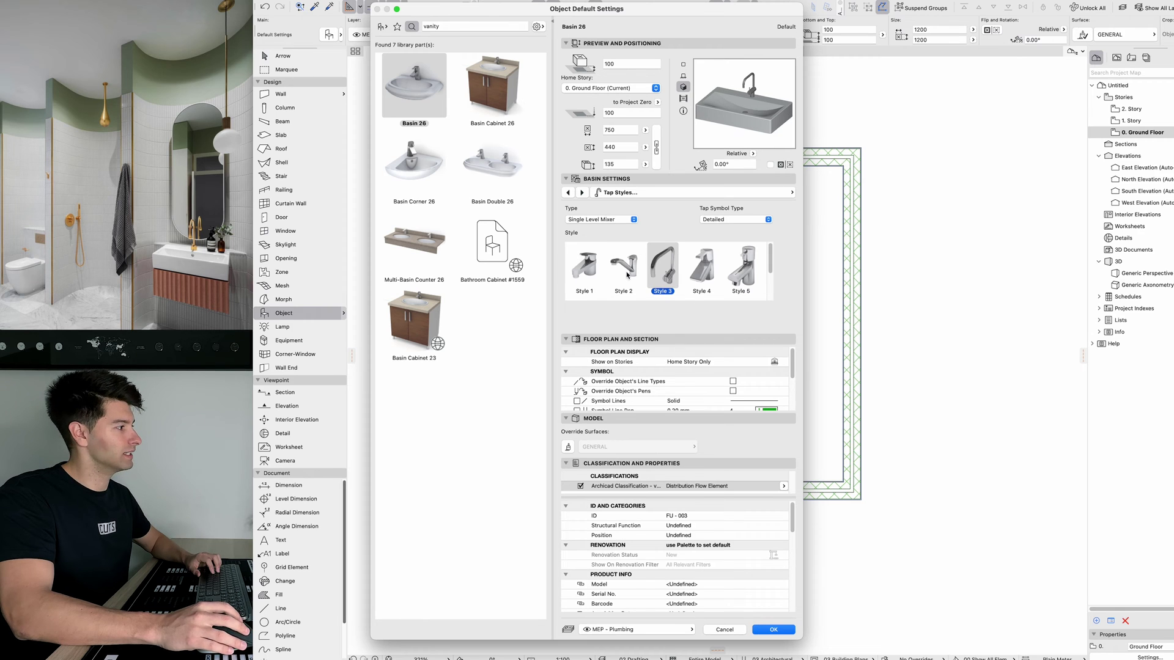
left_click(583, 193)
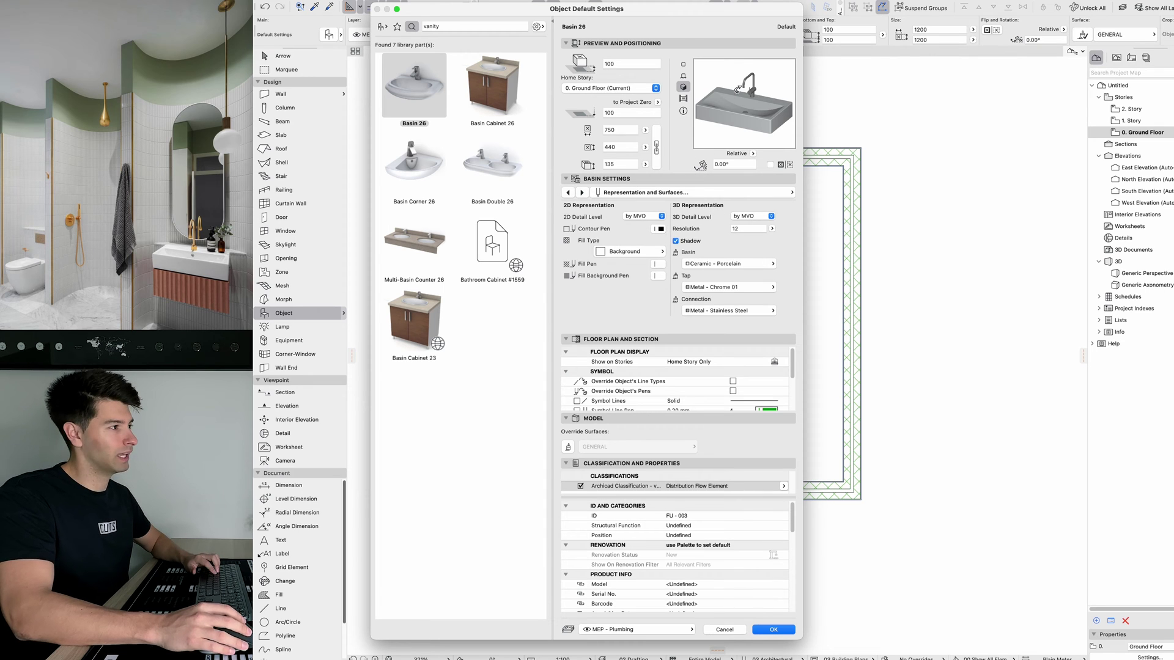
left_click(710, 288)
left_click(811, 466)
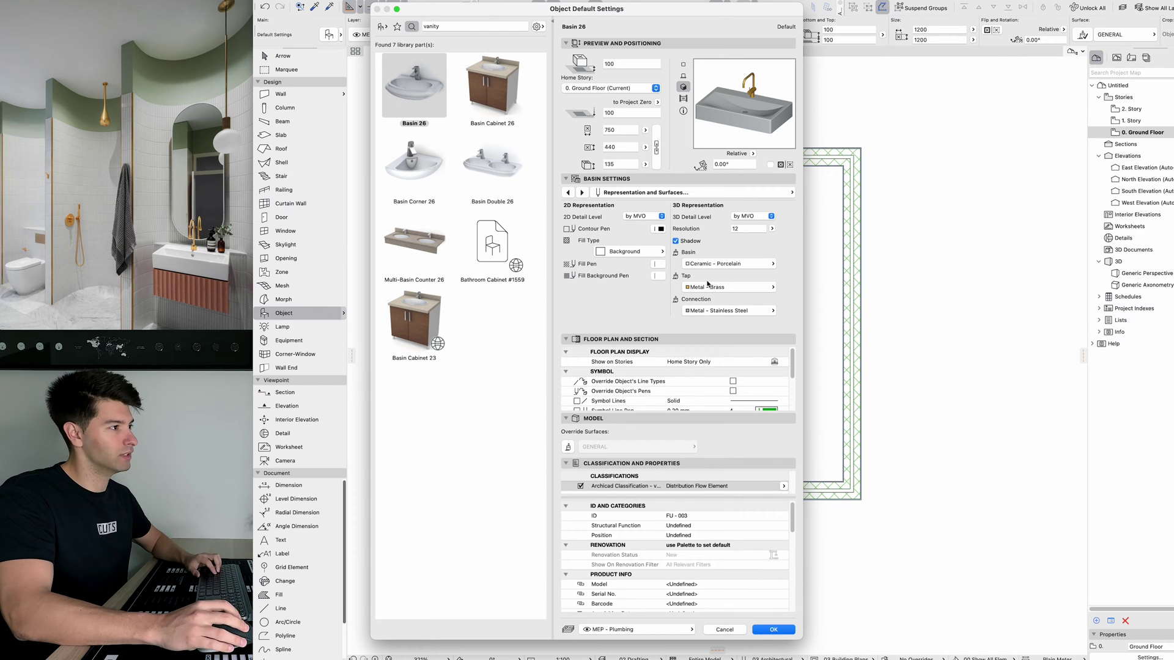
Step: Set the basin's height to 200 mm and accept the object default settings
left_click(581, 192)
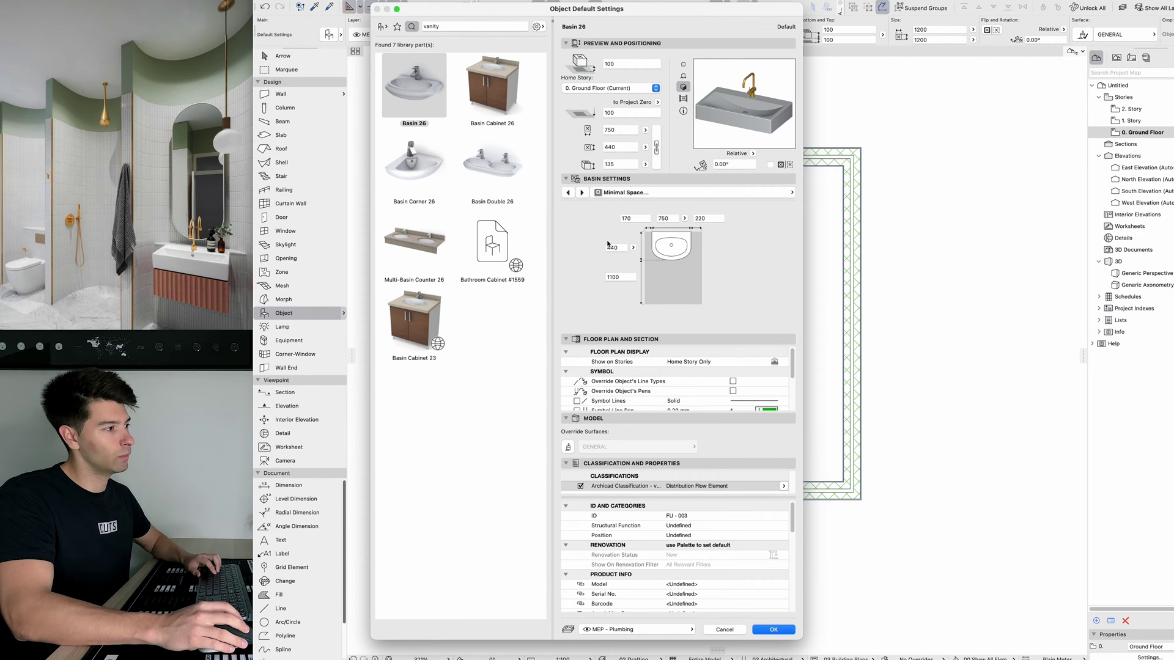
left_click(582, 193)
left_click(582, 193)
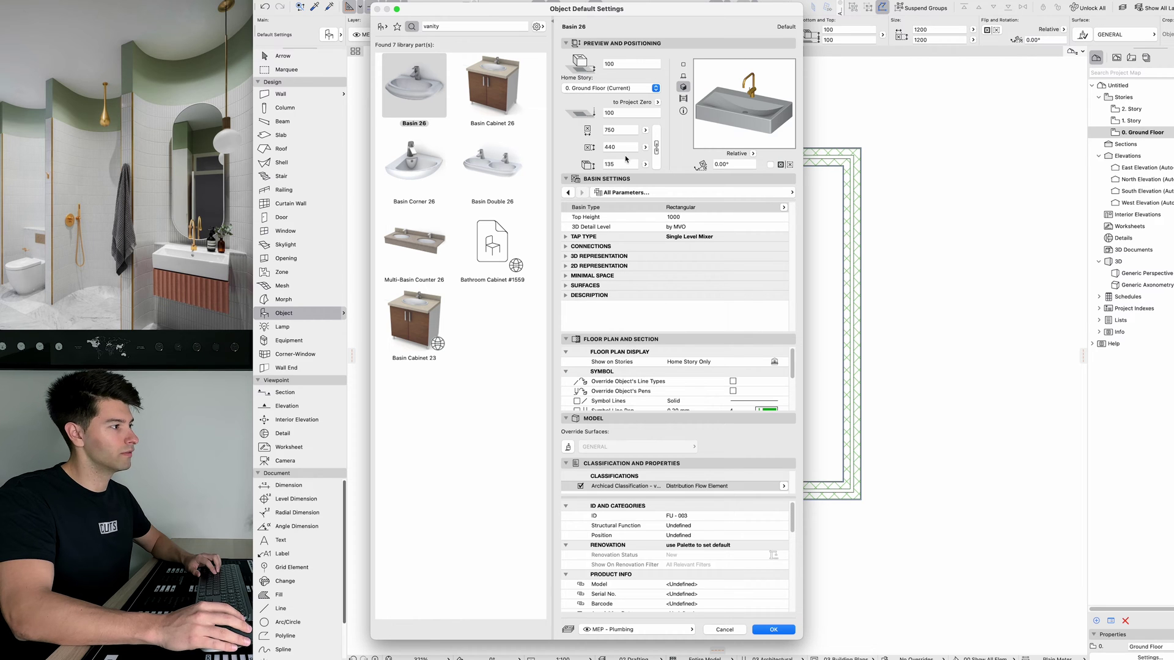
left_click(620, 164)
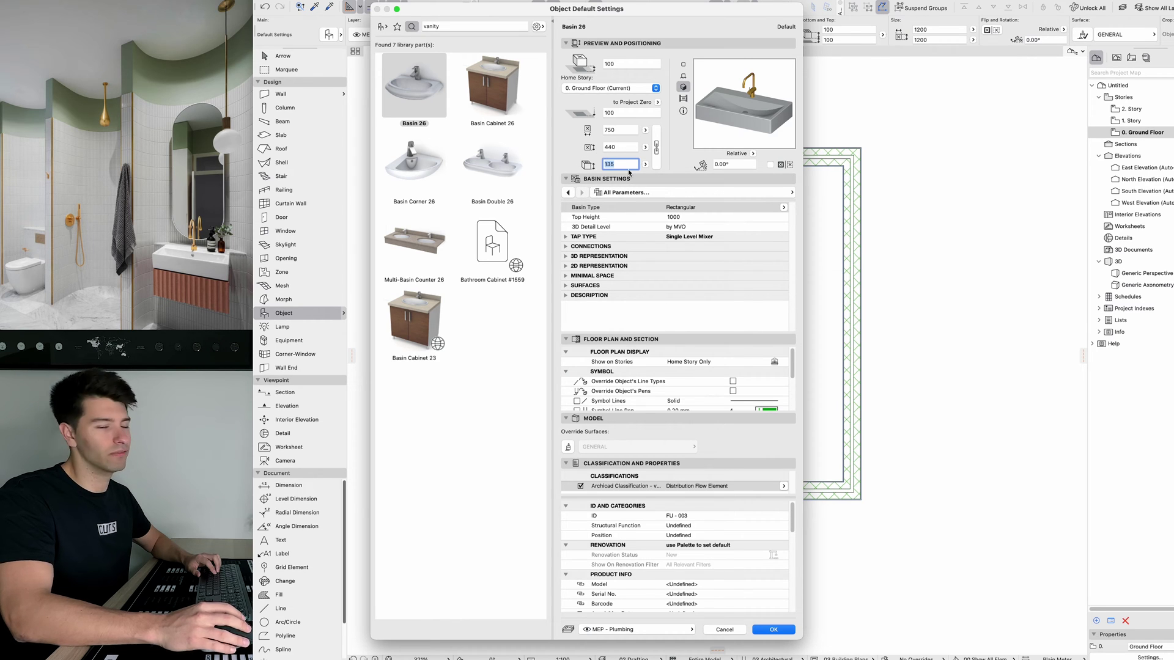
type("200")
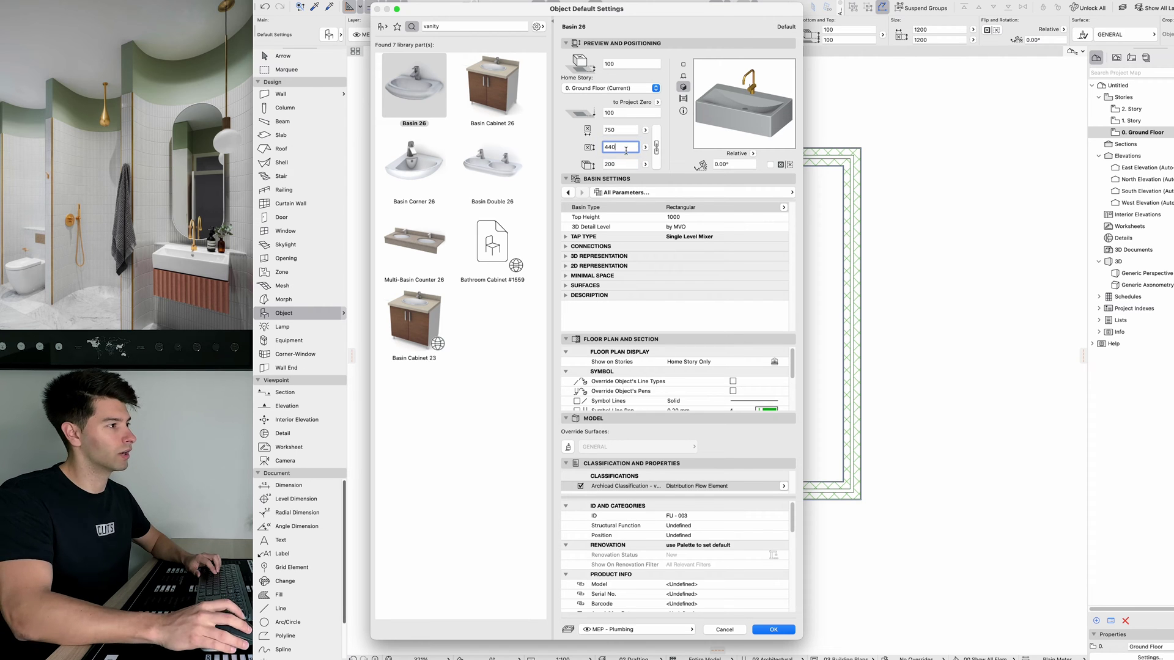
left_click(626, 150)
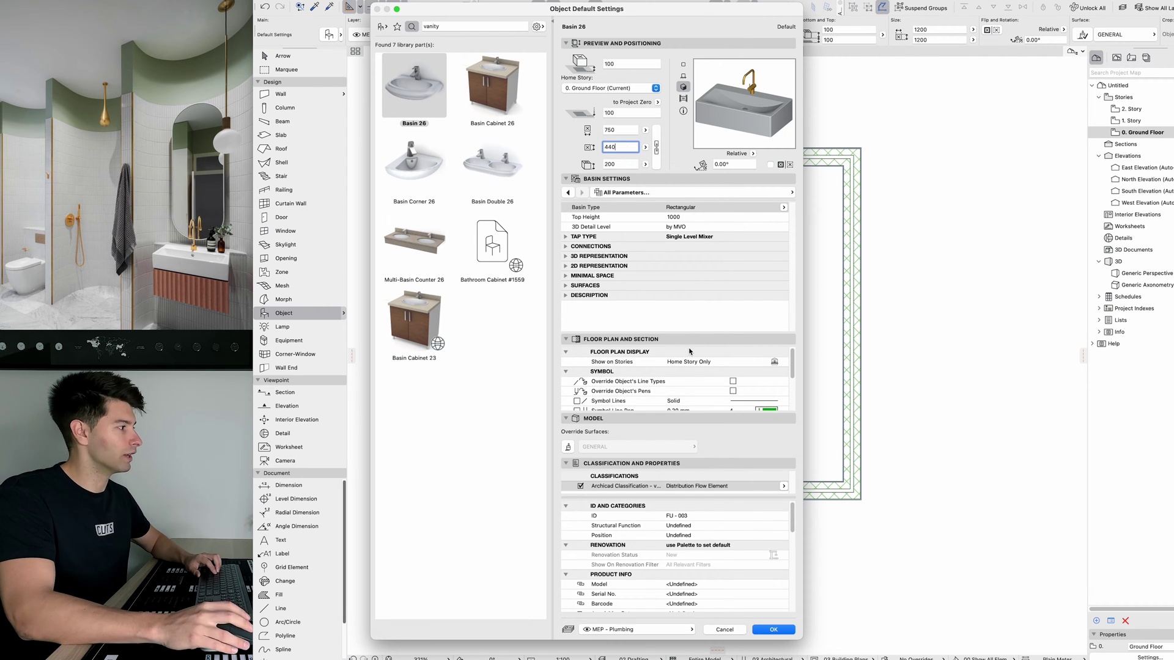
left_click(774, 630)
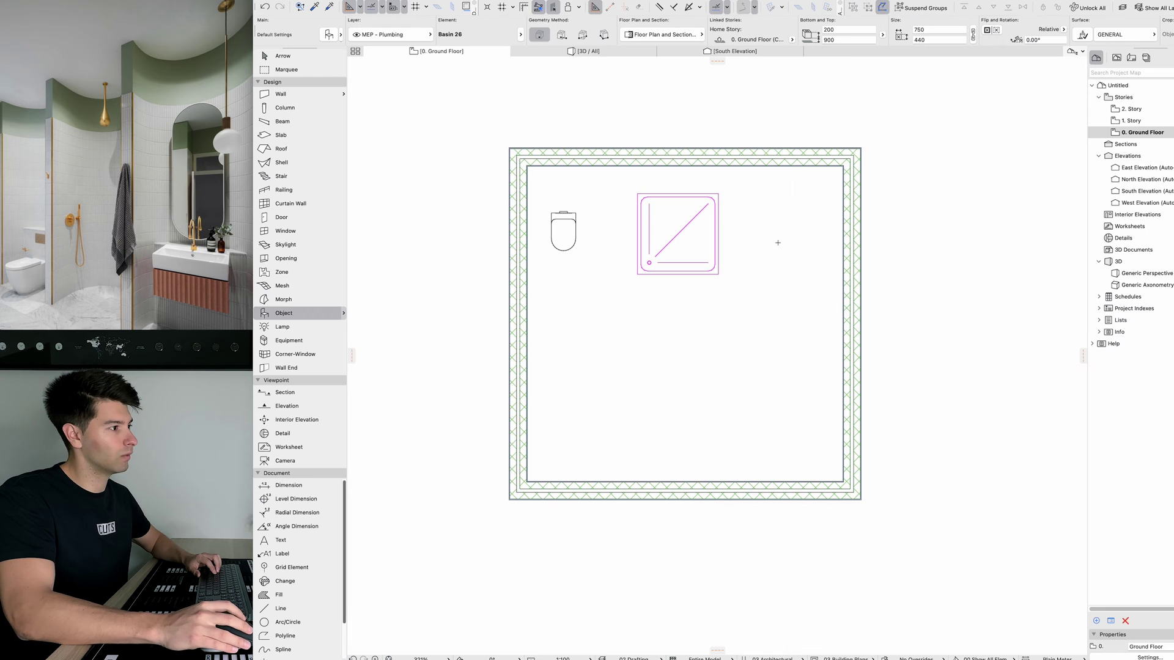
Step: Place the basin in the room to the right of the shower tray
left_click(779, 232)
key("Escape")
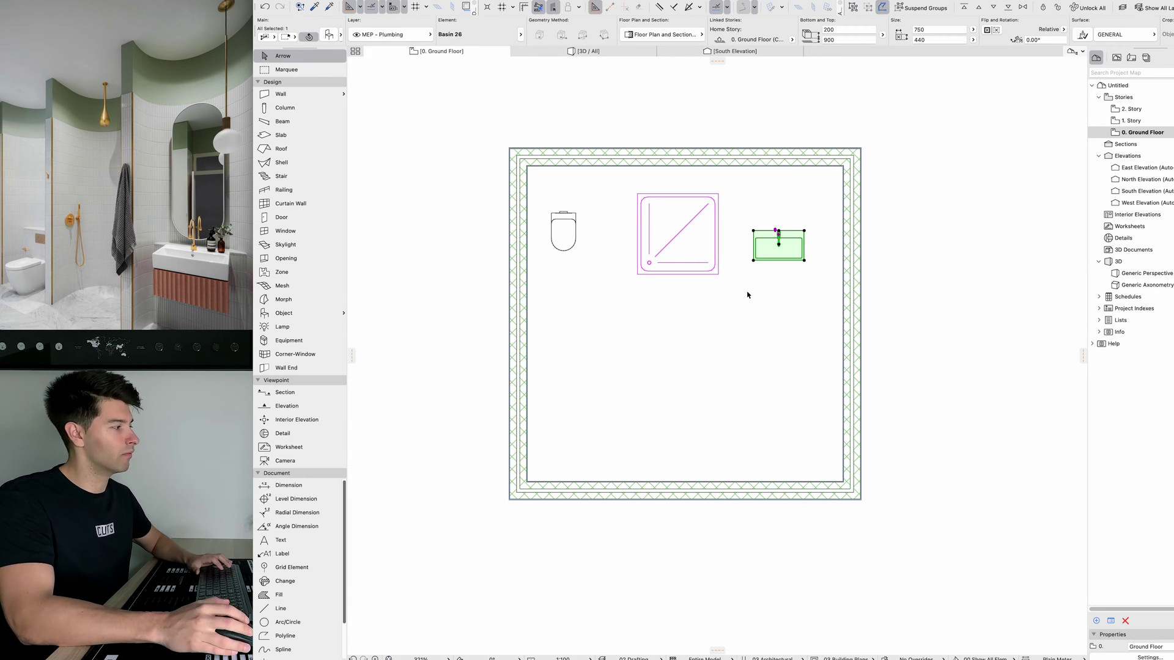
key("Escape")
Step: Move the right wall inward so that the room's interior width is 3600 mm
middle_click_drag(747, 295, 681, 298)
left_click(778, 191)
key("super+d")
left_click(776, 170)
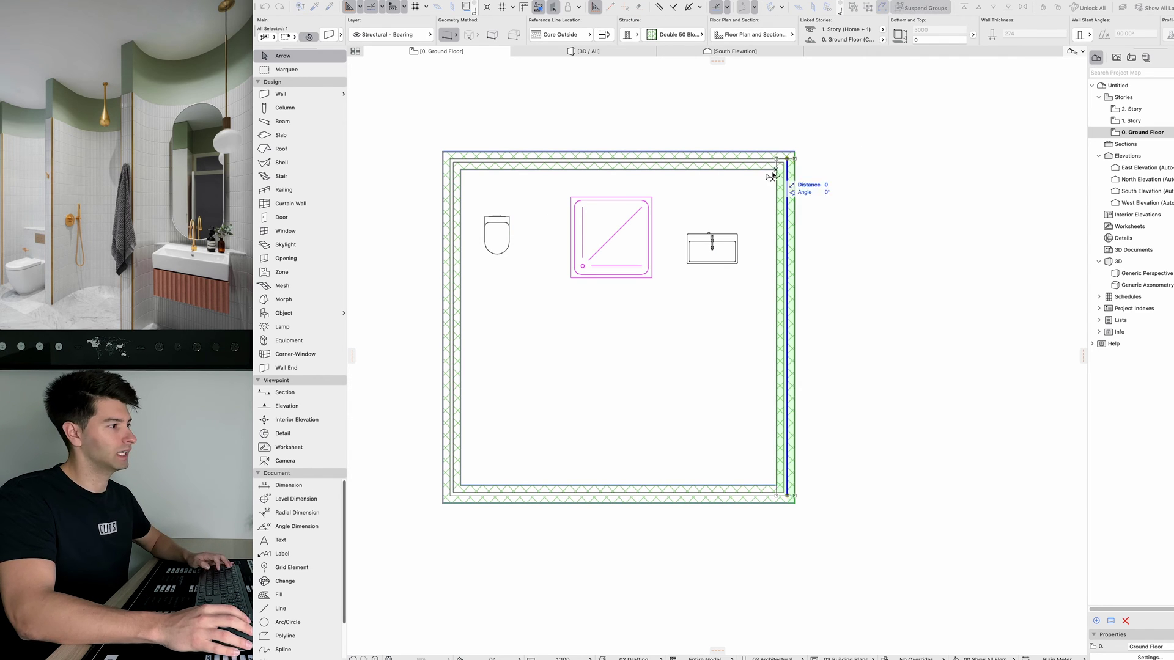
key("Tab")
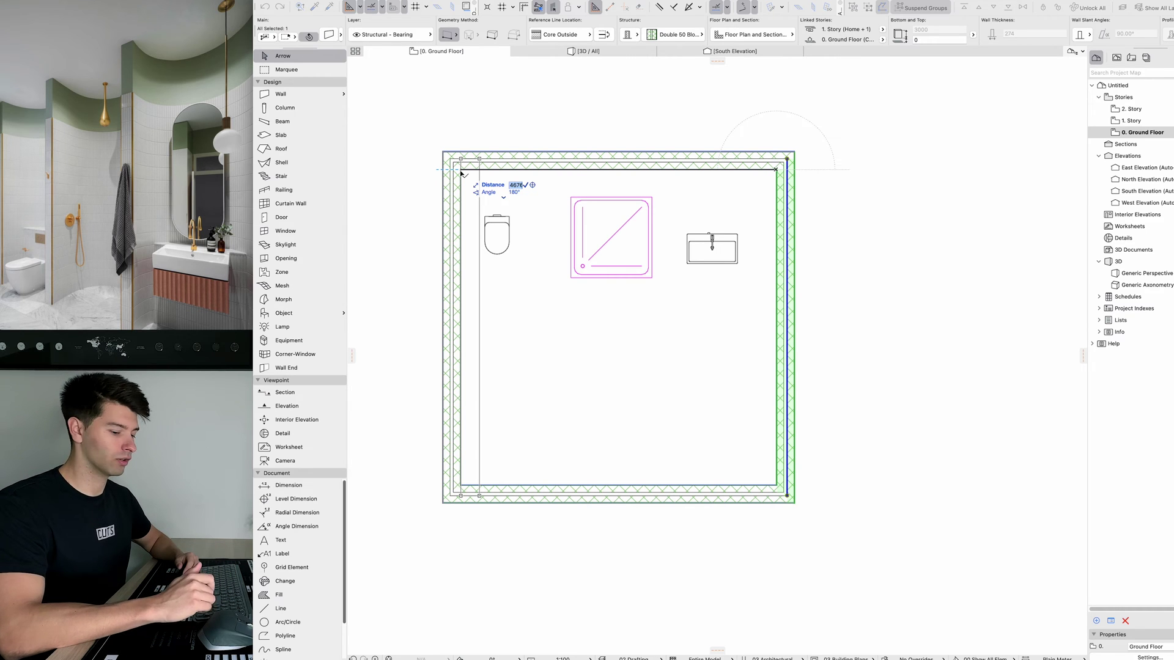
type("362")
key("BackSpace")
type("00-")
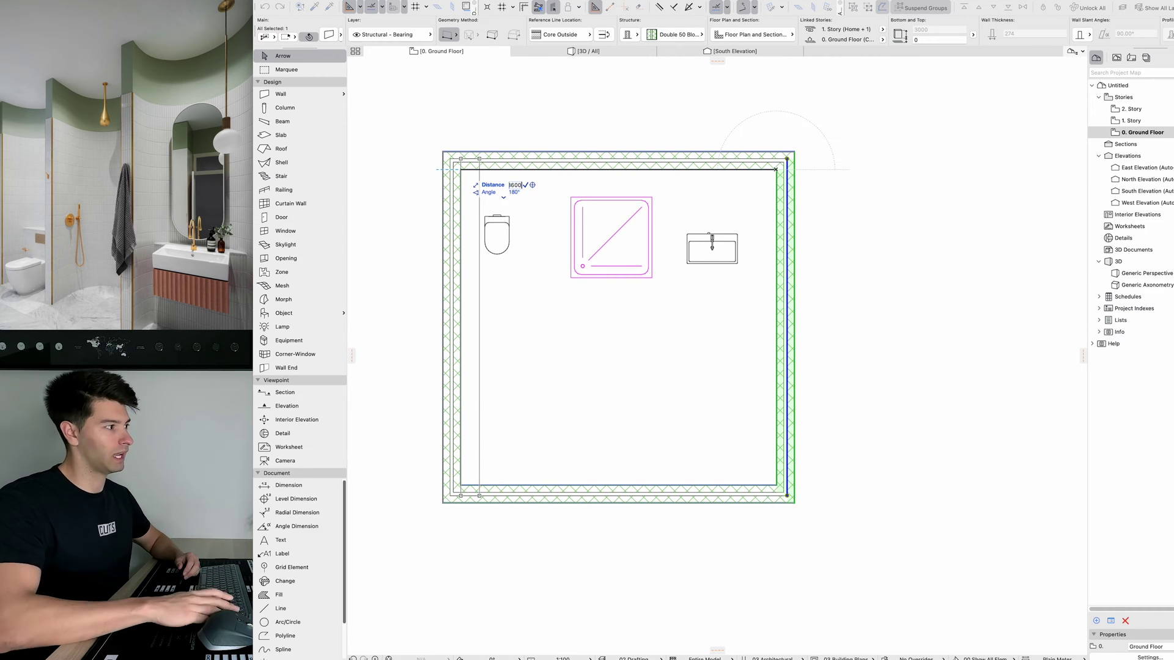
left_click(704, 172)
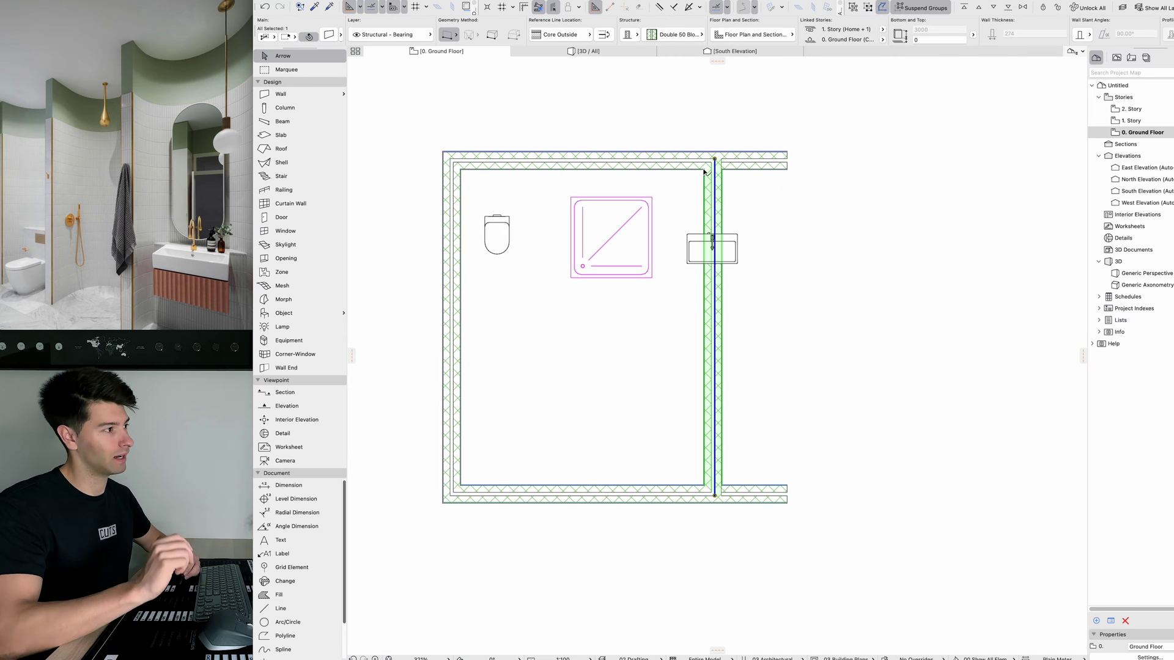
Step: Trim the upper and lower wall ends that project beyond the relocated right wall
left_click(764, 159, "super")
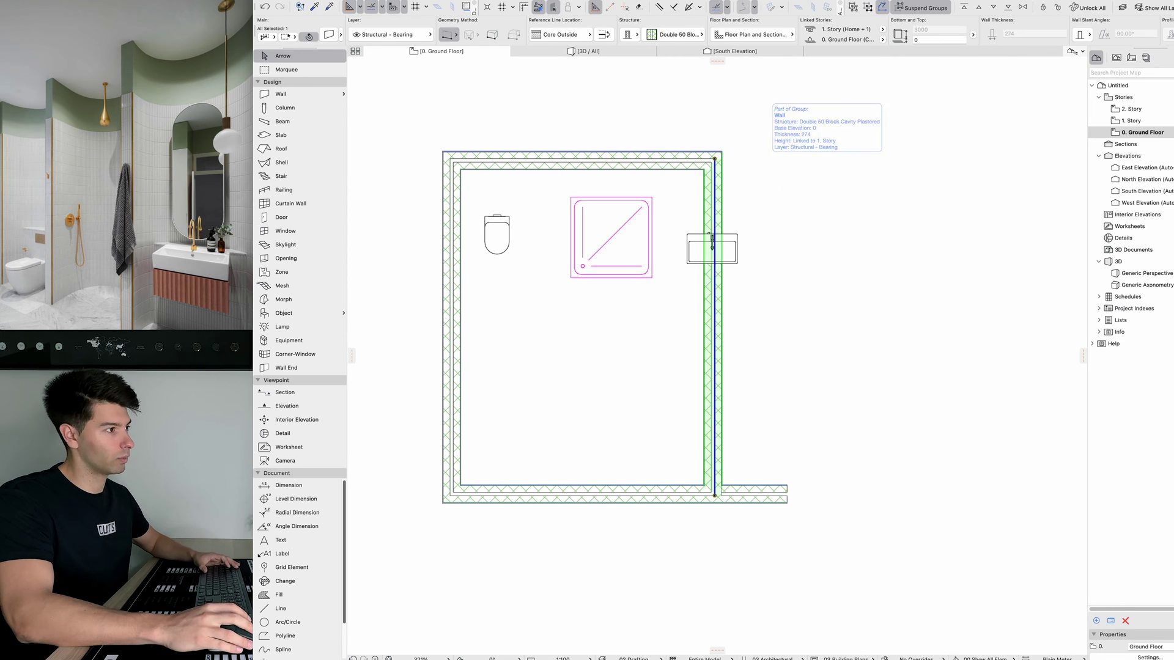
left_click(758, 494, "super")
middle_click_drag(711, 240, 790, 239)
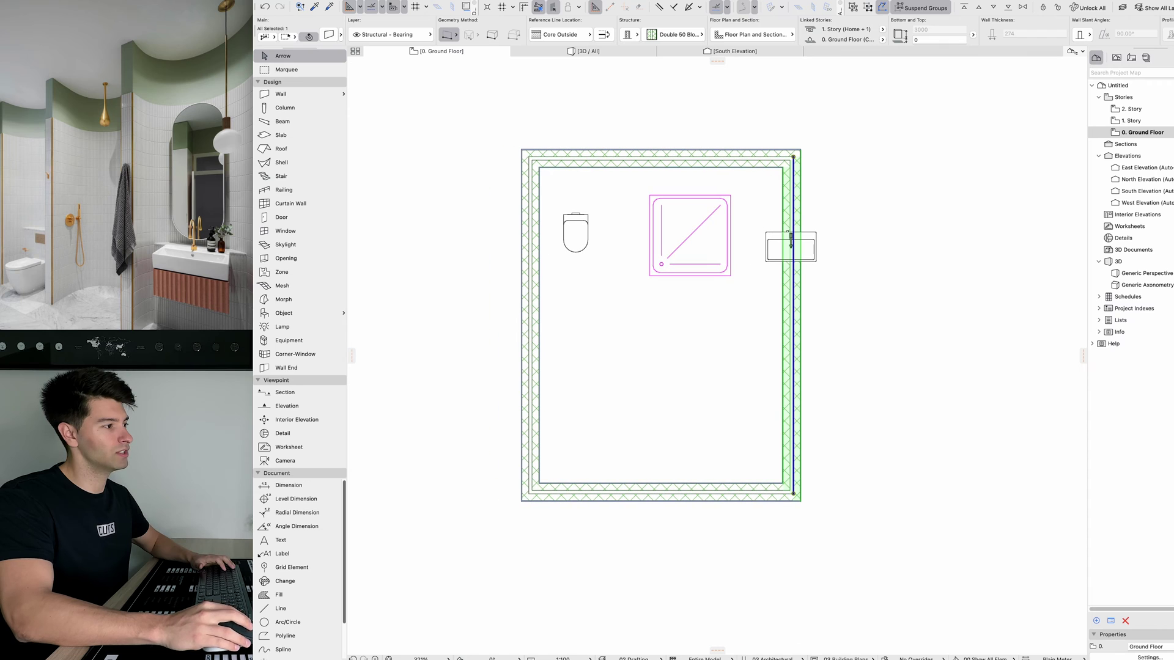
key("Escape")
Step: Rearrange the basin, shower tray and WC in a row along the upper wall inside the narrowed room
left_click(790, 241)
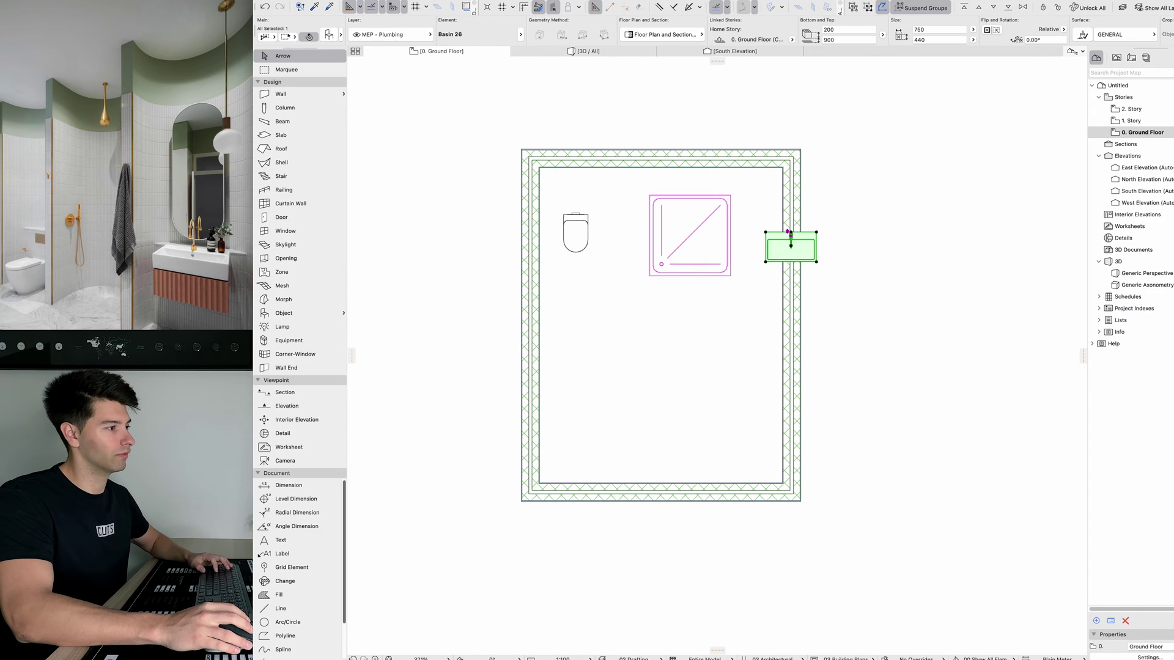
left_click_drag(791, 237, 750, 200)
left_click(690, 236)
left_click_drag(689, 235, 669, 224)
left_click(576, 230)
left_click_drag(576, 229, 576, 230)
left_click_drag(576, 230, 582, 214)
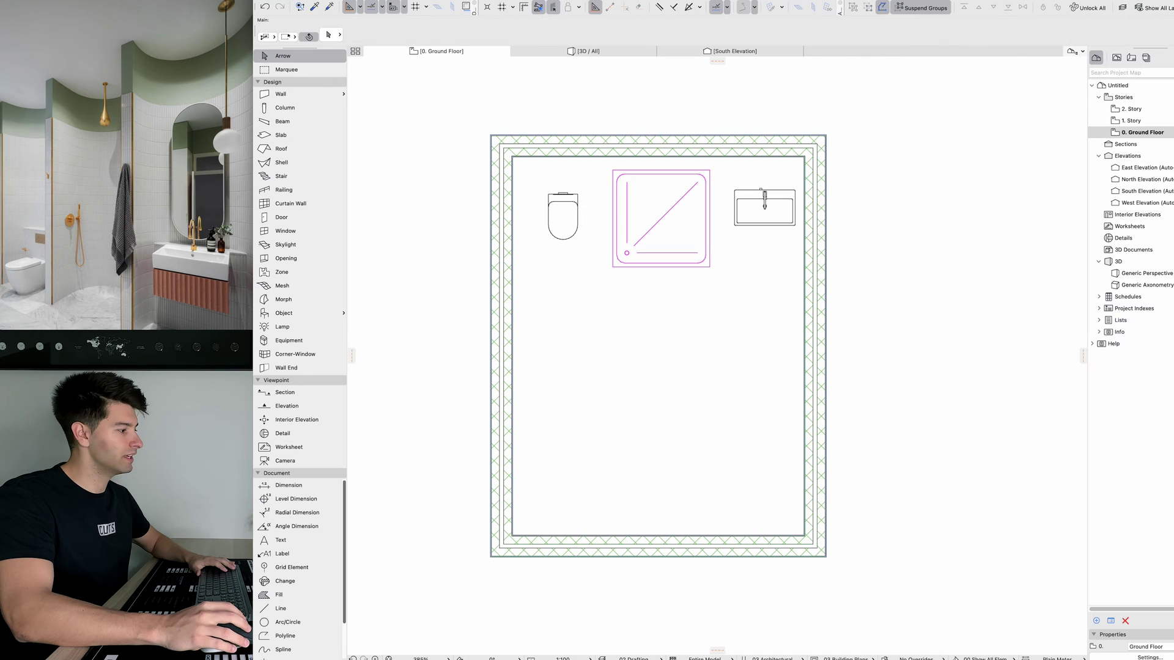
Step: Draw a circle with a 600 mm radius in the open middle area of the room
key("c")
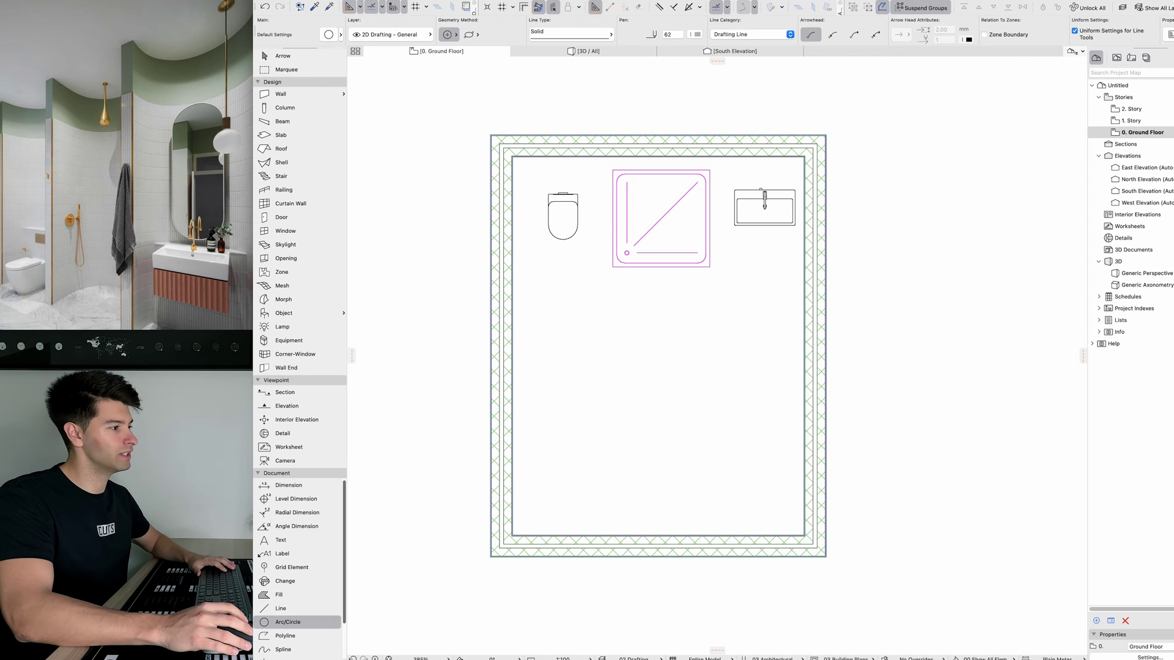
left_click(638, 372)
type("000")
key("BackSpace")
key("BackSpace")
key("BackSpace")
type("600")
key("Return")
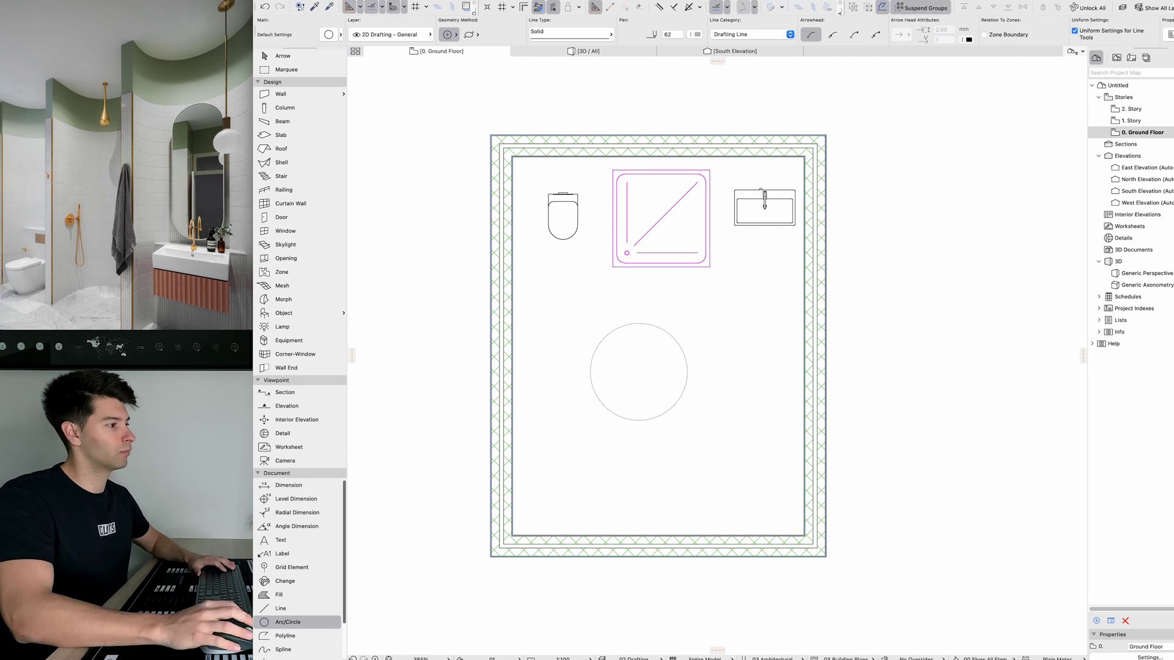
key("Escape")
Step: Move the circle into the room's upper-right corner and copy it leftward to make three touching circles along the upper wall
left_click(688, 372)
left_click_drag(639, 372, 756, 205)
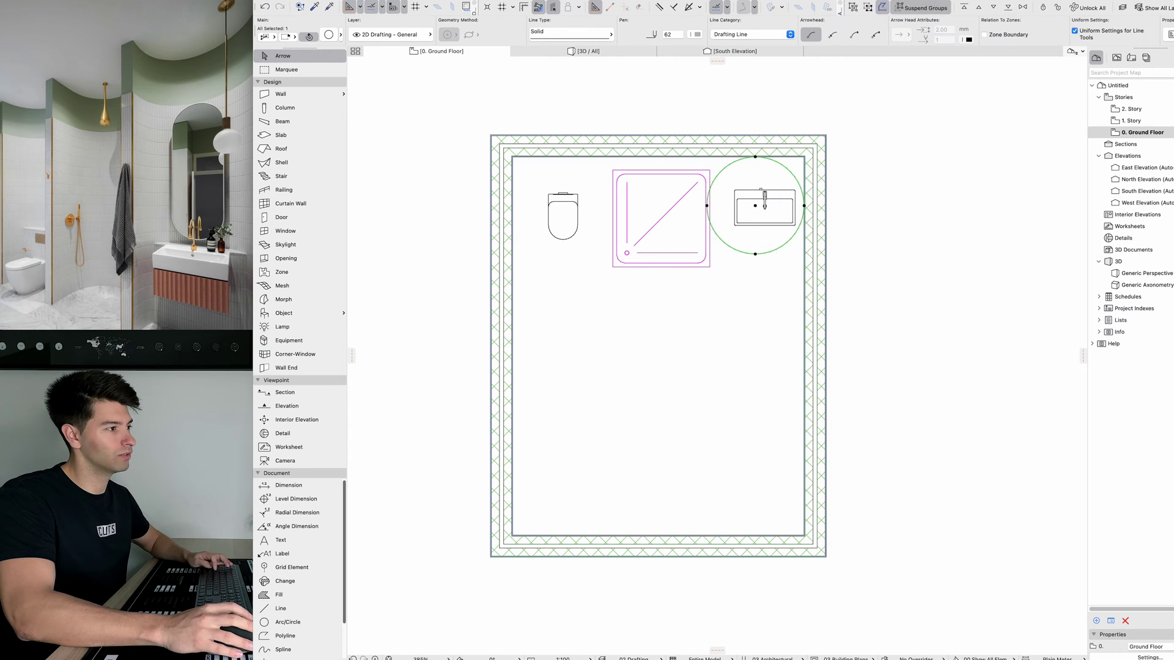
left_click(804, 205)
left_click(706, 205)
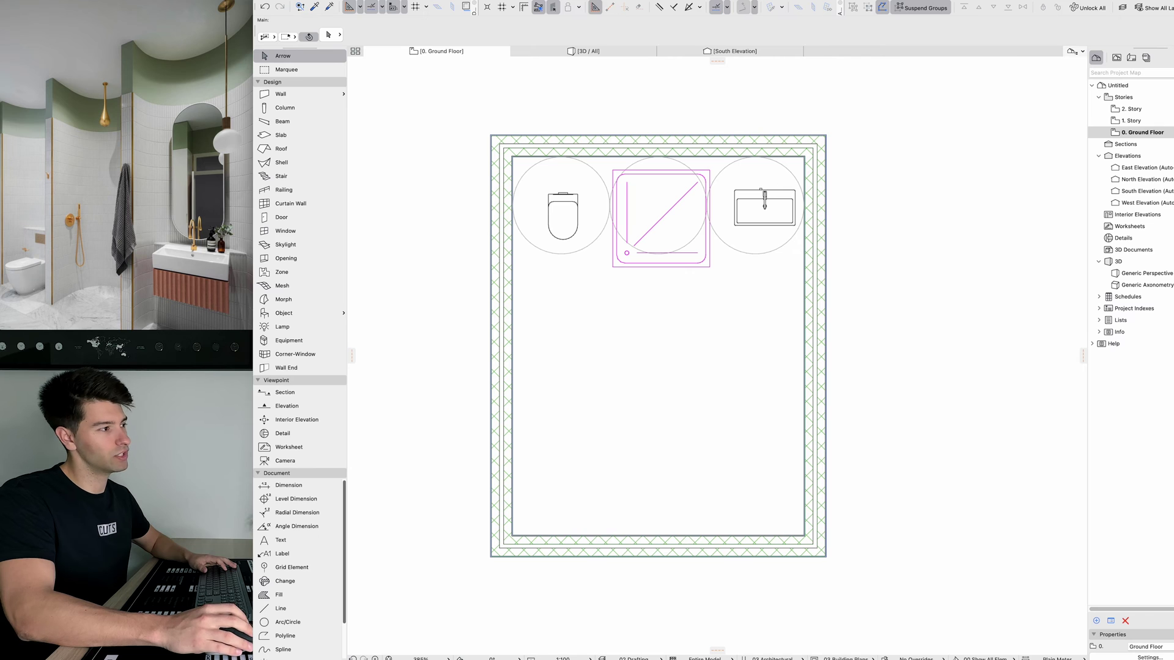
Step: Move the WC, shower tray and basin together straight down, clear of the three circles
scroll(791, 176, "up", 3)
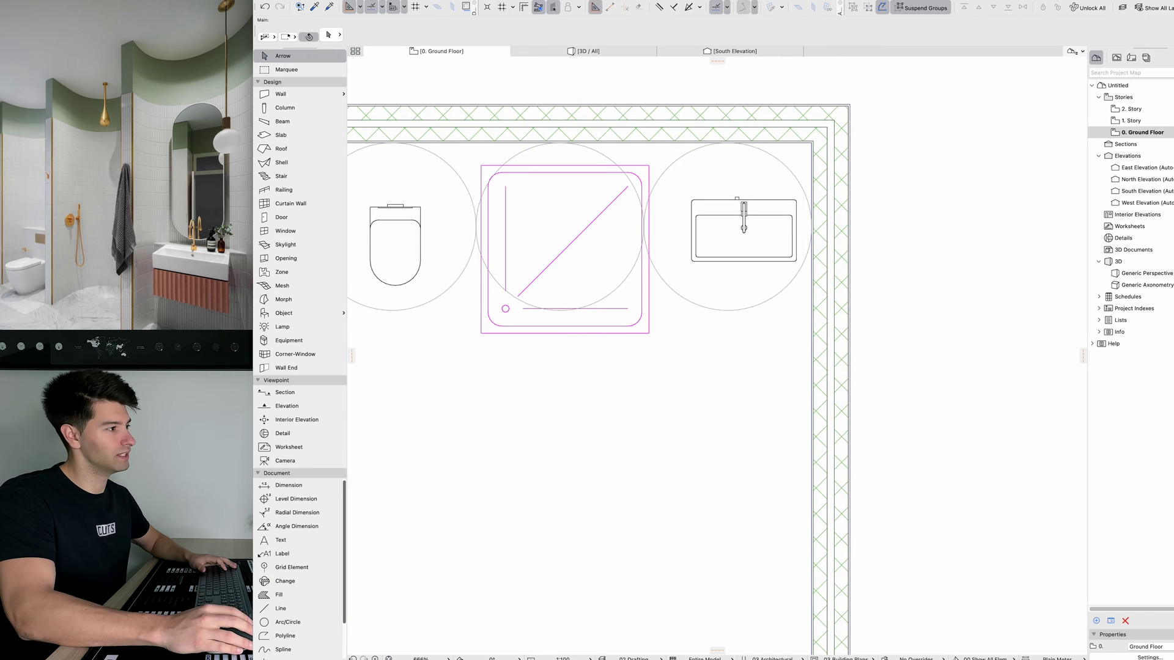
scroll(597, 175, "down", 2)
left_click(456, 225)
left_click(574, 227, "shift")
left_click(699, 214, "shift")
key("super+d")
left_click(697, 204)
left_click(697, 321)
key("Escape")
middle_click_drag(697, 322, 798, 327)
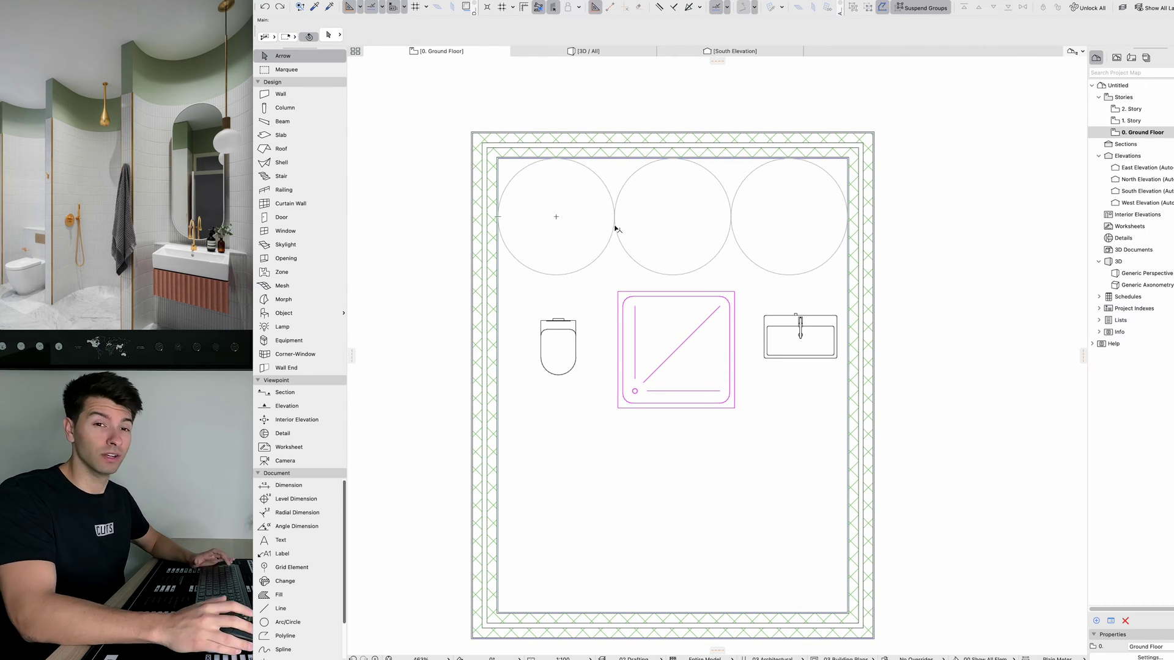
Step: Set the right circle's radius to 650 mm
left_click(739, 195)
left_click(748, 256)
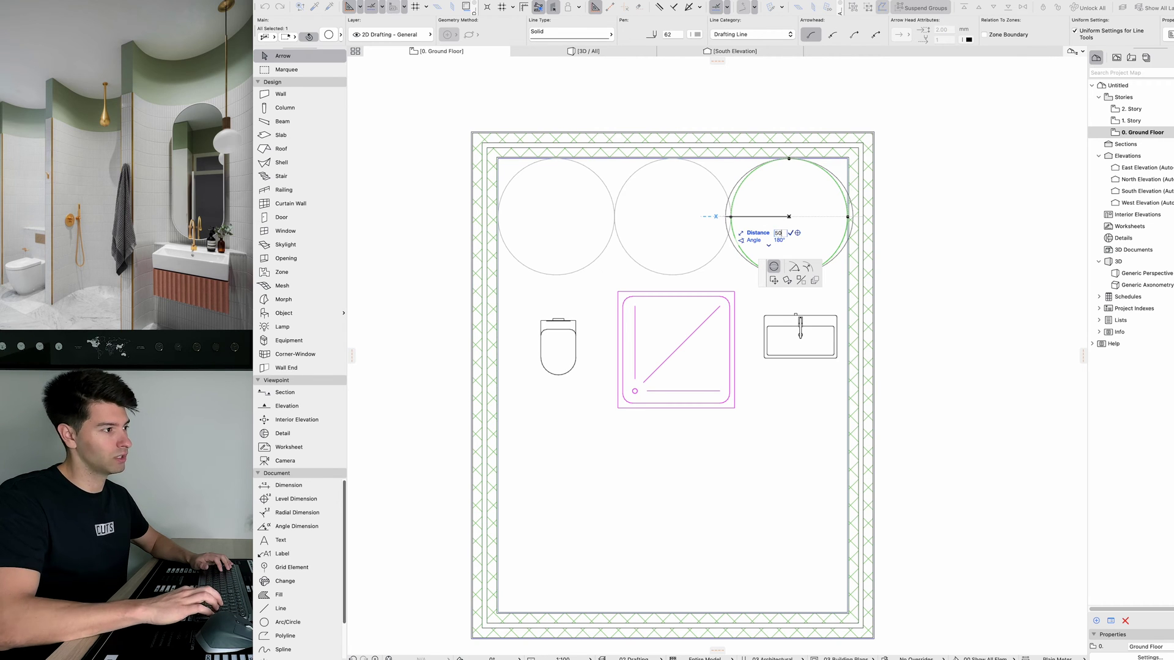
key("BackSpace")
key("BackSpace")
type("650")
key("Return")
key("Escape")
Step: Enlarge the middle and left circles to a 650 mm radius so that neighbouring circles overlap
left_click(731, 217)
left_click(730, 216)
type("650")
key("Return")
left_click(614, 216)
left_click(615, 217)
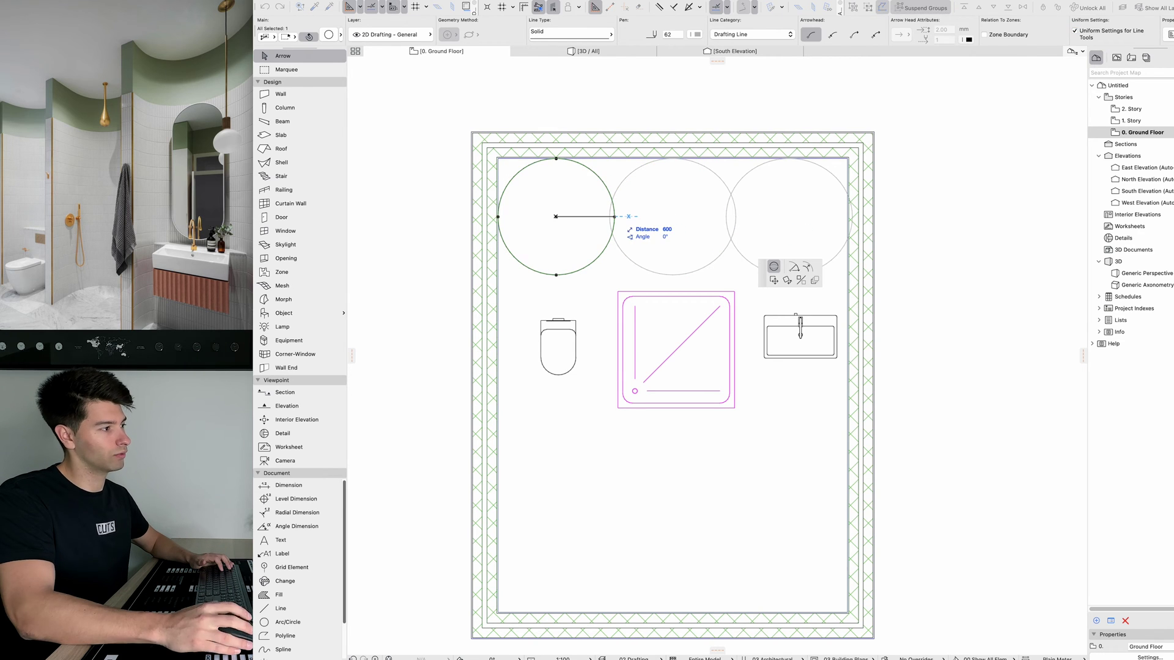
type("650")
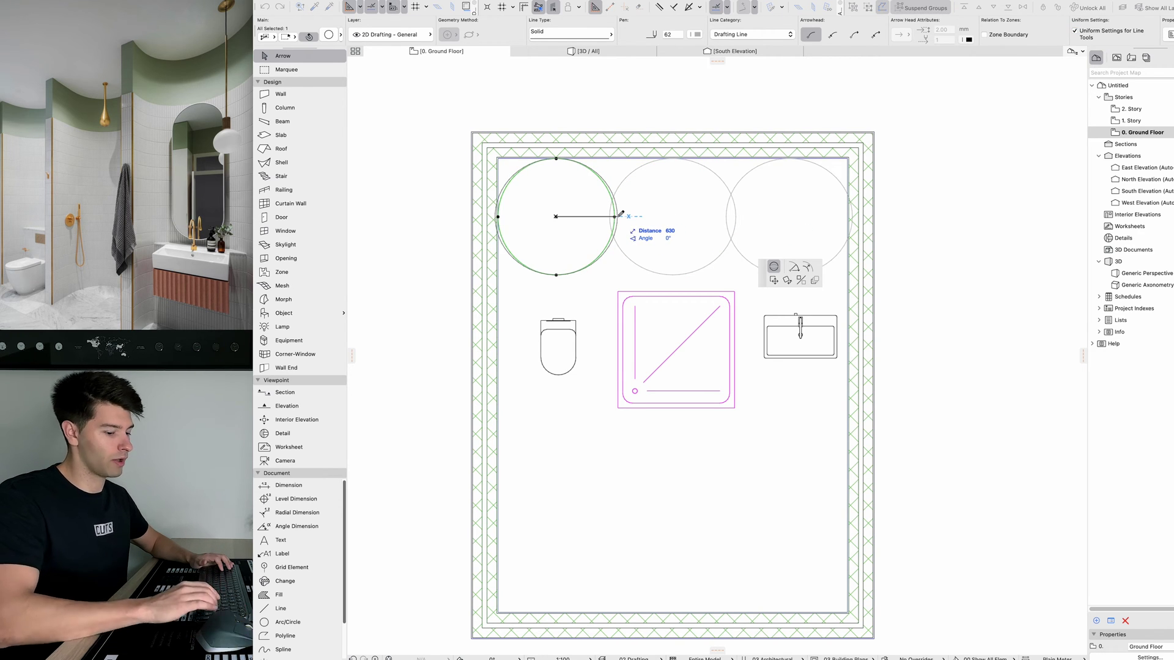
key("Return")
Step: Move the right and left walls outward to the outer edges of the enlarged circles
left_click(848, 217)
key("super+d")
left_click(848, 217)
left_click(852, 216)
left_click(498, 386)
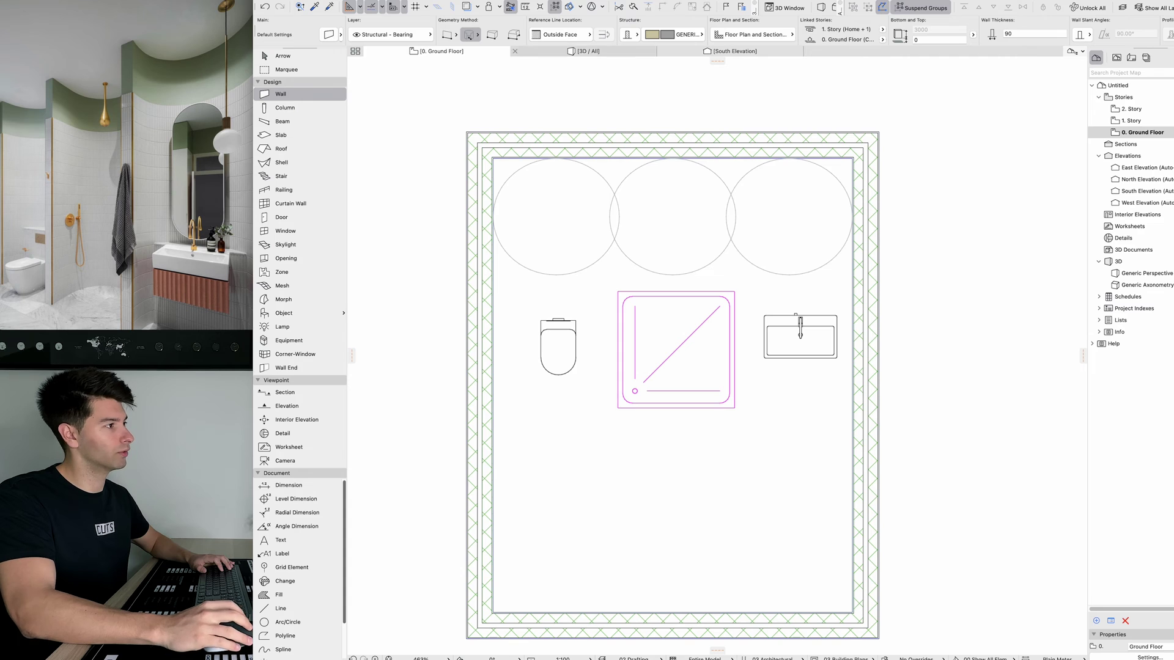
Step: Set the default wall to a basic structure in GENERIC - STRUCTURAL with a thickness of 100 mm
left_click(673, 34)
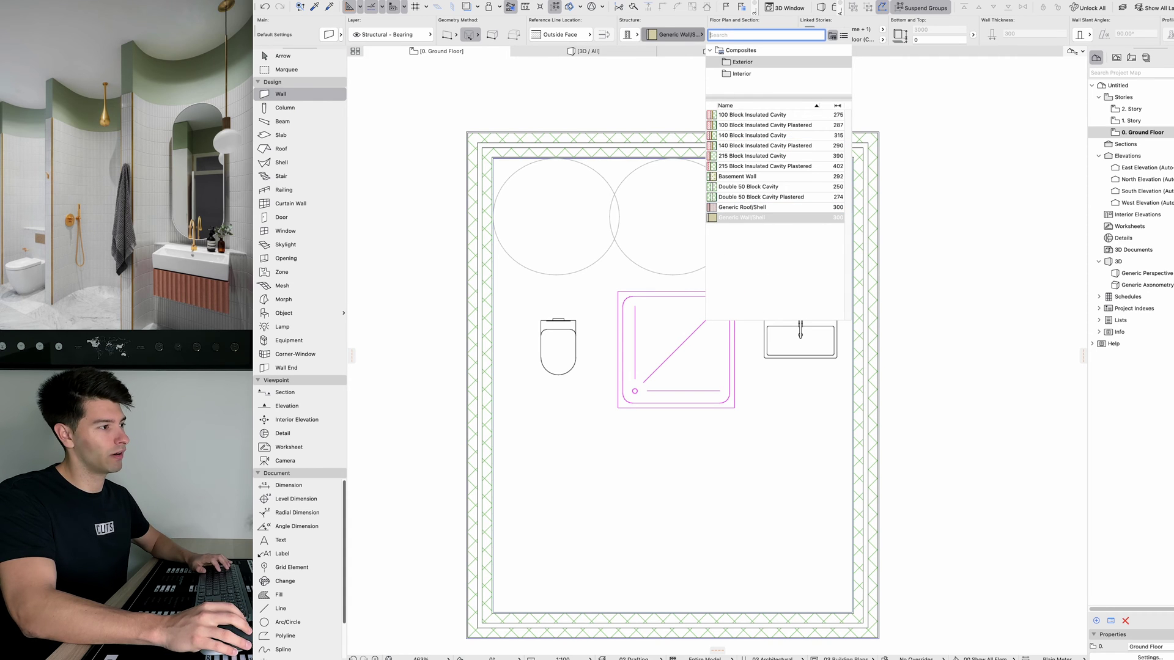
key("Escape")
key("super+t")
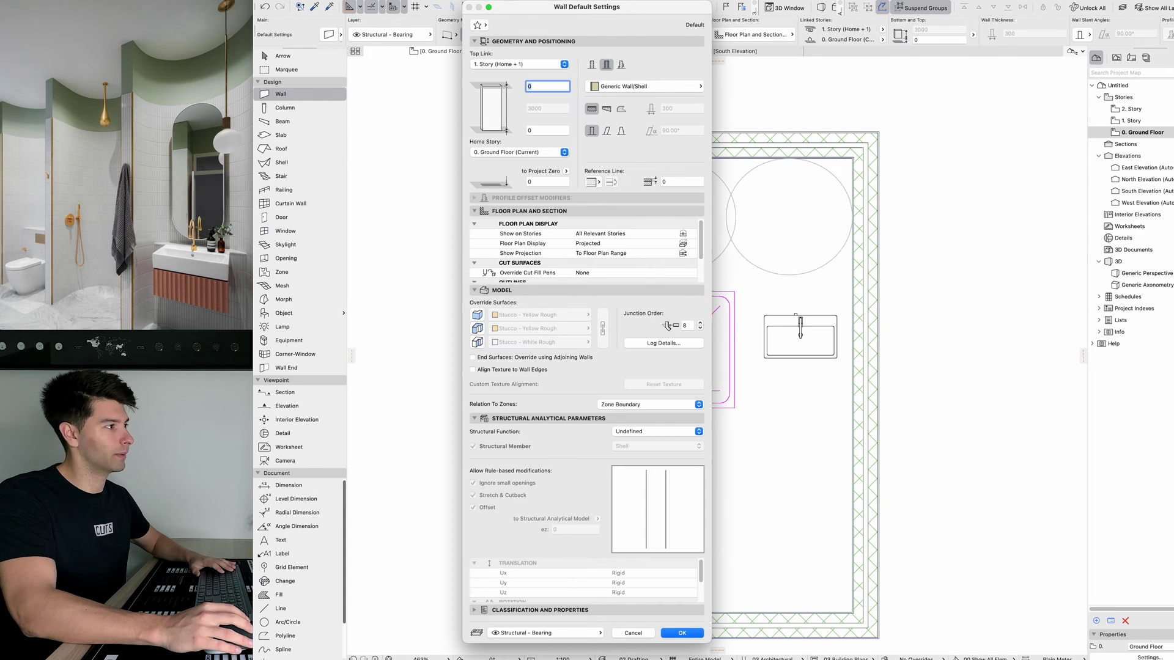
left_click(591, 65)
left_click(644, 86)
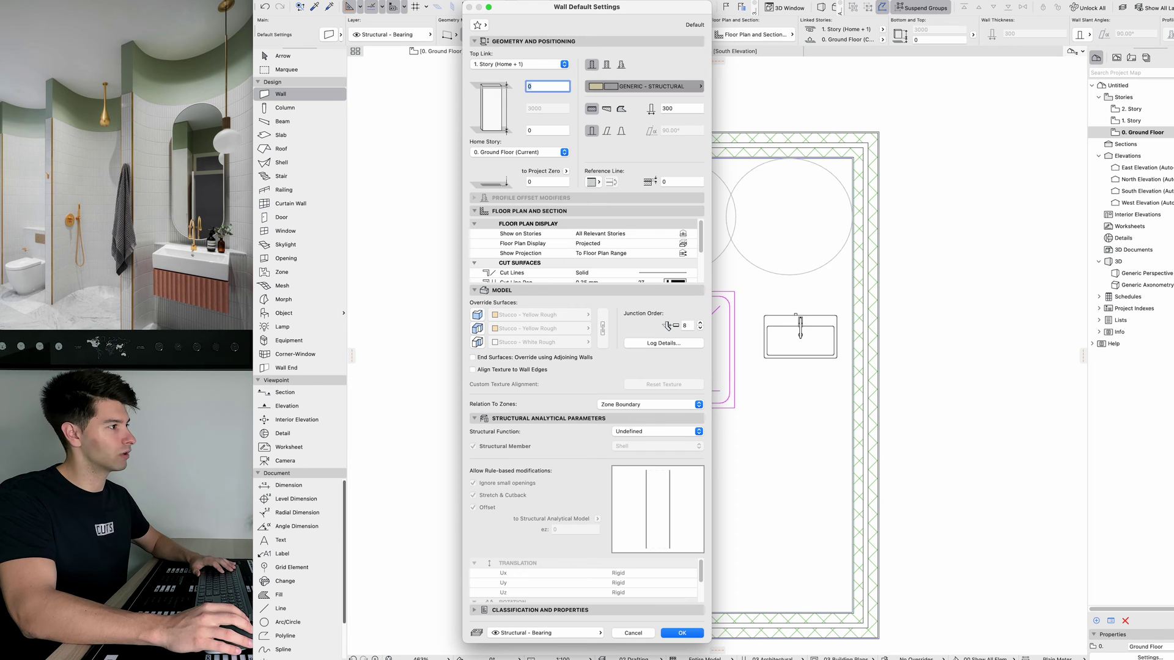
double_click(681, 108)
type("100")
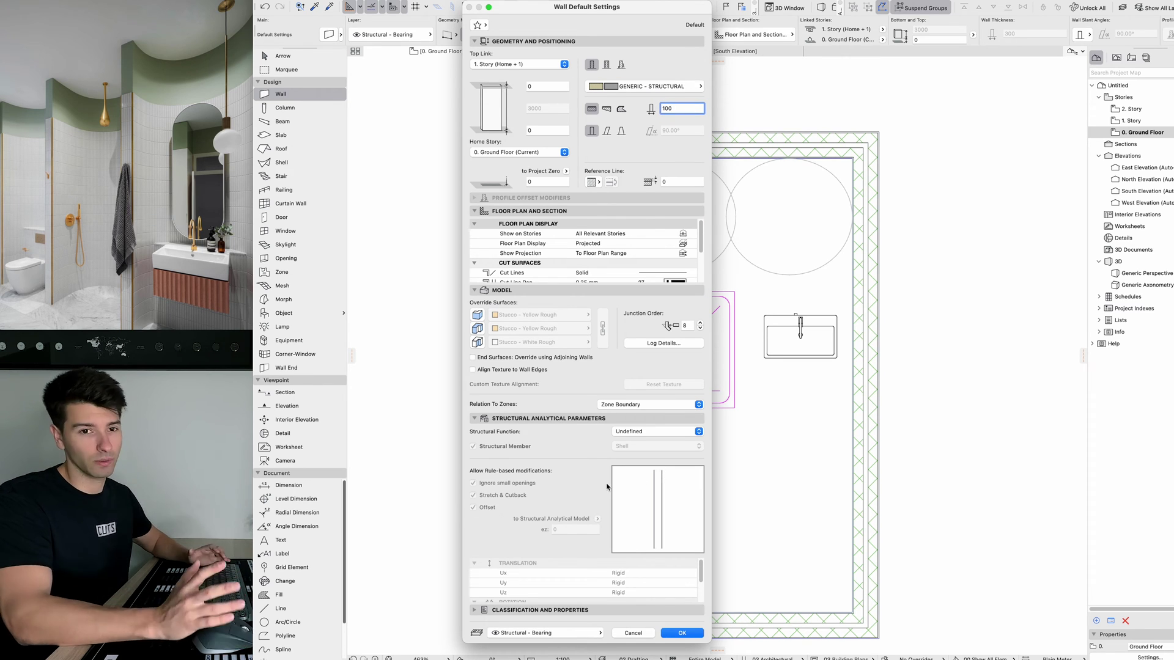
left_click(683, 634)
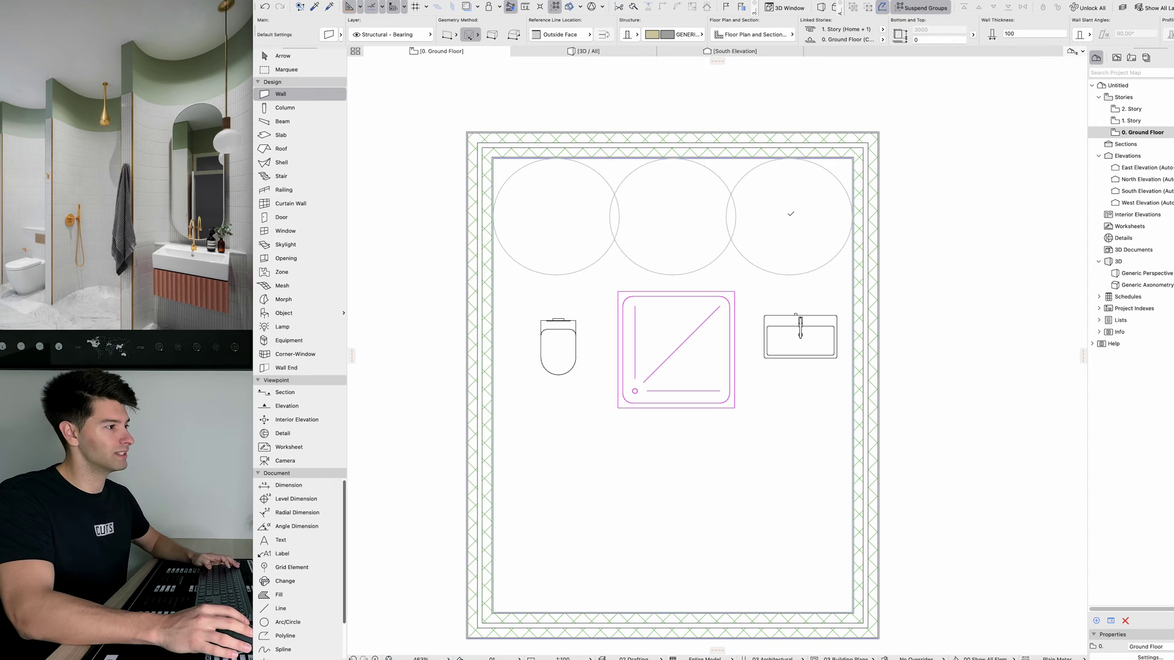
Step: Build semicircular walls along the upper halves of all three guide circles, and delete the circles
left_click(790, 216)
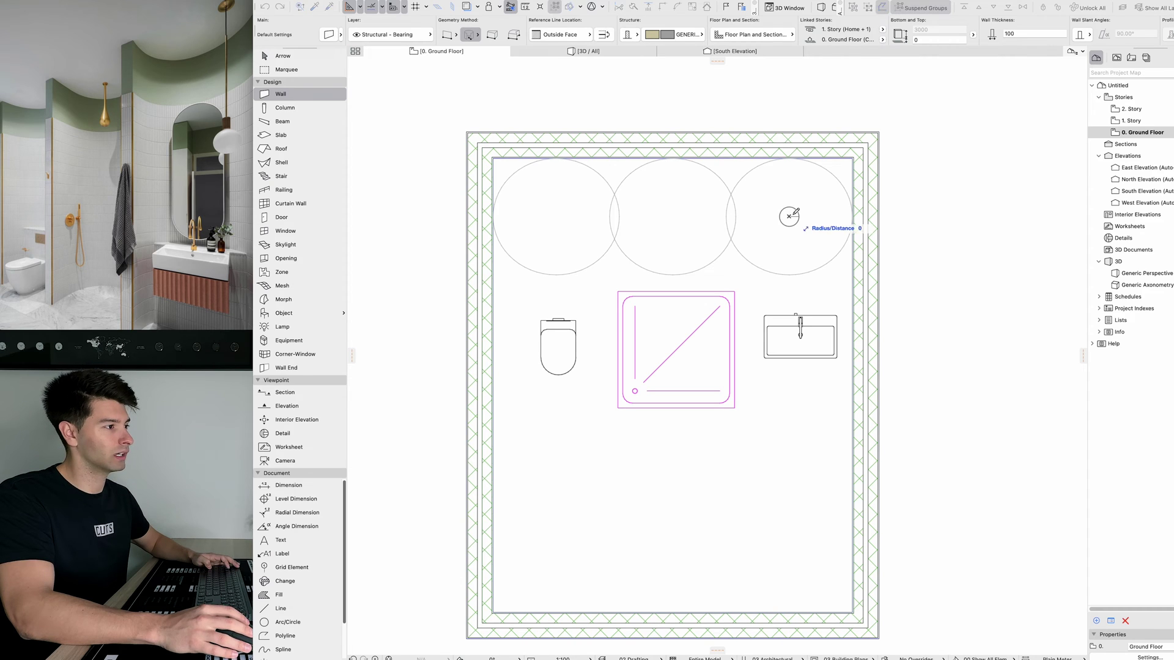
left_click(855, 216)
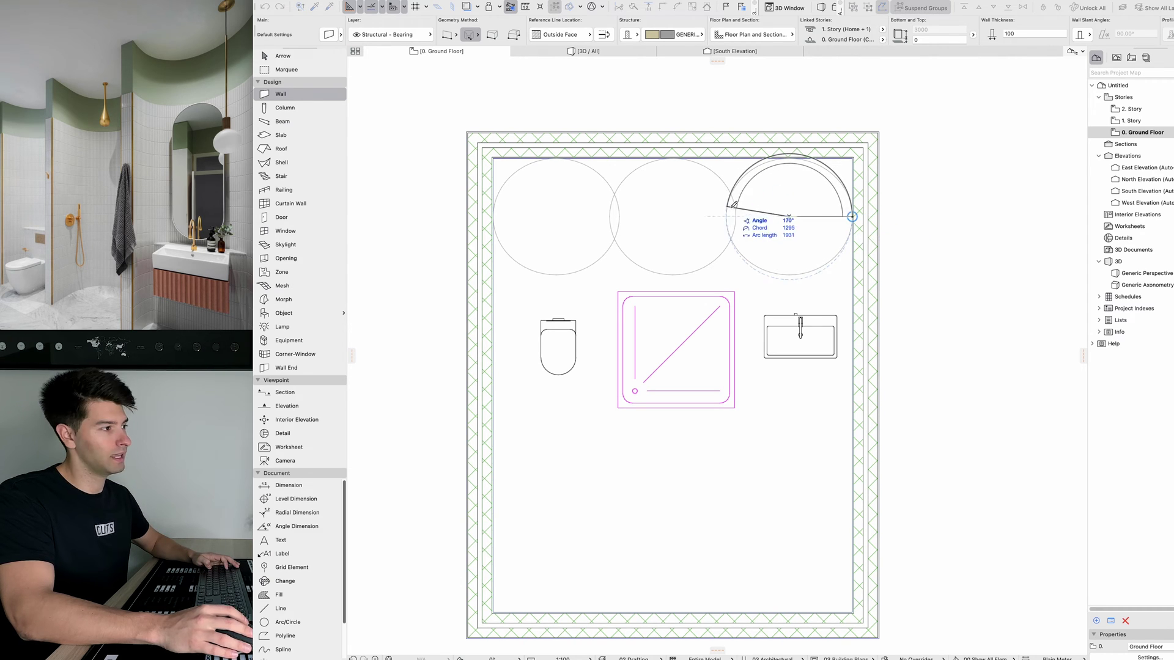
left_click(729, 215)
key("Escape")
left_click_drag(853, 215, 619, 216)
left_click(563, 243)
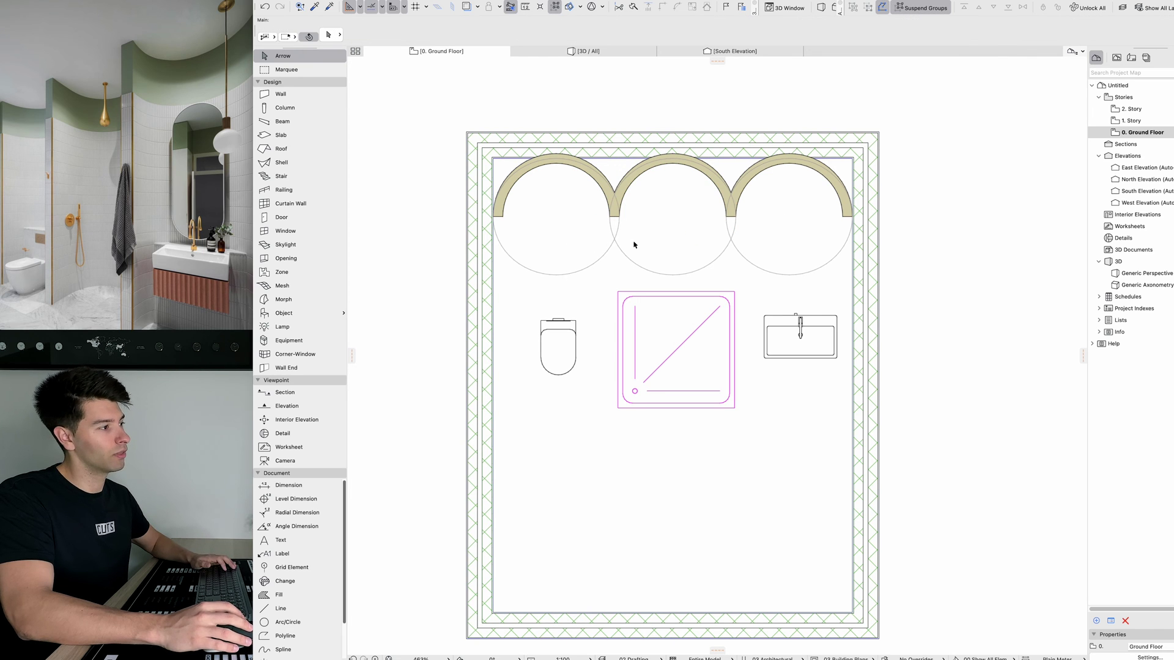
left_click_drag(764, 246, 606, 273)
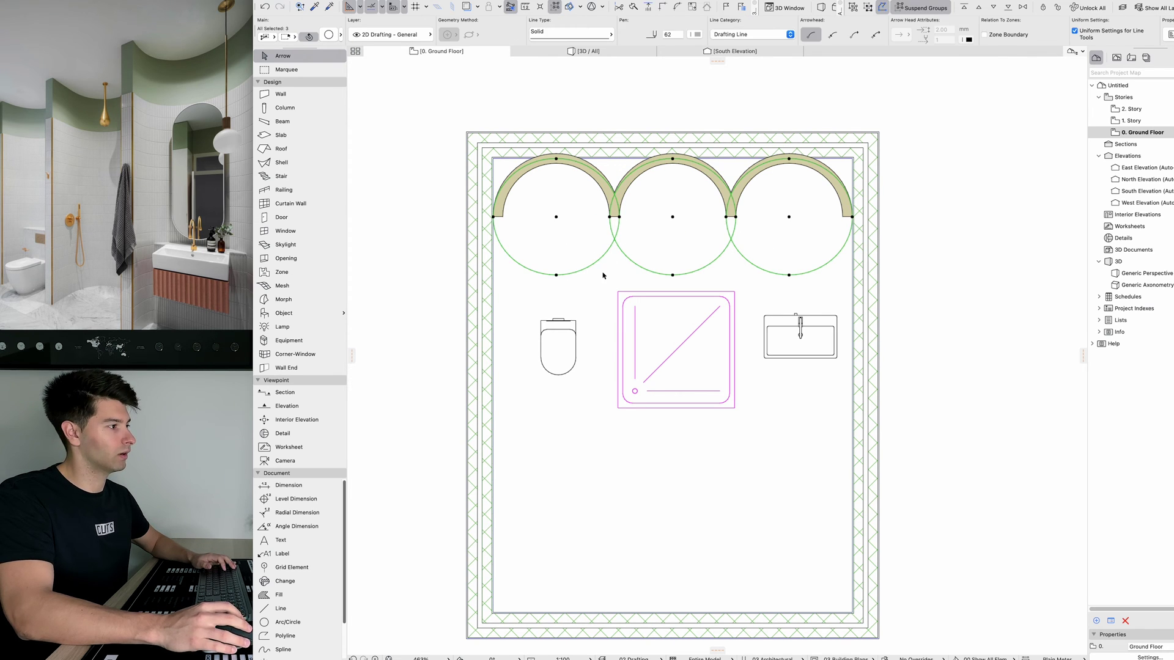
key("Delete")
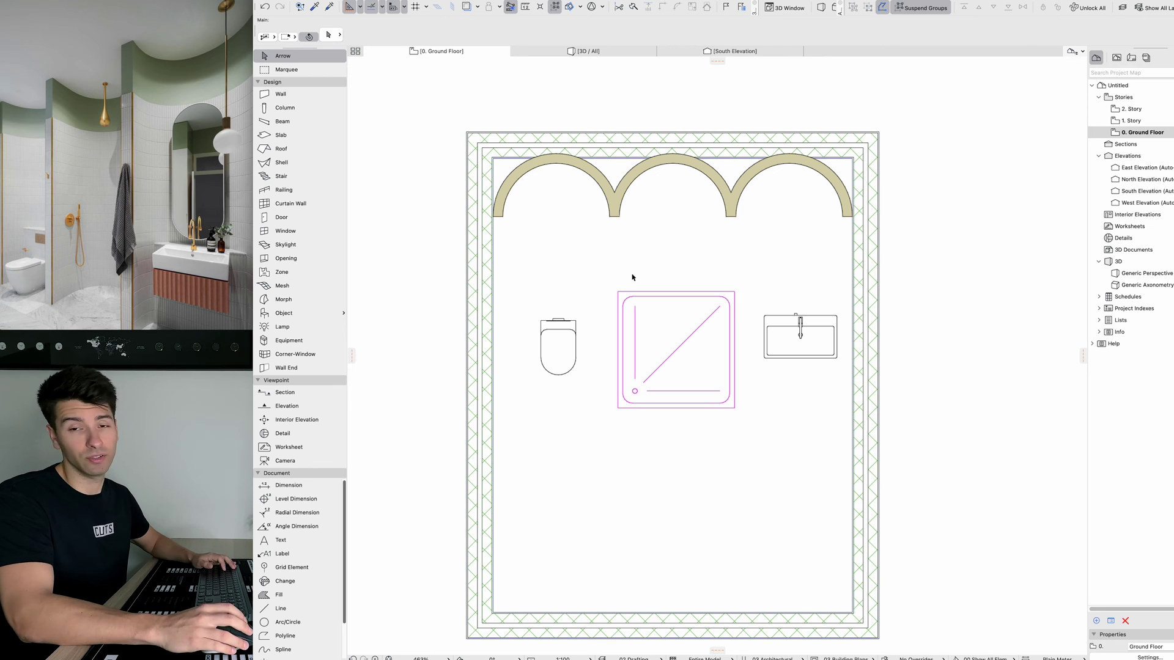
Step: Move the three curved walls down until their crowns meet the inner face of the back wall
left_click_drag(786, 240, 617, 204)
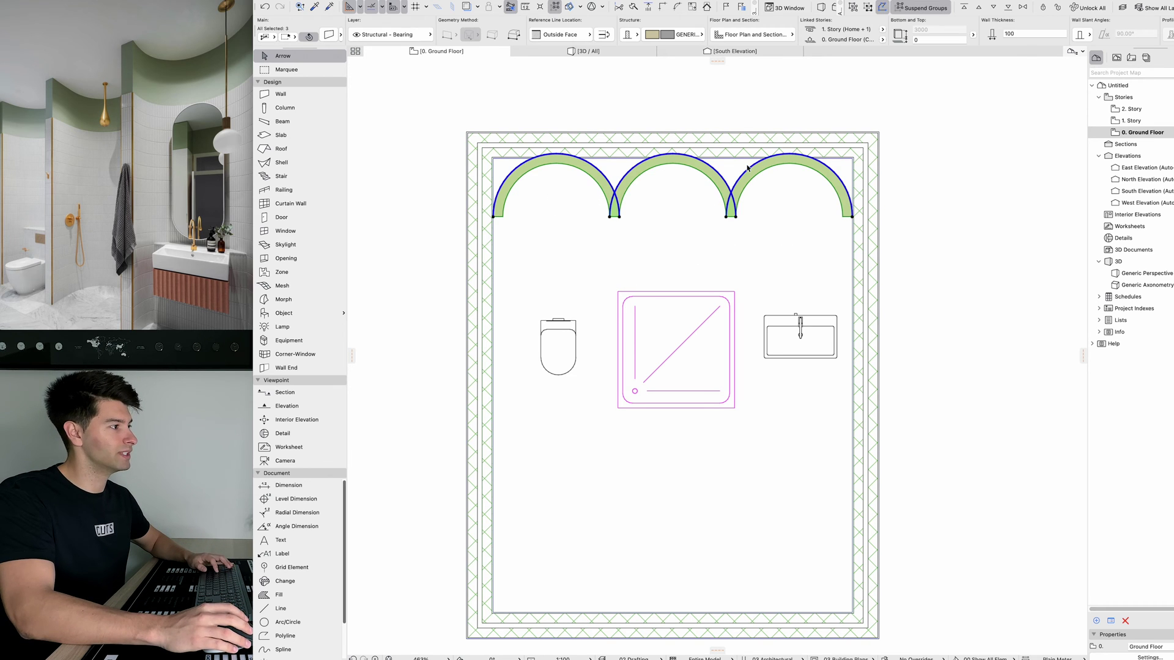
key("super+d")
left_click(789, 155)
left_click(790, 159)
left_click(773, 230)
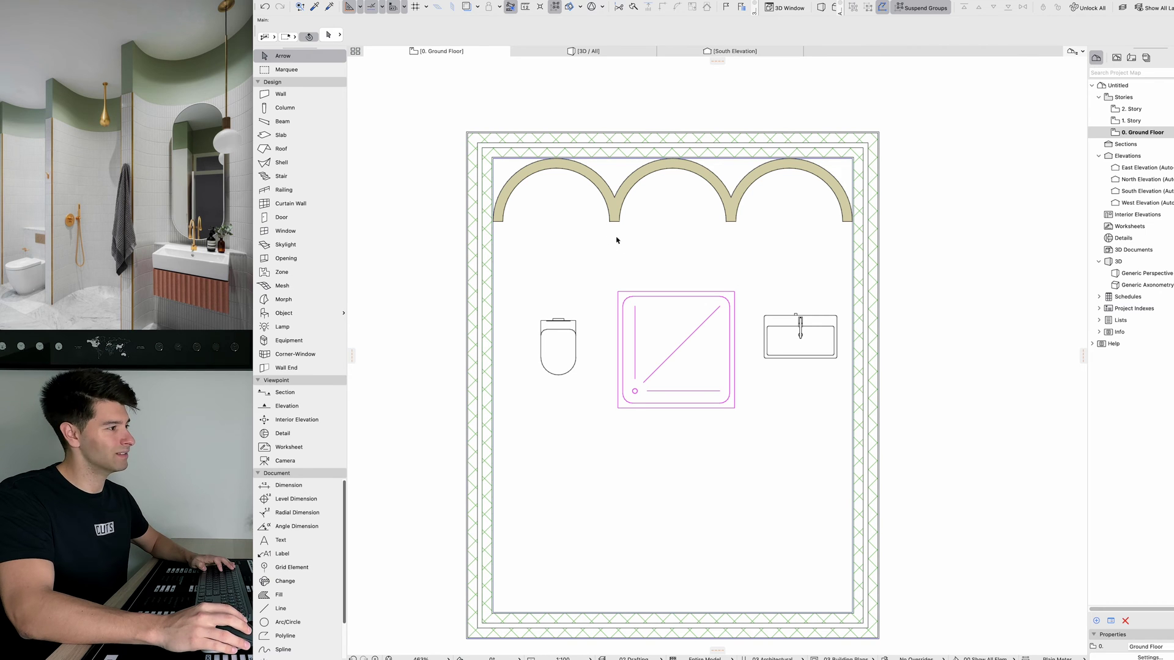
Step: Draw a 250 mm straight wall downward from the leftmost end of the curved walls
left_click(611, 210, "alt")
left_click(448, 35)
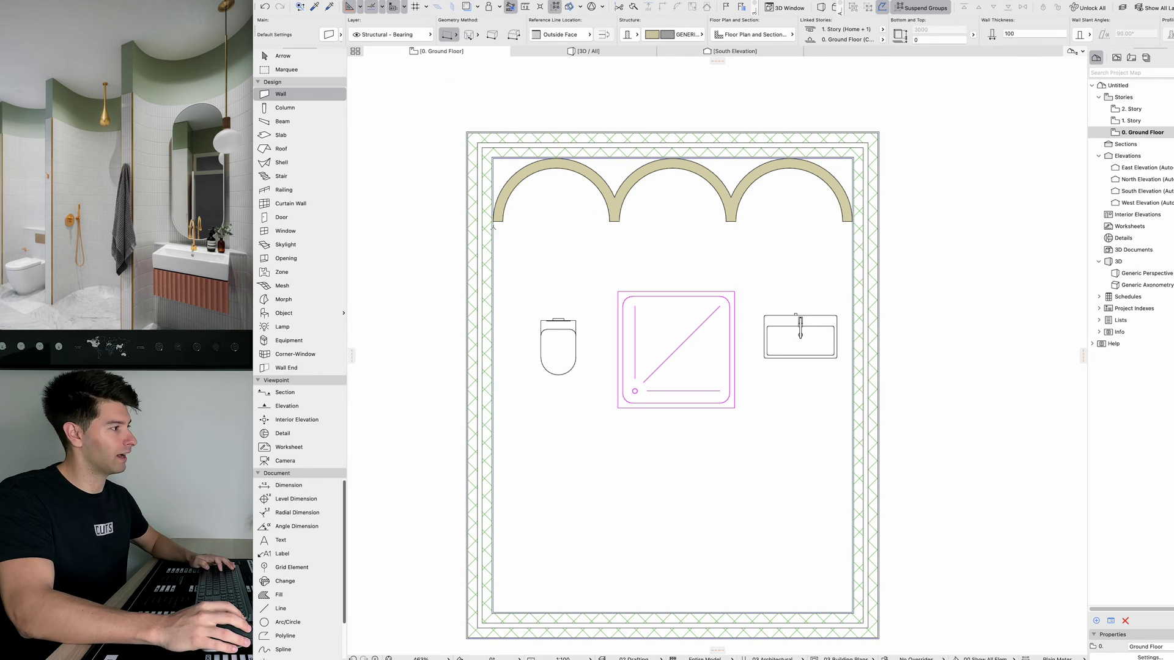
left_click(493, 222)
type("250")
key("Return")
key("Escape")
Step: Copy the short straight wall to the other three ends of the curved walls
left_click(498, 235)
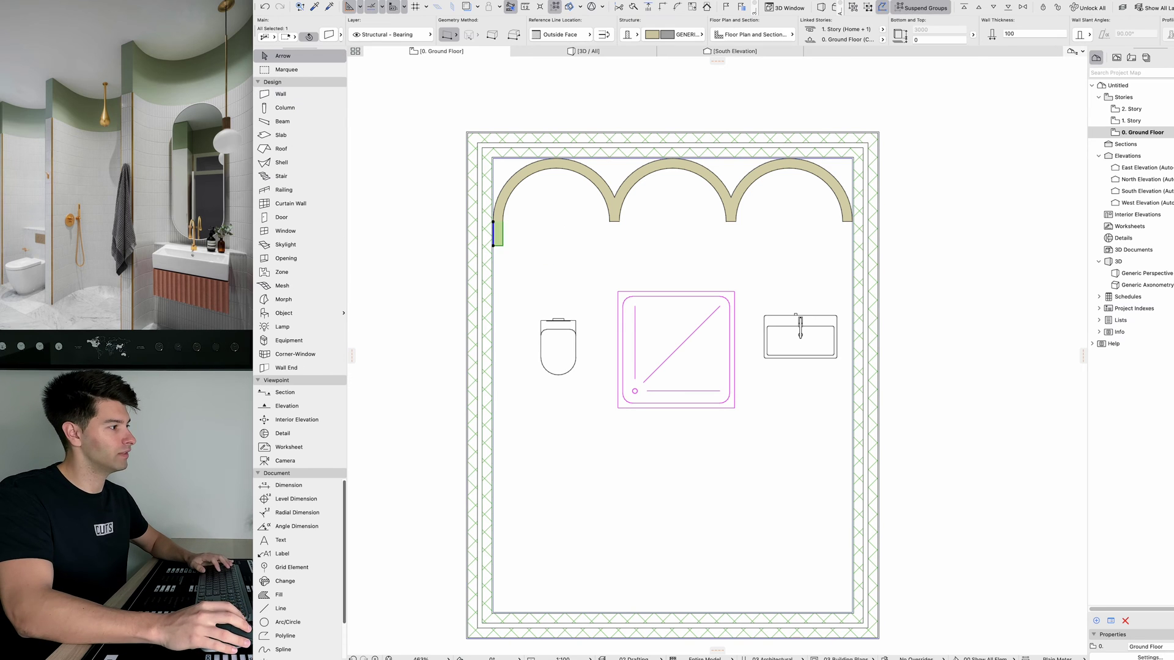
key("super+shift+d")
left_click(493, 221)
left_click_drag(607, 222, 840, 222)
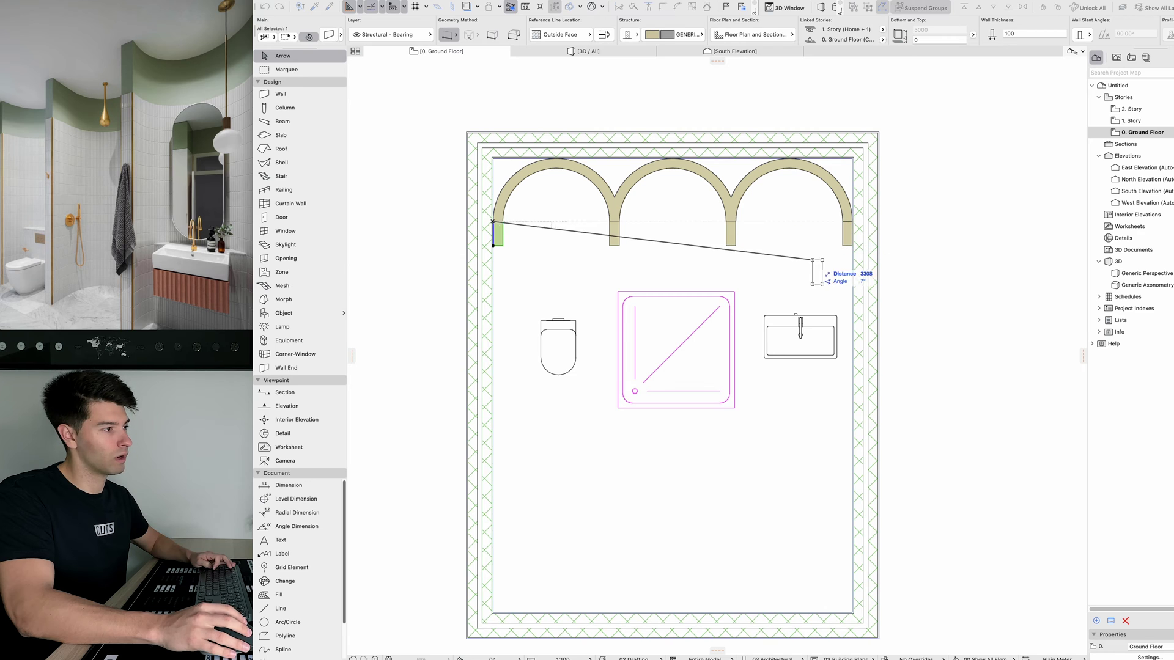
left_click(843, 222)
key("Escape")
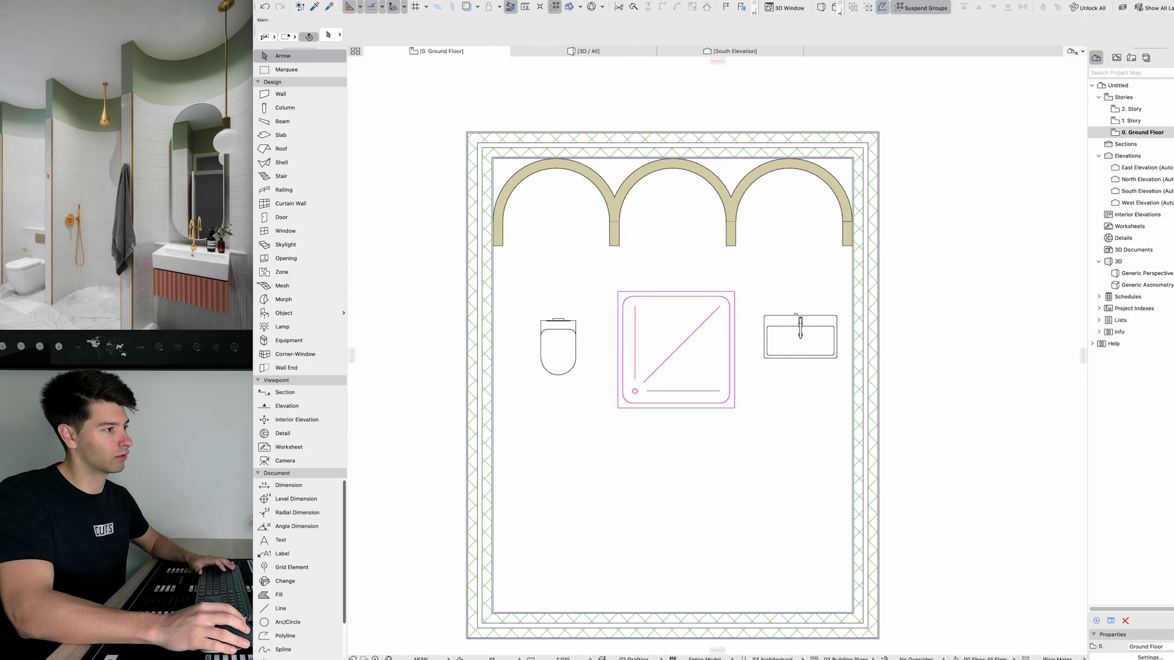
Step: Draw a straight horizontal wall across the upper part of the right alcove
scroll(620, 224, "up", 2)
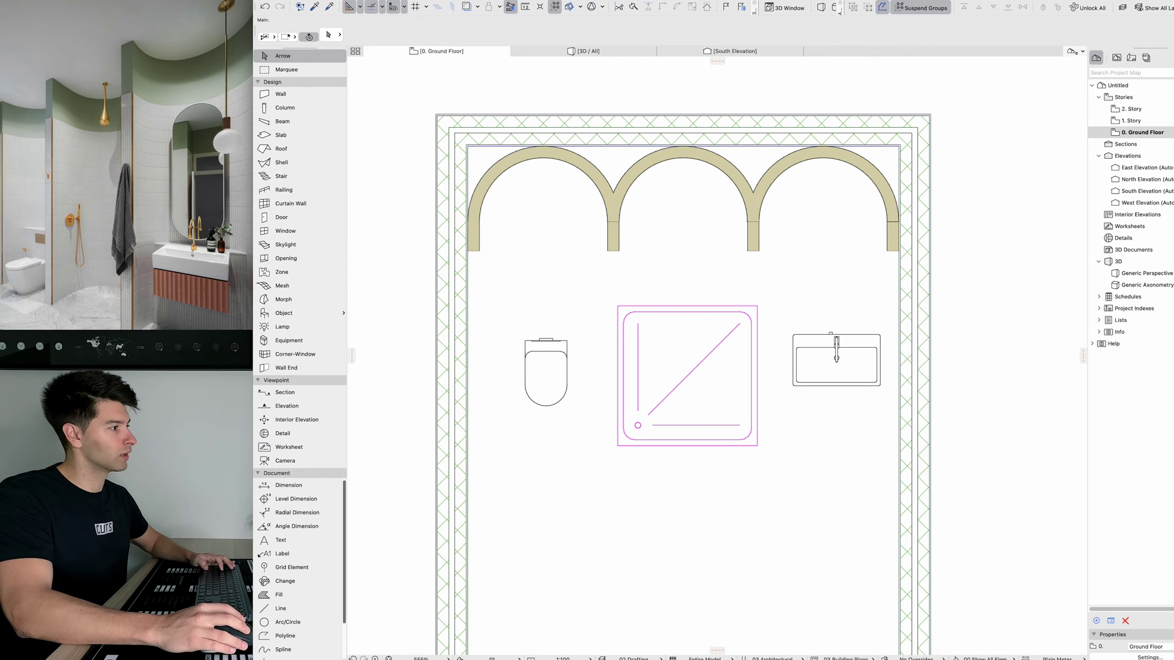
left_click(617, 237, "alt")
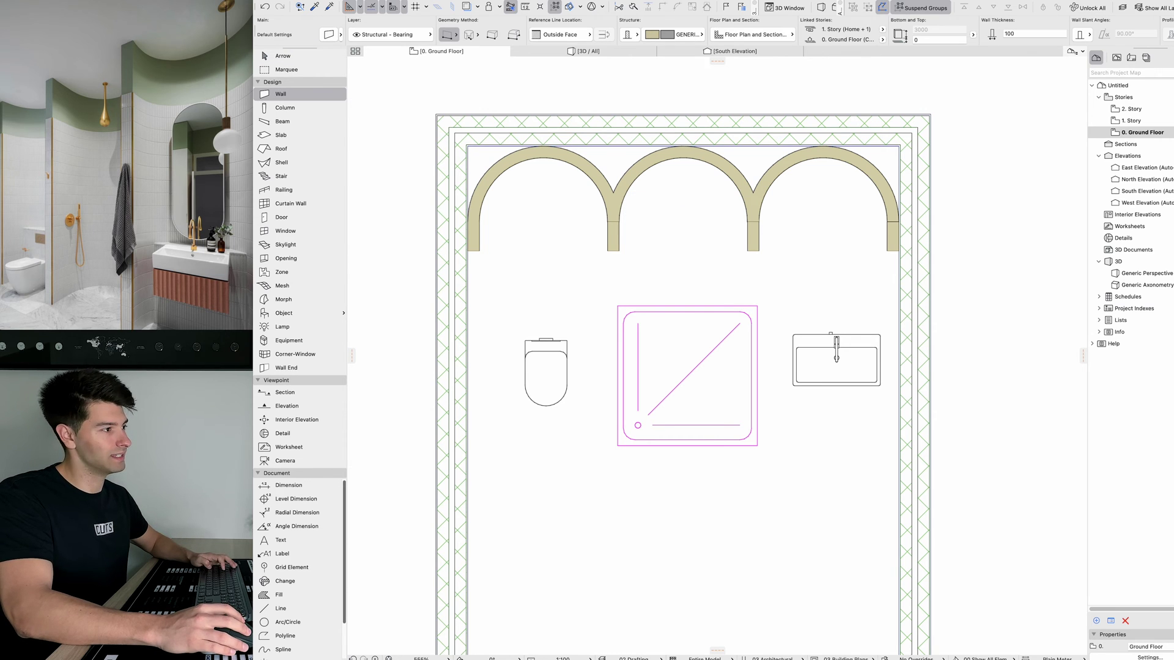
left_click(759, 180)
left_click(887, 181)
key("Escape")
Step: Set the right alcove's straight wall to Not Linked at the top with a height of 900 mm
left_click(823, 179)
key("super+t")
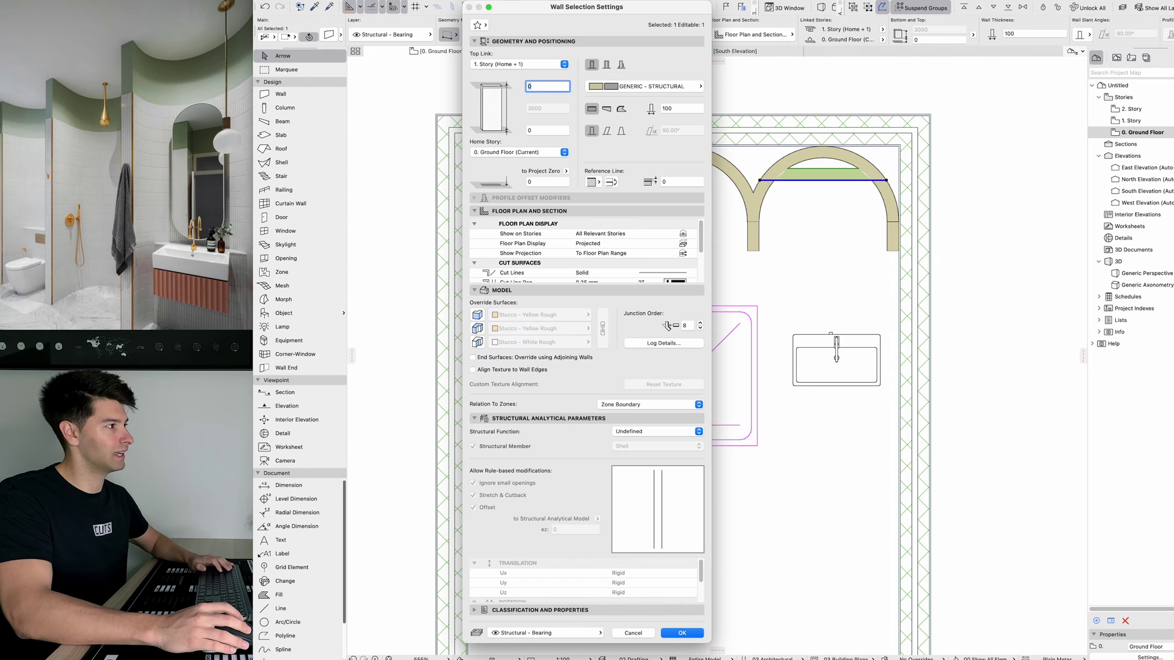
left_click(544, 64)
left_click(520, 86)
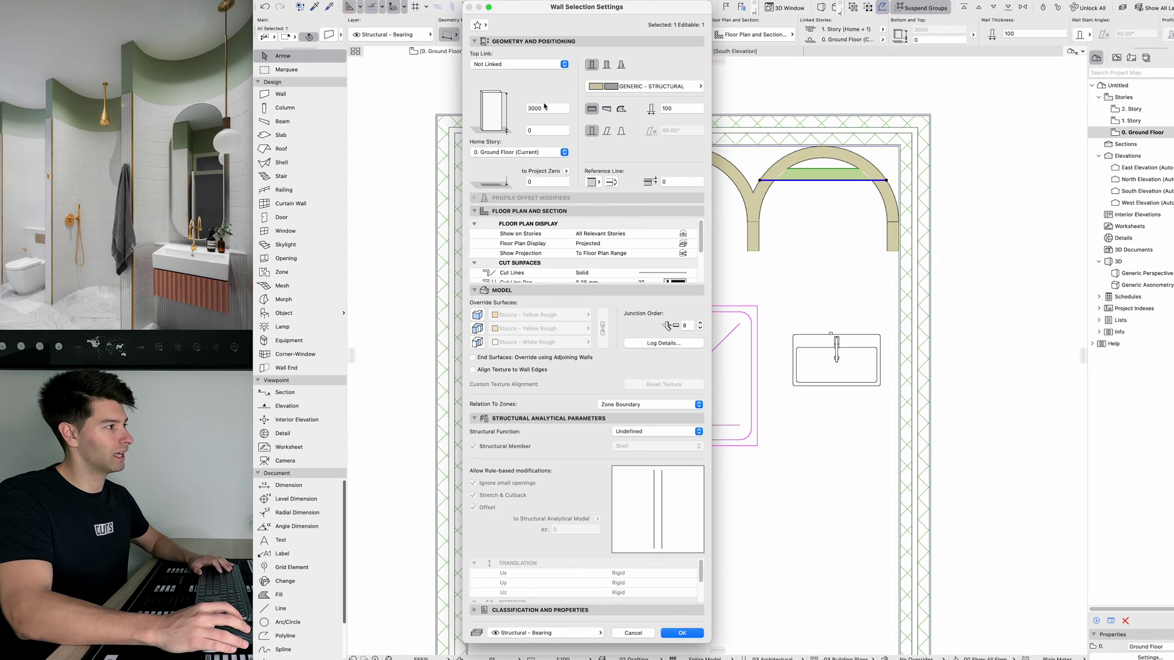
double_click(542, 112)
type("9")
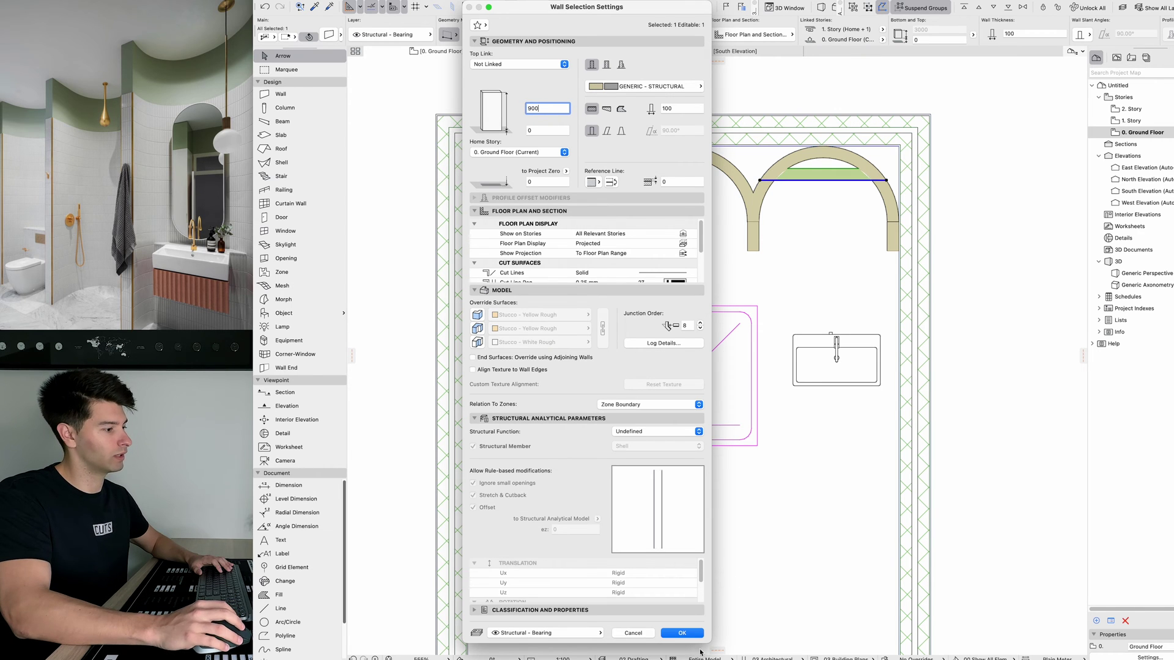
left_click(683, 634)
Step: Move the basin into the right alcove, centred against the face of the low wall
left_click(834, 341)
left_click_drag(835, 341, 821, 186)
left_click(800, 364)
left_click(839, 222)
Step: Set the basin's width to 600 mm
double_click(923, 30)
type("600")
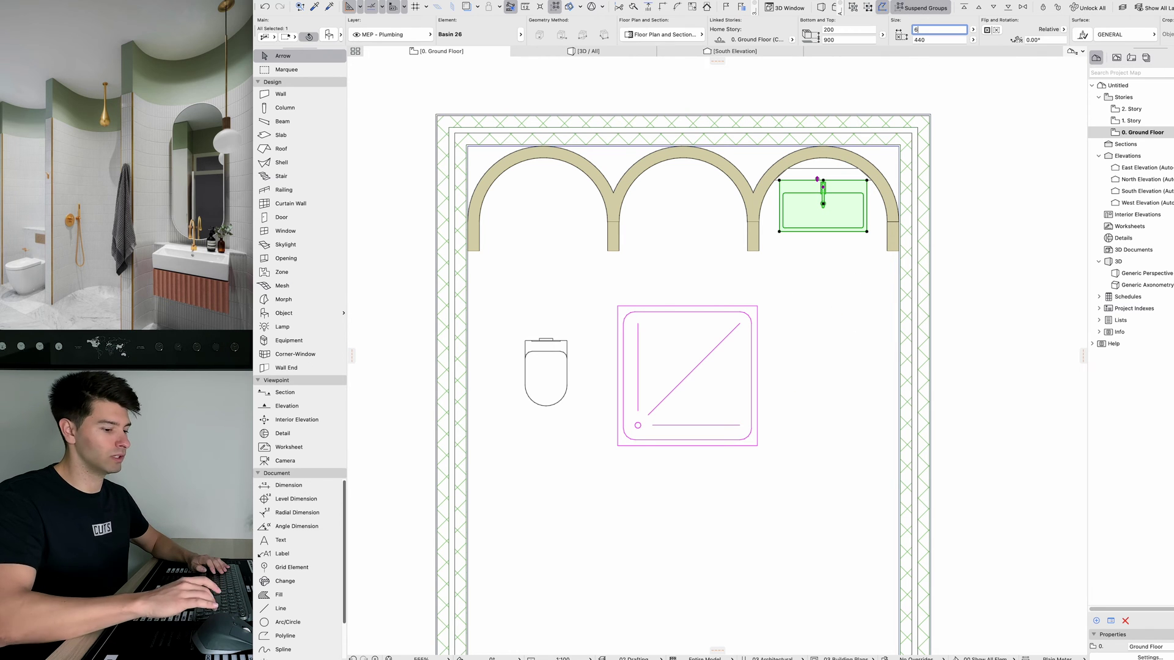
key("Return")
left_click(772, 254)
Step: Delete the shower tray
middle_click_drag(773, 254, 835, 247)
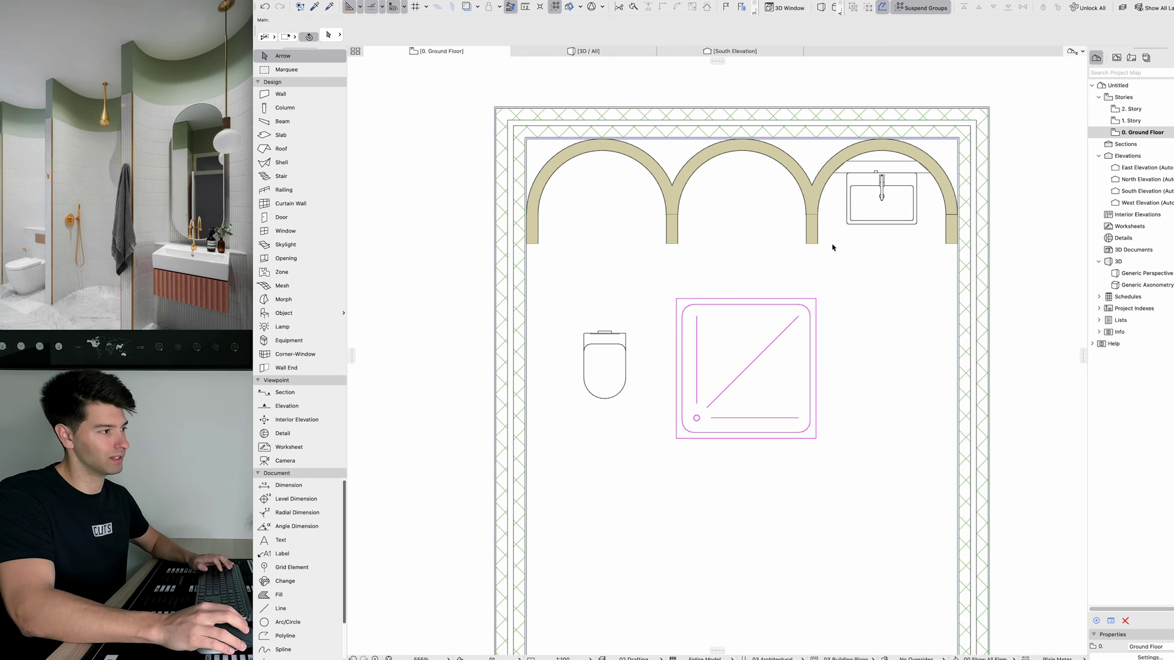
left_click(766, 307)
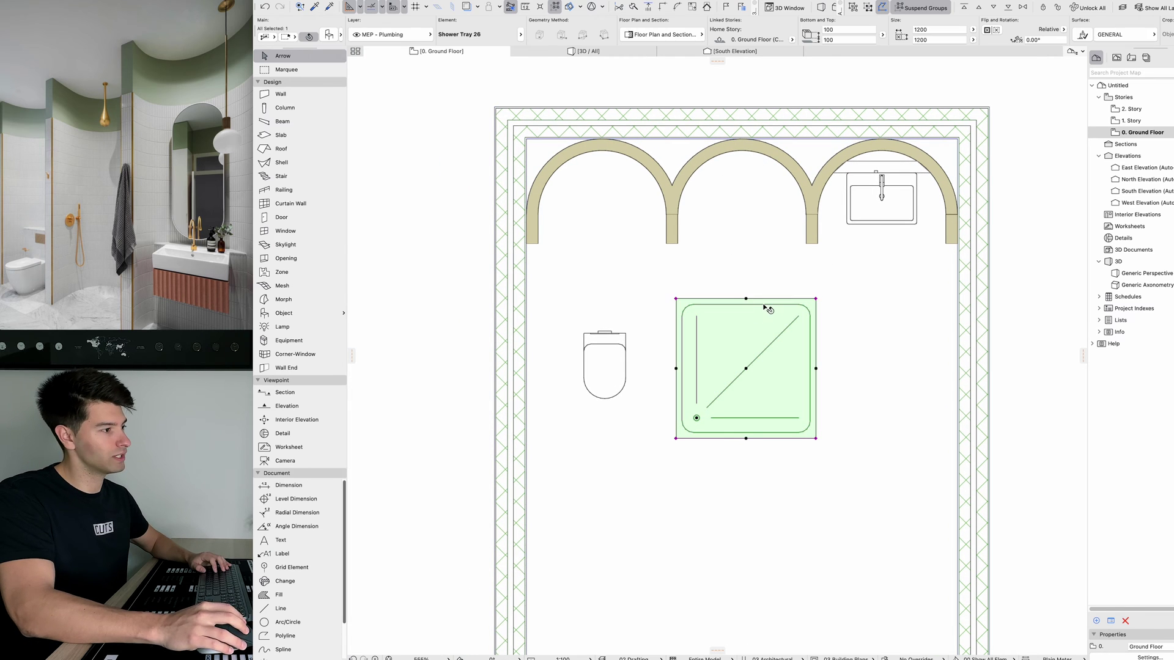
key("Delete")
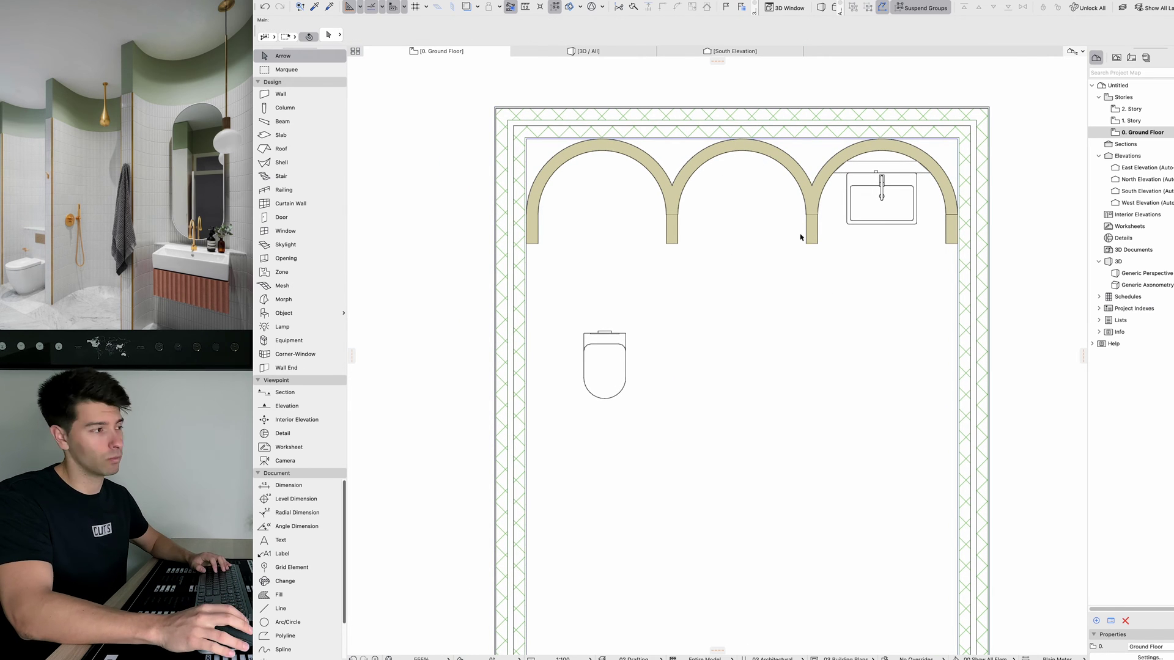
Step: Draw a 900 mm high straight wall across the left alcove, using the basin wall's settings
left_click(865, 164, "alt")
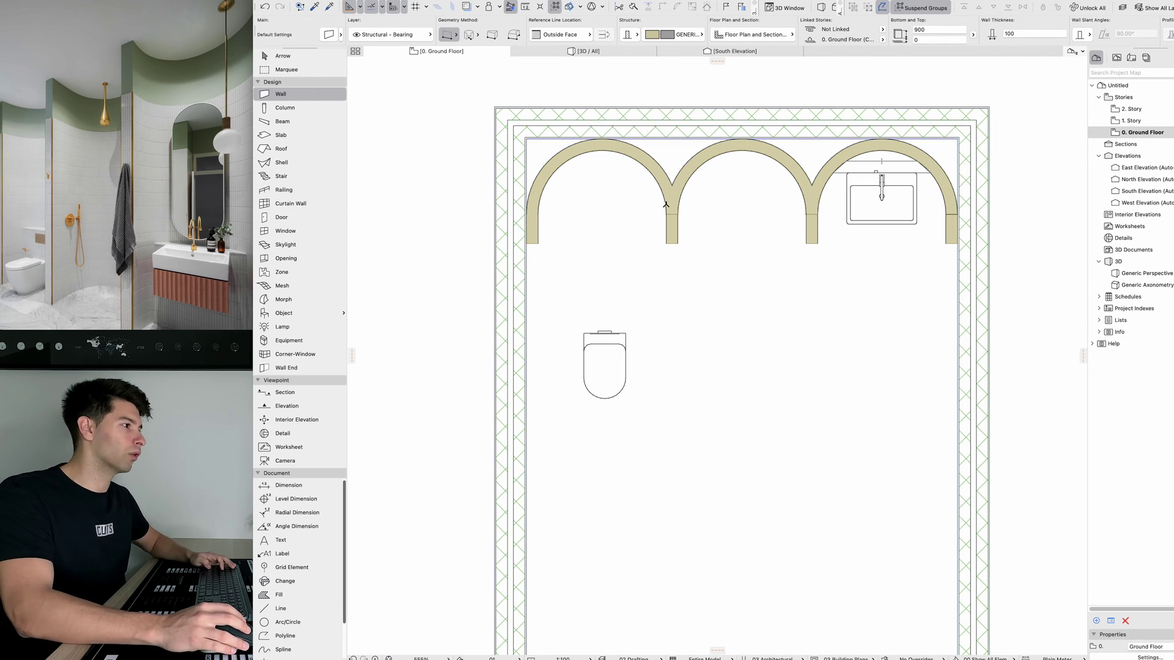
left_click(663, 194)
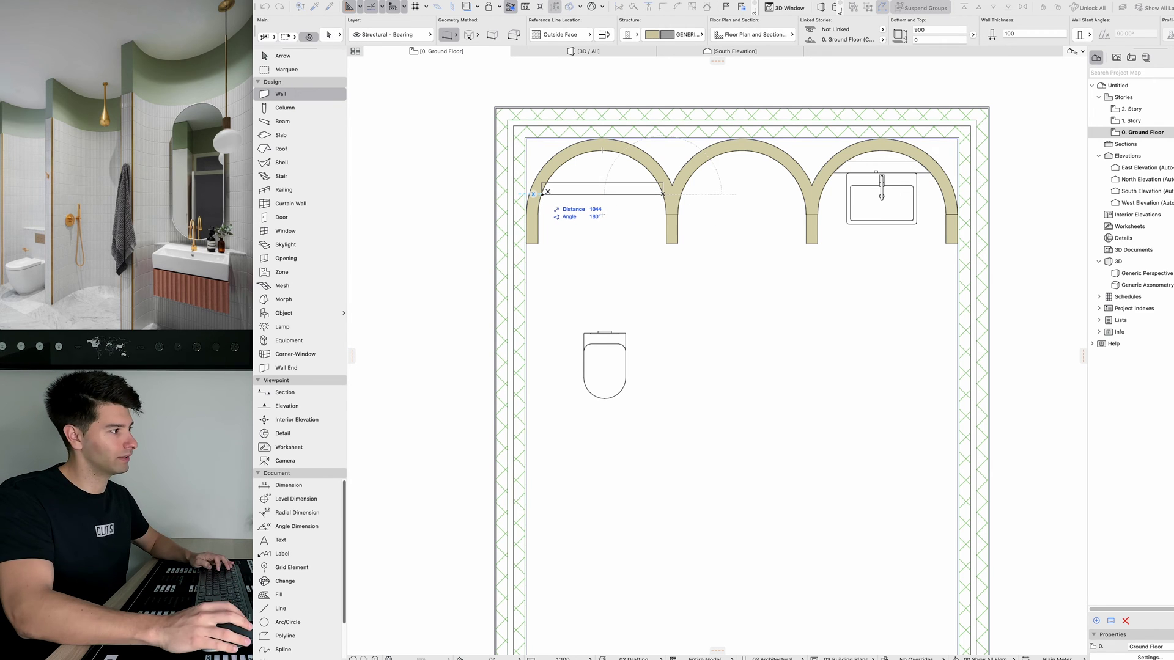
left_click(541, 197)
key("Escape")
key("Escape")
Step: Move the WC into the left alcove, centred against the face of the low wall
left_click(607, 342)
key("super+d")
left_click(605, 333)
left_click(602, 194)
key("Escape")
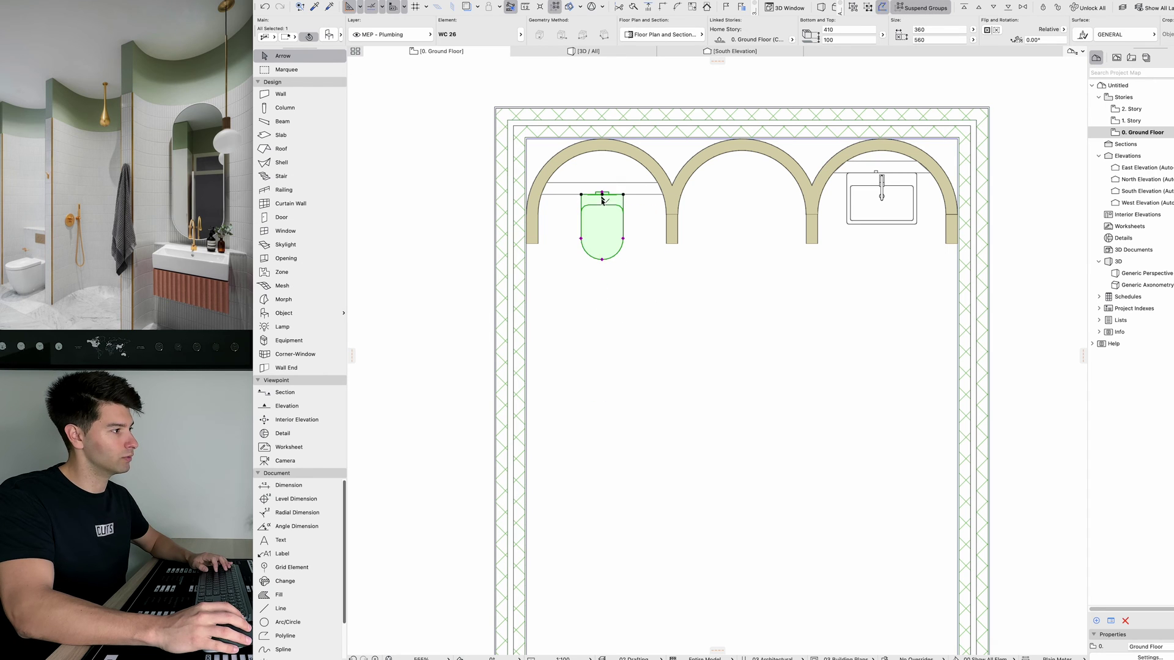
Step: Move the WC and the low wall behind it together slightly toward the back wall
left_click(592, 248)
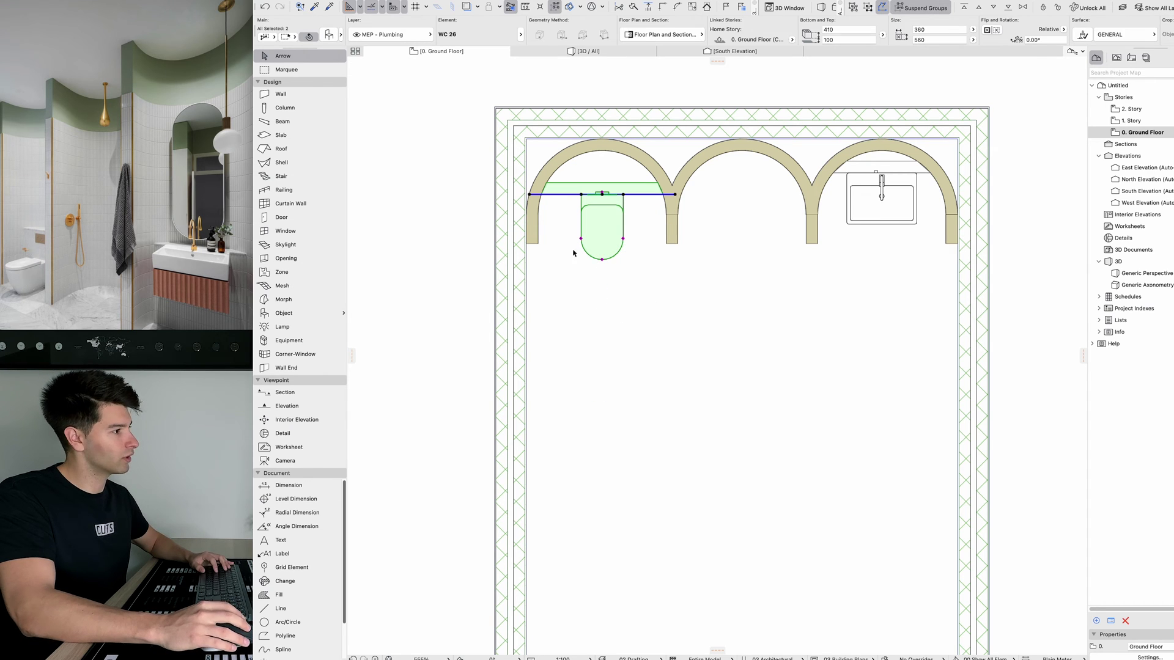
key("super+d")
left_click(602, 260)
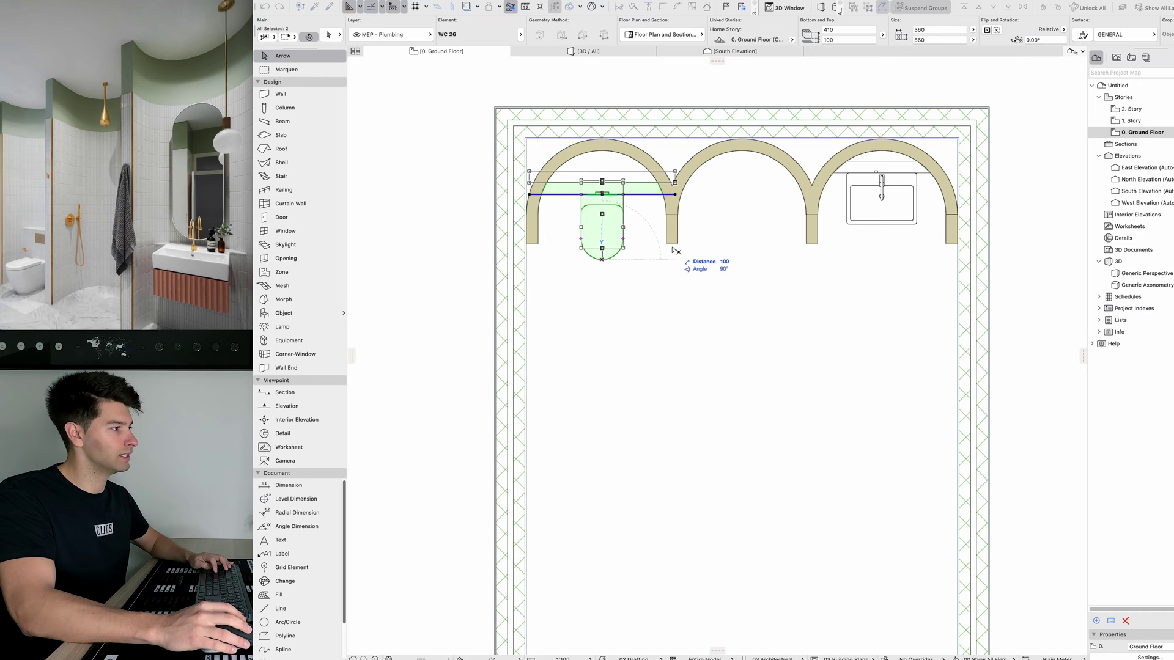
type("100-")
key("Return")
key("Escape")
Step: Shorten the right end of the WC's low wall so it ends within the curved wall
left_click(603, 184)
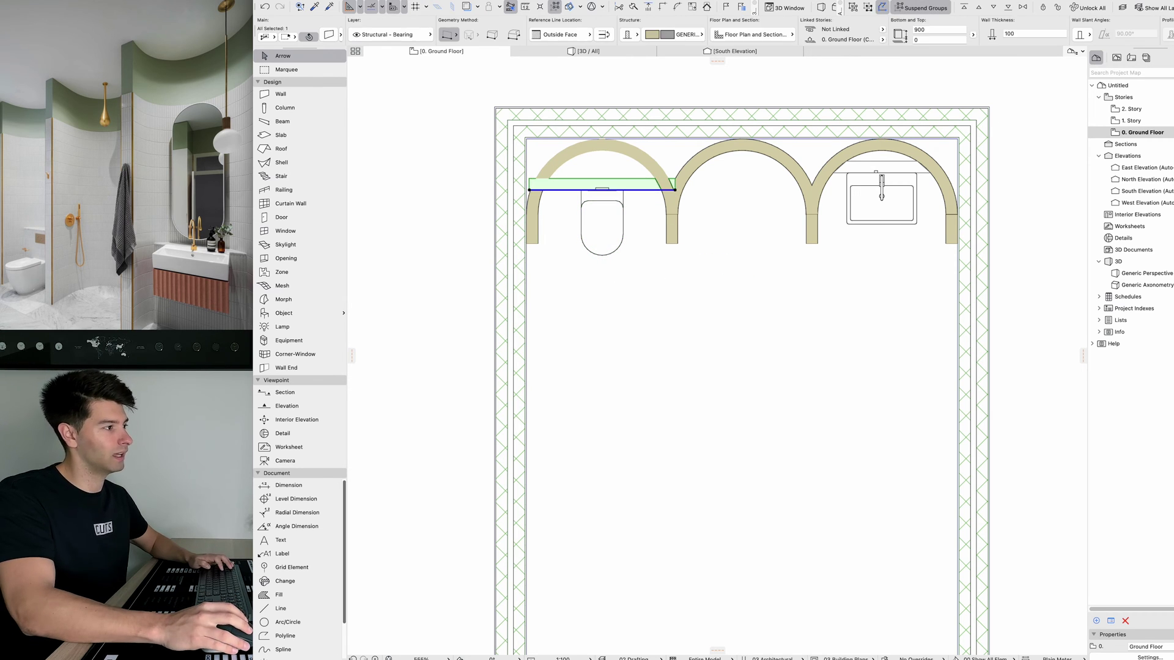
left_click(675, 189)
left_click(673, 190)
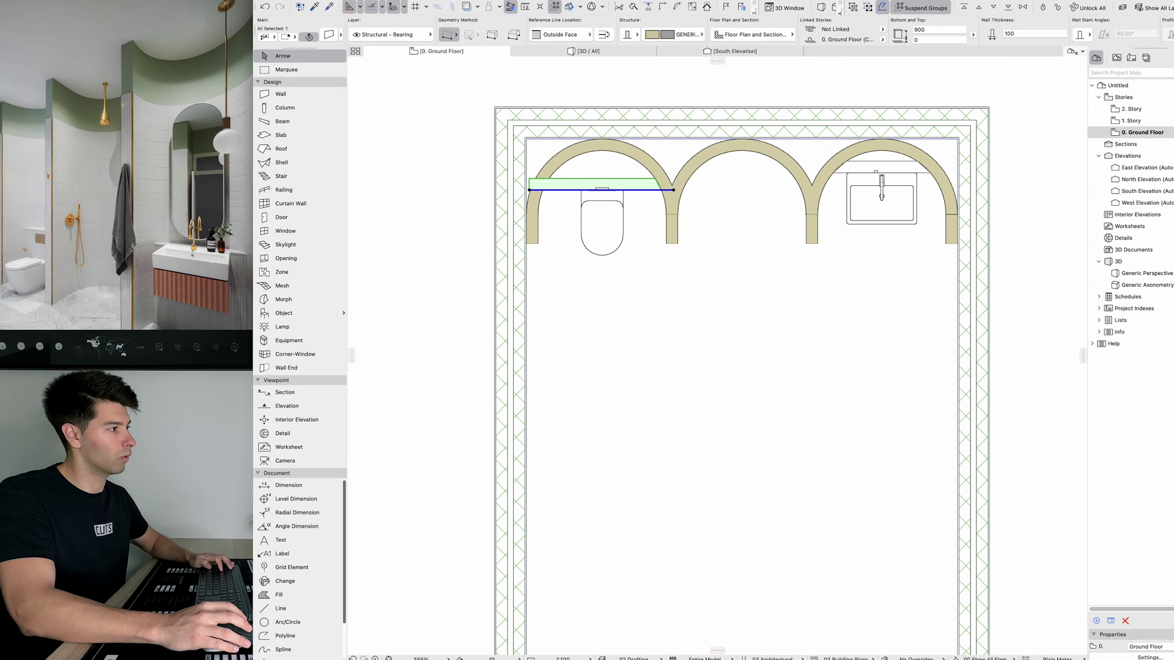
Step: Enclose the alcove end of the room in a marquee and show only that region in 3D
scroll(568, 210, "down", 5)
left_click(295, 70)
left_click(525, 147)
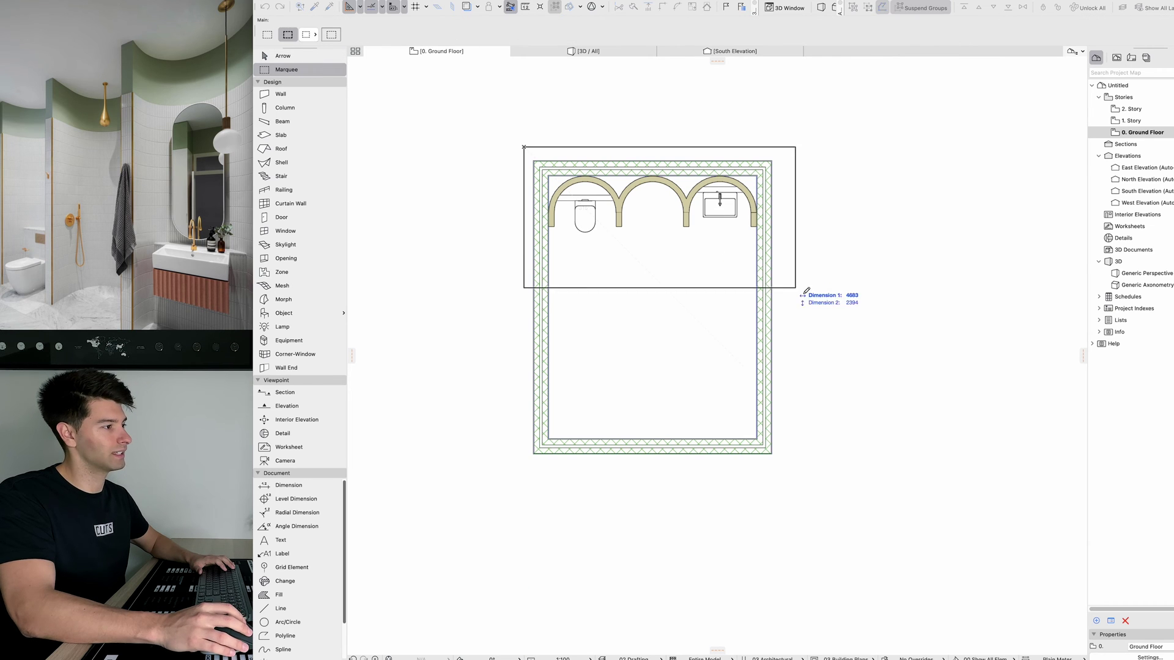
left_click(788, 293)
right_click(827, 270)
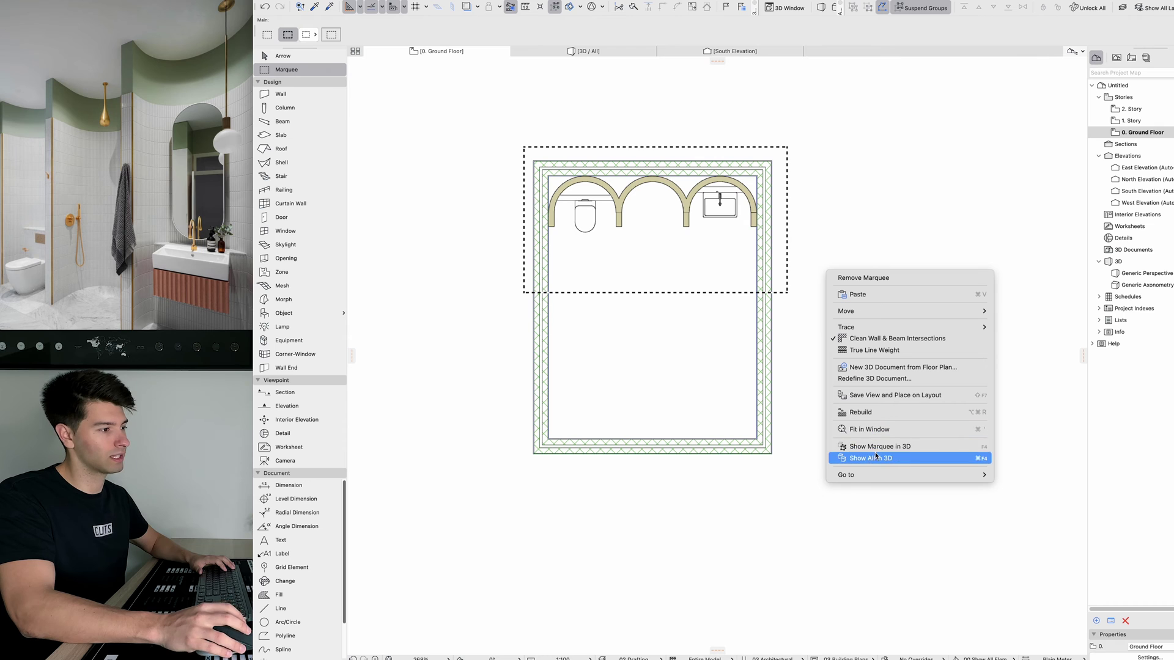
left_click(847, 447)
scroll(630, 391, "up", 10)
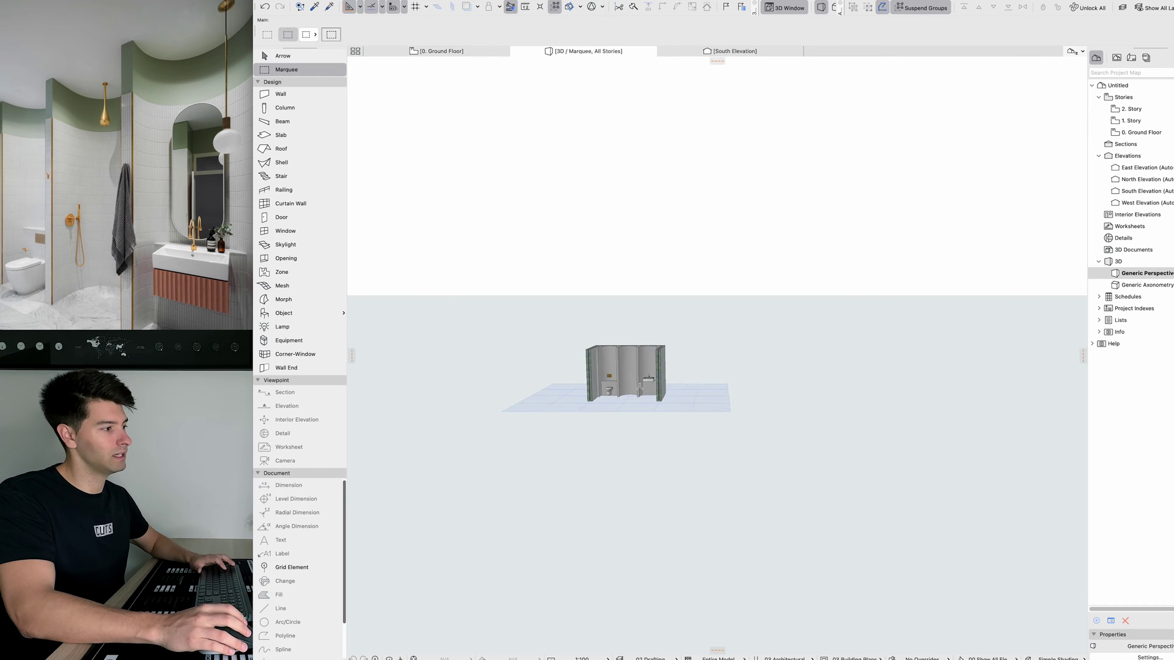
Step: Move the basin down in the 3D view so its upper edge lines up with the top of the low wall
scroll(610, 395, "up", 2)
middle_click_drag(610, 394, 654, 374, "shift")
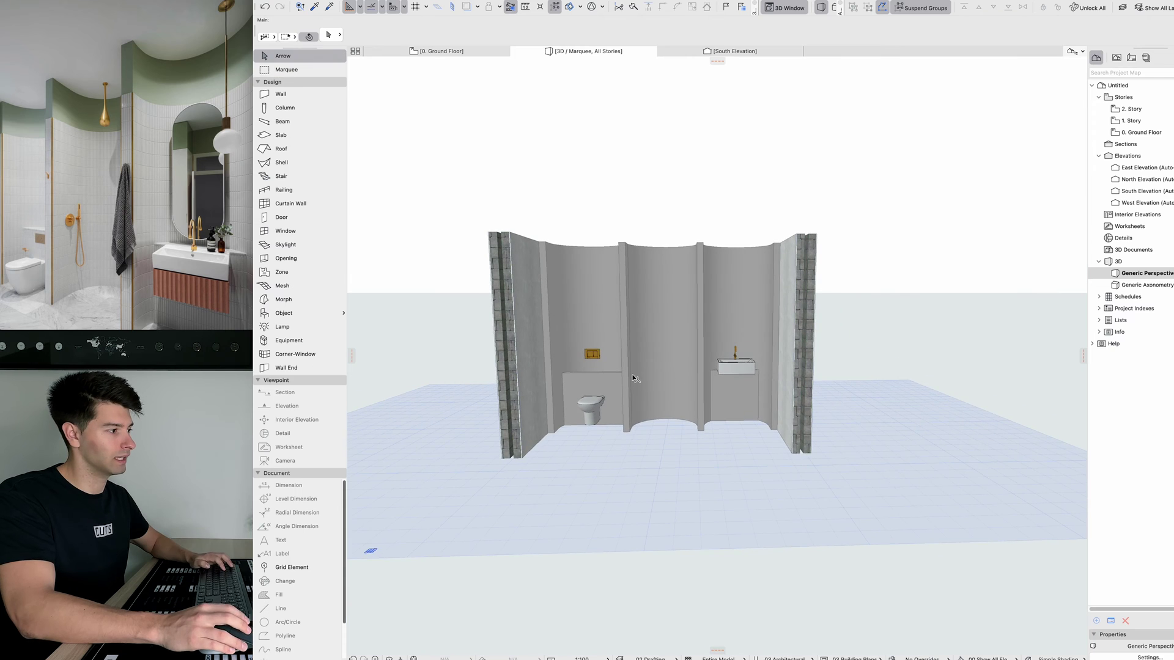
scroll(633, 373, "up", 3)
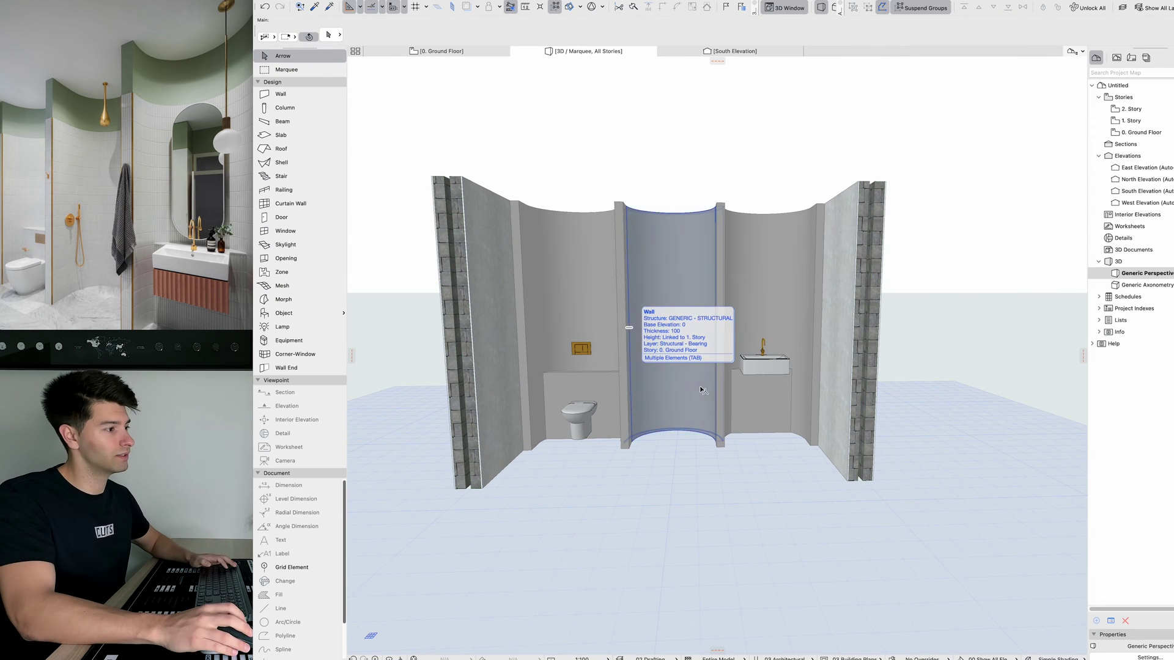
scroll(632, 375, "up", 5)
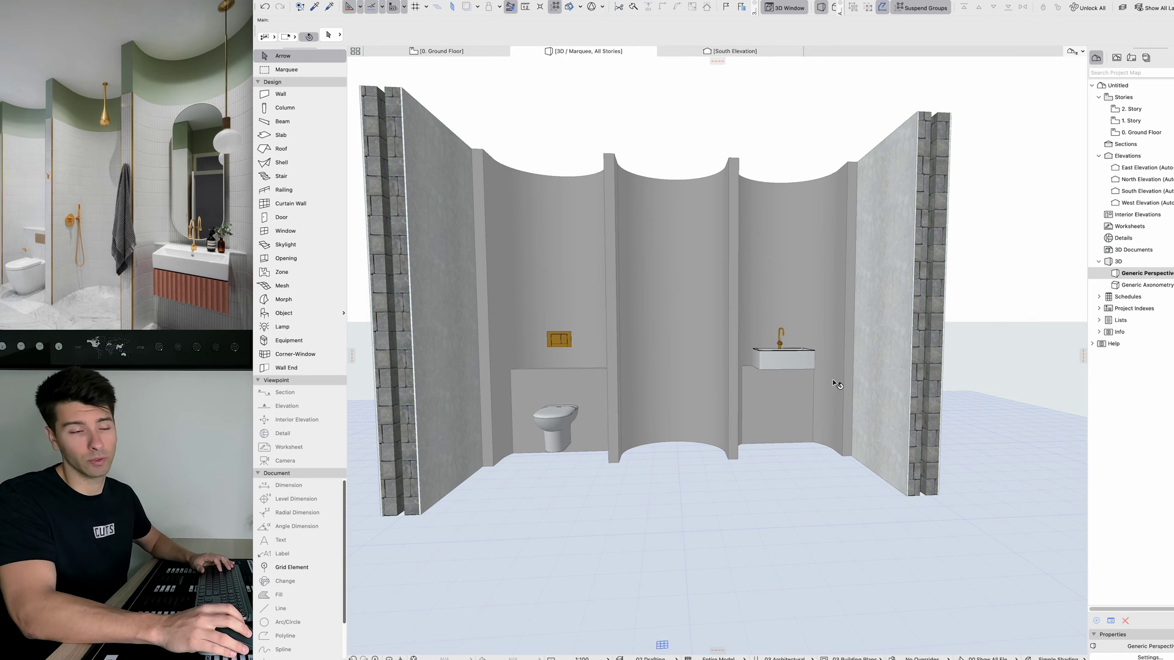
left_click(768, 364)
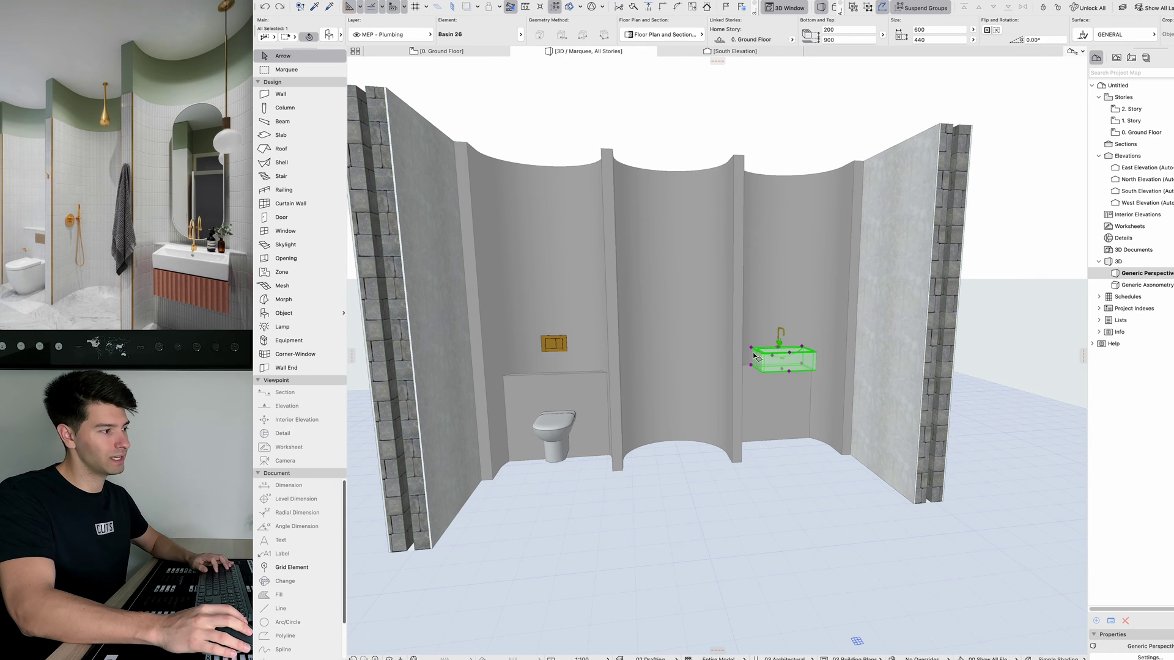
key("super+d")
left_click(753, 348)
left_click(752, 366)
key("Escape")
middle_click_drag(802, 403, 780, 414, "shift")
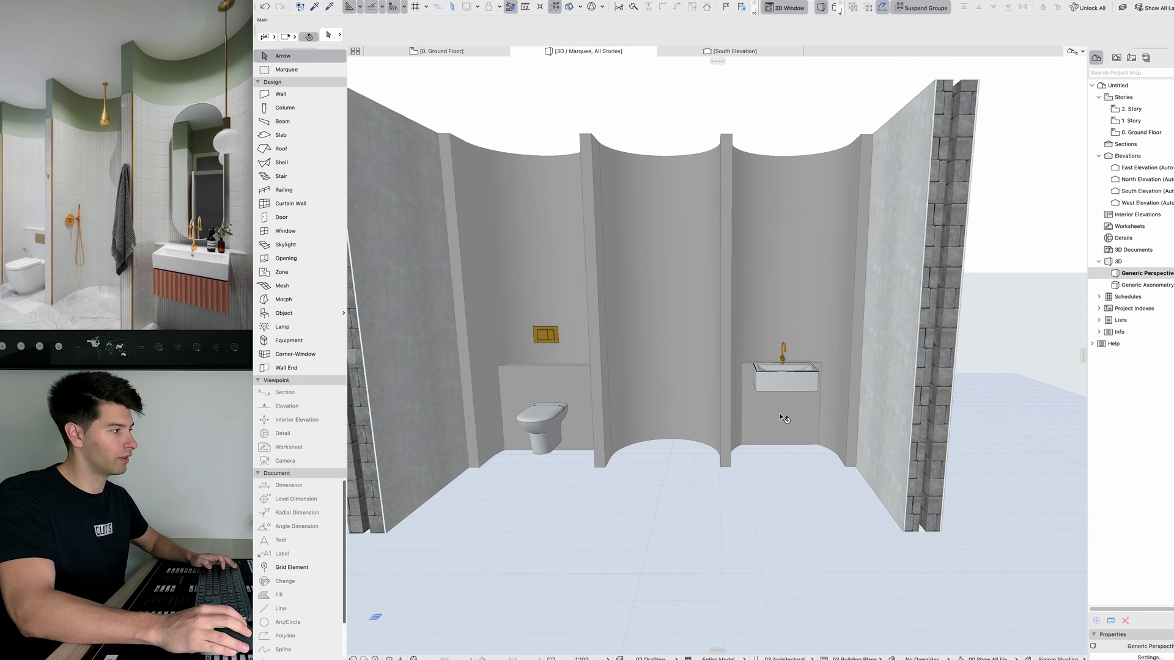
Step: Set up a polygonal slab on the ground floor plan with a basic Concrete - Structural build-up and 20 thickness
scroll(785, 419, "down", 3)
key("F2")
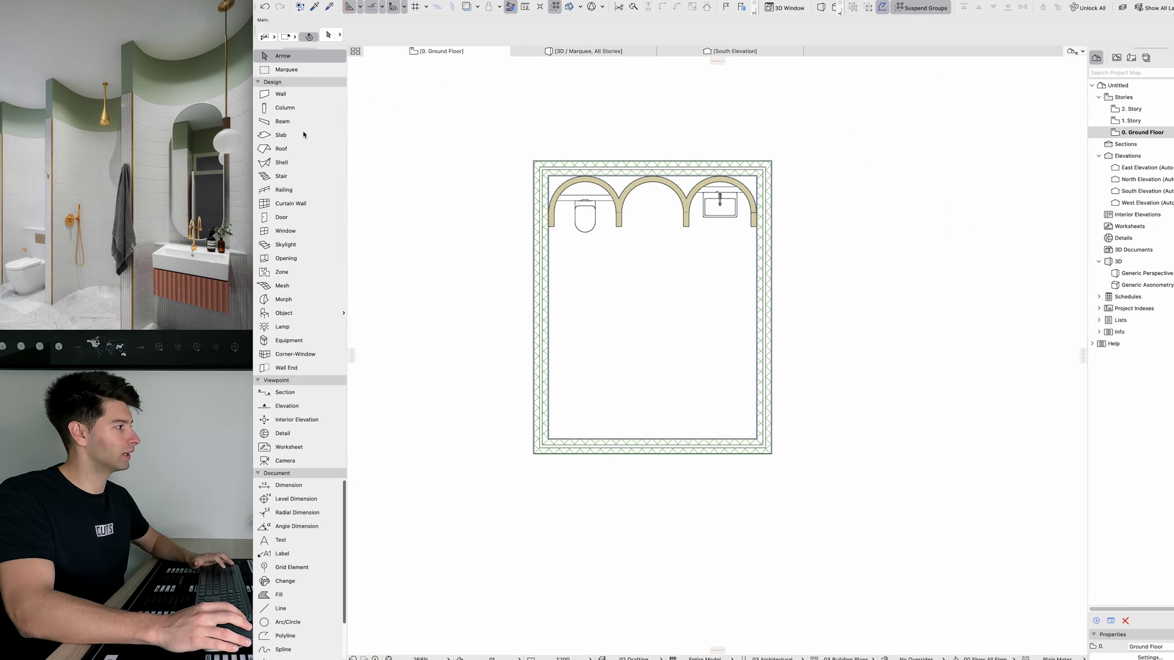
left_click(283, 135)
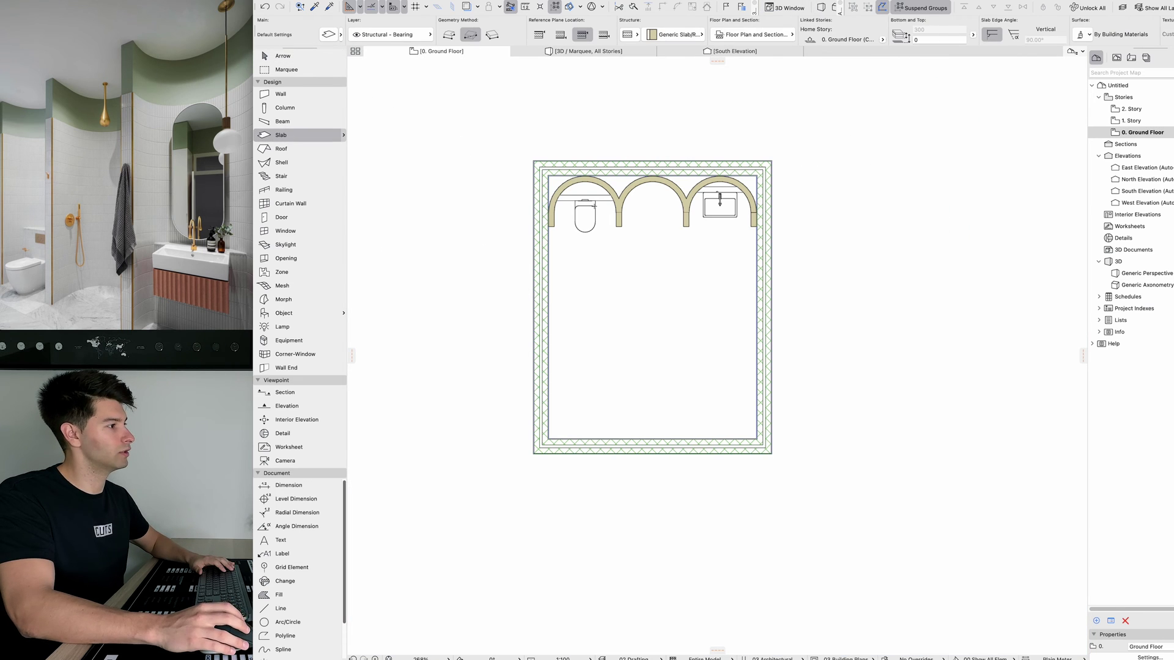
scroll(587, 199, "up", 5)
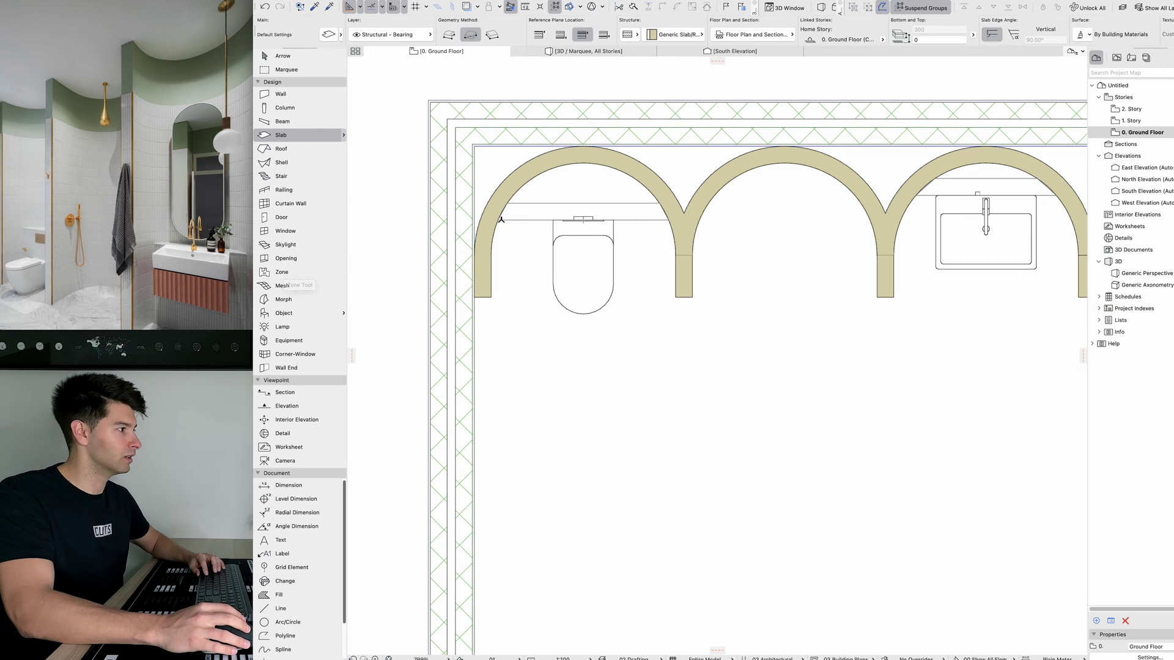
left_click(449, 35)
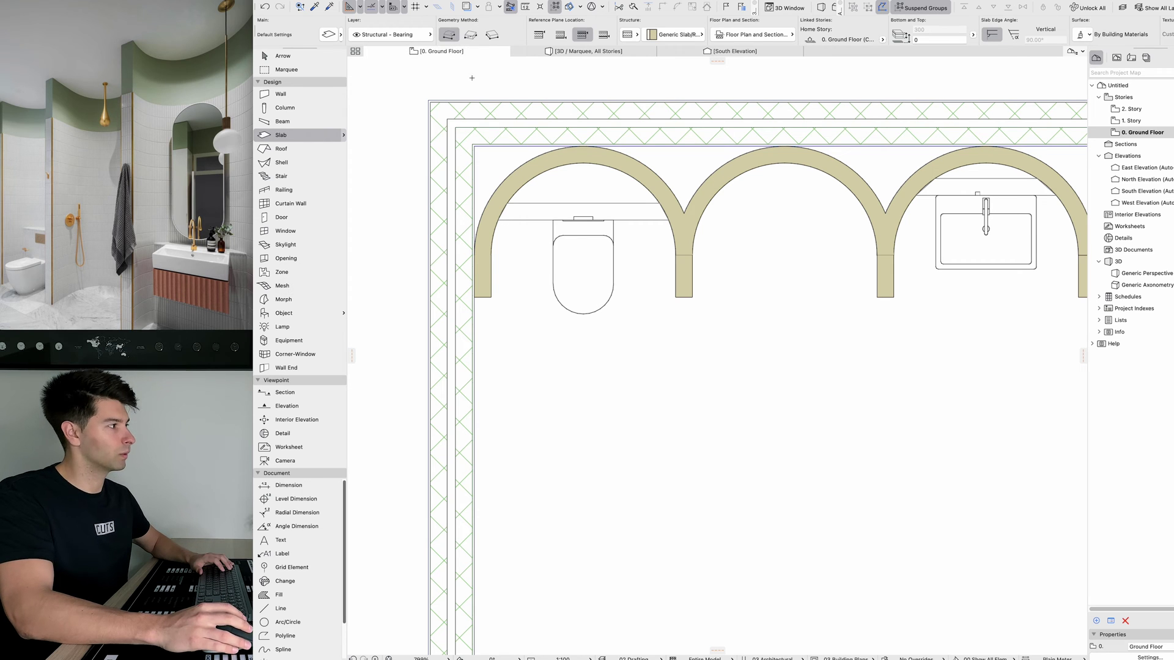
left_click(665, 36)
left_click(778, 158)
key("super+t")
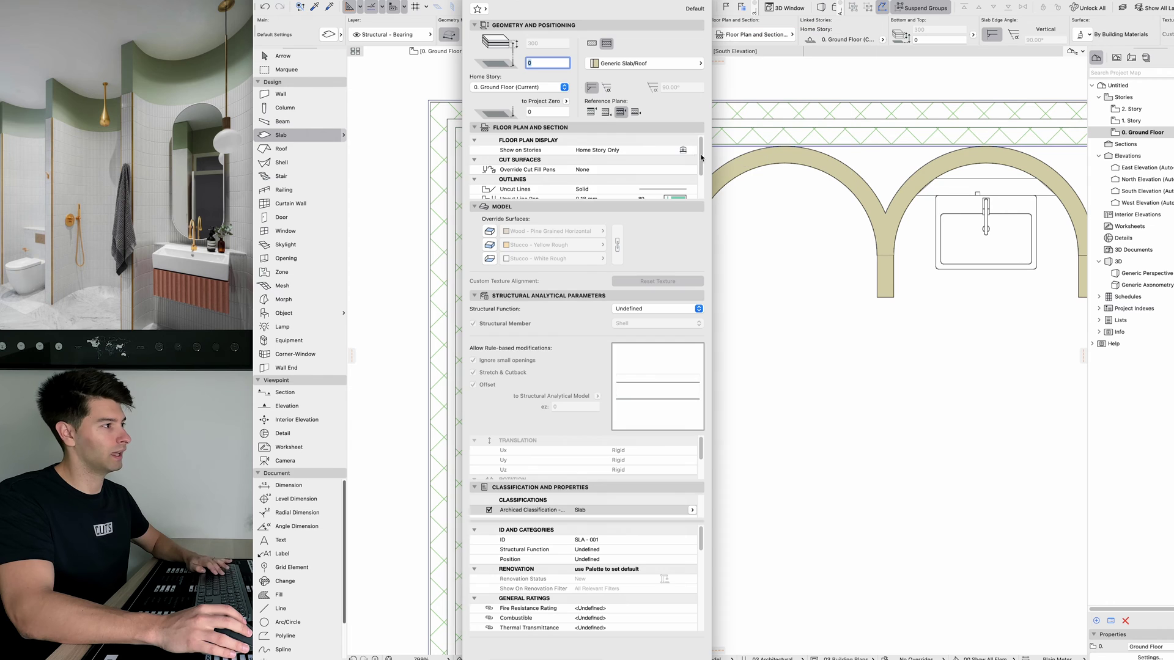
left_click(590, 44)
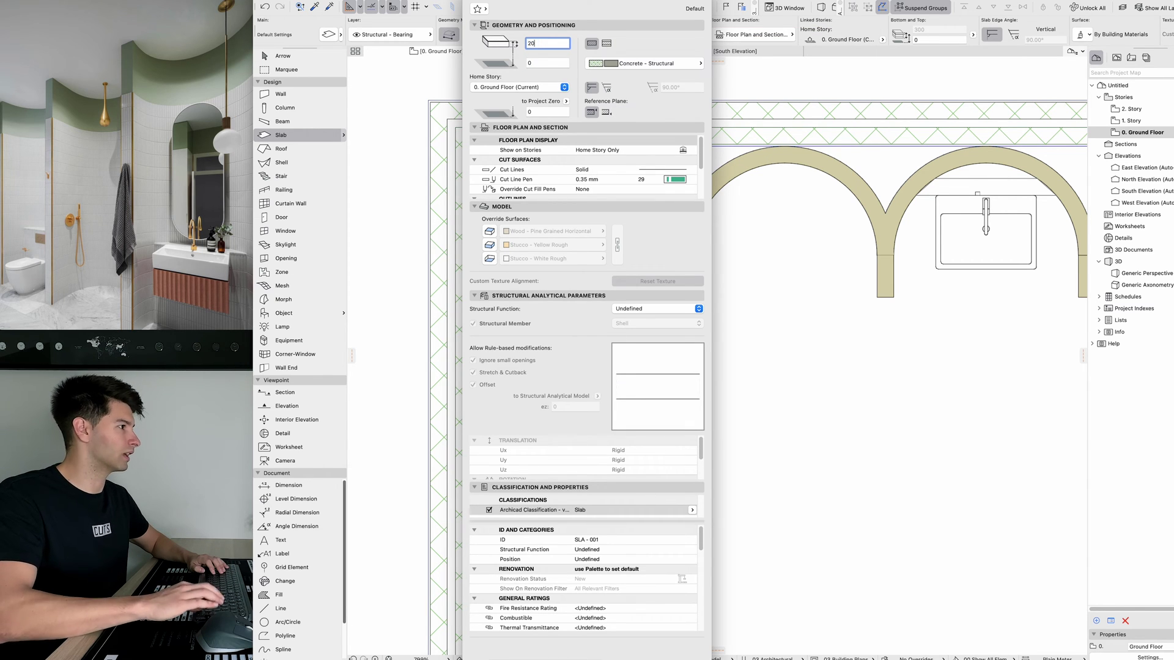
Step: Override all three slab surfaces, linked together, with Stone - Marble Carrara White and accept the slab defaults
left_click(489, 245)
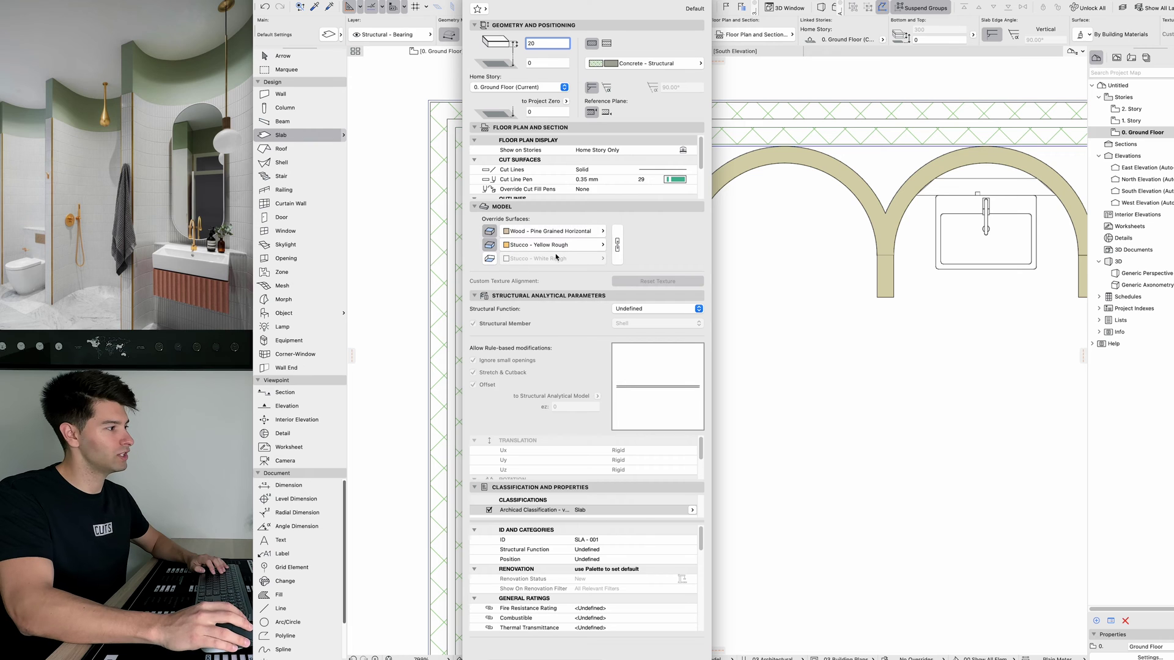
left_click(490, 258)
left_click(617, 244)
left_click(553, 231)
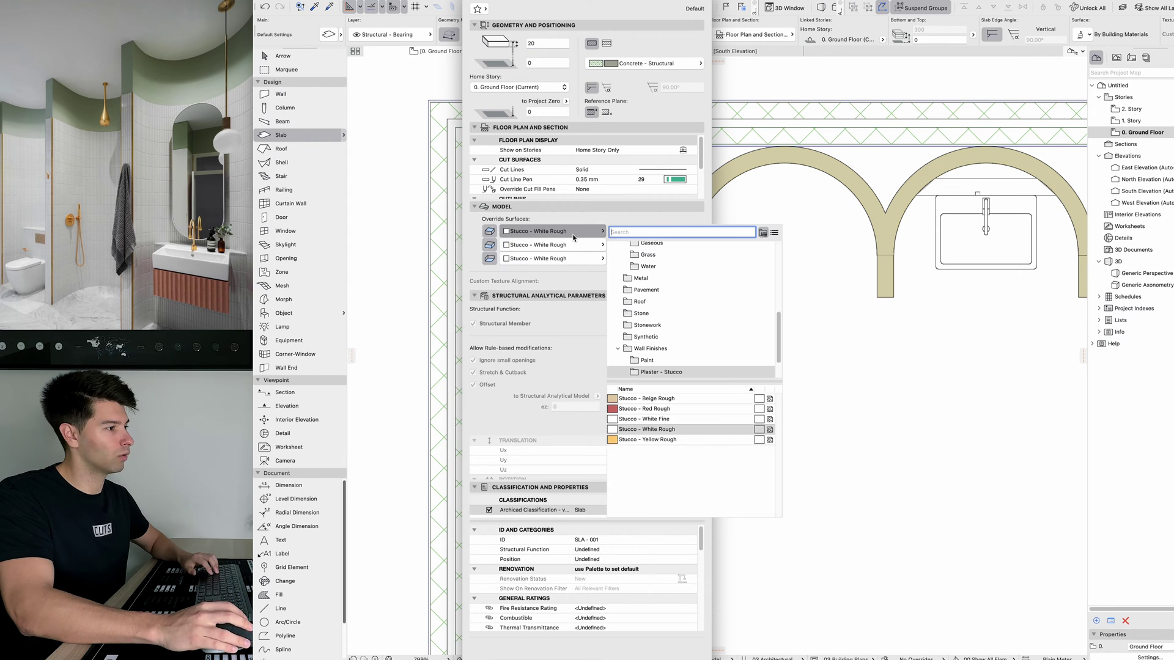
type("st")
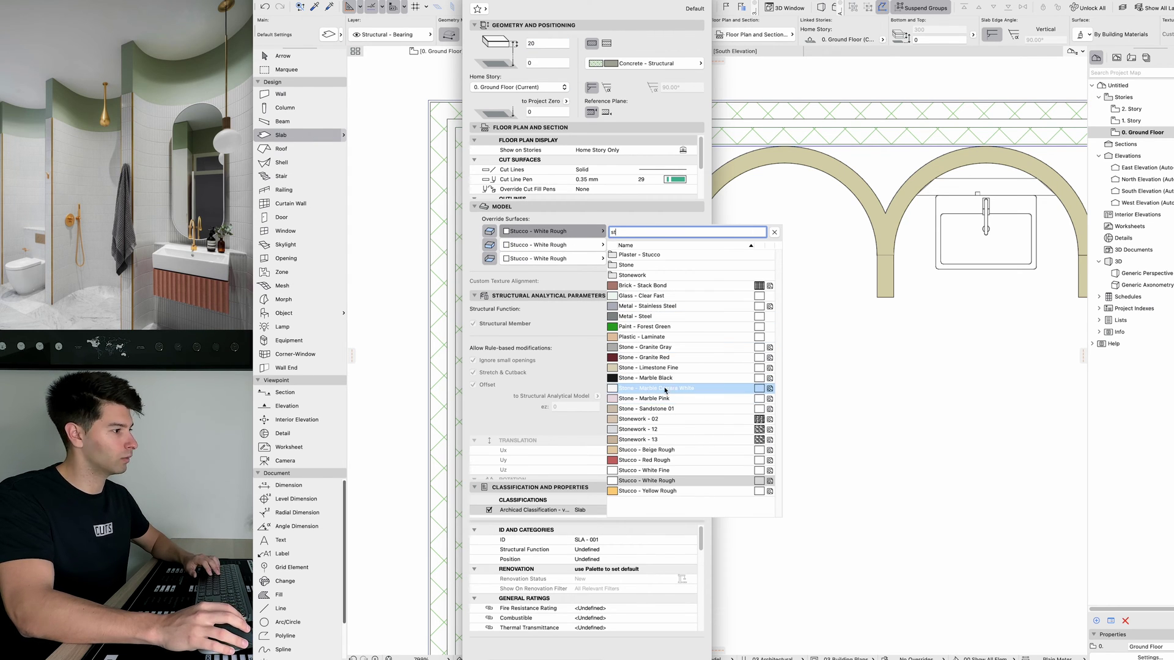
left_click(697, 389)
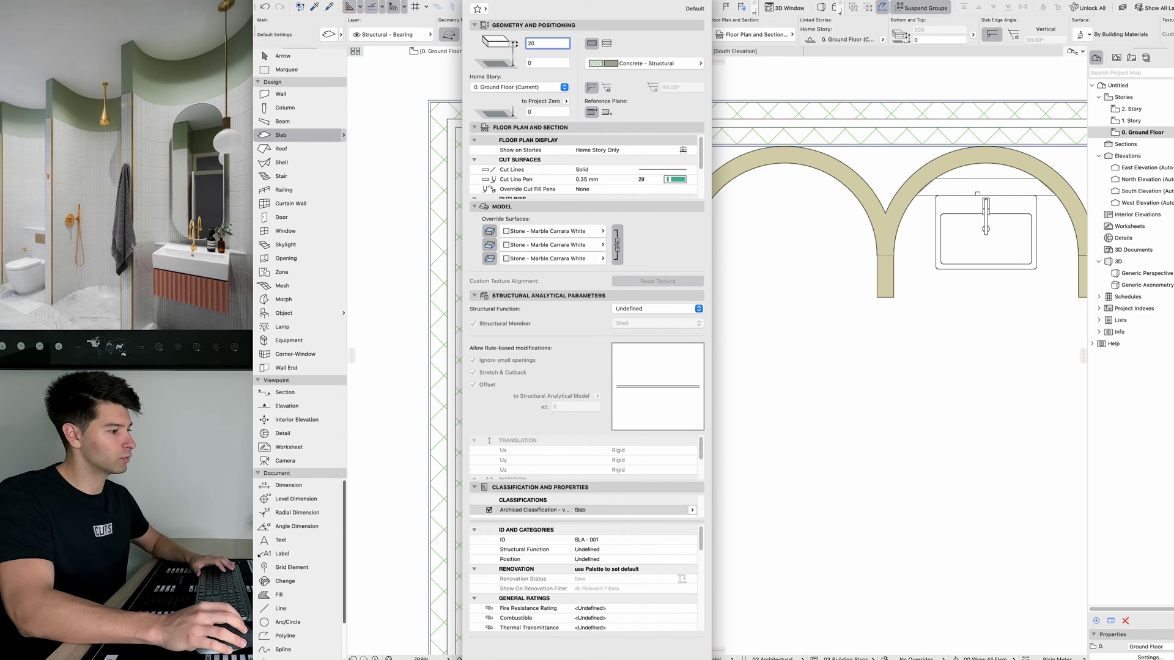
key("Return")
Step: Draw marble slabs capping the low walls behind the WC and basin at elevation 900, following the curved walls, and check them in 3D
left_click(498, 219)
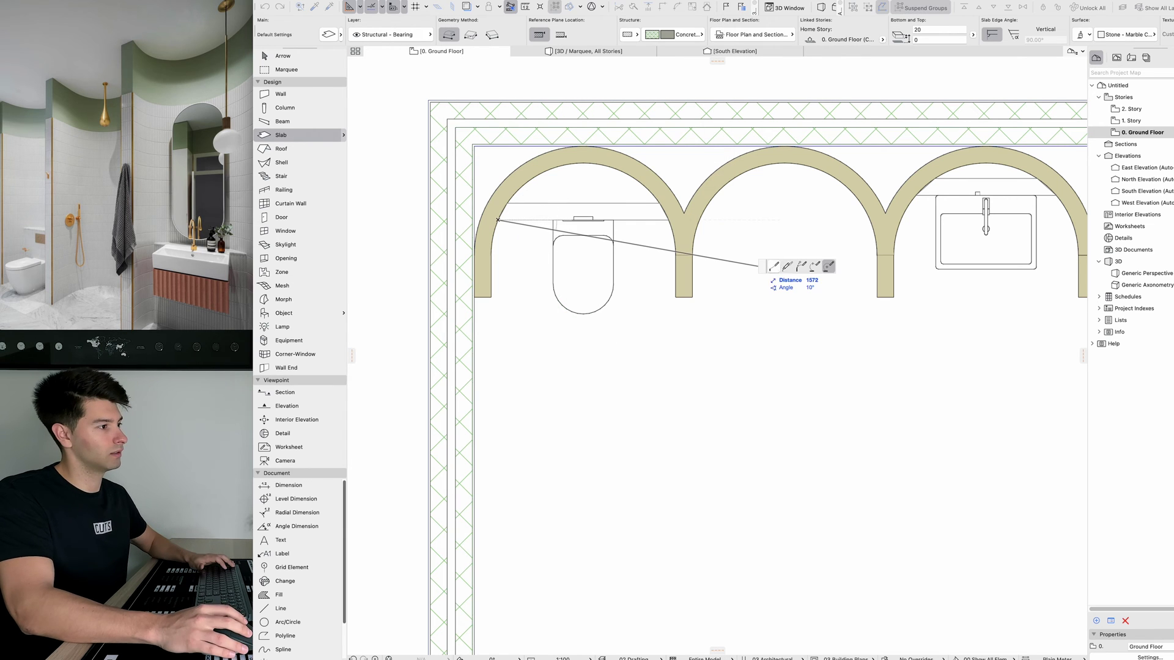
left_click(667, 219)
left_click(815, 267)
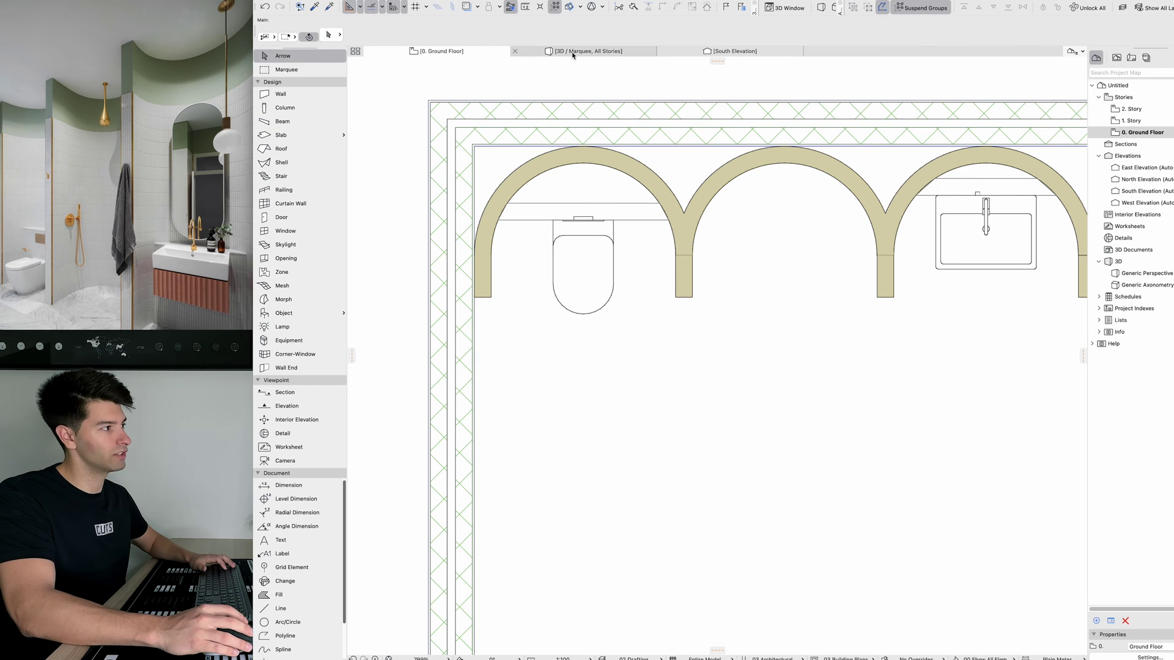
left_click(566, 52)
scroll(541, 390, "up", 3)
middle_click_drag(541, 390, 587, 367, "shift")
left_click(587, 367)
middle_click_drag(831, 359, 695, 345, "shift")
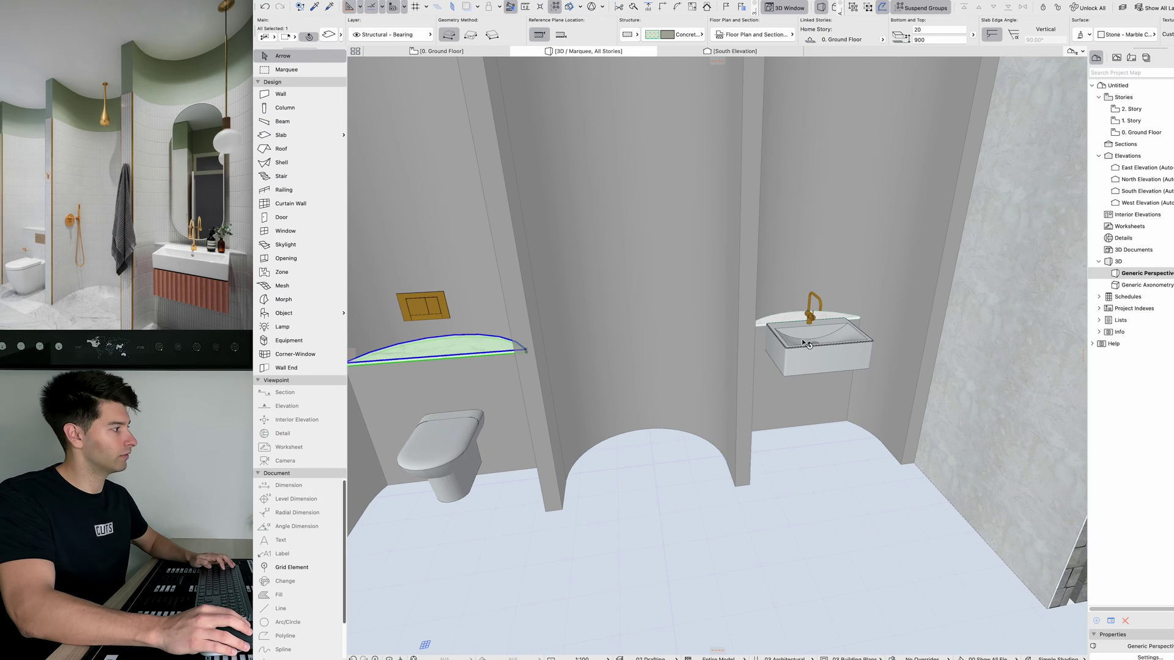
left_click(778, 317)
middle_click_drag(778, 317, 692, 235, "shift")
Step: Set the WC's bottom elevation to 0 so it stands on the floor
left_click(655, 225)
key("super+d")
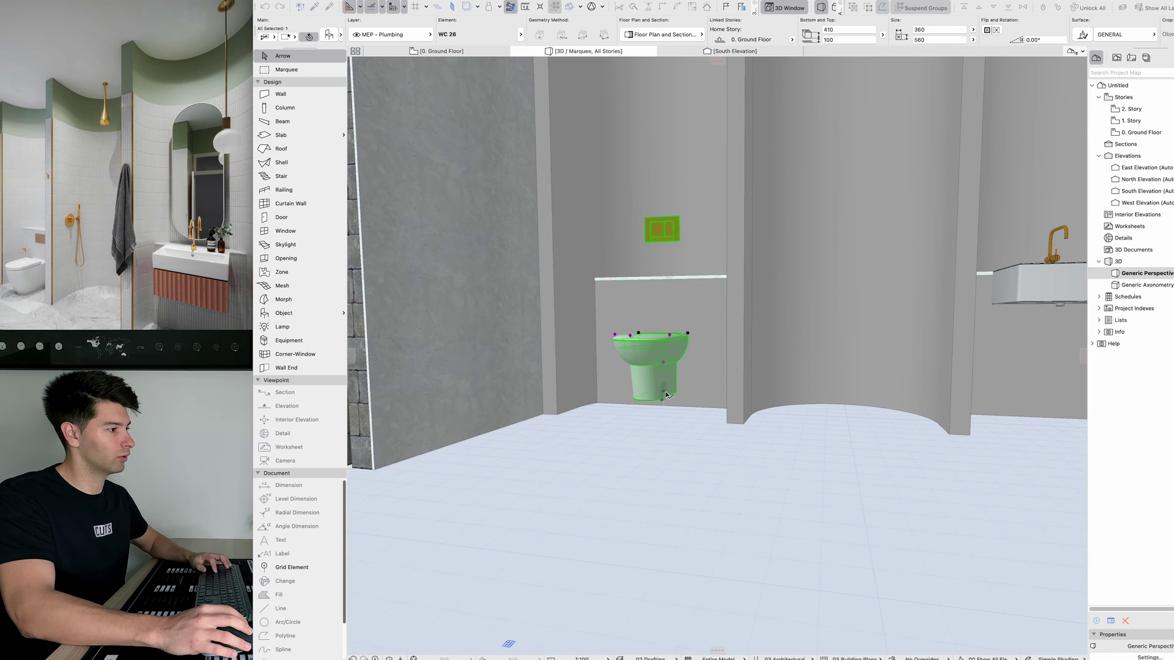
left_click(842, 40)
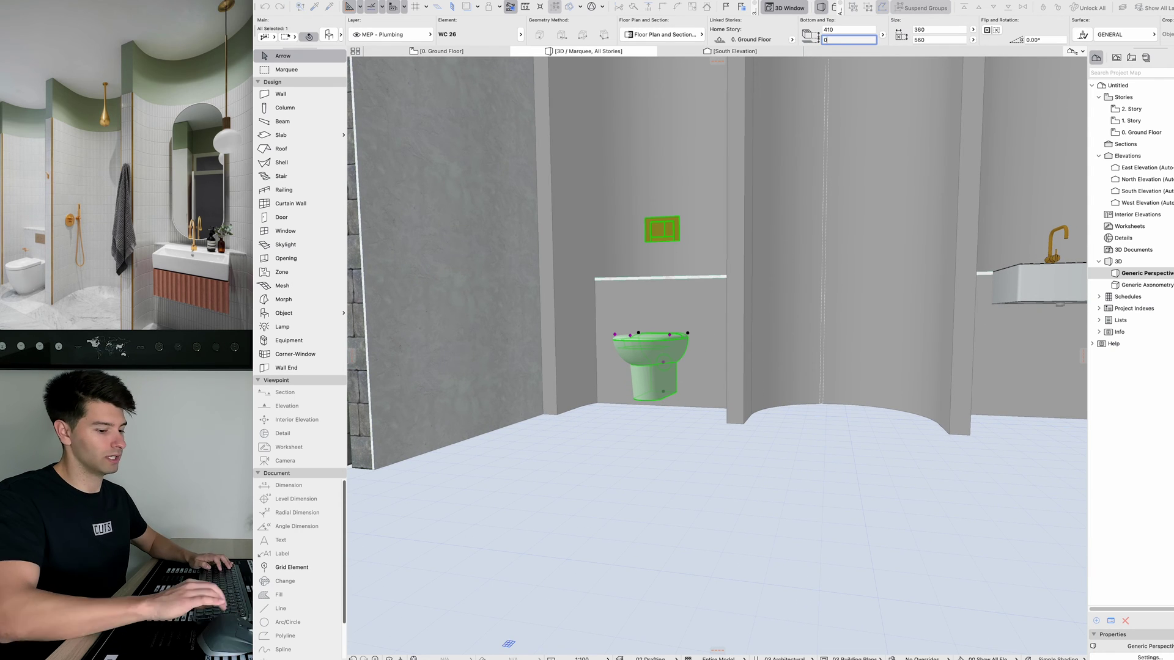
key("BackSpace")
key("BackSpace")
key("BackSpace")
type("0")
key("Return")
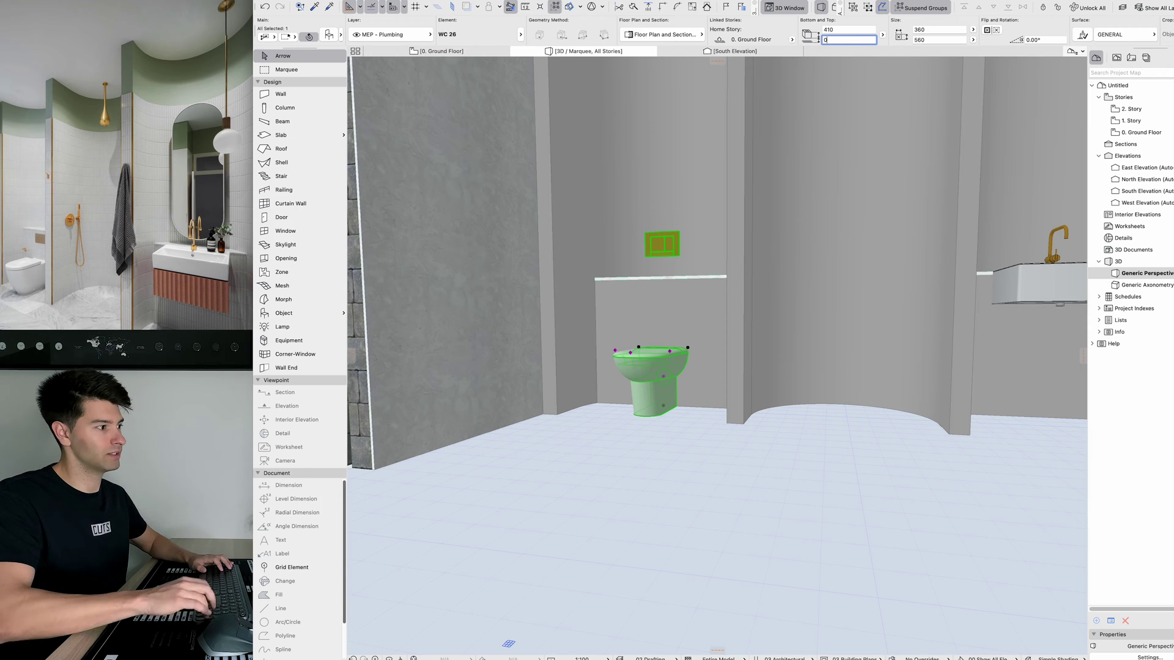
Step: Reduce the carrier height in the WC's settings to lower the flush plate onto the low wall
double_click(668, 257)
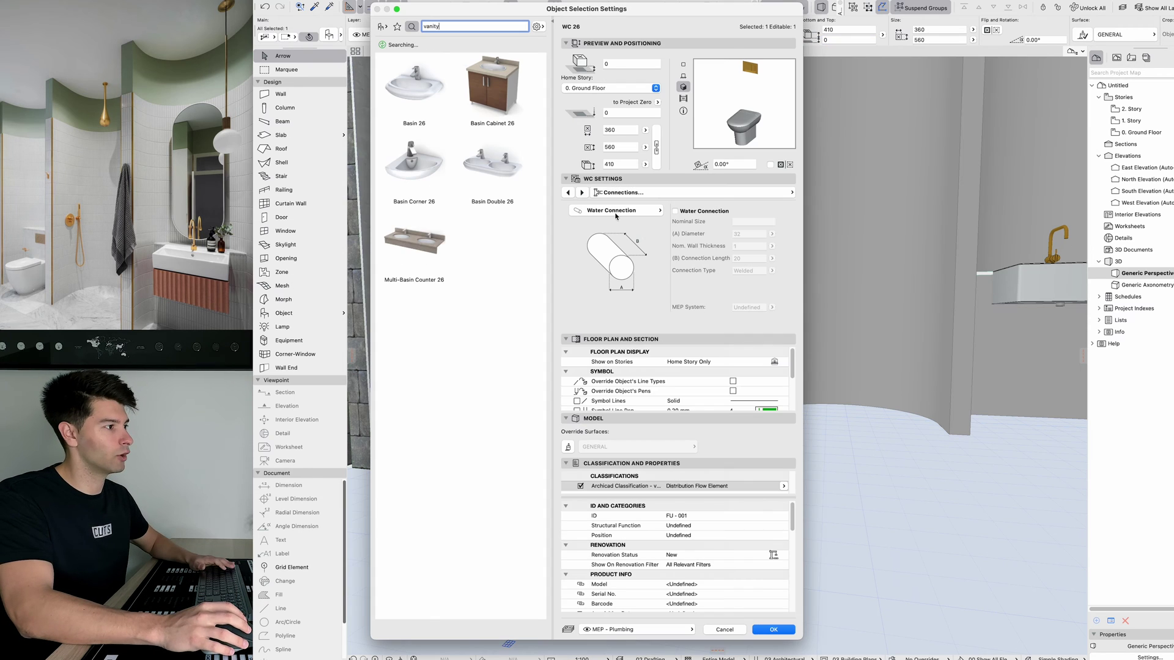
left_click(567, 194)
left_click(567, 193)
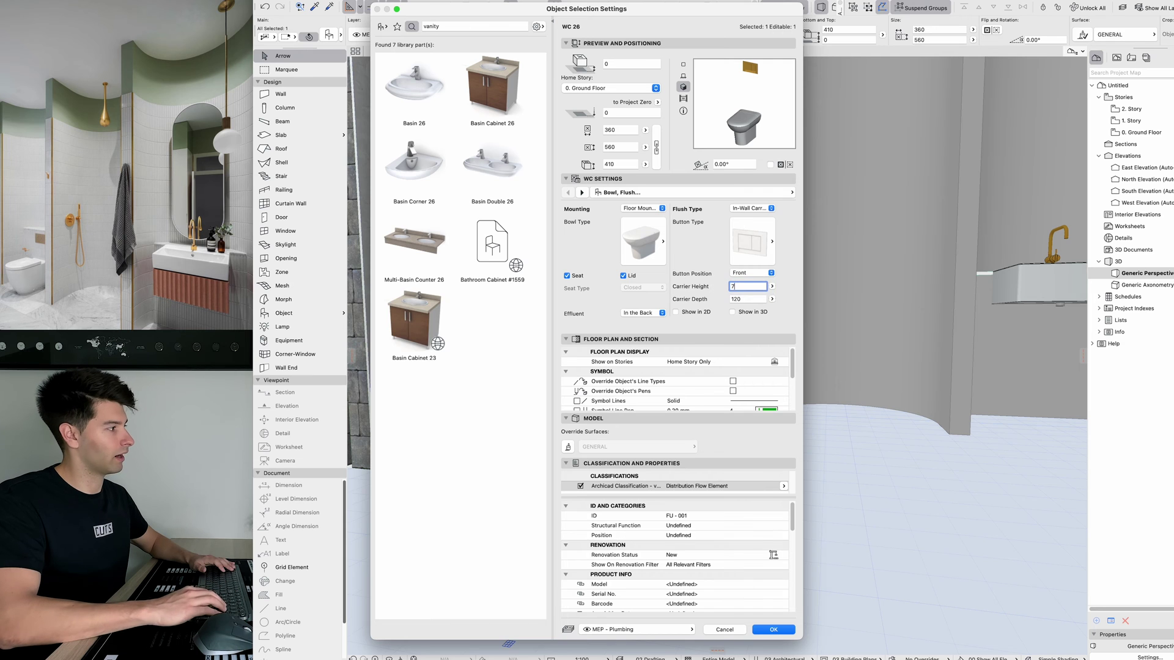
key("Return")
key("Escape")
middle_click_drag(662, 348, 683, 312, "shift")
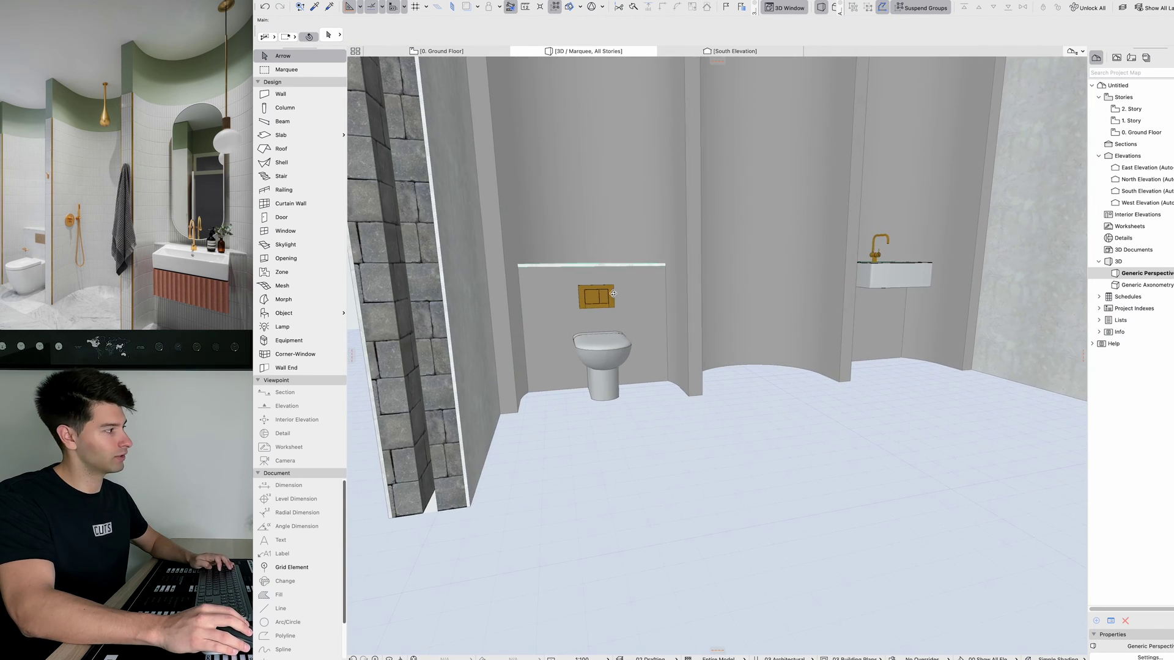
Step: Set the WC's in-wall carrier height to 900
double_click(611, 294)
double_click(737, 286)
type("900")
key("Return")
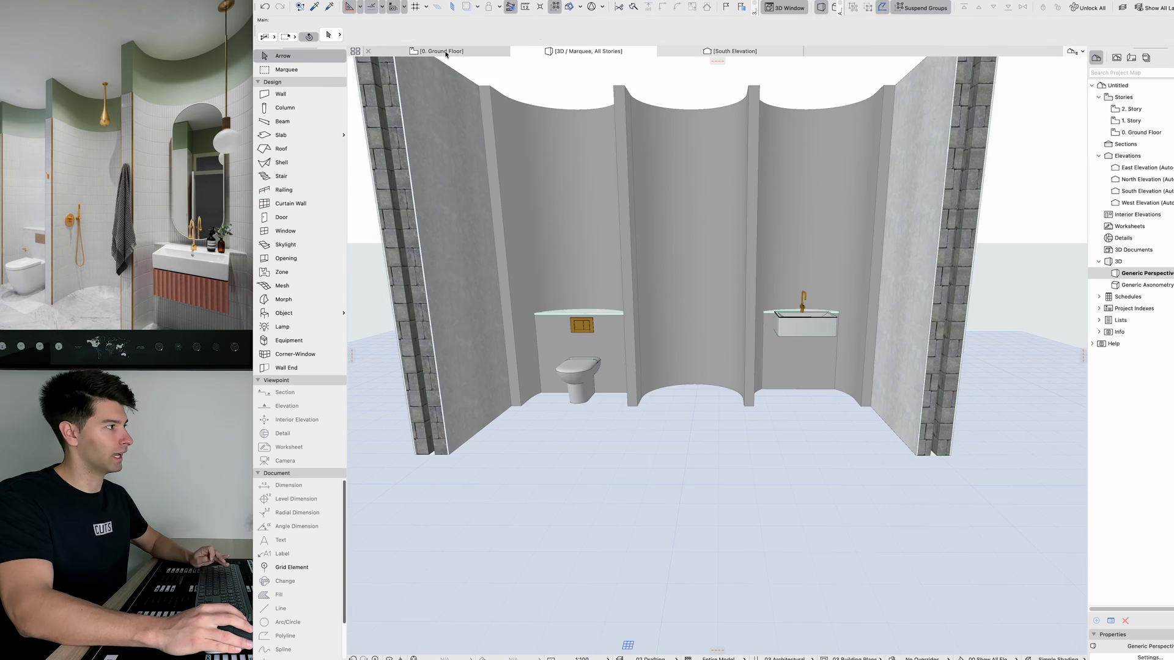
Step: Create a new story named Footing below the ground floor at elevation -172
left_click(445, 52)
left_click(281, 135)
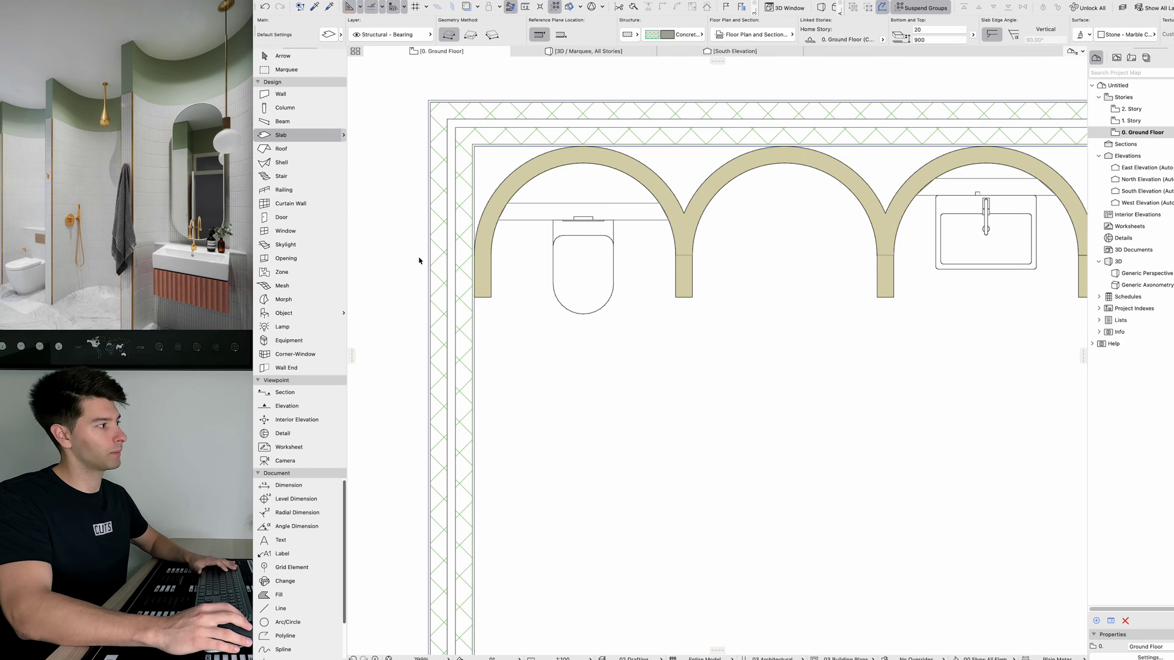
scroll(581, 318, "down", 5)
key("super+Down")
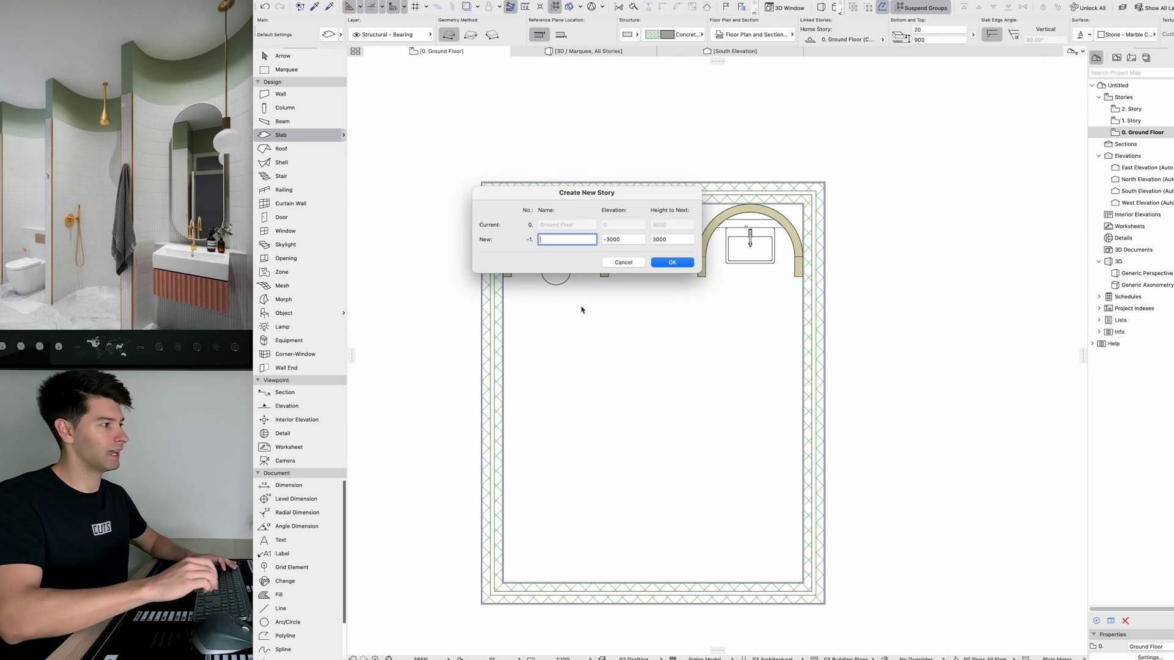
type("Footing")
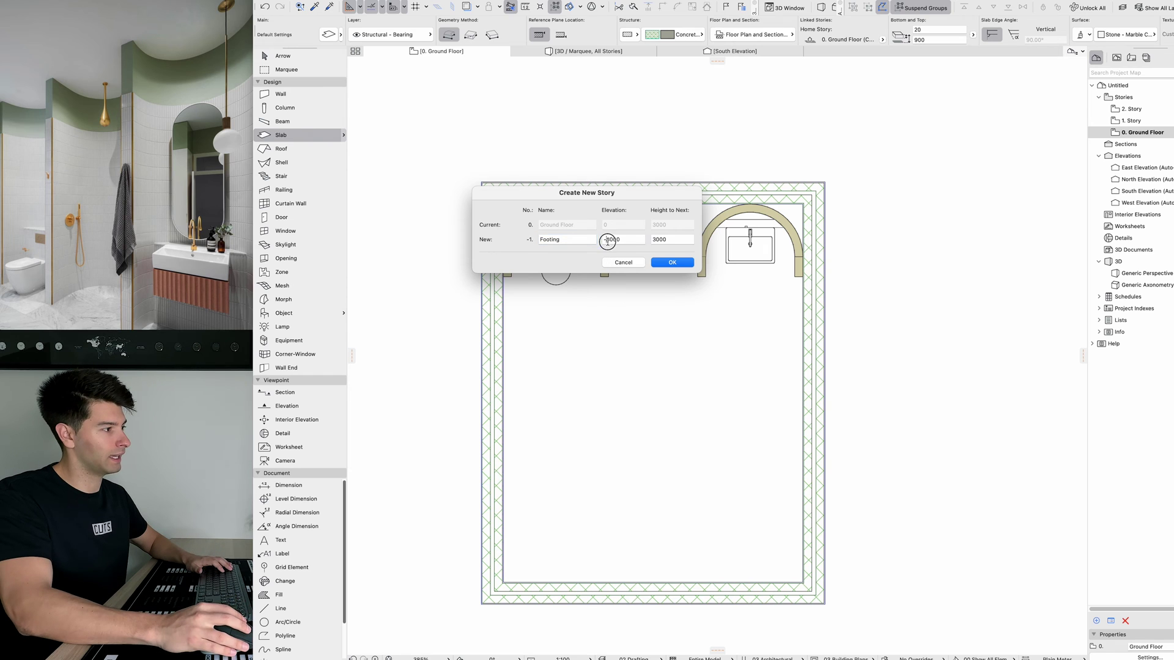
type("-172")
key("Return")
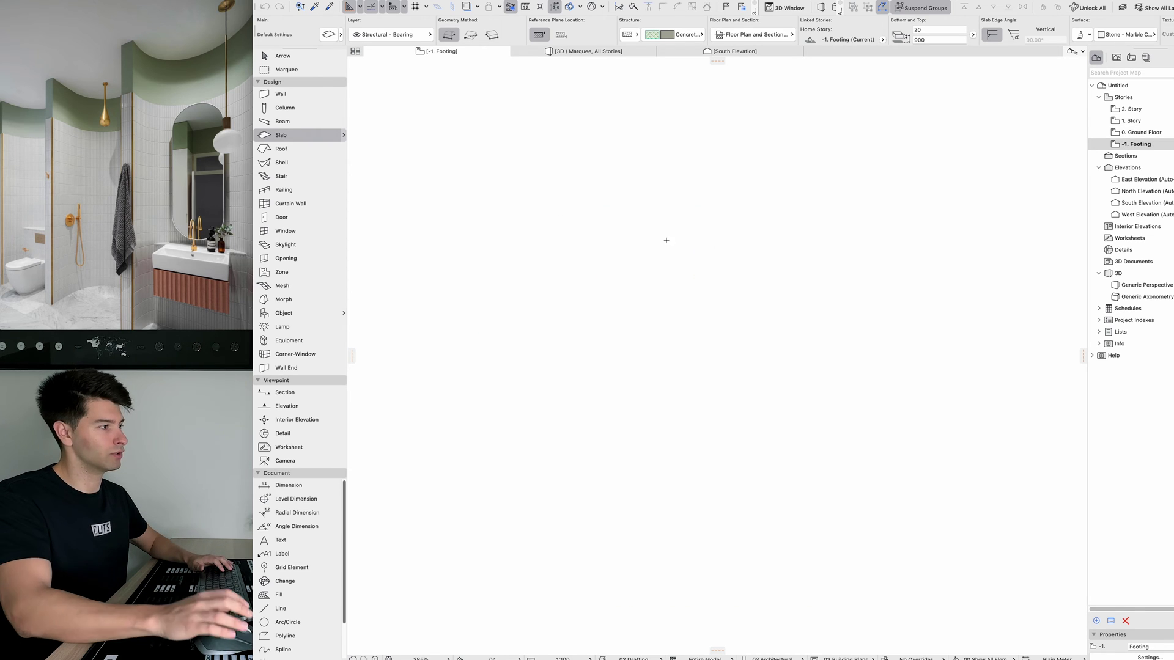
Step: Show the ground floor as a trace reference and draw a rectangular slab between the room's opposite inner corners
right_click(1134, 135)
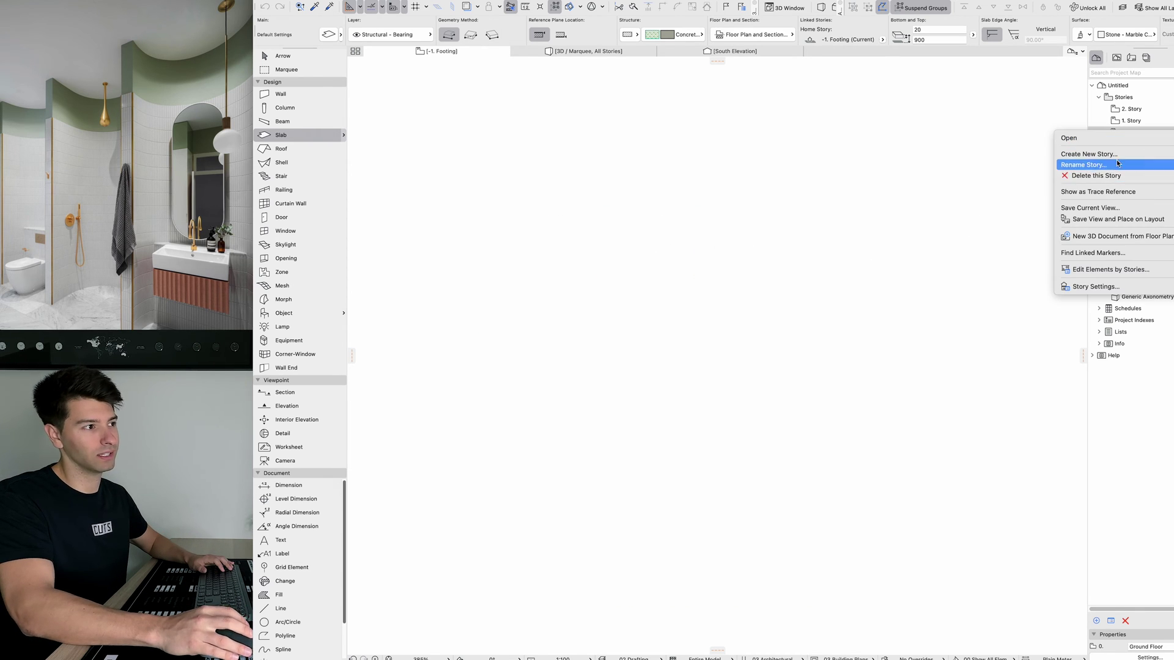
left_click(1086, 197)
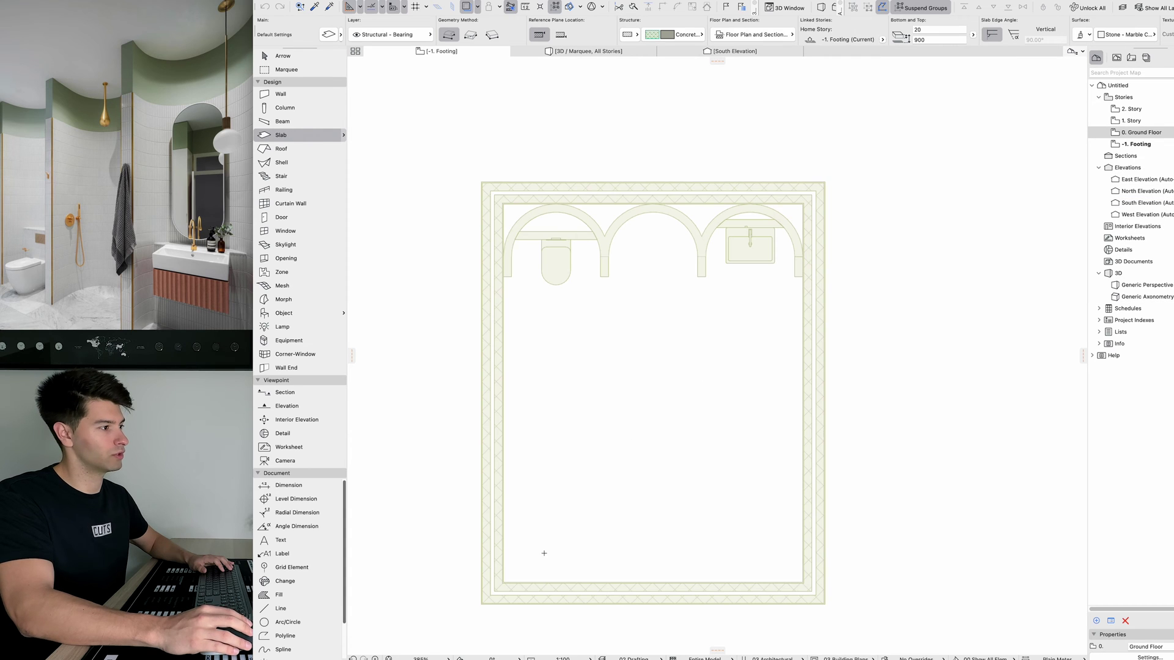
left_click(503, 582)
left_click(470, 34)
left_click(803, 204)
key("Escape")
Step: Override all surfaces of the new floor slab with Ceiling - Tile 60x60
left_click(676, 351)
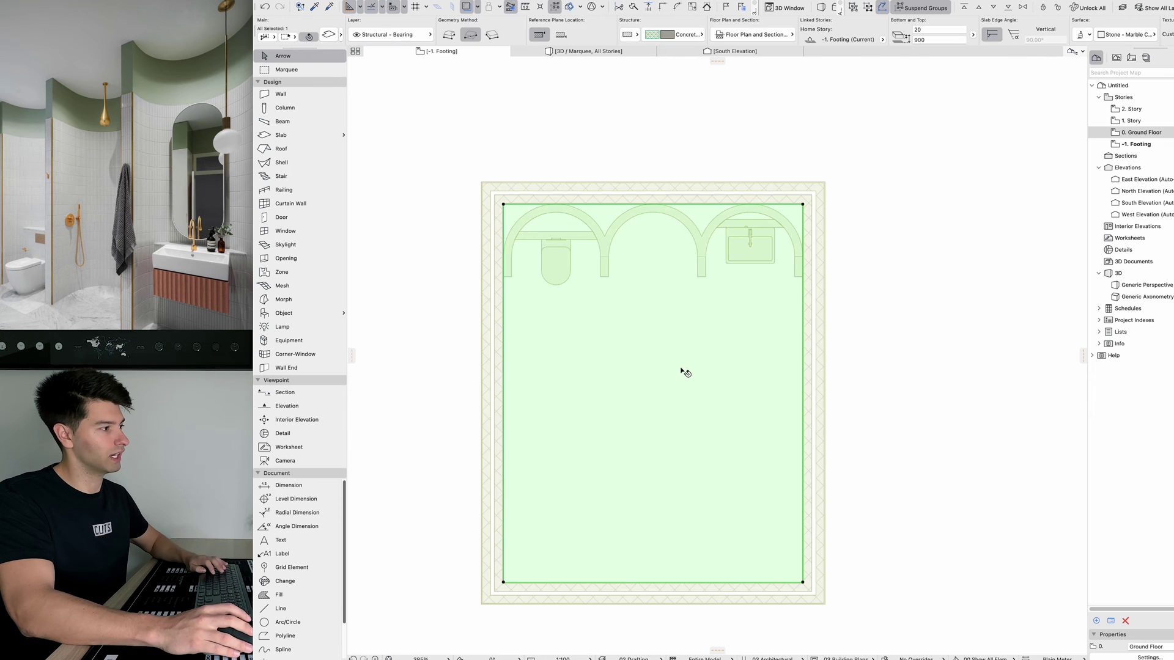
key("super+t")
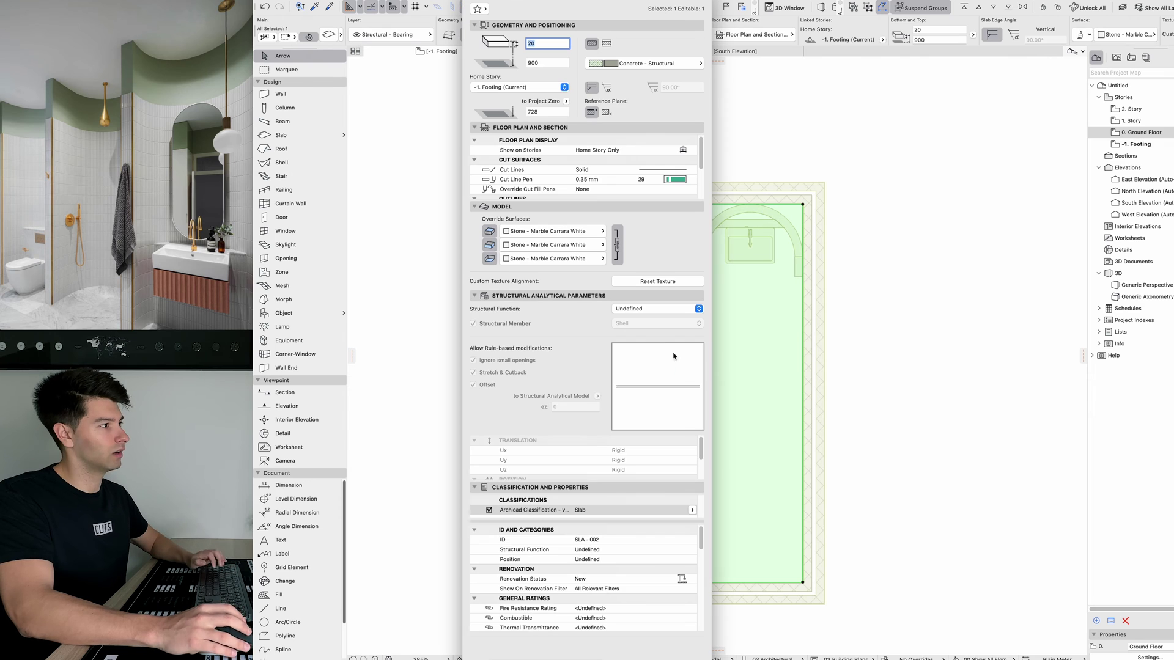
left_click(571, 232)
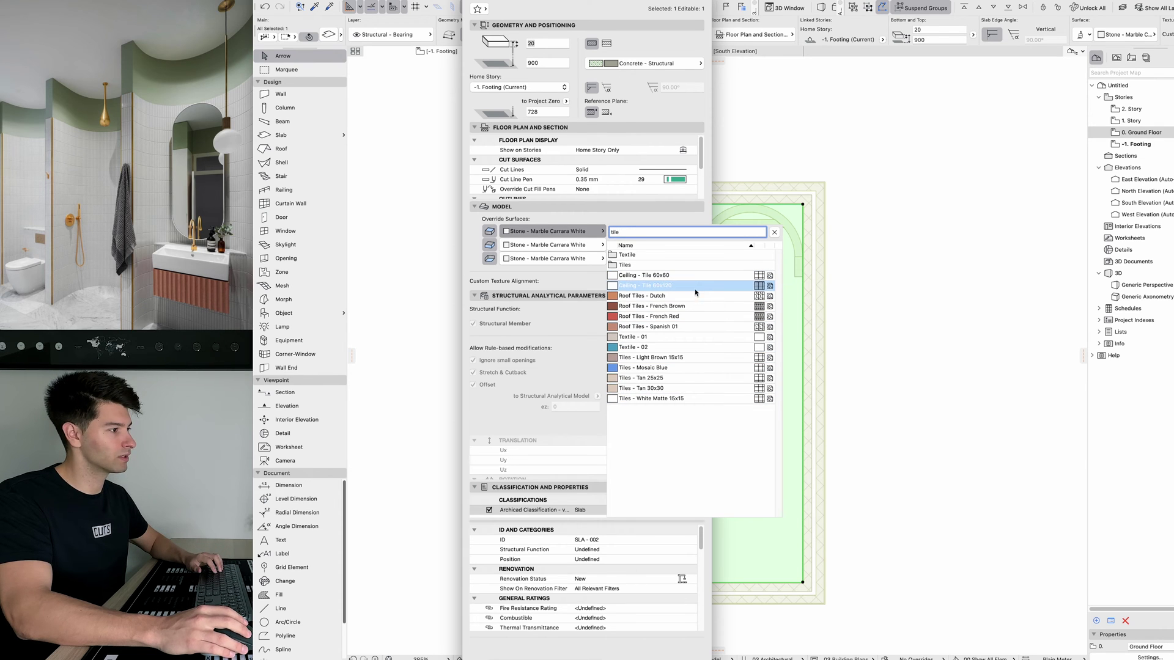
left_click(695, 282)
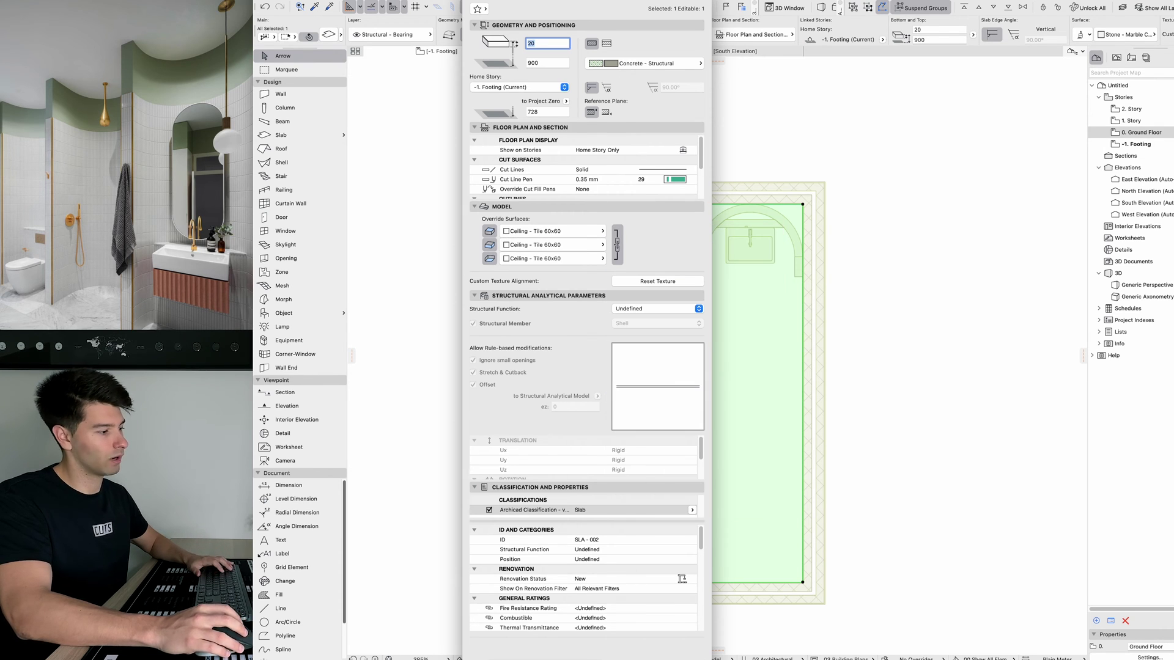
key("Return")
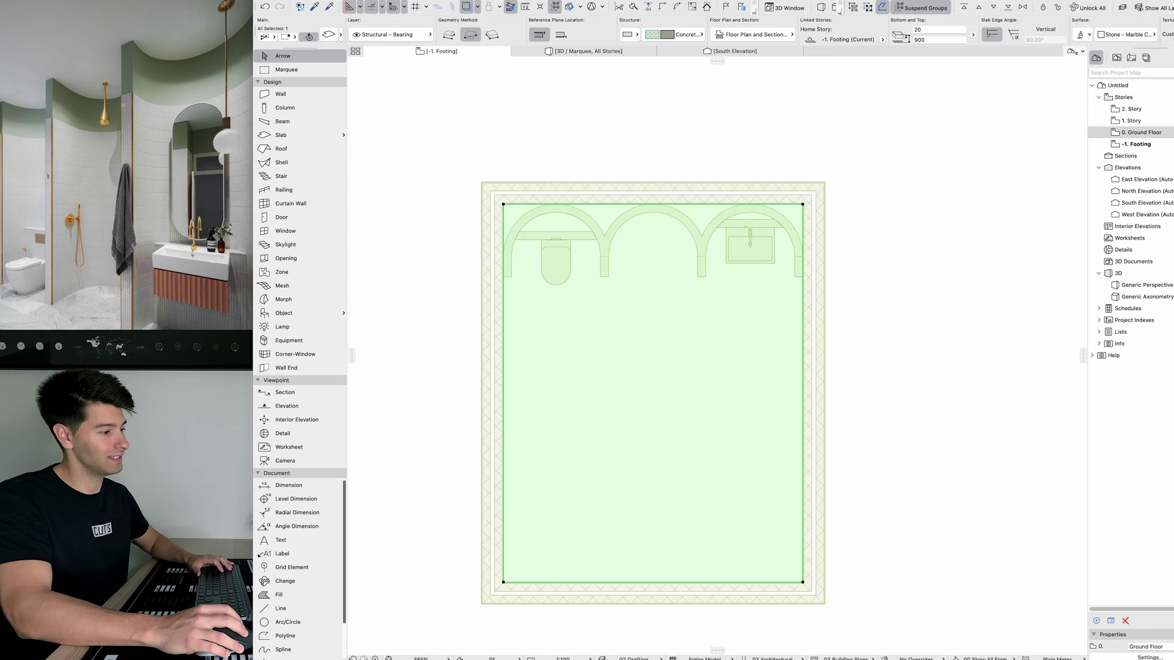
key("Escape")
Step: In the 3D view, move the tiled slab vertically down from mid-wall height to the base of the walls
left_click(592, 52)
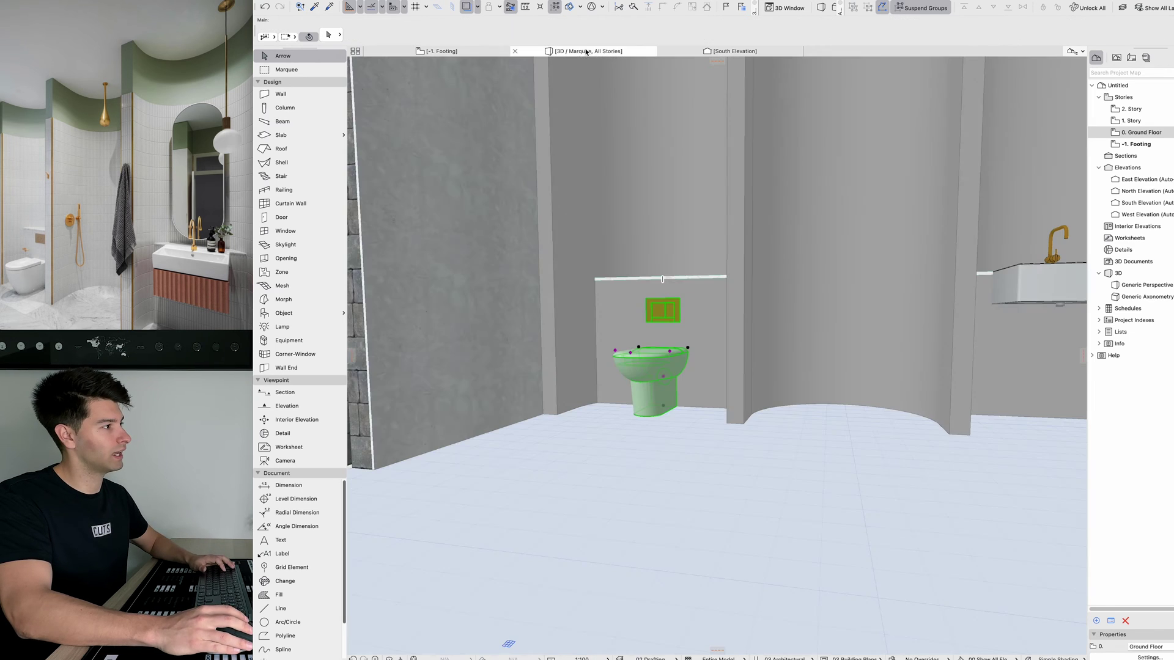
left_click(662, 354)
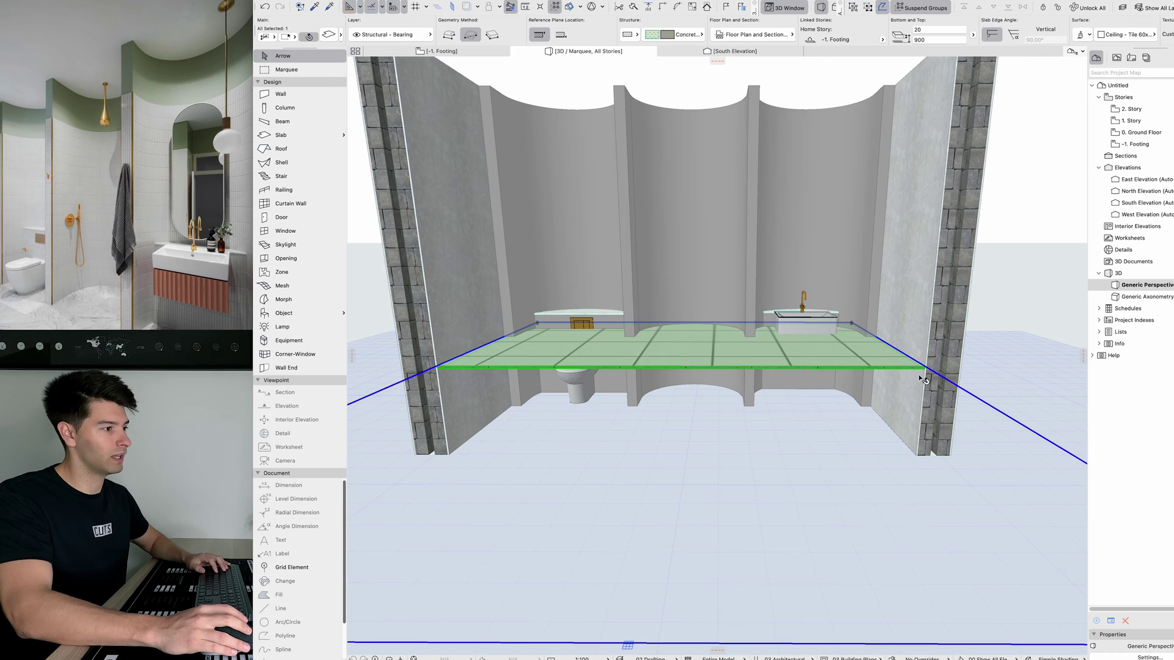
key("super+d")
left_click(853, 323)
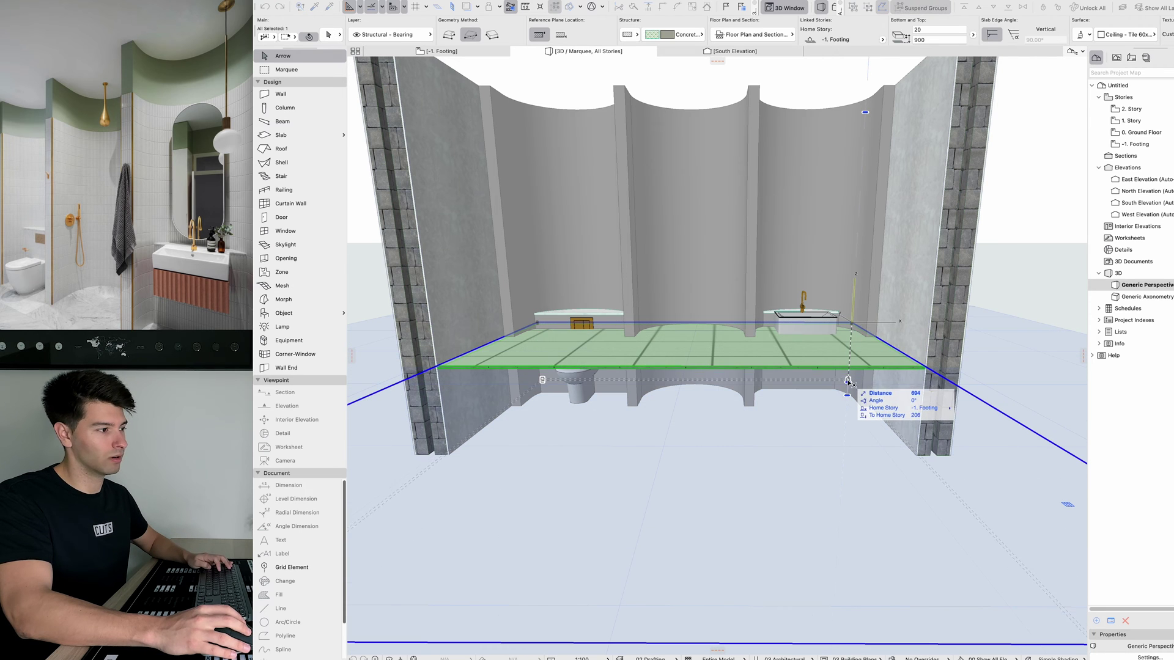
left_click(846, 385)
key("Escape")
middle_click_drag(734, 414, 699, 449, "shift")
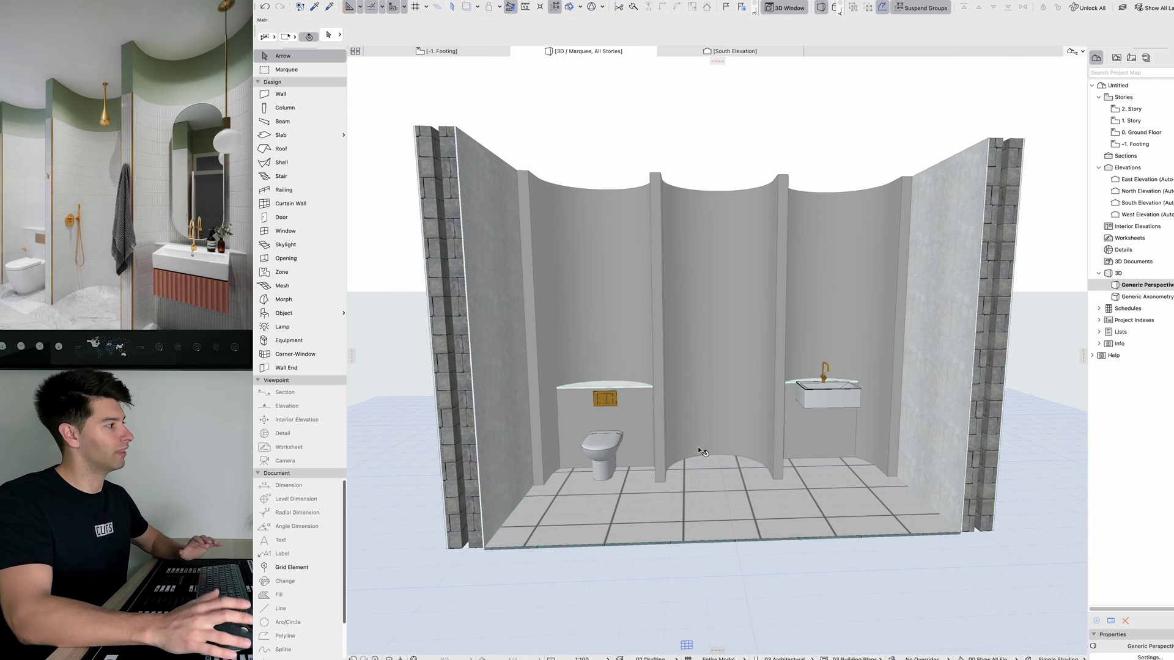
Step: Select the curved alcove walls and their straight end pieces, and override all their surfaces with Paint - Forest Green
scroll(699, 447, "down", 1)
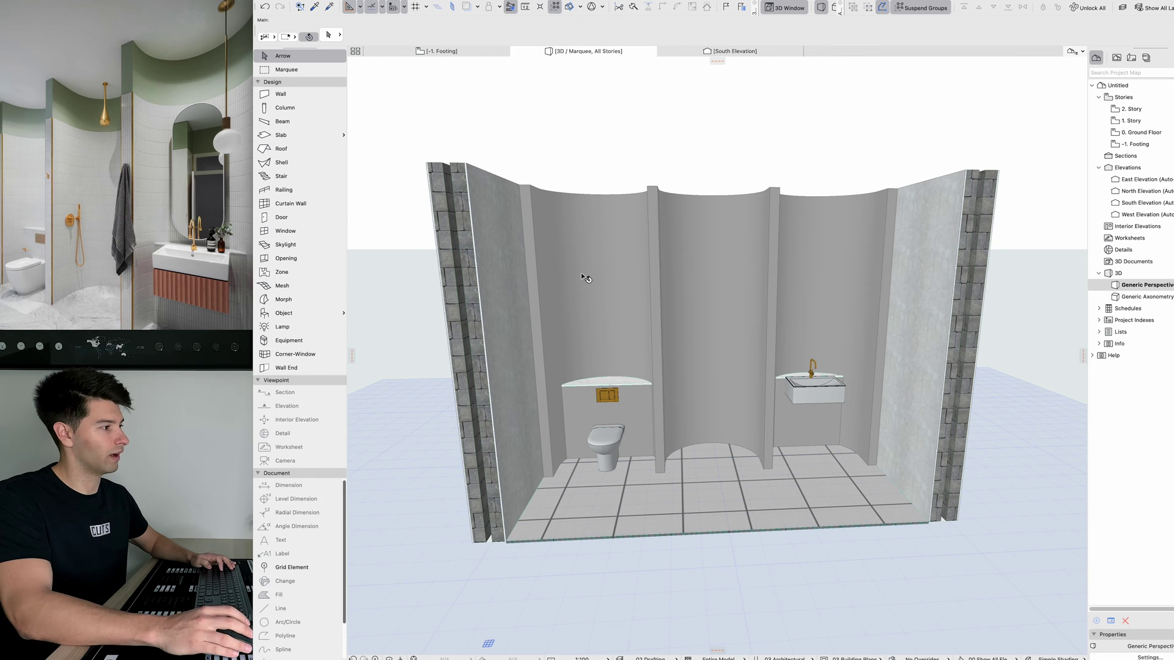
left_click_drag(578, 264, 541, 246)
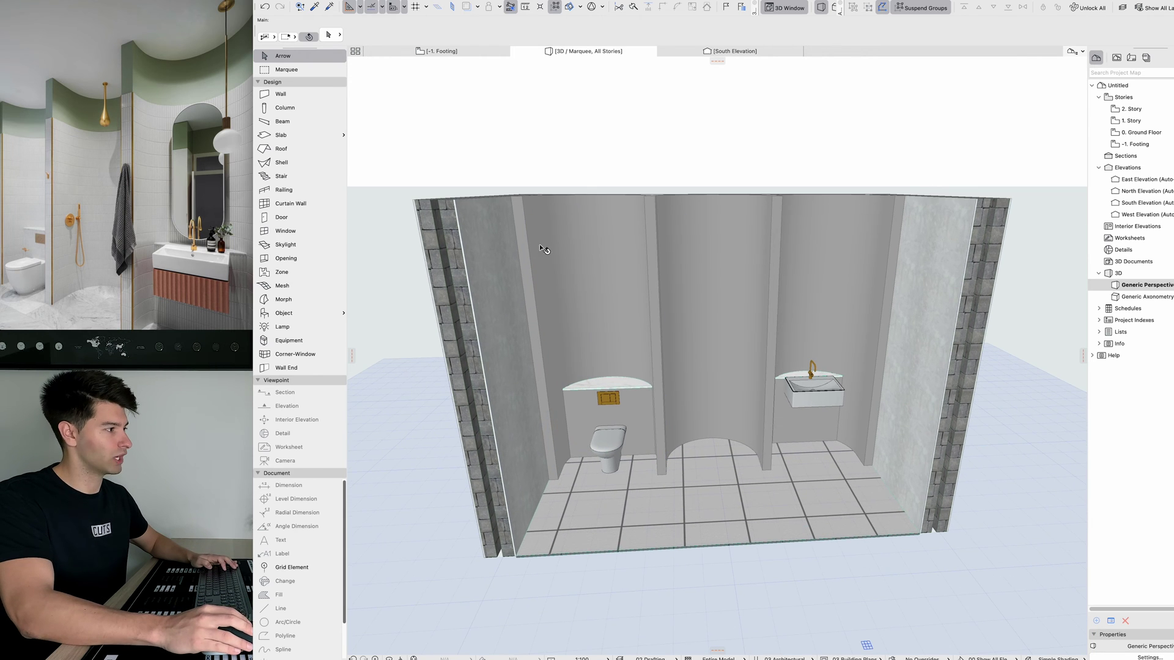
left_click(551, 226, "shift")
left_click(655, 244, "shift")
left_click(709, 241, "shift")
left_click(773, 241, "shift")
left_click(825, 242, "shift")
left_click(890, 243, "shift")
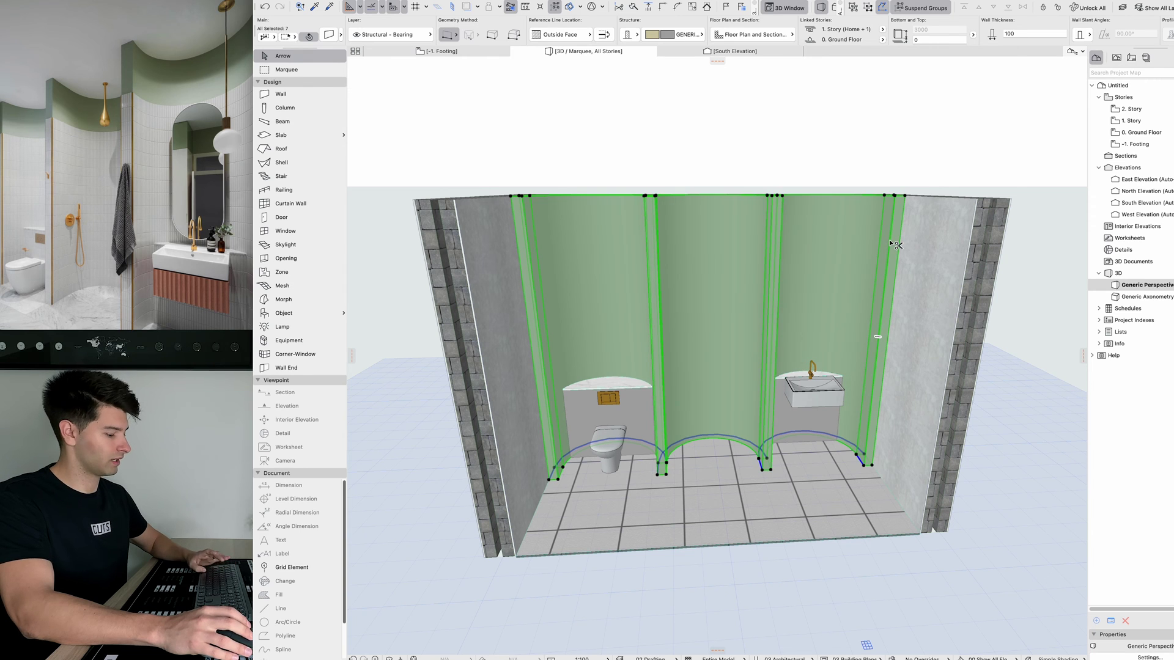
key("super+t")
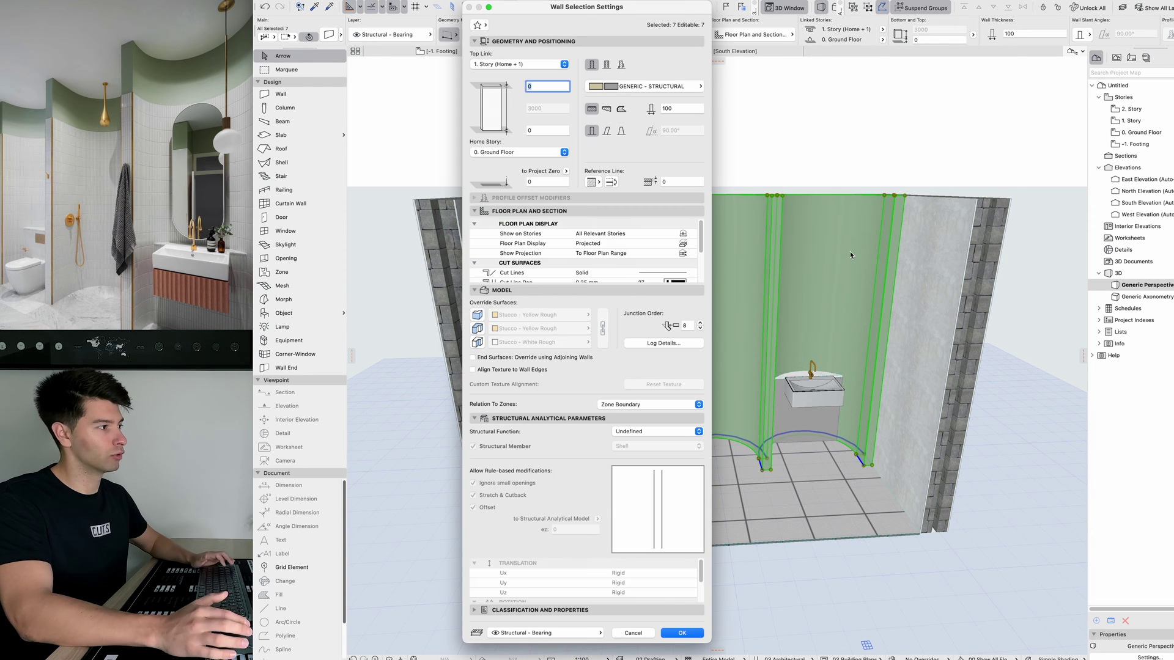
left_click(482, 316)
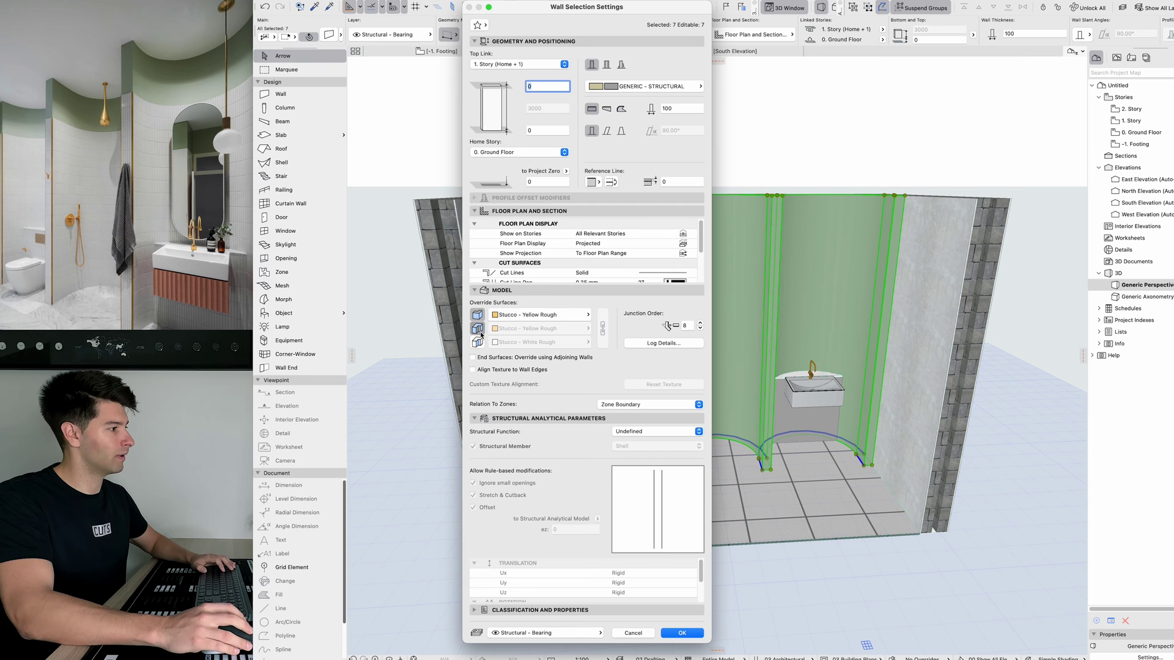
left_click(562, 316)
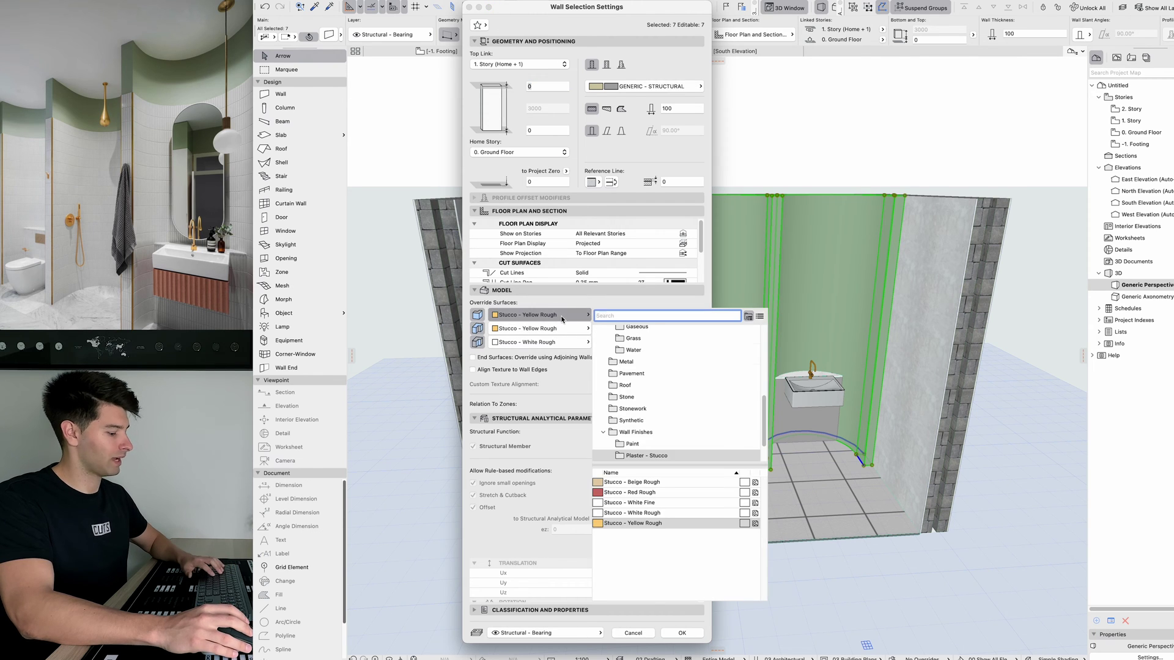
type("gree")
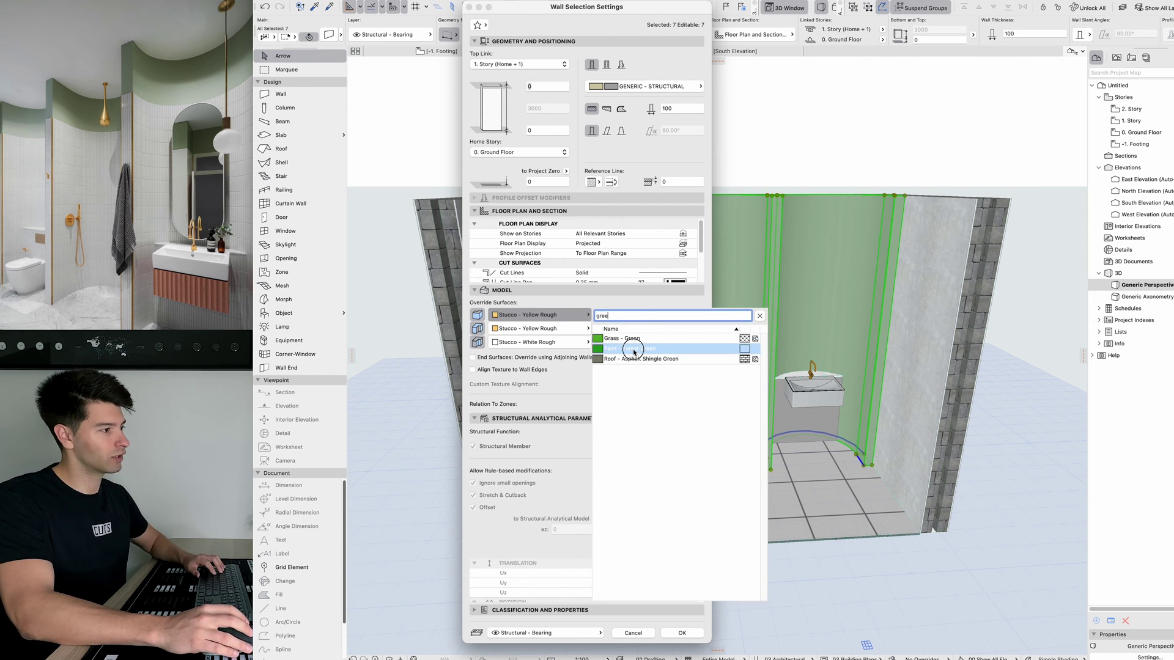
left_click(634, 349)
left_click(602, 329)
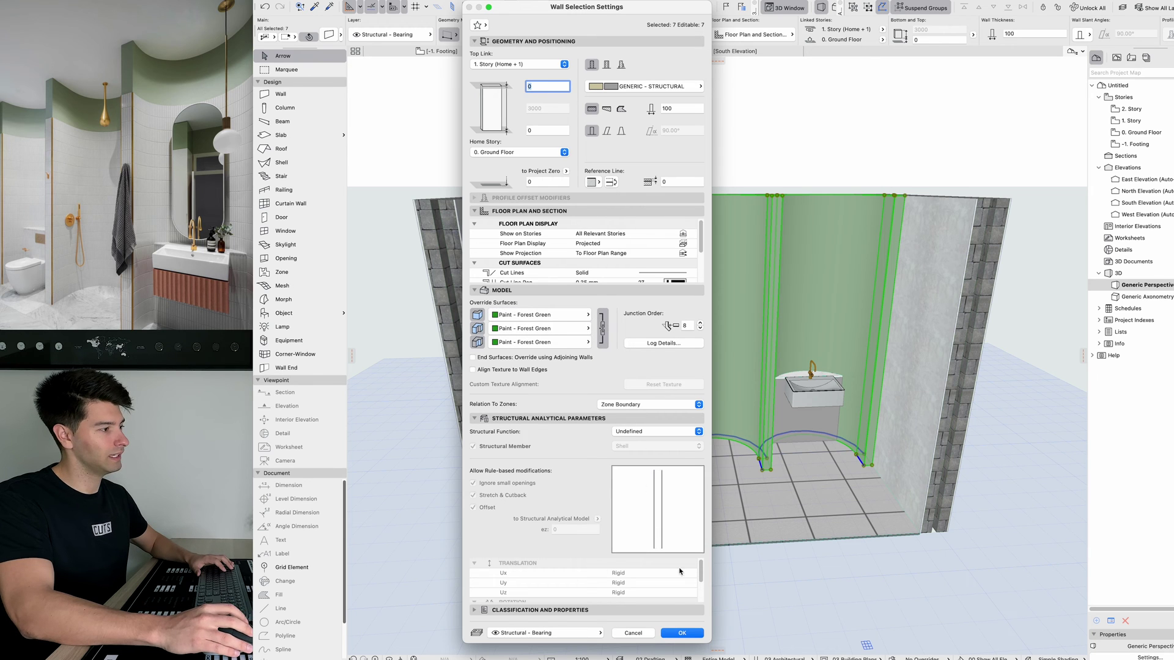
left_click(682, 634)
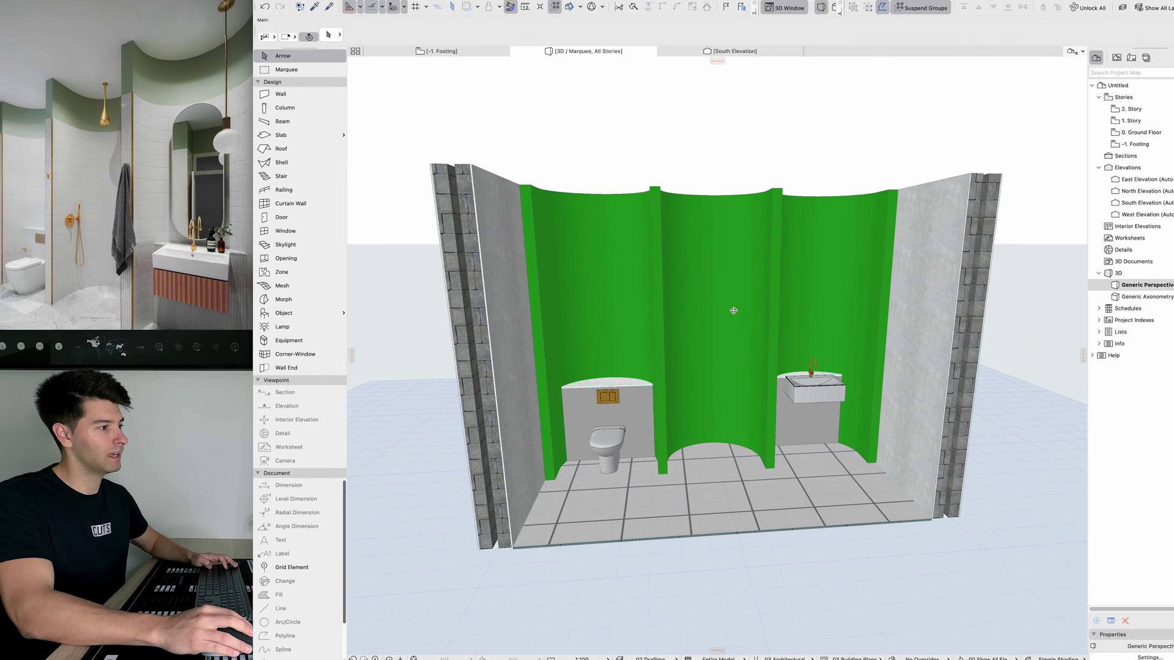
Step: Open the ground floor plan and set the default thickness for new walls to 10
double_click(1149, 132)
key("F2")
scroll(623, 260, "up", 5)
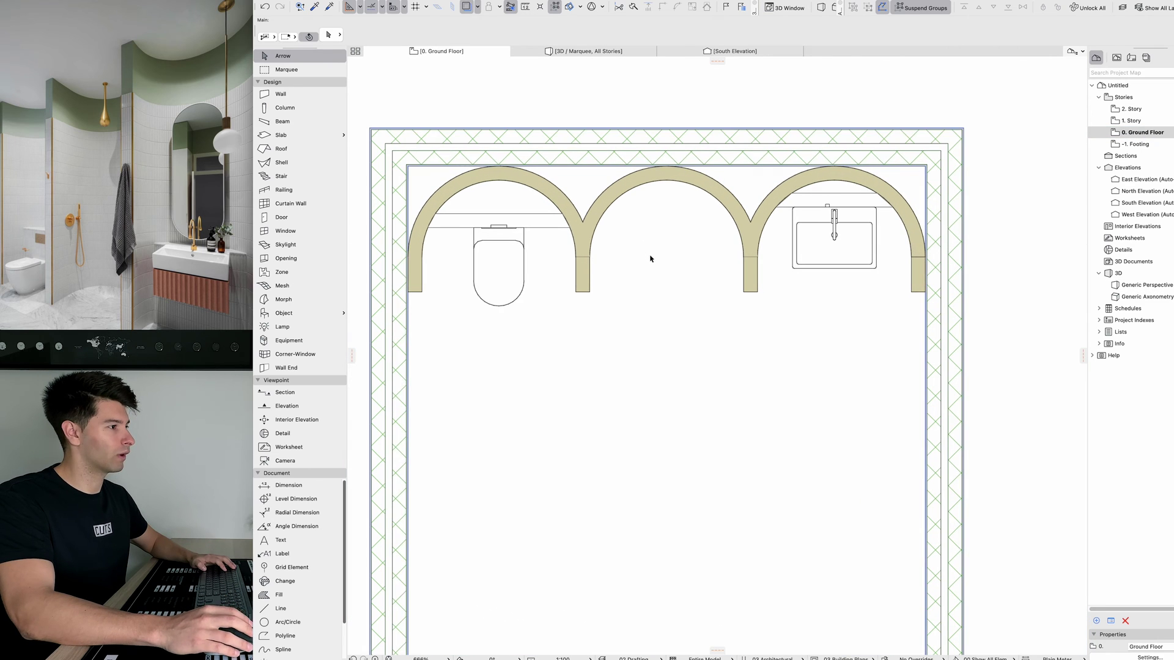
left_click(283, 96)
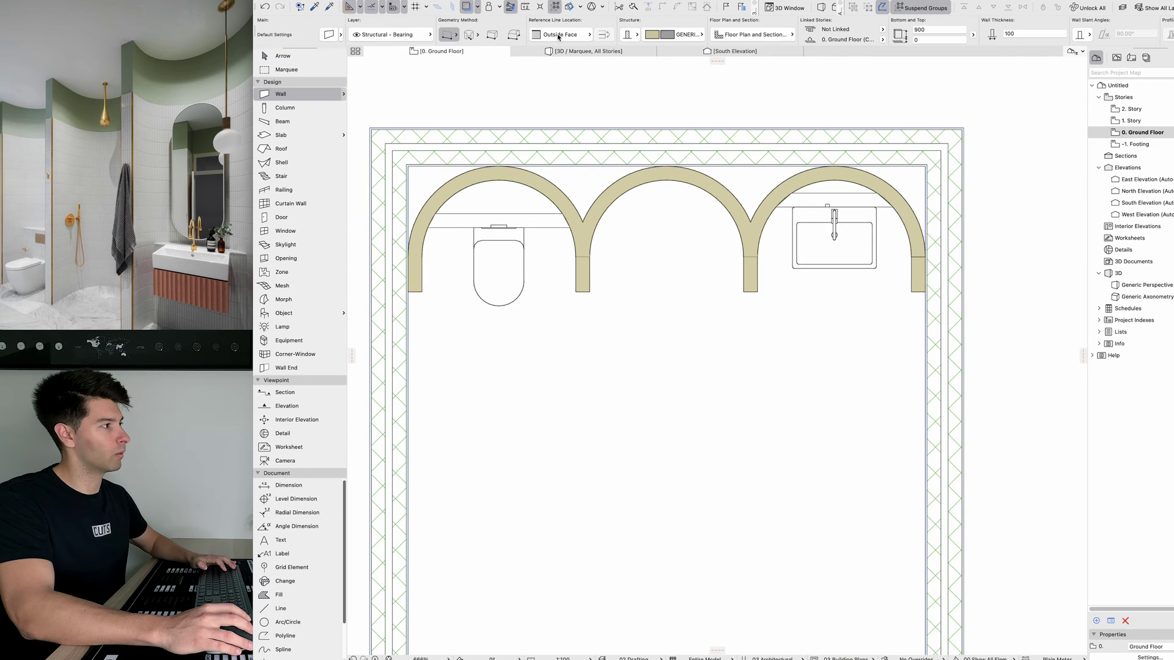
left_click(698, 35)
left_click(778, 149)
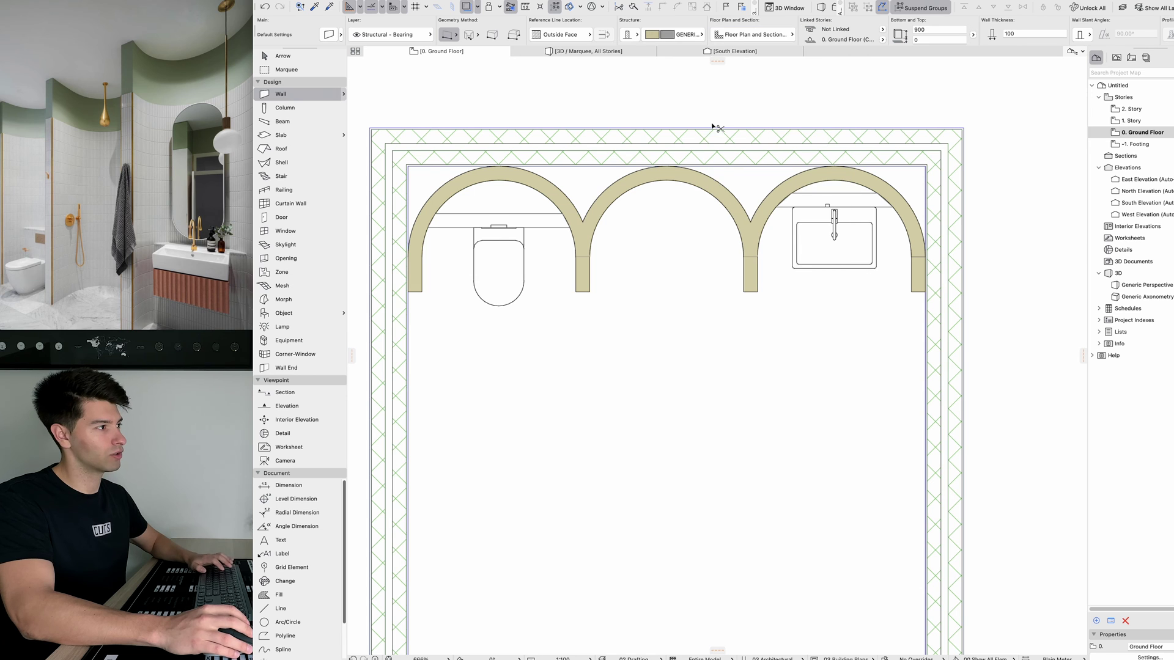
key("super+t")
left_click(667, 108)
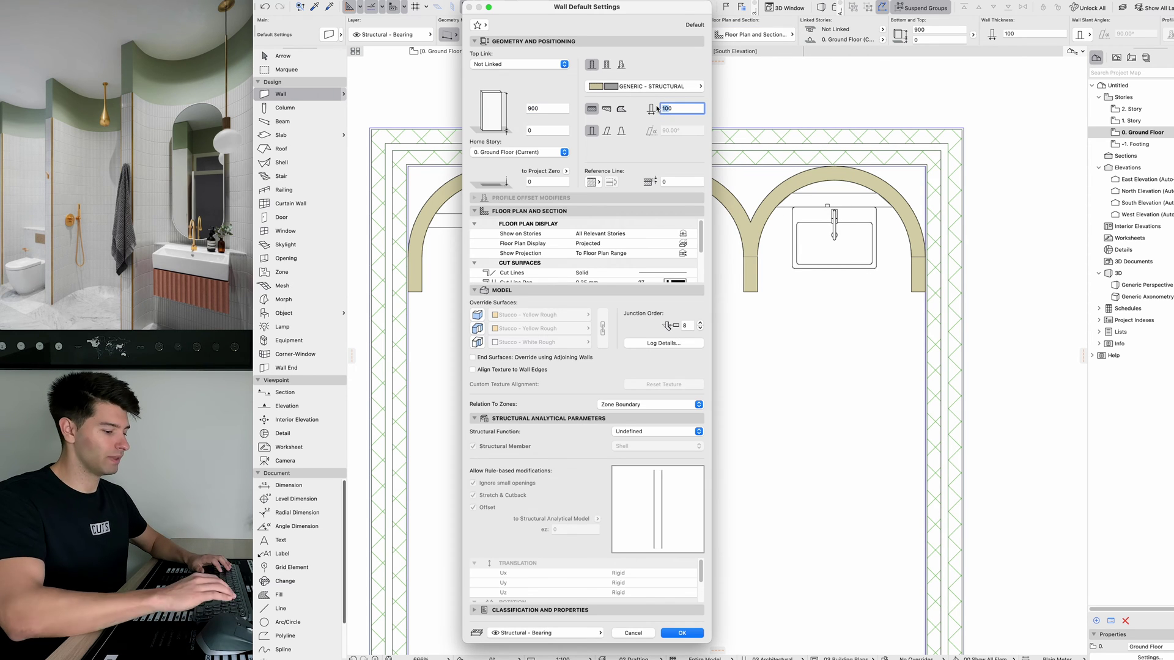
key("BackSpace")
Step: Override all default wall surfaces with Tiles - White Matte 15x15, with end surfaces overridden using adjoining walls
left_click(532, 357)
left_click(477, 314)
left_click(540, 315)
type("til")
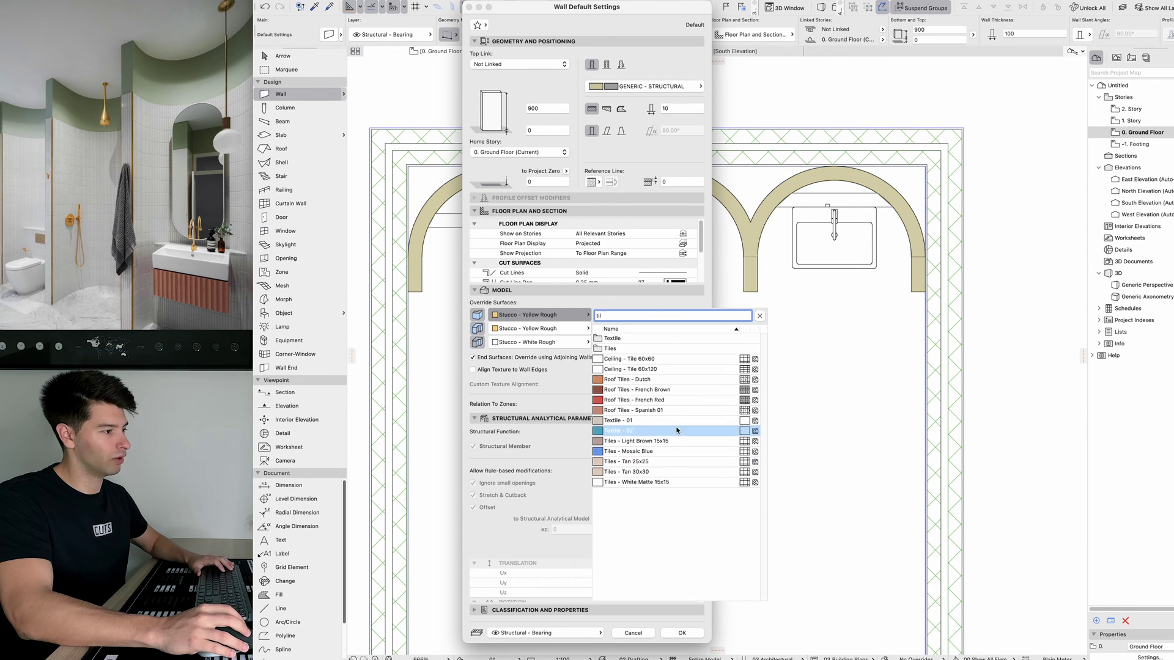
left_click(633, 485)
left_click(602, 328)
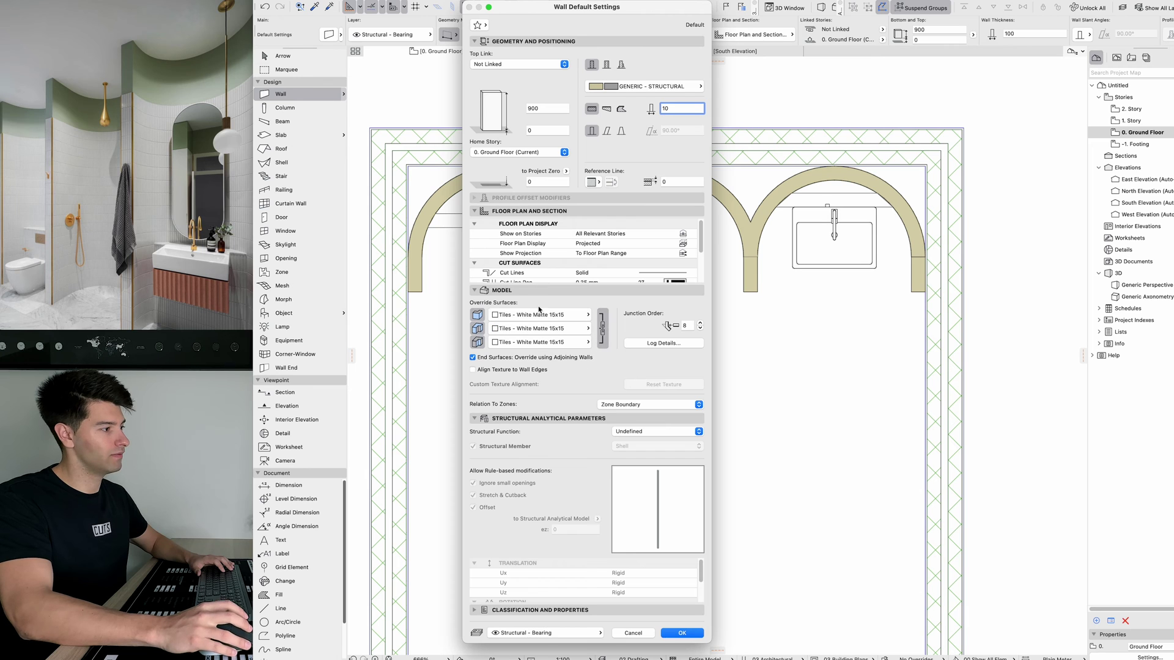
left_click(682, 633)
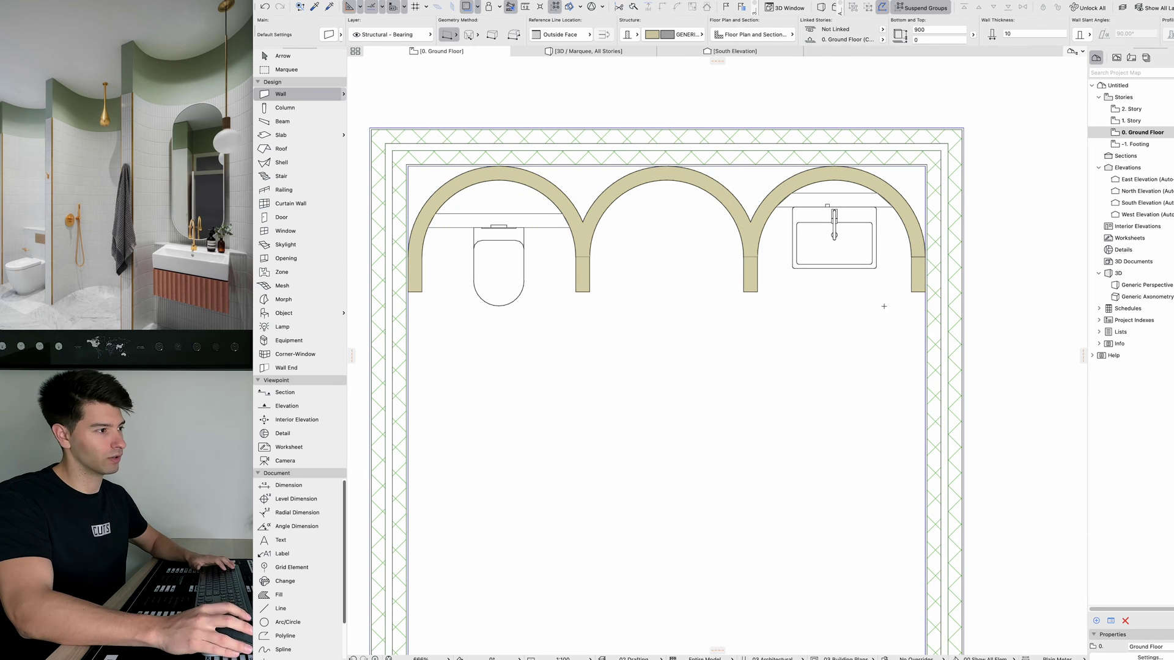
Step: Draw the thin tile walls along the inner faces of the alcoves and the room's perimeter walls
scroll(909, 299, "up", 5)
left_click(902, 307)
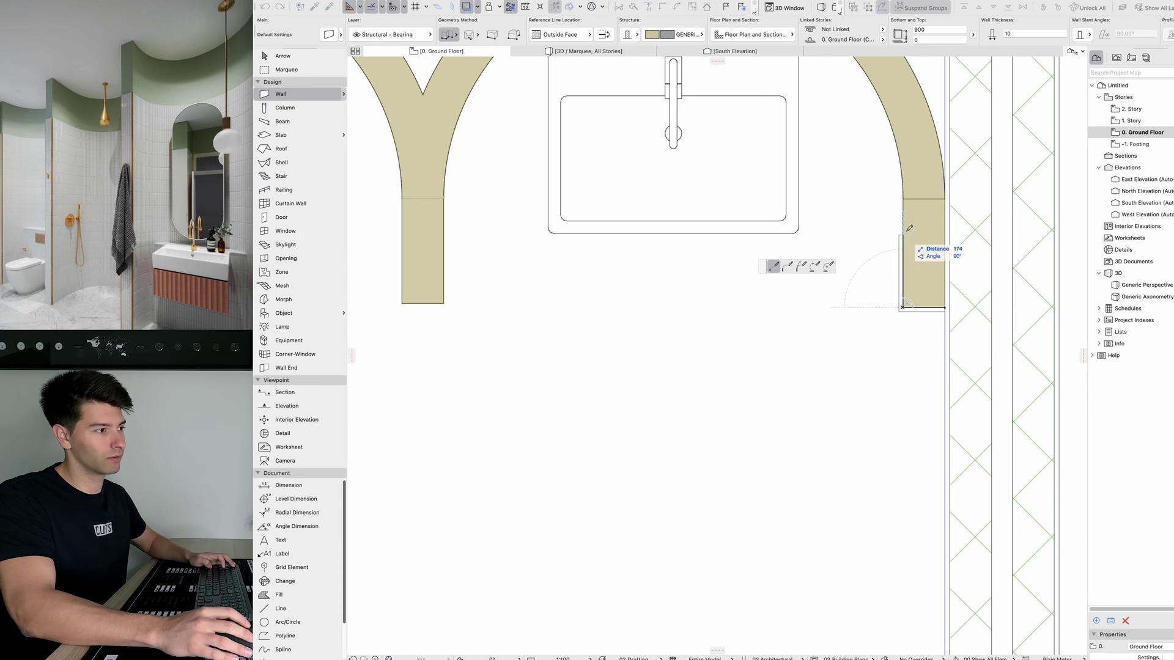
left_click(815, 266)
scroll(817, 217, "down", 3)
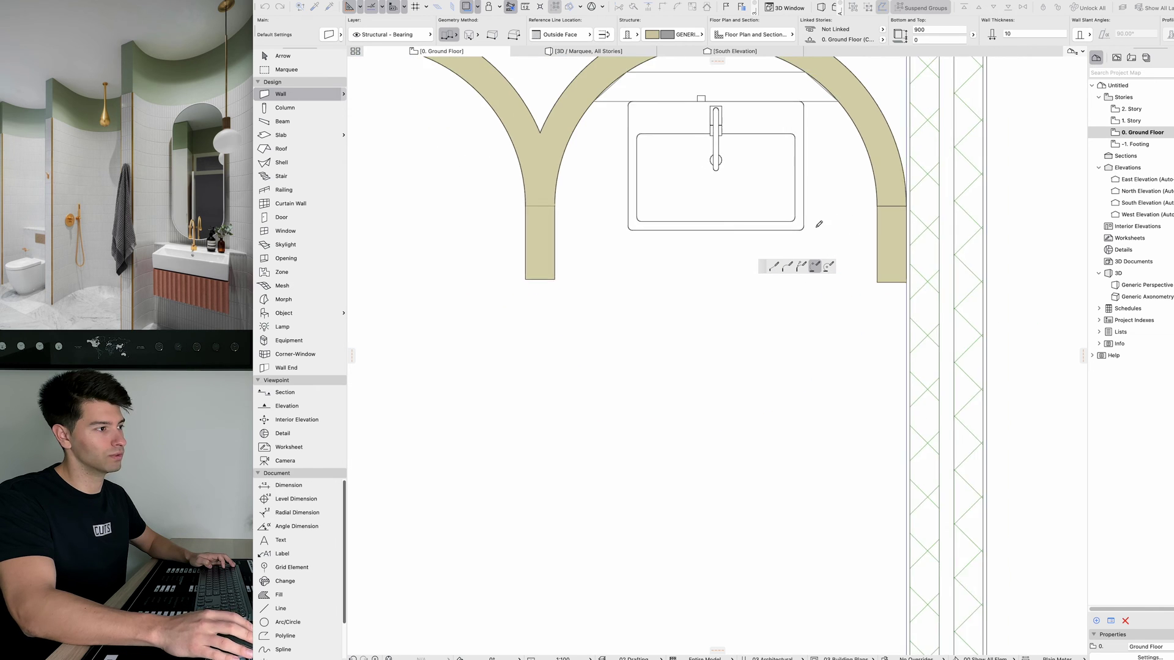
left_click(749, 116)
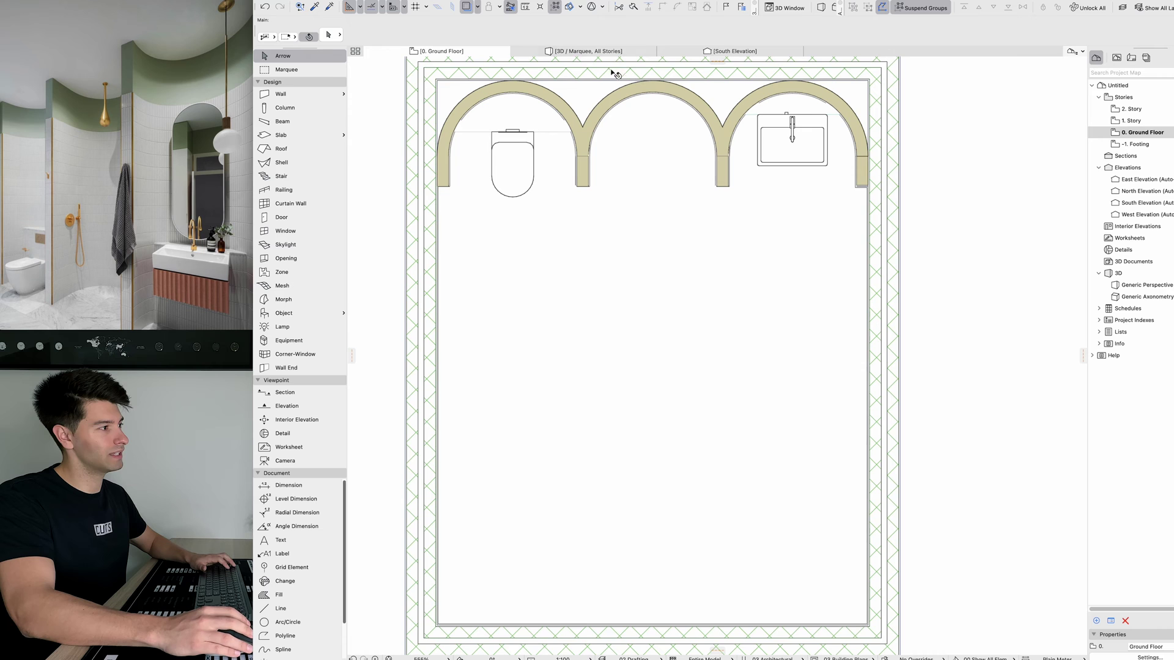
Step: In the 3D view, set the height of all the tile walls to 2100
left_click(577, 52)
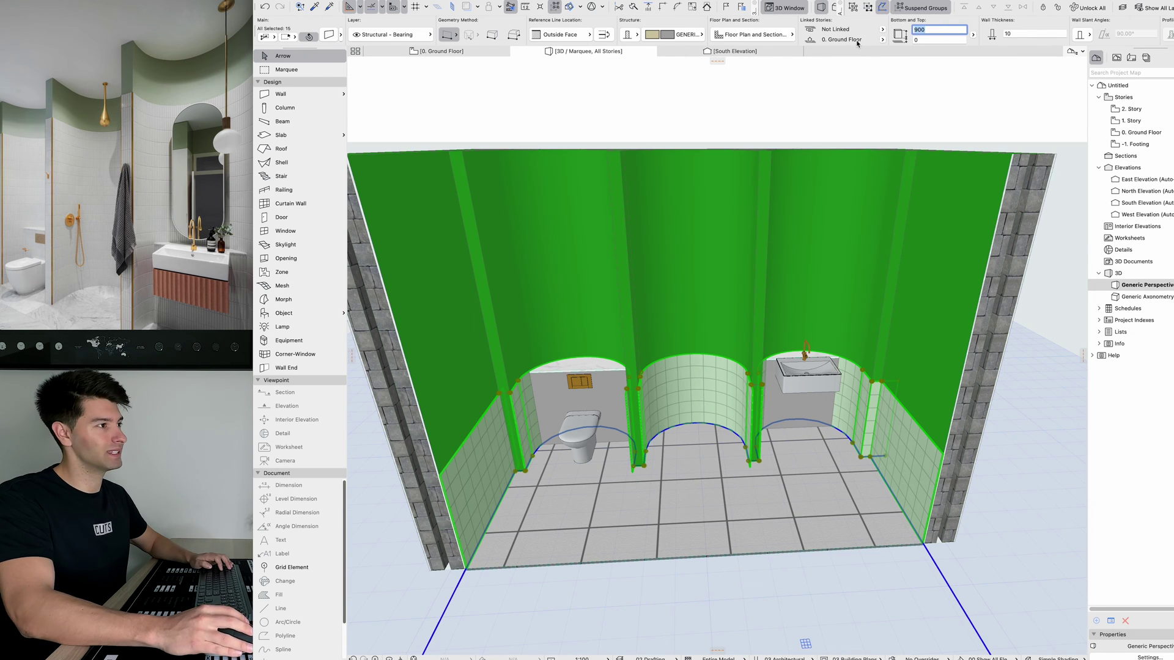
type("2100")
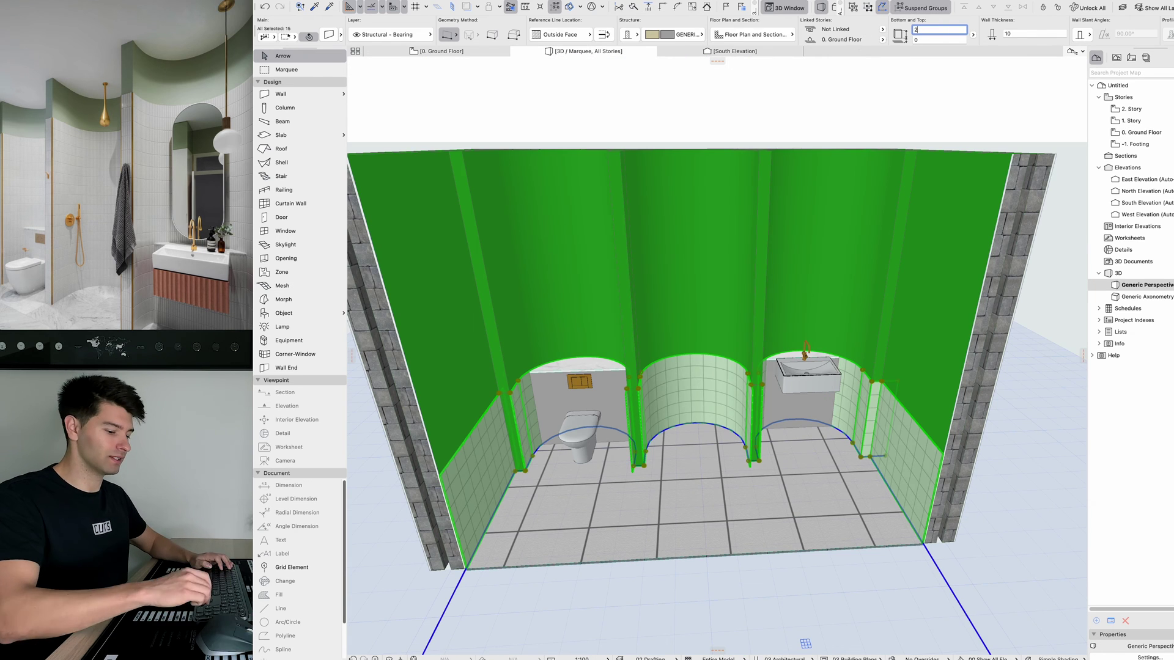
key("Return")
middle_click_drag(840, 294, 873, 252, "shift")
left_click(954, 231)
left_click(1054, 153)
Step: Select the green alcove walls and outer room walls, set their top link to Not Linked, and lower their height
scroll(1054, 153, "down", 2)
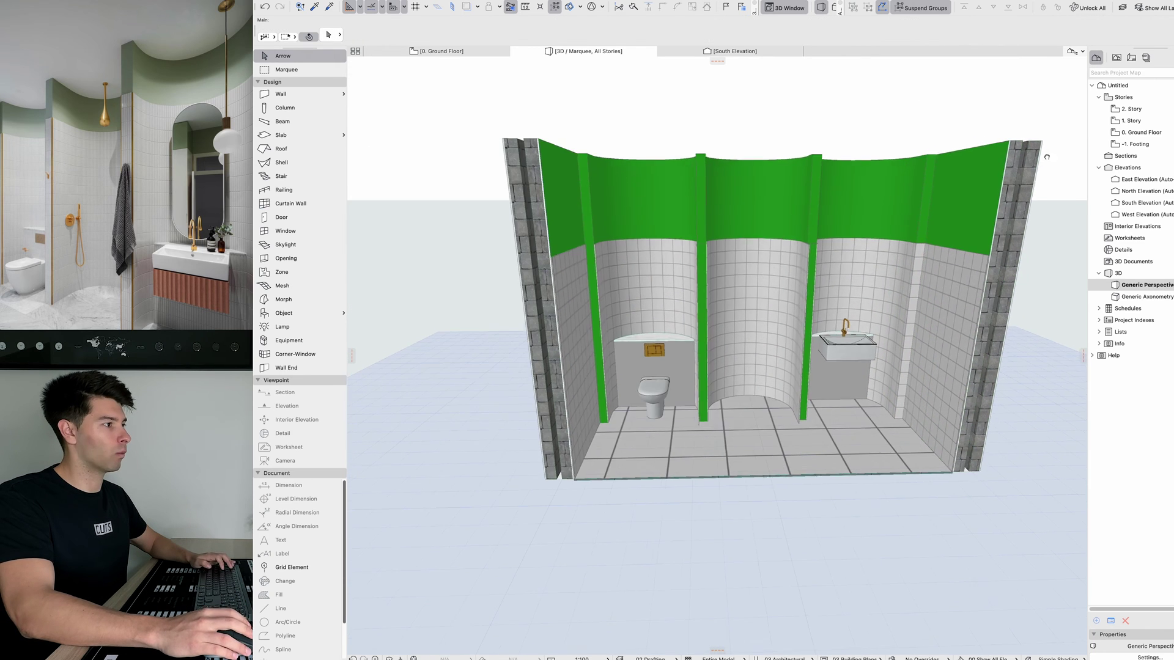
middle_click_drag(1049, 148, 994, 208)
left_click_drag(1025, 166, 404, 265)
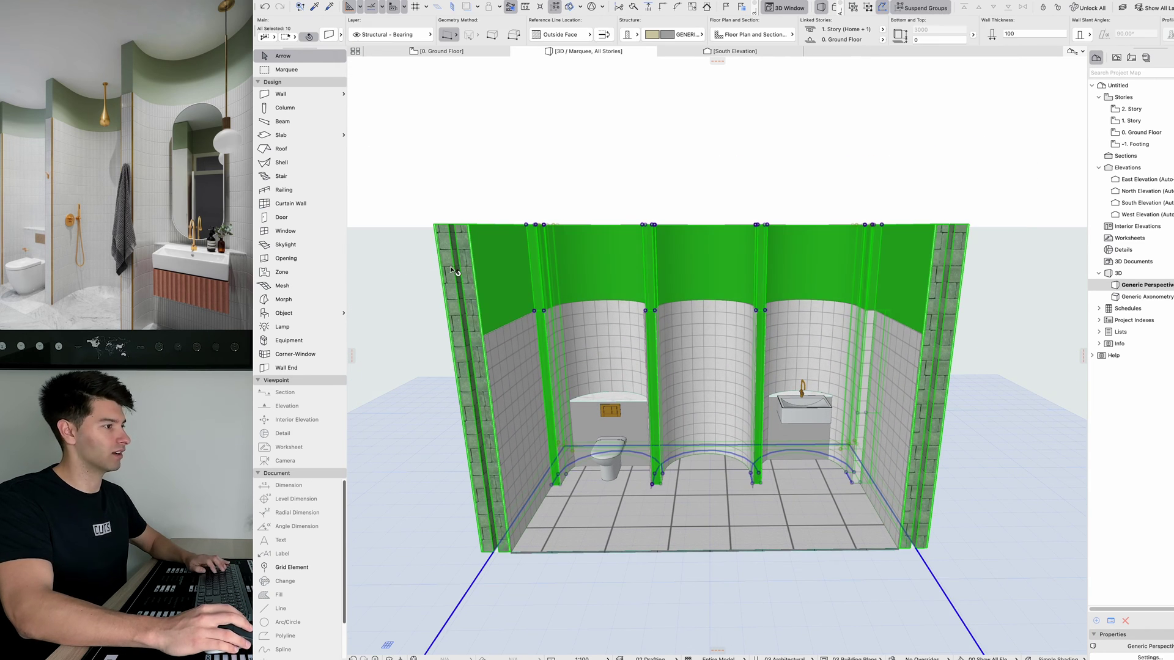
double_click(514, 275)
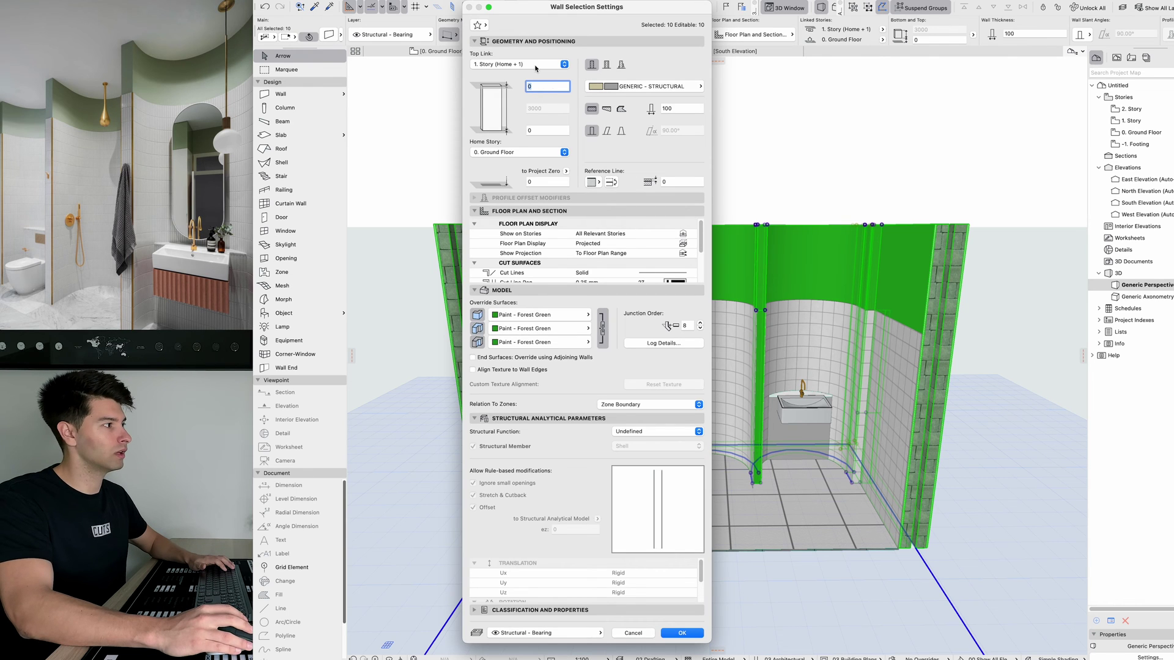
left_click(535, 64)
left_click(532, 80)
left_click(537, 109)
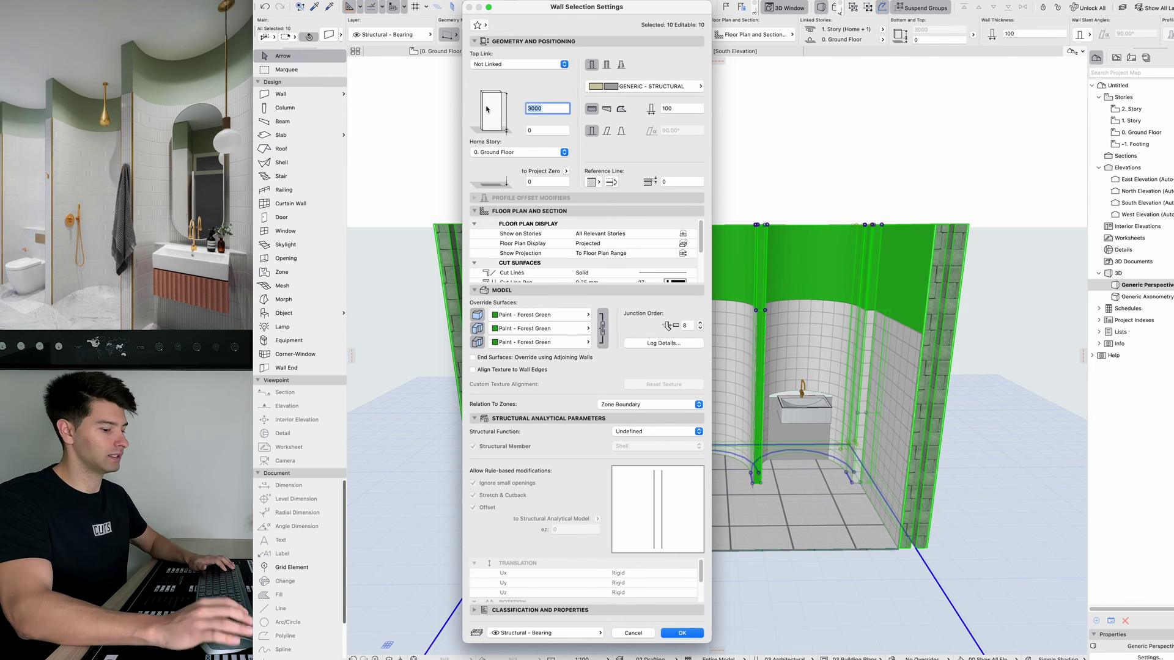
key("Return")
middle_click_drag(625, 271, 495, 319, "shift")
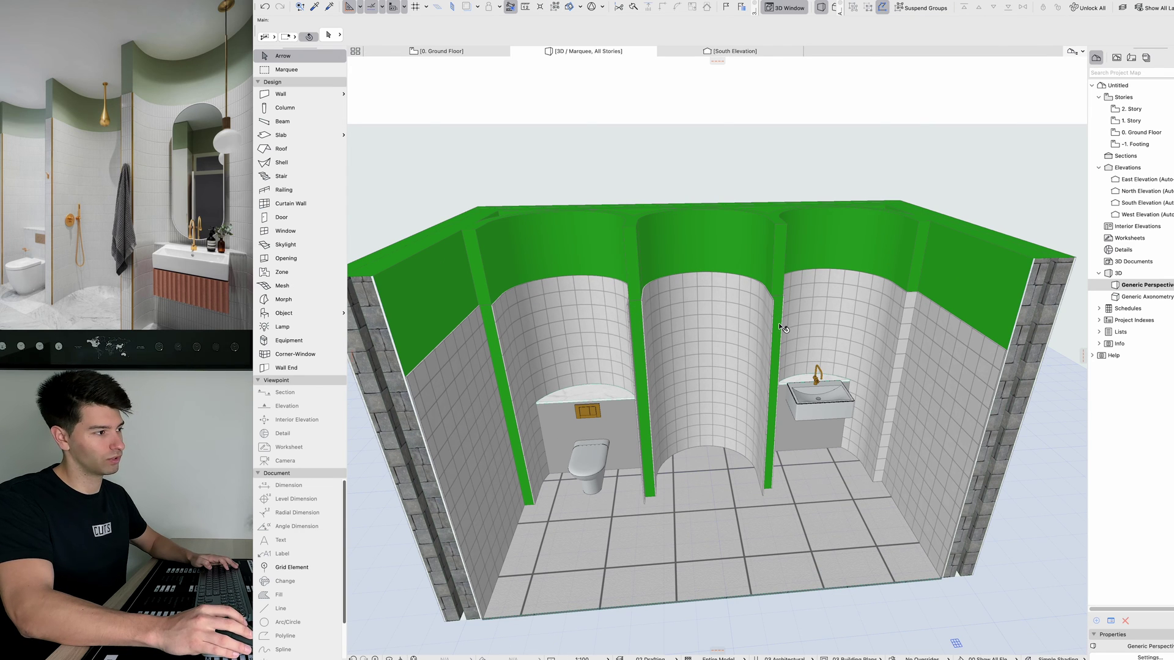
Step: On the ground floor plan, clad the free ends of the alcove partitions with tile walls and suspend groups, checking the result in 3D
left_click(467, 52)
scroll(575, 228, "up", 6)
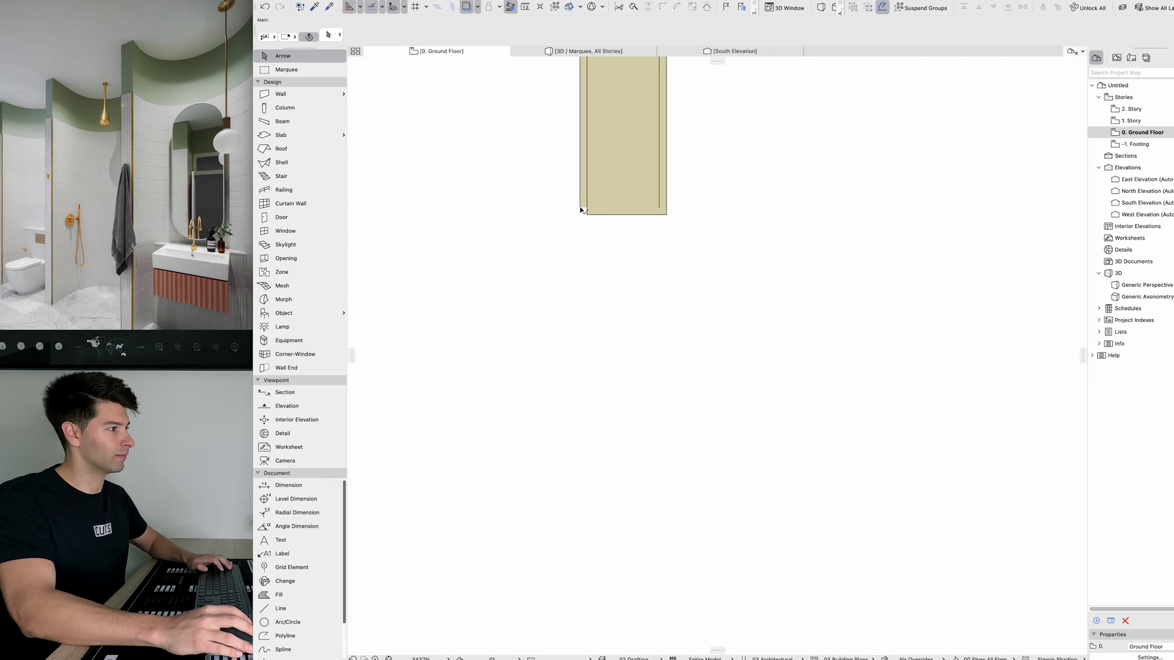
left_click(593, 217)
key("alt+g")
key("F3")
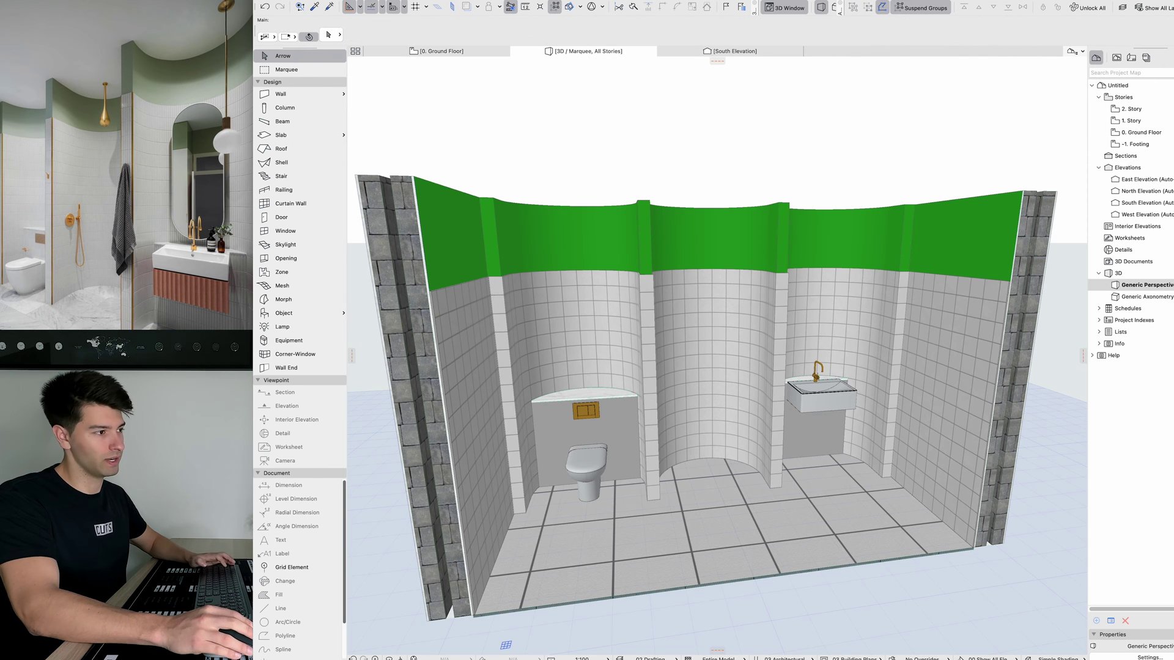
middle_click_drag(717, 391, 755, 345, "shift")
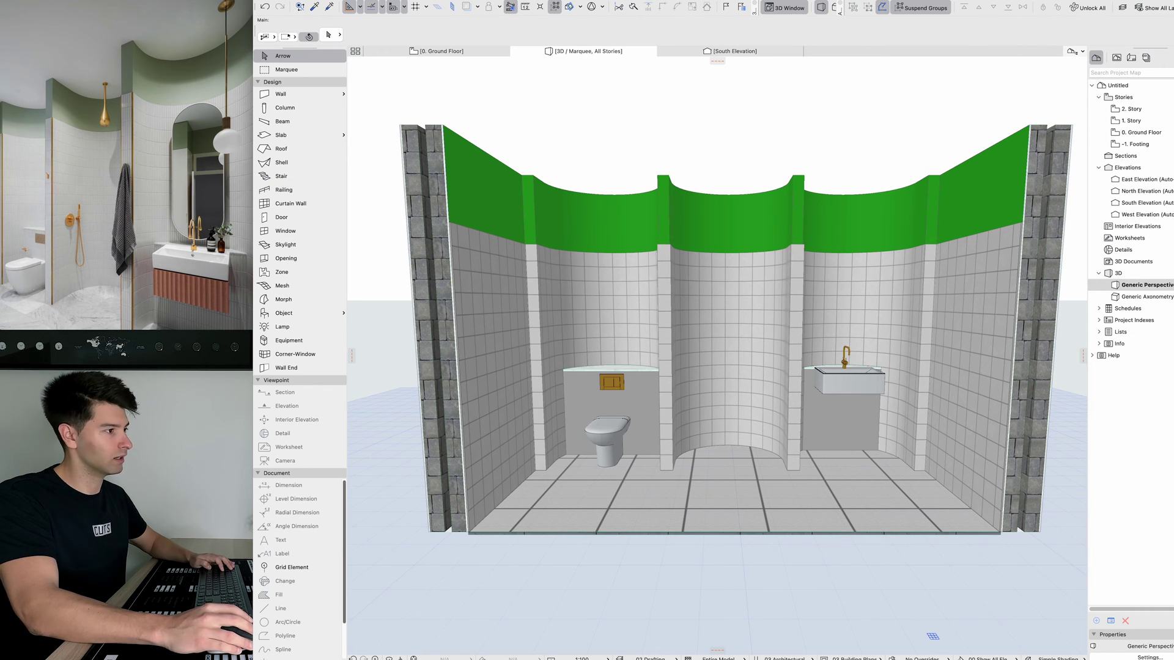
Step: Set the default wall thickness to 2 and override all its surfaces with Metal - Brass
left_click(281, 93)
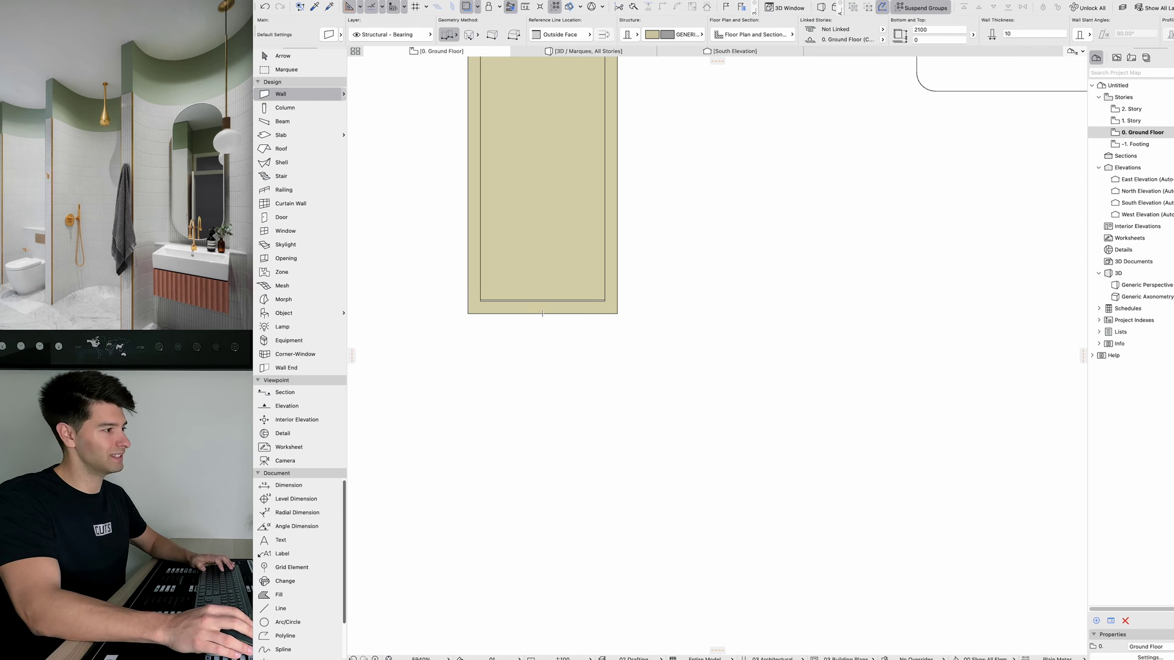
key("super+t")
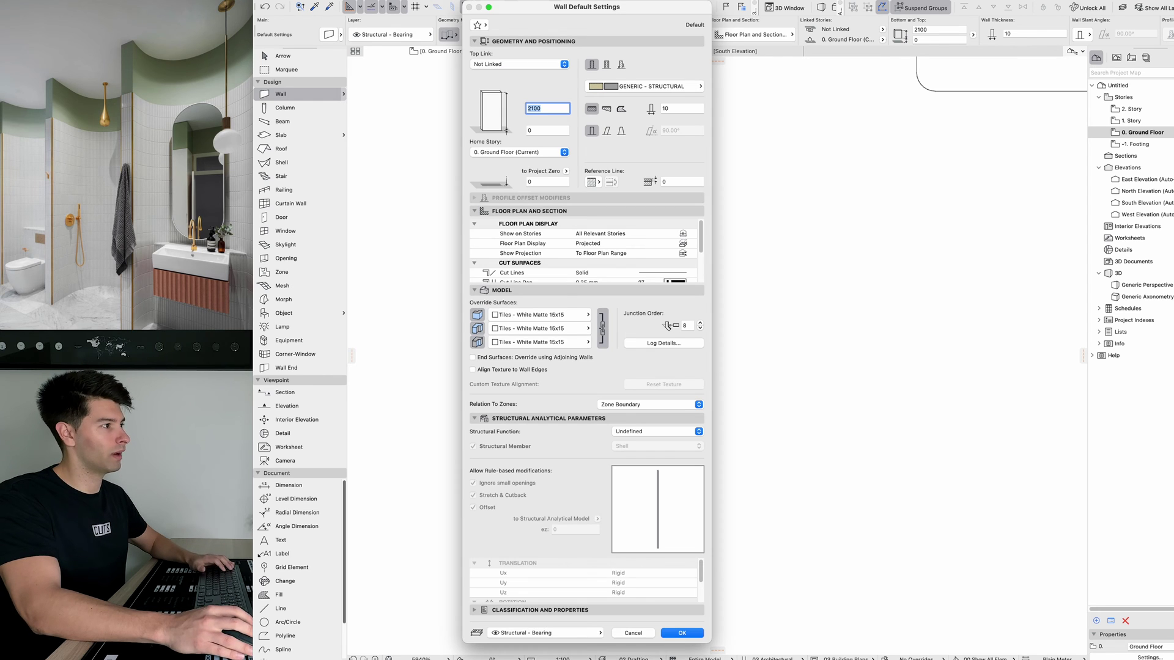
key("Tab")
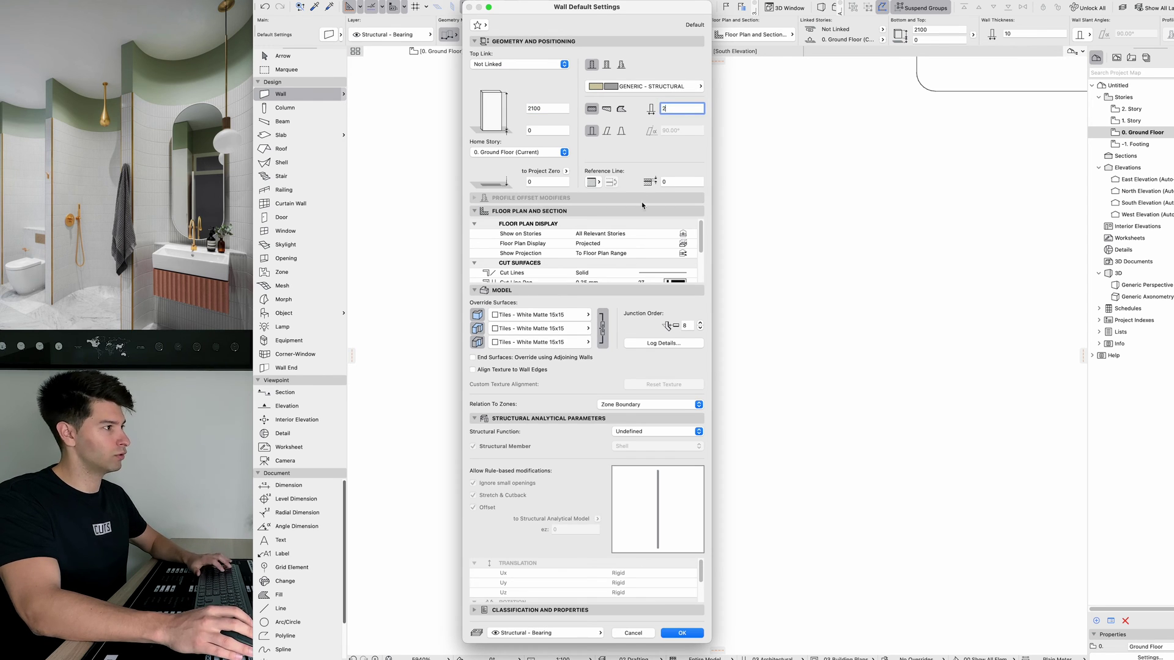
left_click(558, 316)
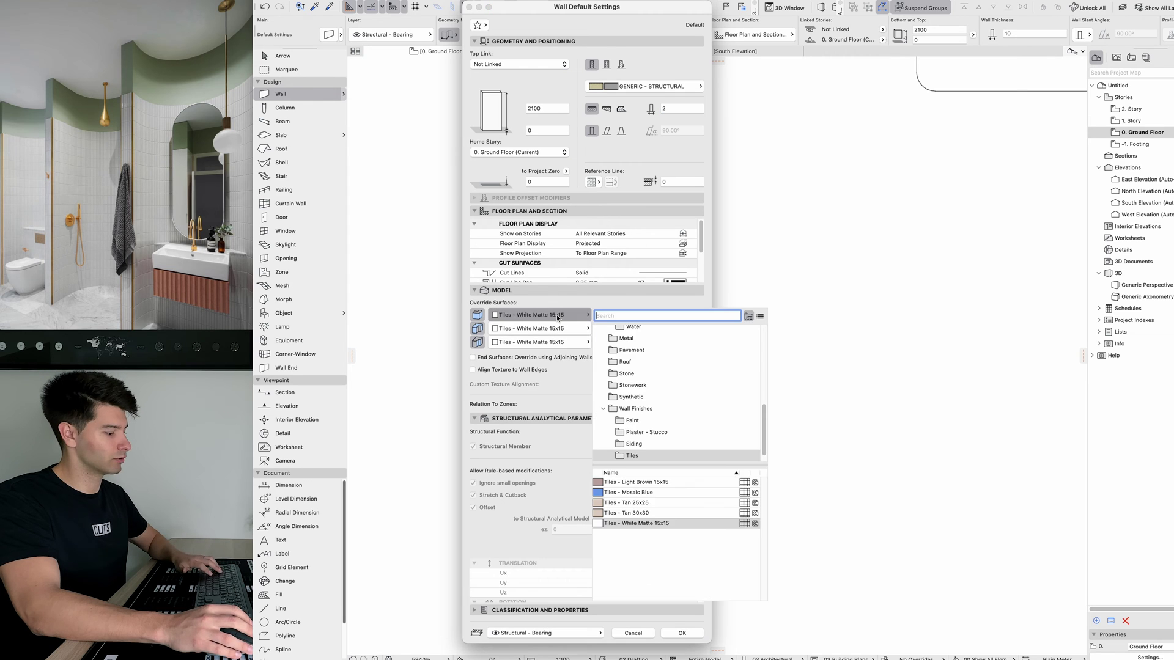
type("bra")
left_click(625, 339)
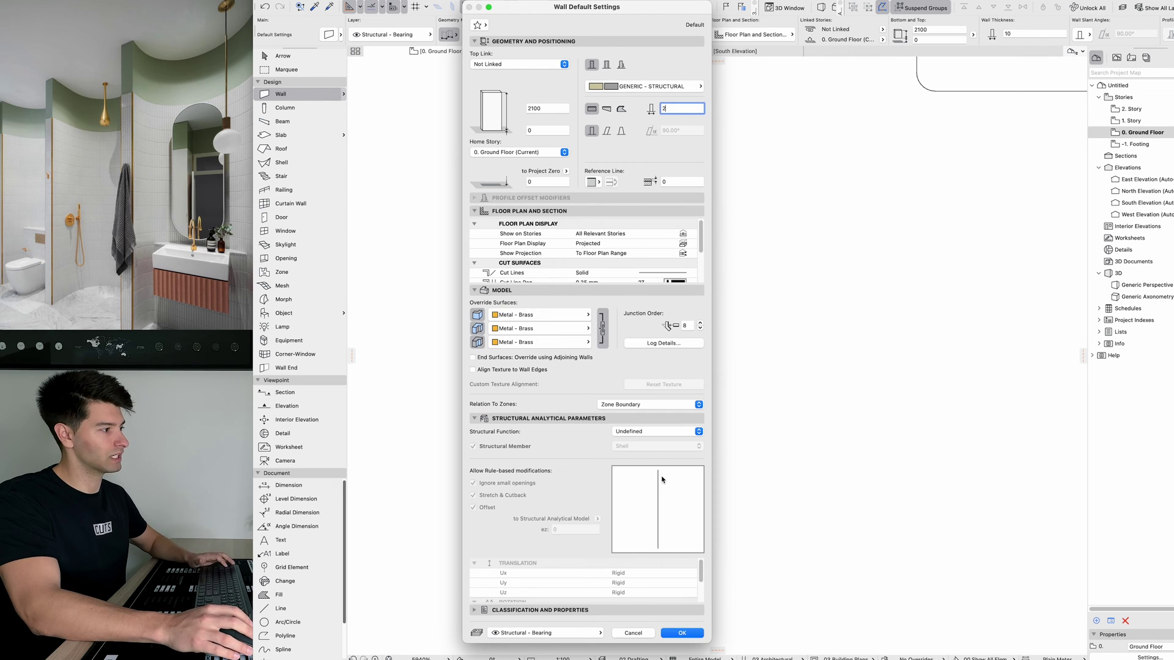
left_click(681, 632)
Step: Draw an L-shaped brass trim with 5 mm legs around the outer tile corner of an alcove partition end
scroll(605, 324, "up", 3)
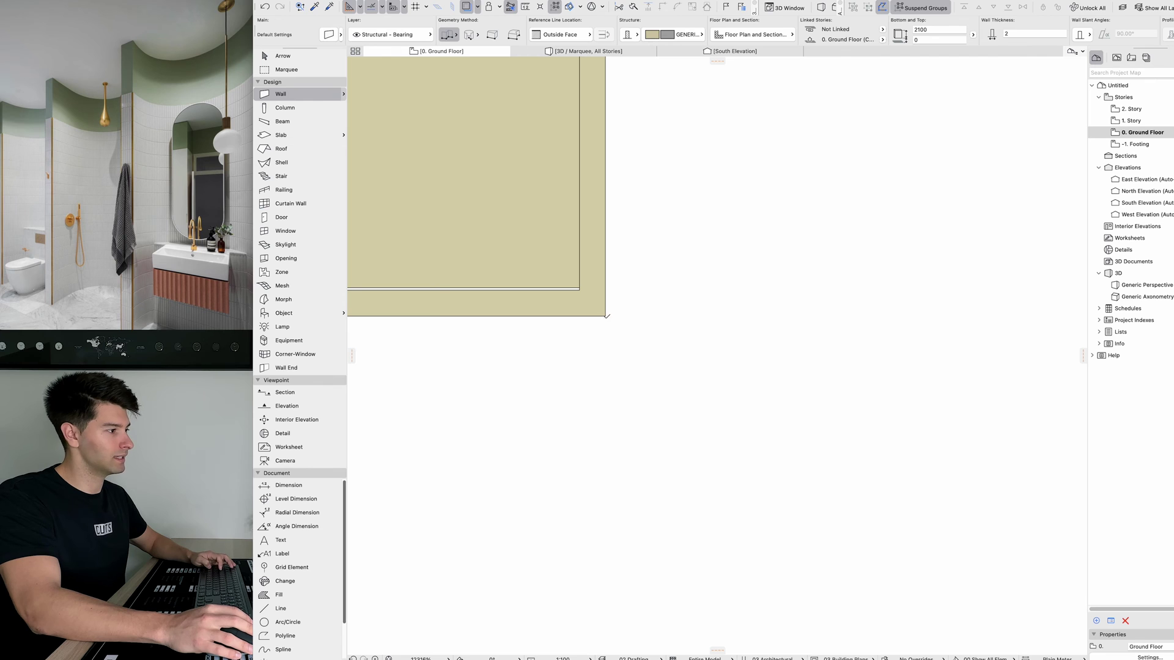
left_click(606, 316)
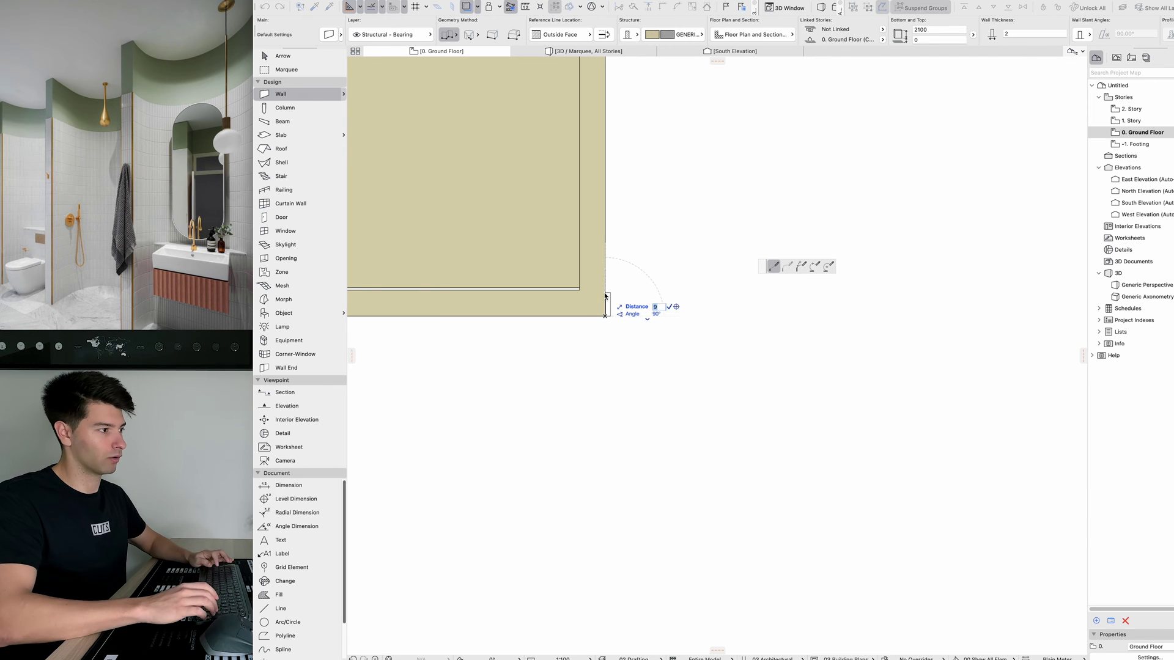
type("5")
key("Return")
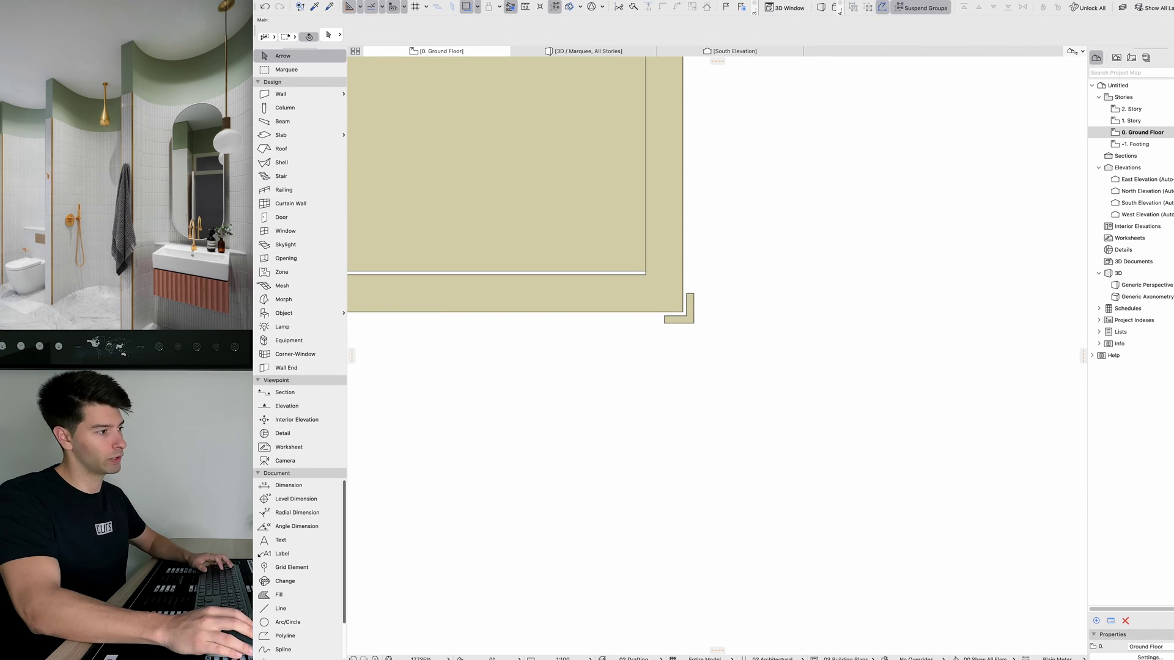
Step: Copy the L-shaped brass trim to the other corners of the alcove partition ends and check the edges in 3D
left_click(690, 322)
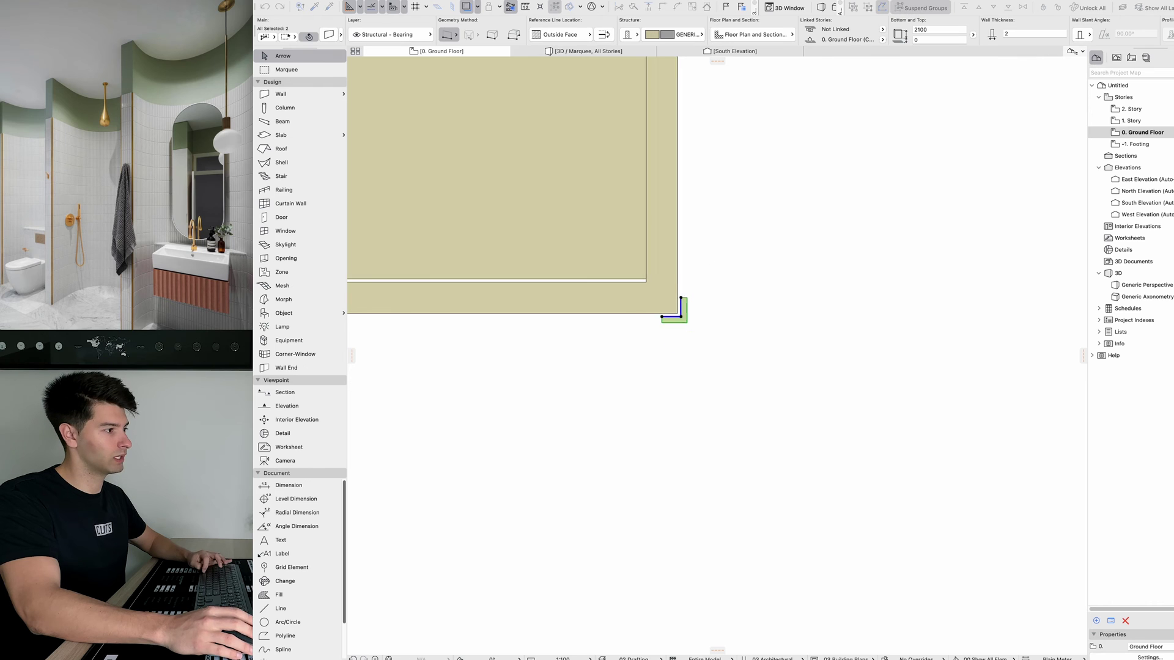
scroll(688, 322, "down", 3)
middle_click_drag(684, 323, 867, 324)
scroll(630, 325, "down", 3)
middle_click_drag(742, 324, 930, 325)
key("super+shift+d")
left_click(931, 324)
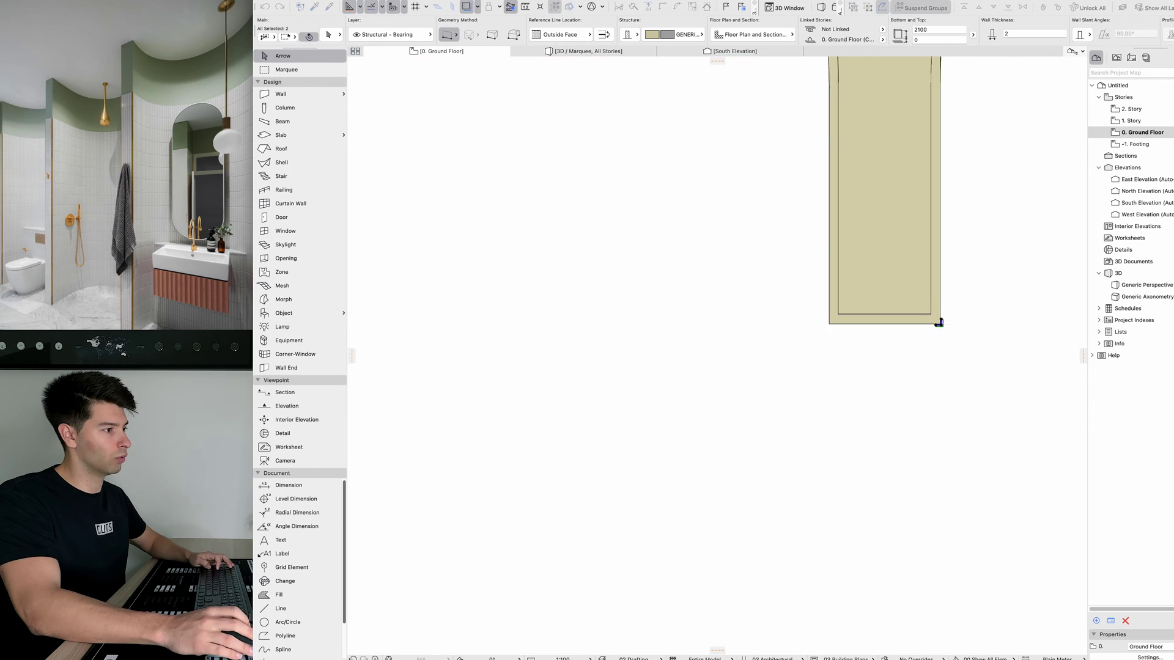
scroll(815, 325, "up", 4)
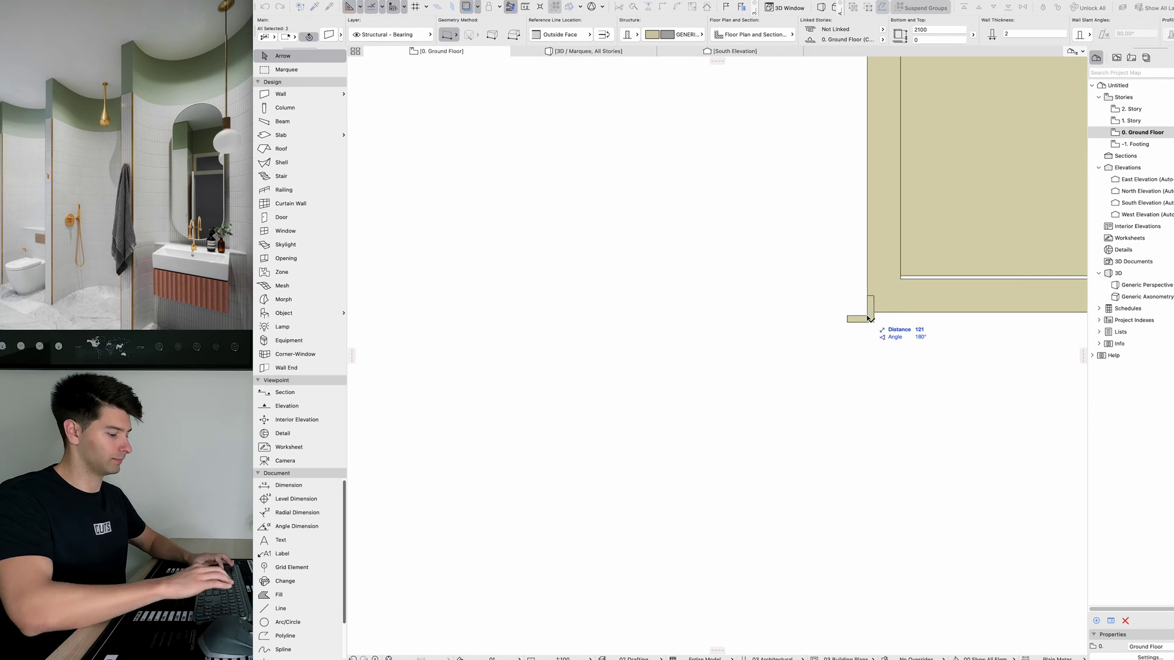
key("F3")
scroll(738, 315, "down", 5)
middle_click_drag(739, 315, 709, 275, "shift")
scroll(749, 312, "up", 2)
middle_click_drag(718, 356, 648, 355, "shift")
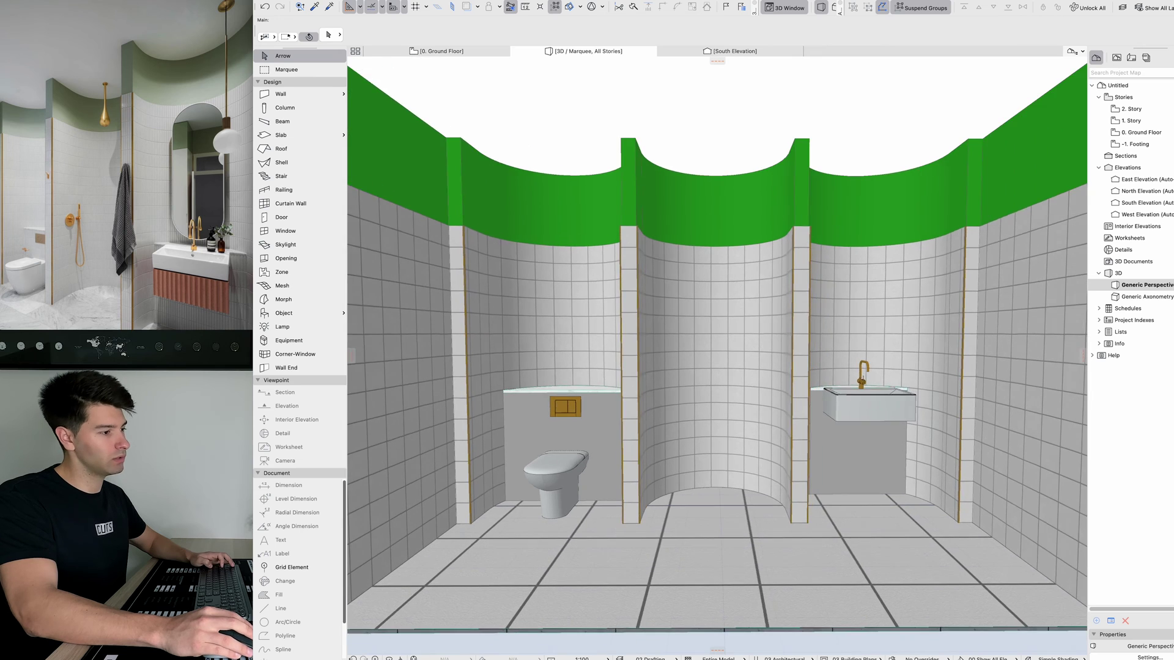
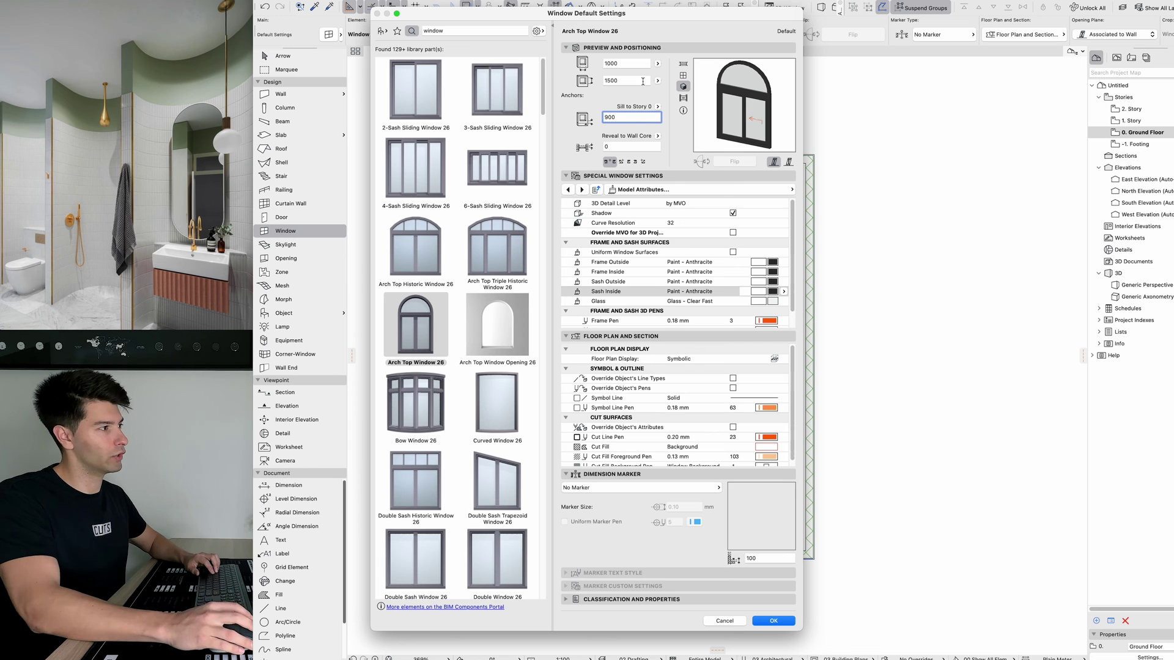
Step: Set the Arch Top Window 26 to 1500 wide and 2500 high and place it in the outer wall beside the toilet alcove
key("shift+Tab")
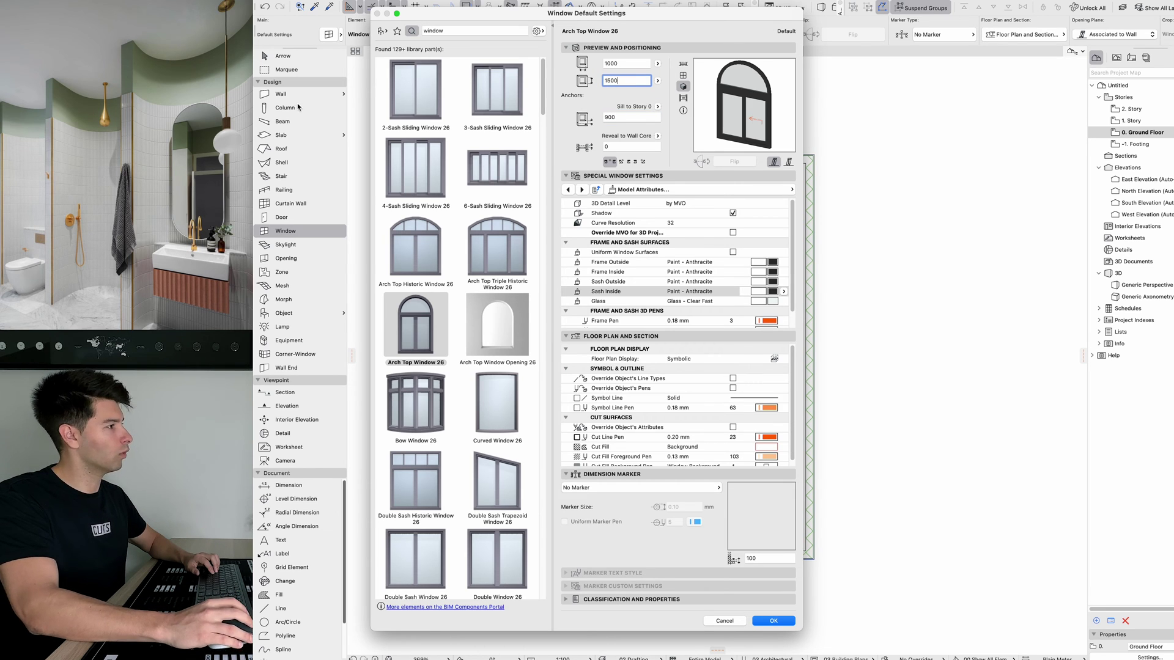
type("2500")
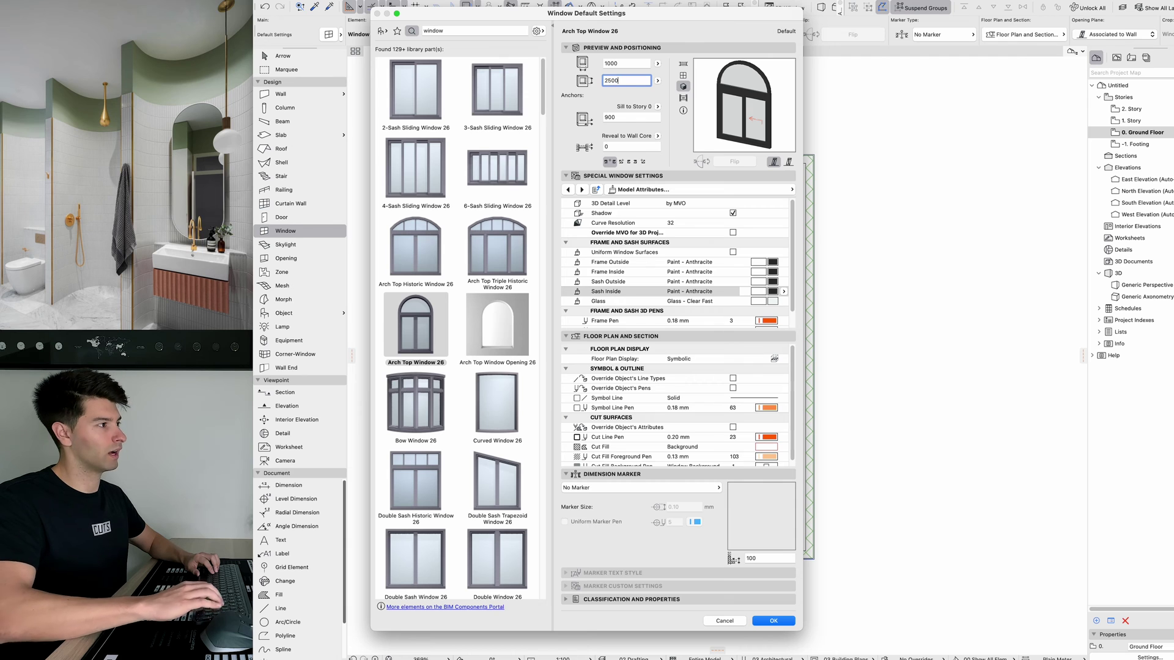
left_click(625, 62)
type("1500")
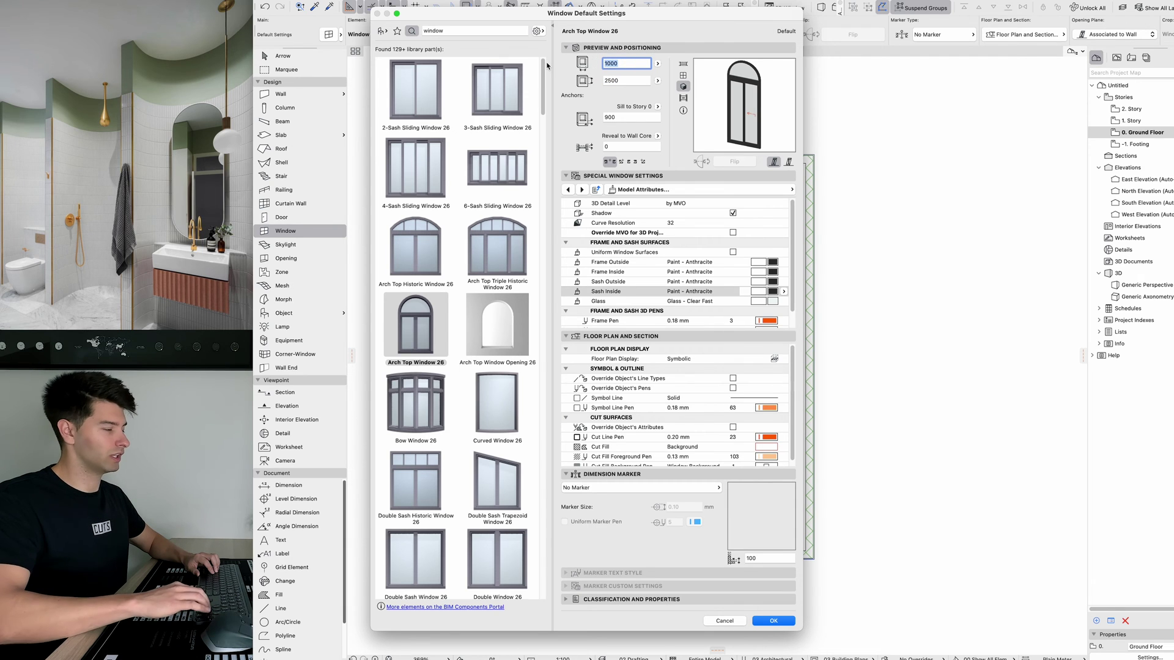
left_click(639, 81)
left_click(774, 621)
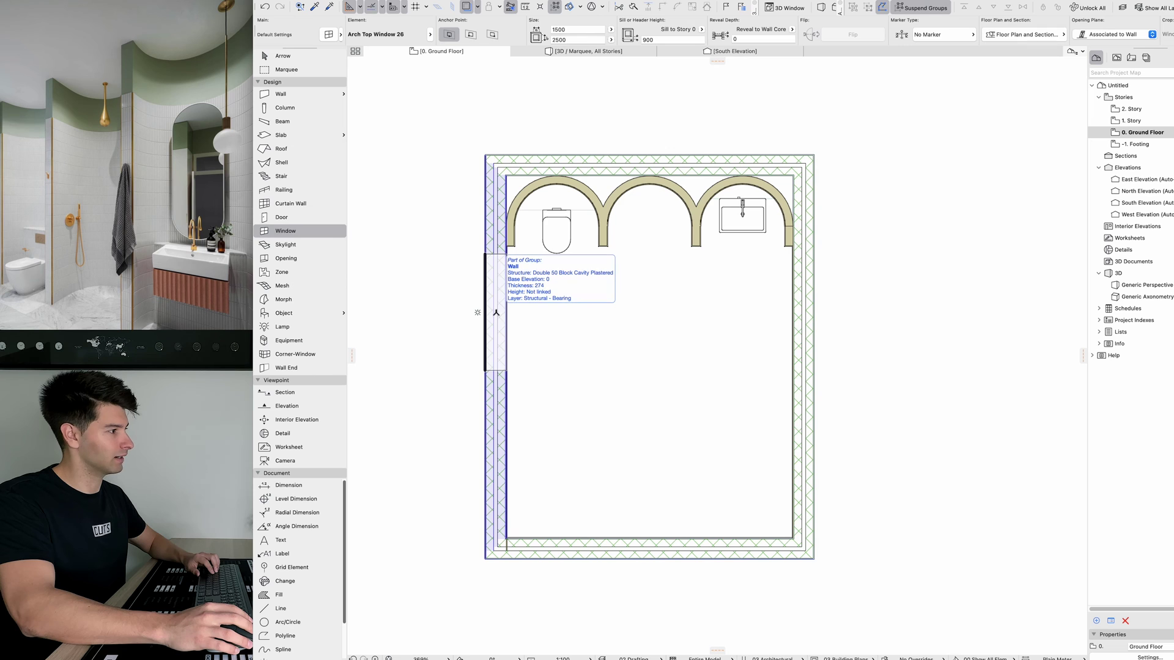
left_click(496, 312)
scroll(496, 313, "up", 3)
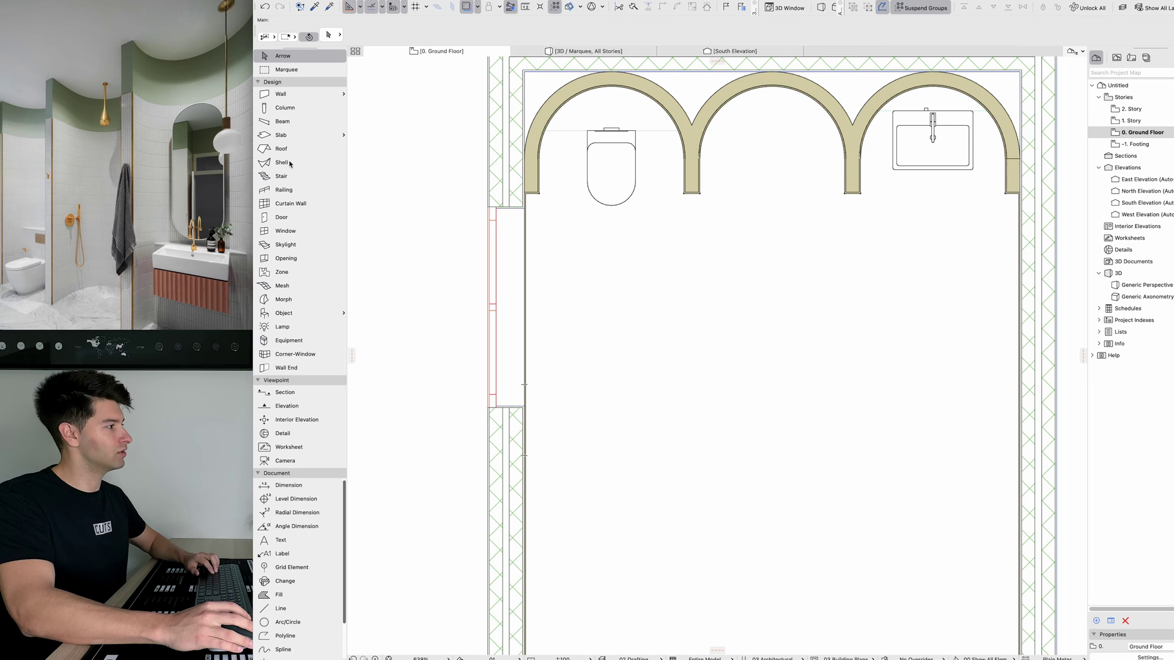
Step: Place an Arch Top Window Opening 26, 1500 wide and 2100 high, in the thin tile wall centred on the arched window
double_click(285, 231)
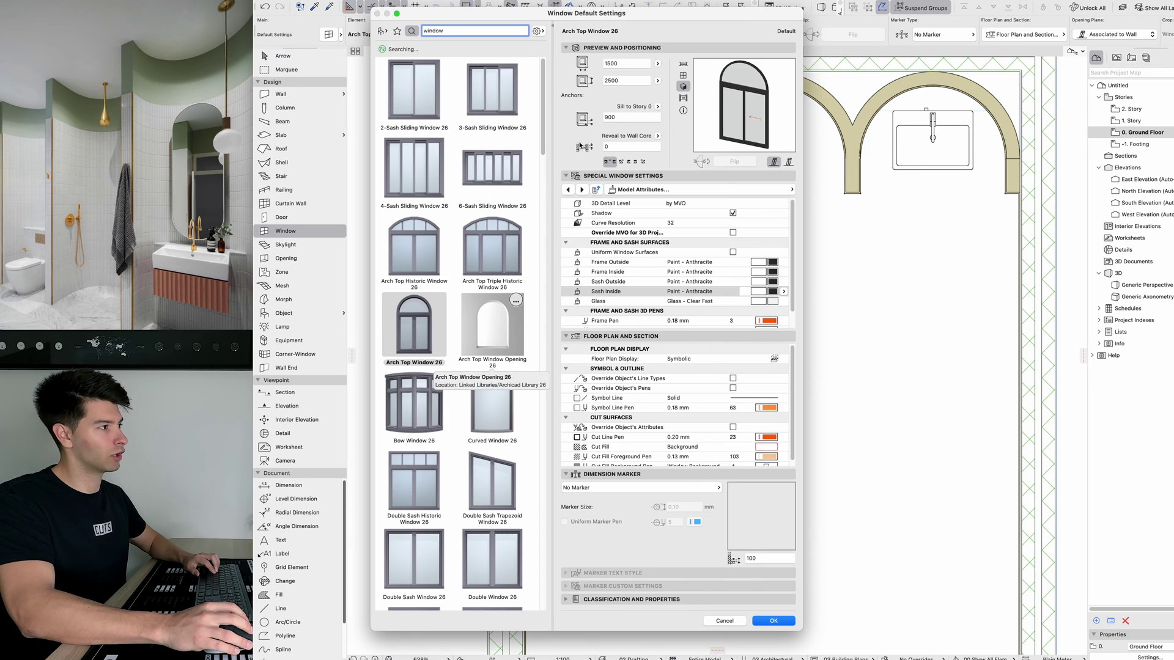
left_click(494, 337)
double_click(618, 64)
type("1500")
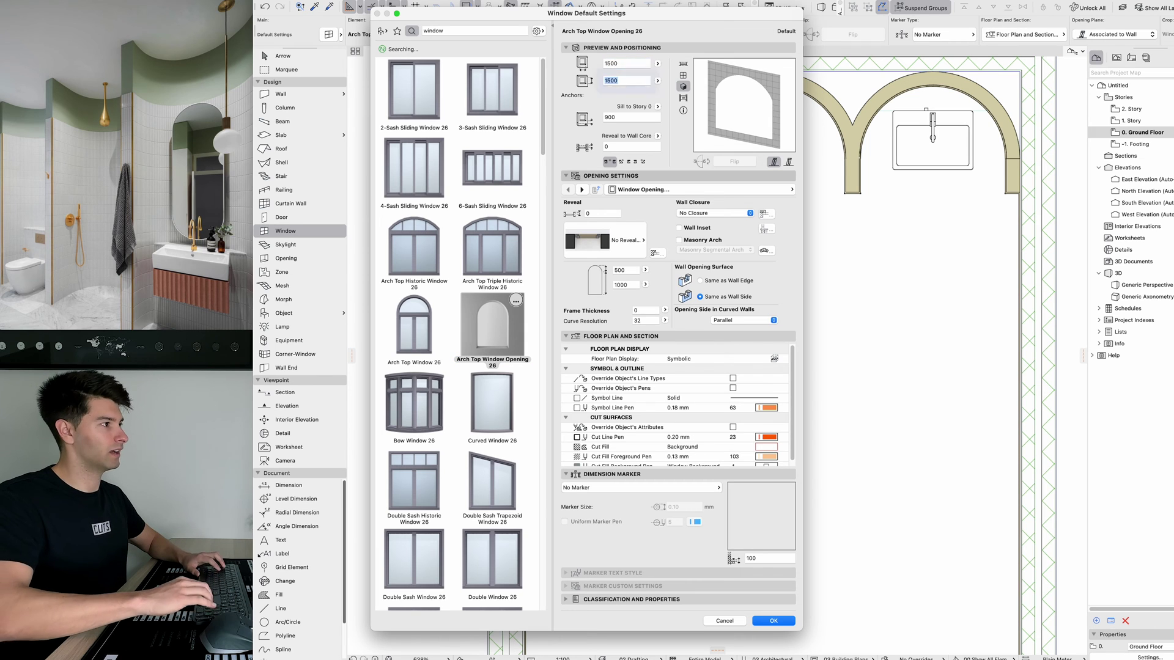
key("Tab")
type("2100")
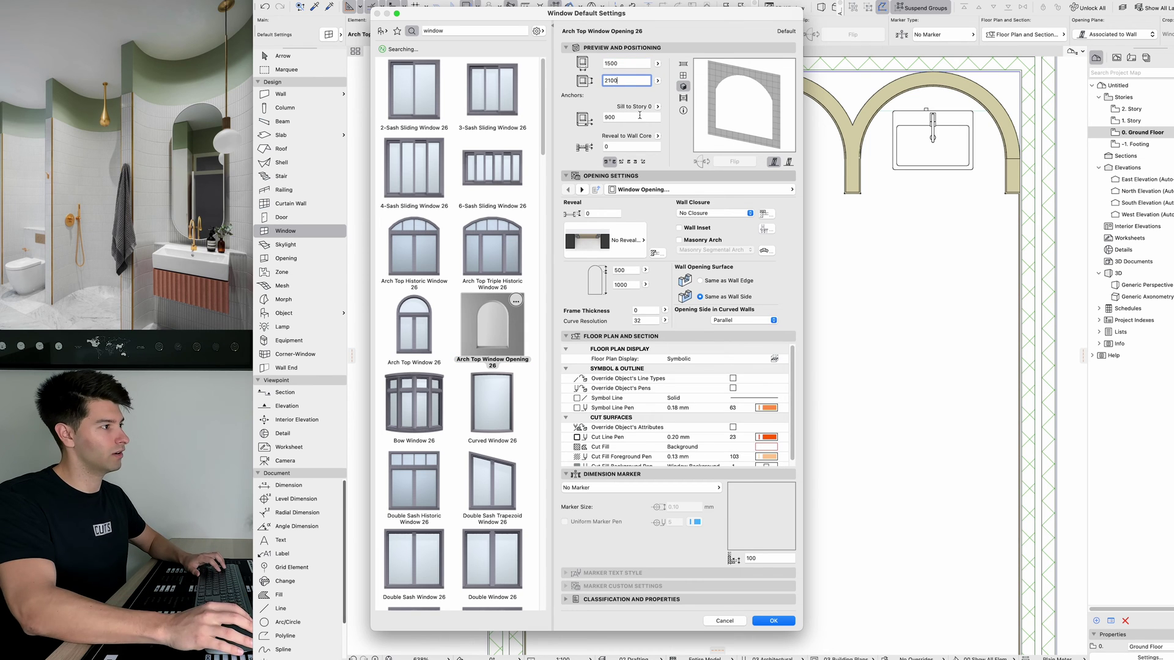
key("Tab")
left_click(780, 620)
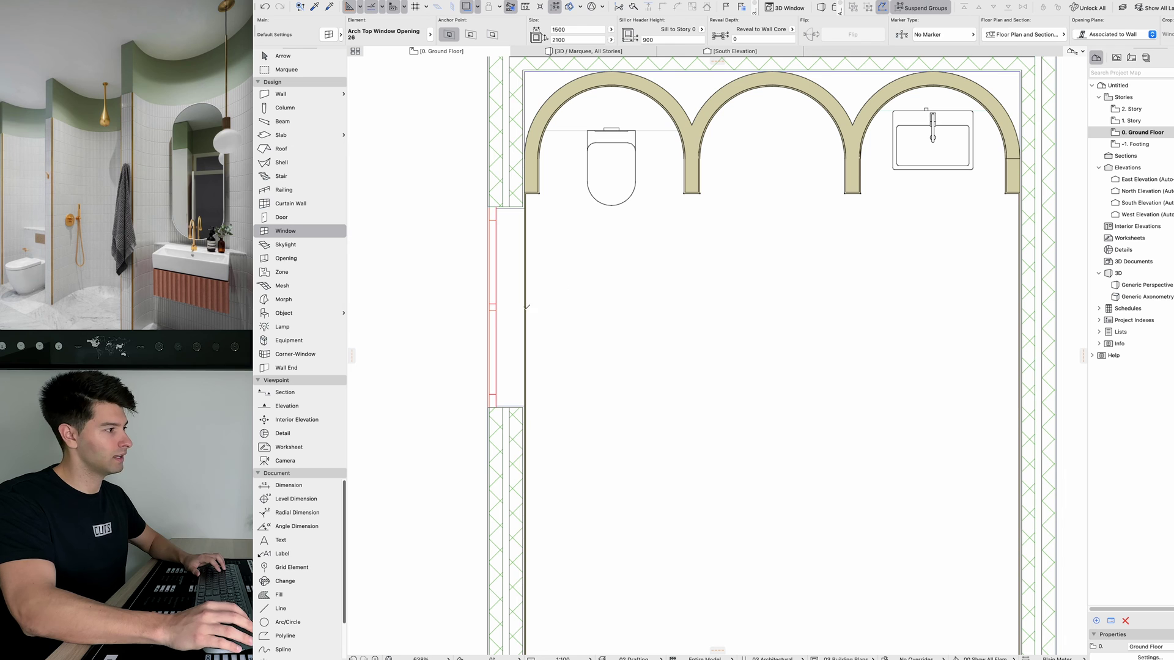
left_click(529, 307)
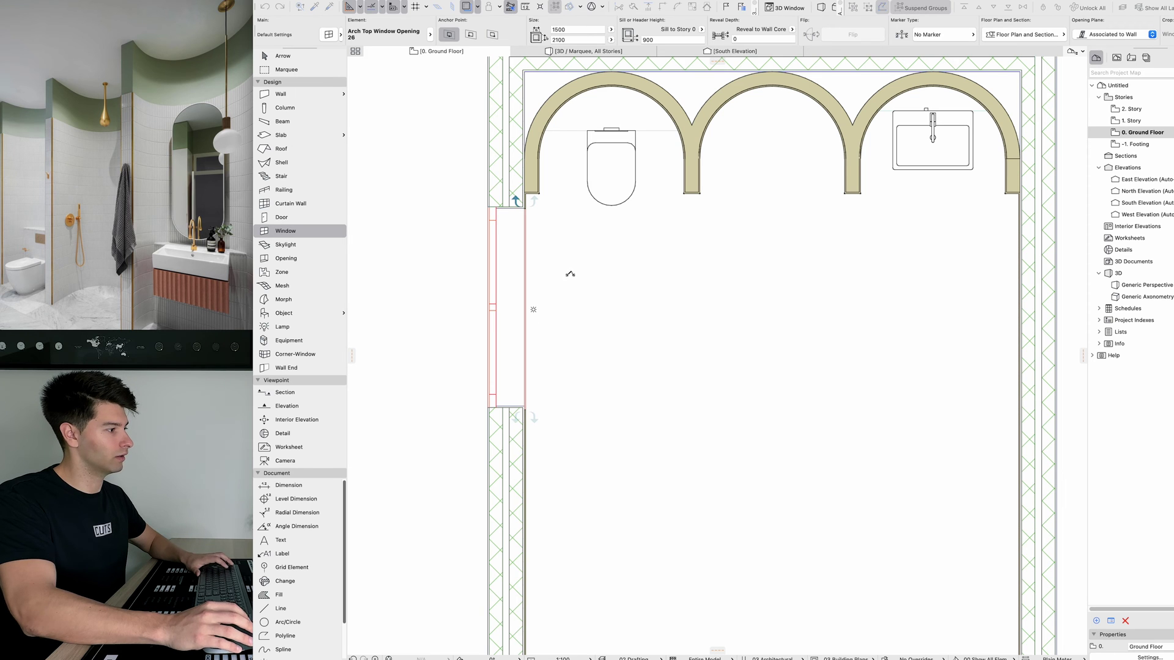
left_click(570, 274)
Step: In the 3D view, select the arched window and set its height to 1500
key("F3")
scroll(517, 328, "down", 2)
left_click(582, 322)
middle_click_drag(517, 327, 596, 312, "shift")
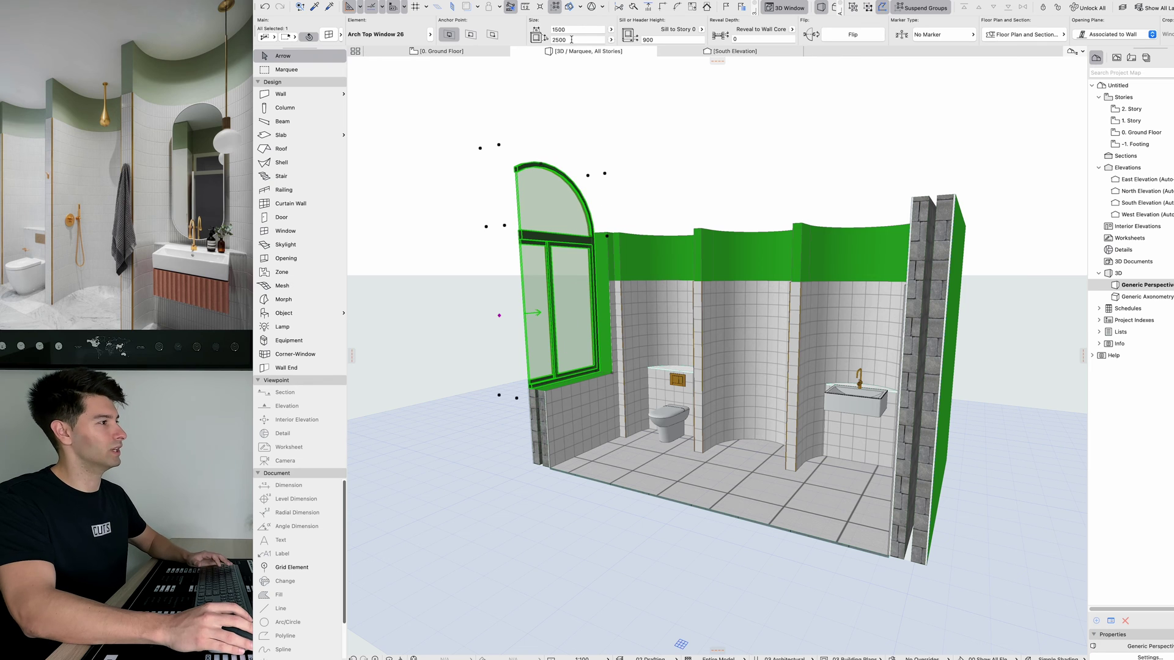
type("1500")
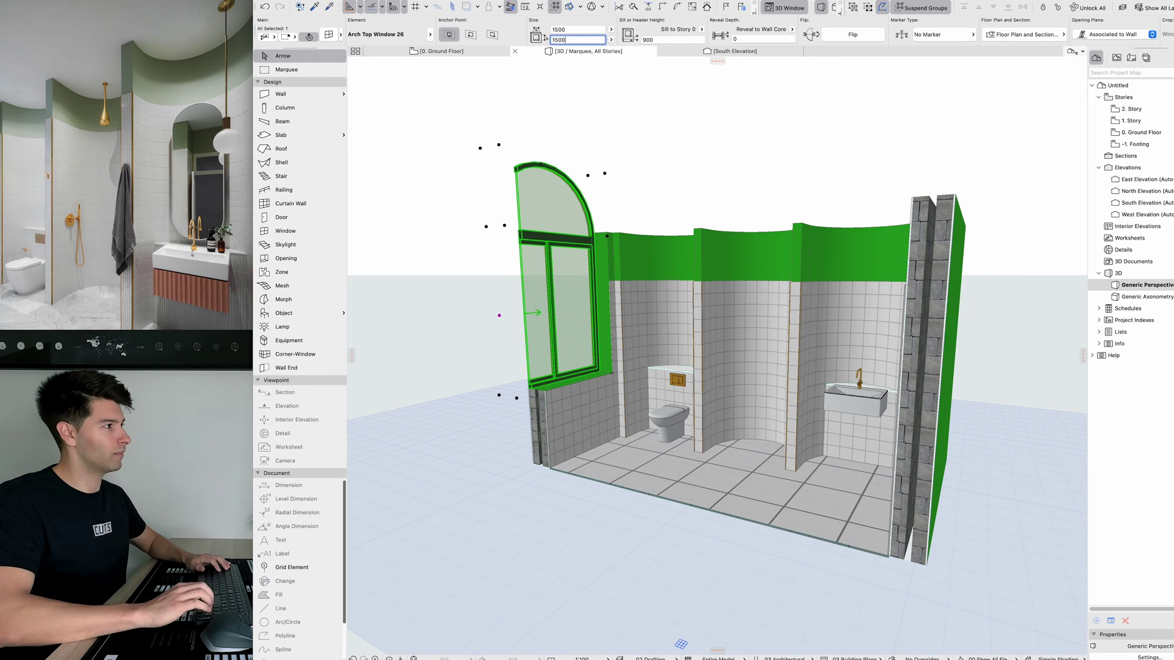
key("Return")
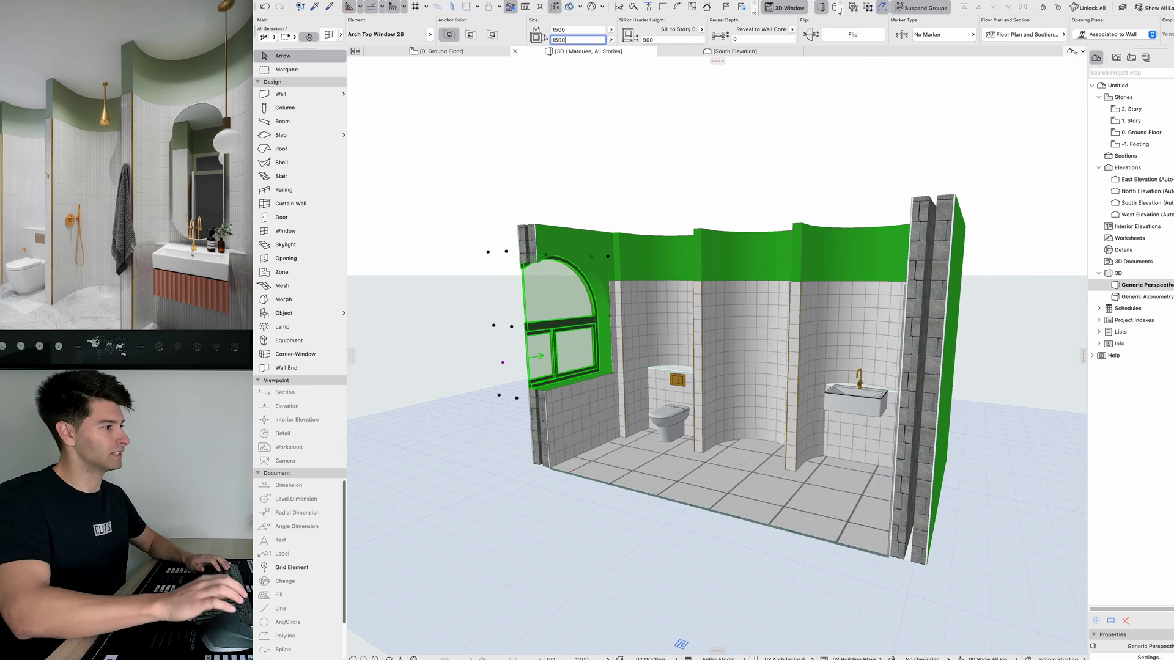
Step: Set the arched window's height to 1700 and its width to 1200
double_click(573, 39)
type("1700")
key("Return")
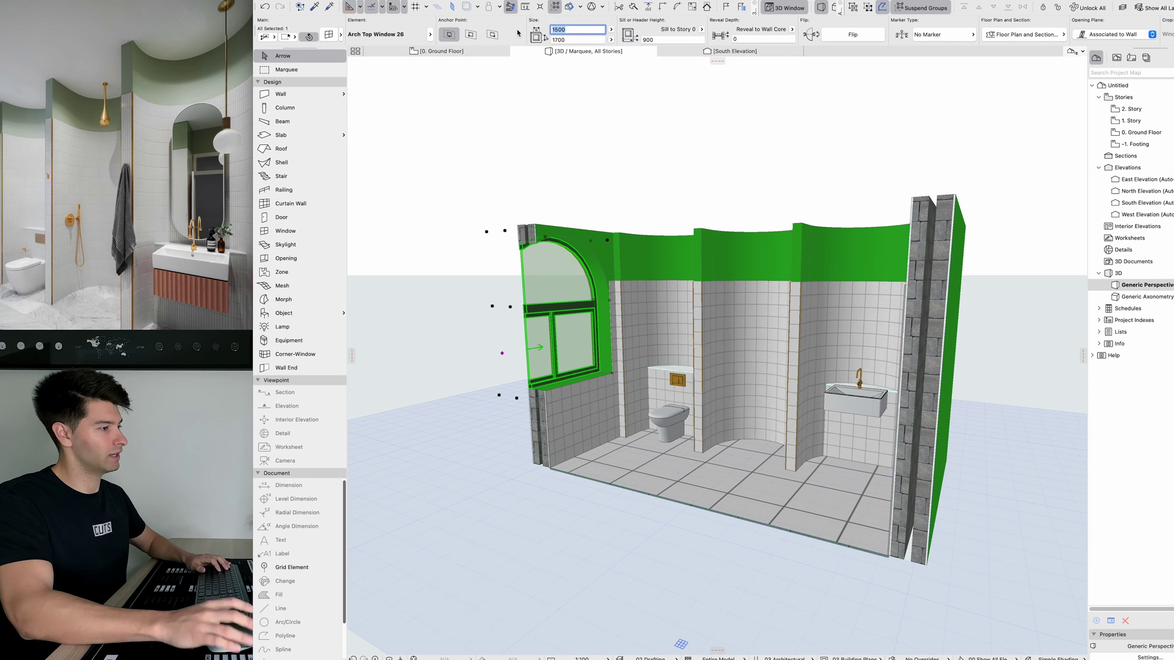
type("1200")
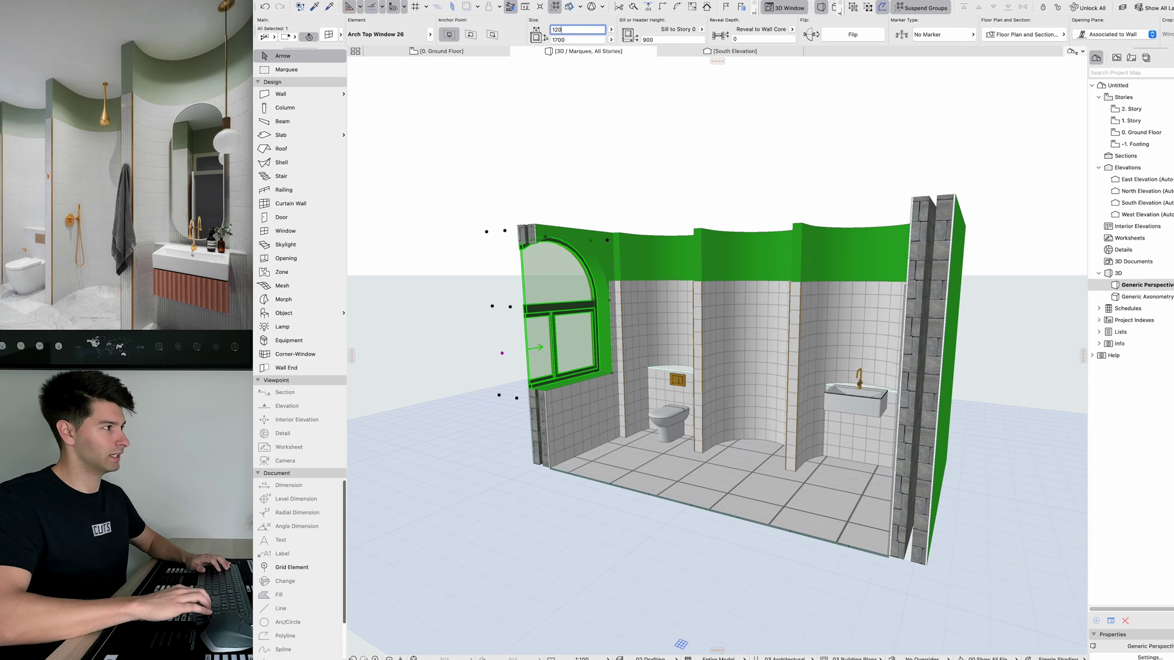
key("Return")
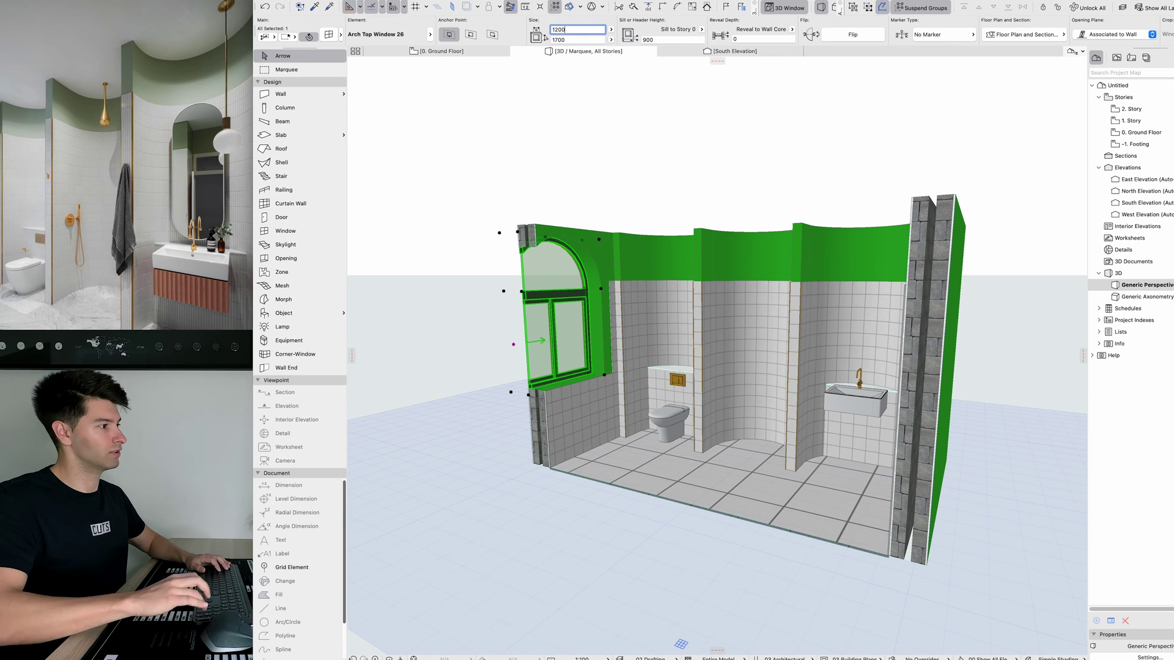
Step: Select the arched opening in the tile wall and resize it to 1200 wide and 1800 high
left_click(513, 107)
left_click(612, 373)
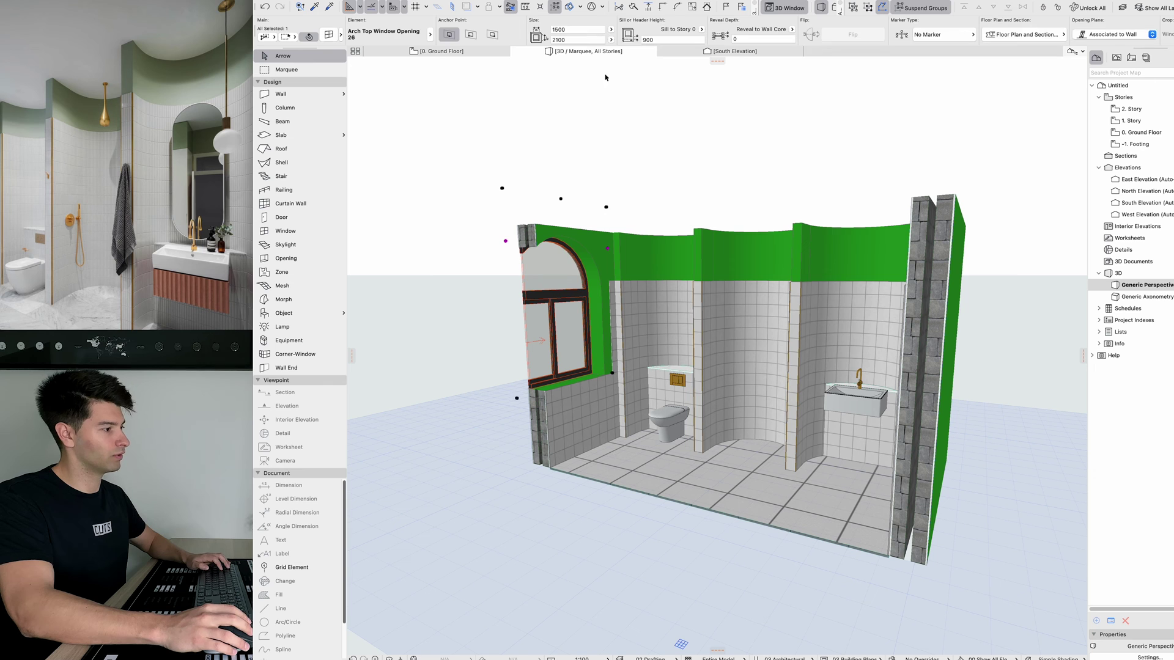
type("1200")
key("Tab")
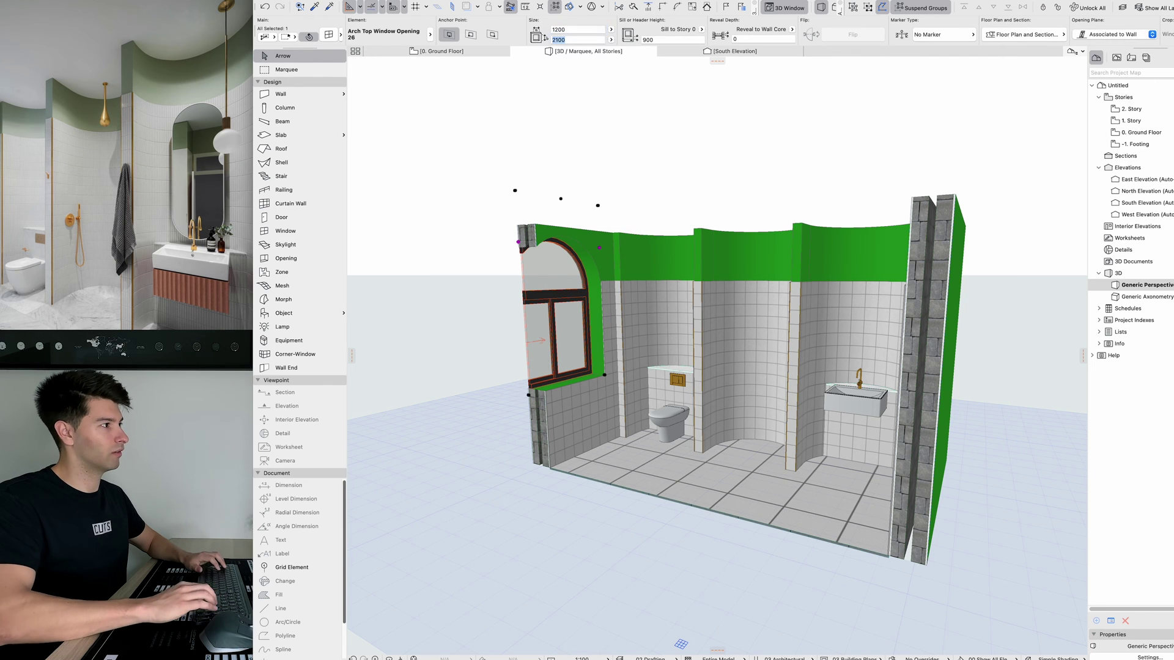
type("1800")
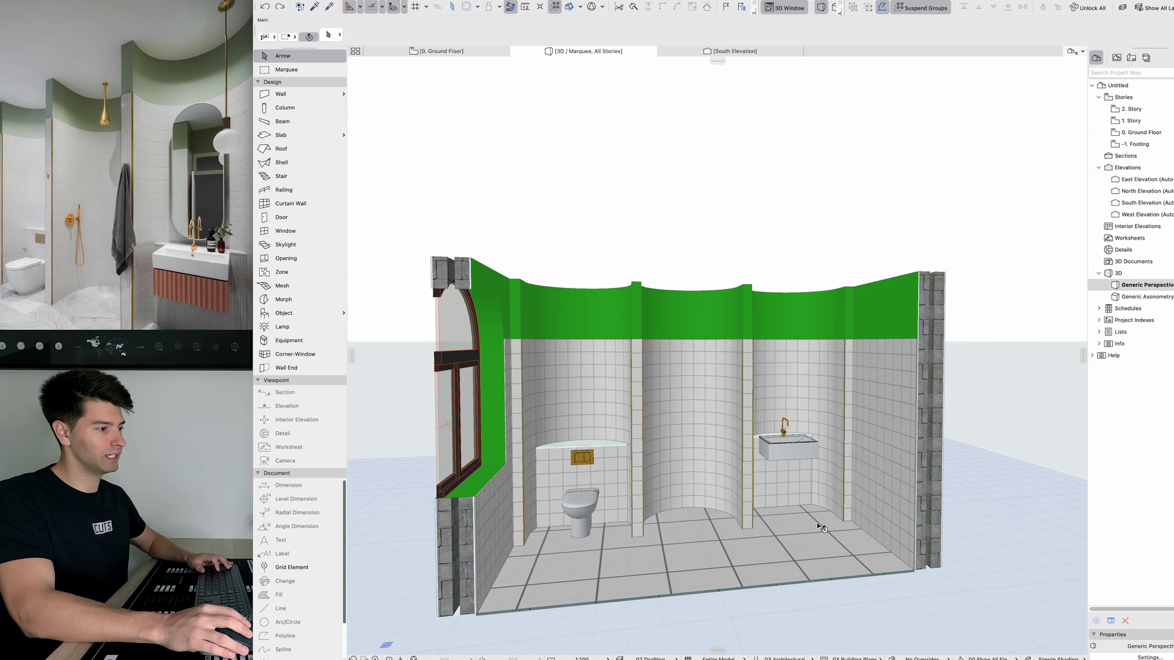
Step: Place a copy of the floor slab on top of the walls as the ceiling, 2720 above project zero
left_click(823, 520)
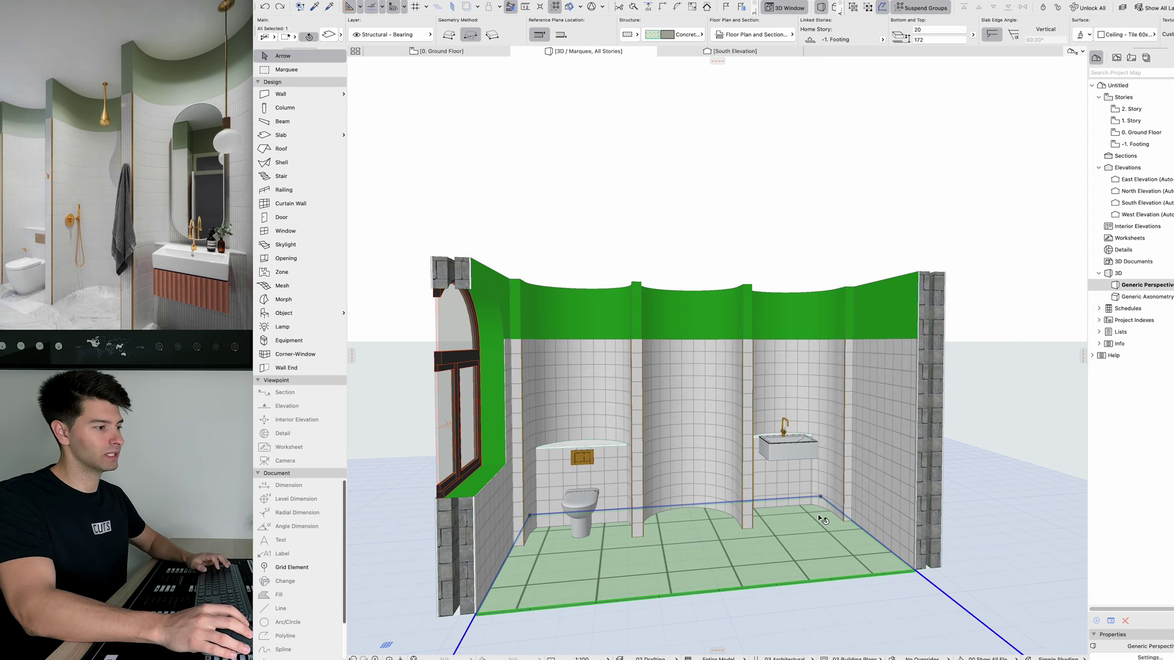
key("super+shift+d")
left_click_drag(821, 503, 865, 347)
left_click(865, 346)
middle_click_drag(772, 438, 752, 414, "shift")
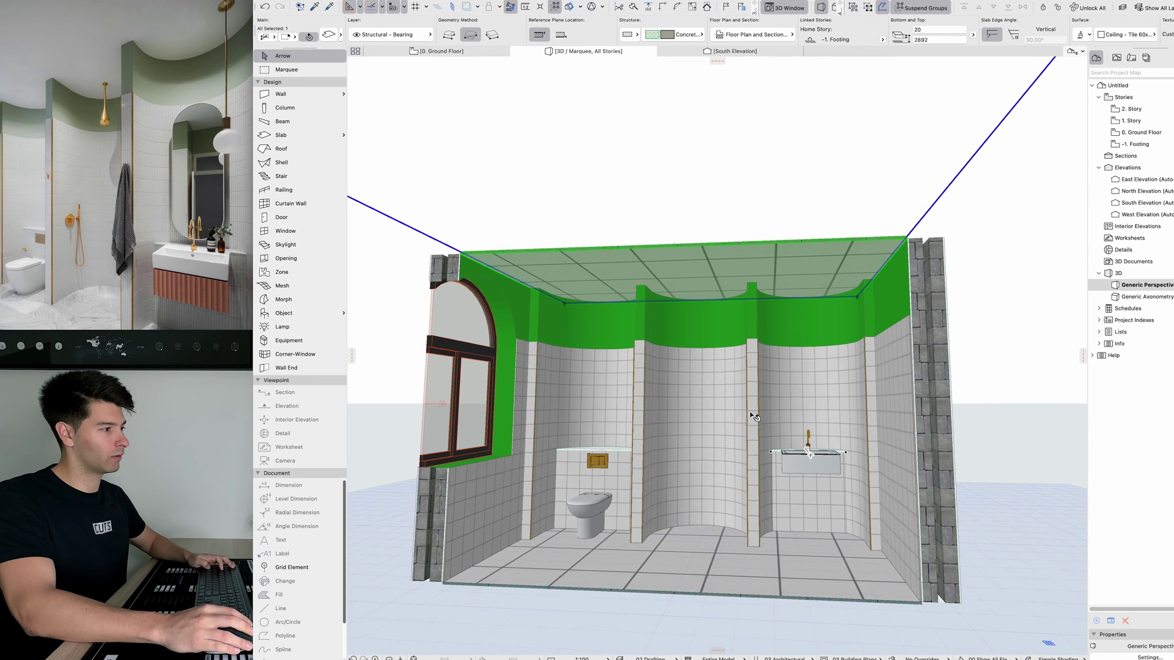
Step: Override all surfaces of the ceiling slab with Stucco - White Fine
key("super+t")
left_click(565, 233)
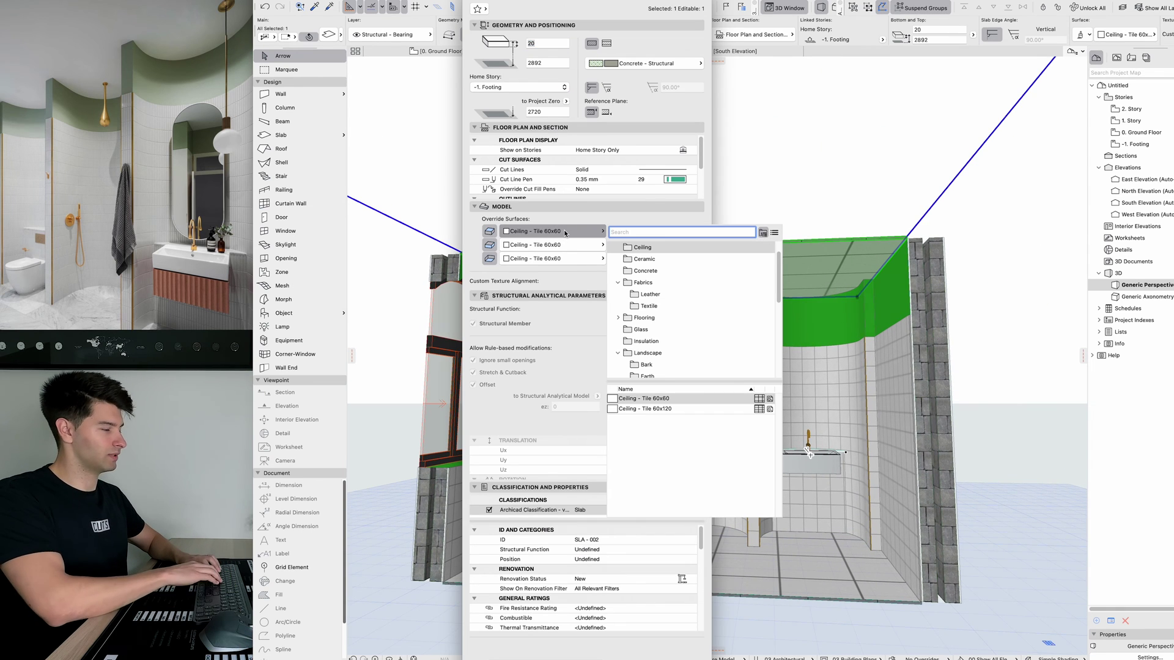
type("plast")
key("Return")
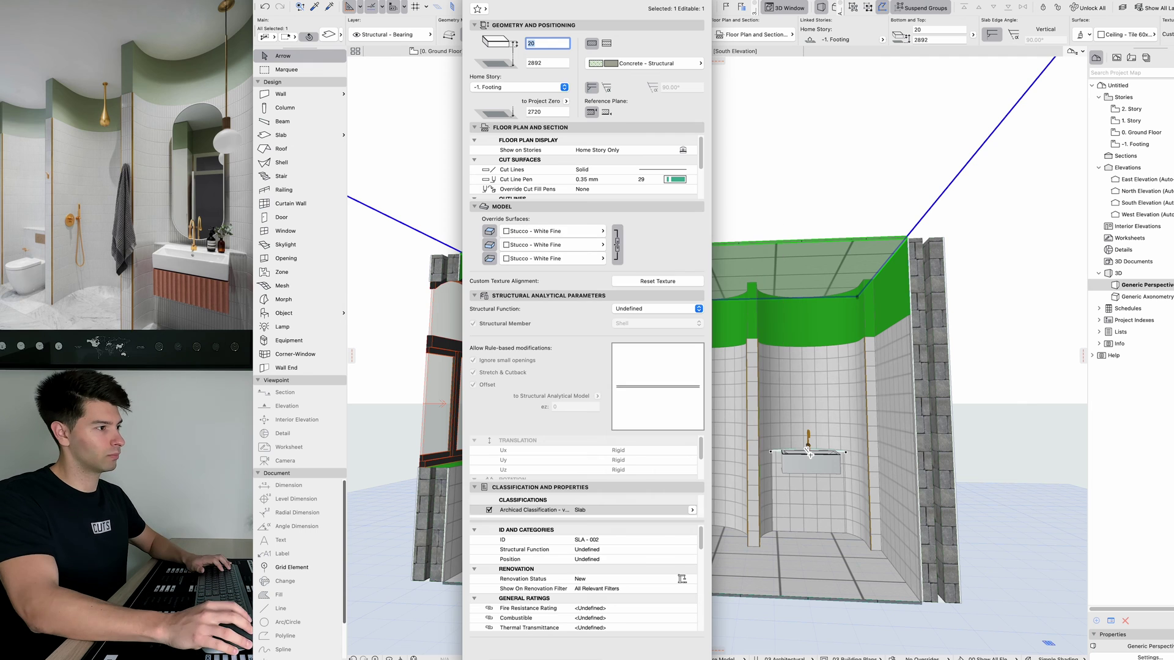
left_click(638, 658)
key("Escape")
middle_click_drag(753, 465, 757, 436, "shift")
Step: On the ground floor plan, draw a marquee around the room that leaves out the wall opposite the alcoves
left_click(442, 51)
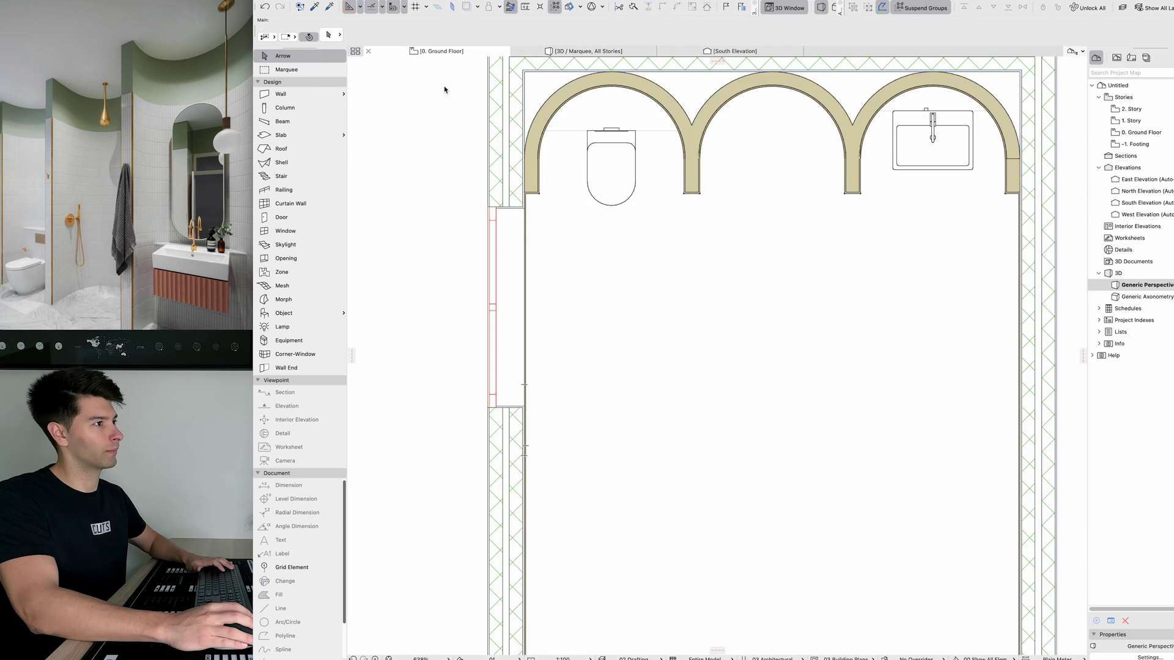
scroll(529, 281, "up", 3)
scroll(537, 287, "down", 2)
scroll(538, 289, "down", 5)
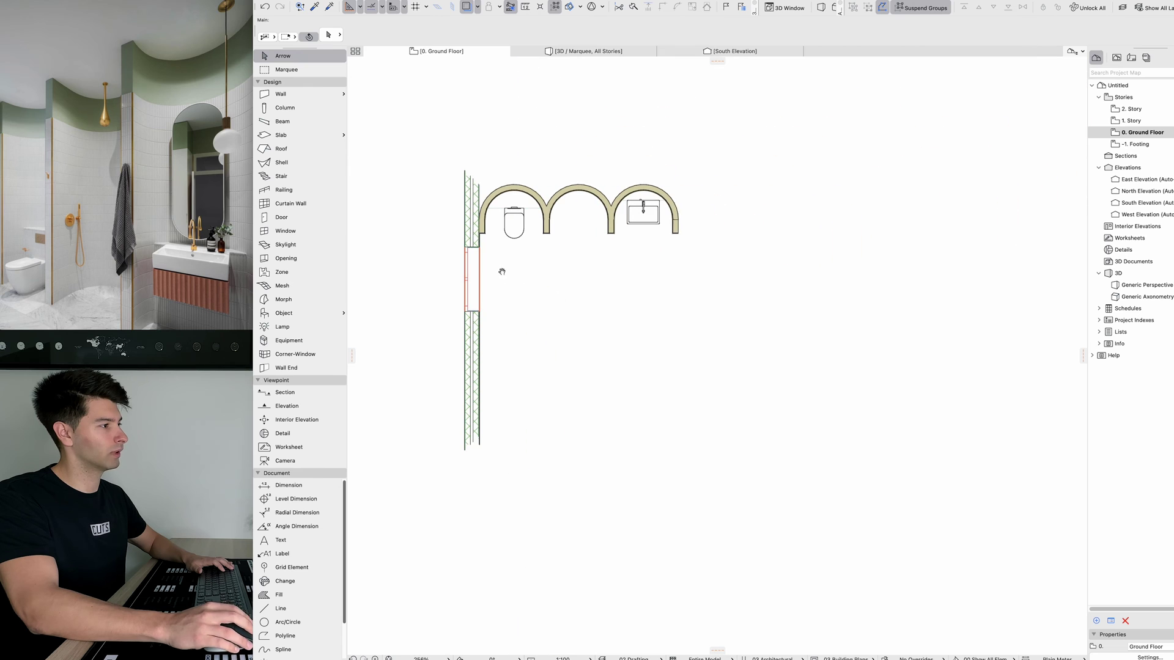
left_click(317, 69)
left_click(421, 128)
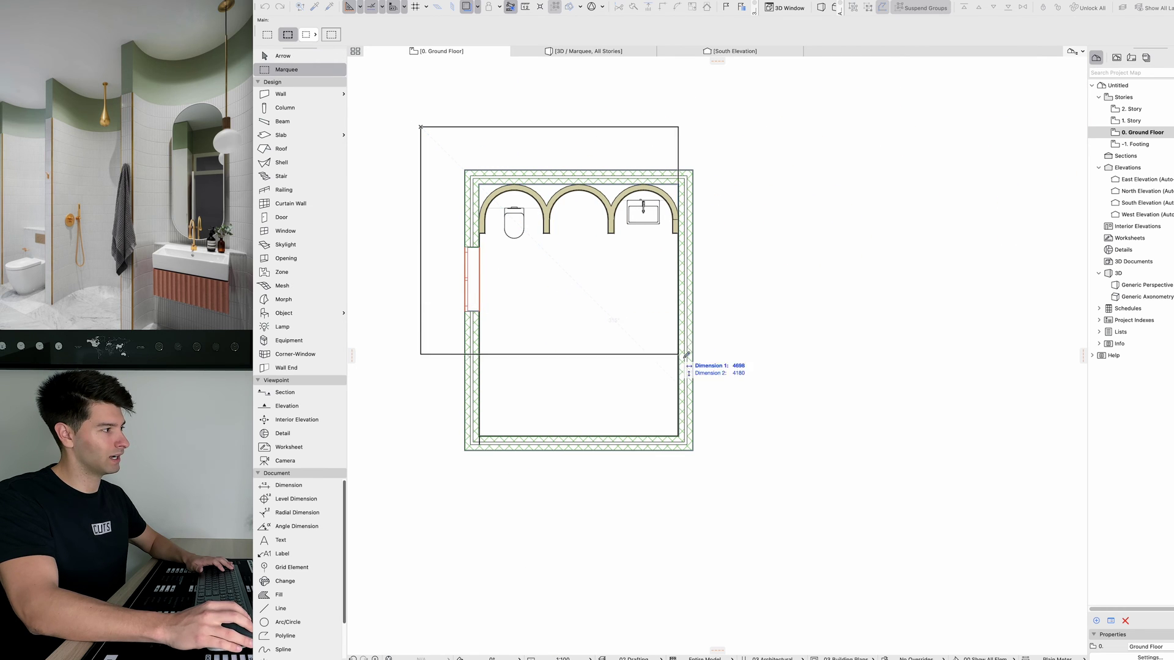
left_click(741, 416)
Step: Show the marquee area in 3D and walk into the room in explore mode
right_click(779, 319)
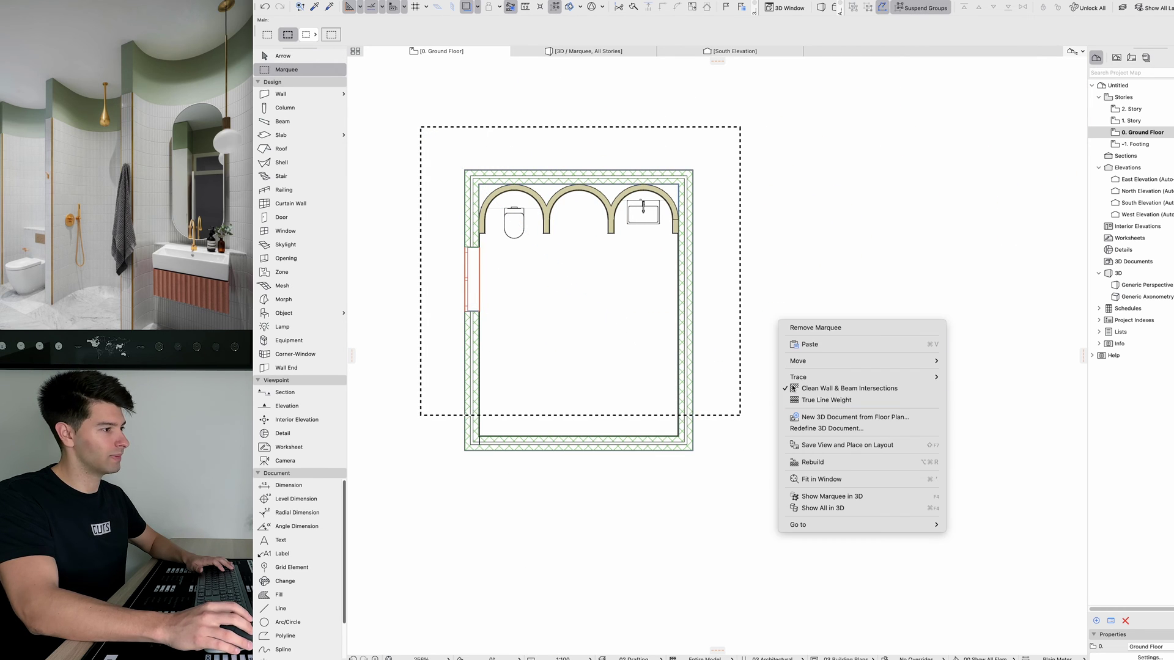
left_click(832, 497)
key("shift+o")
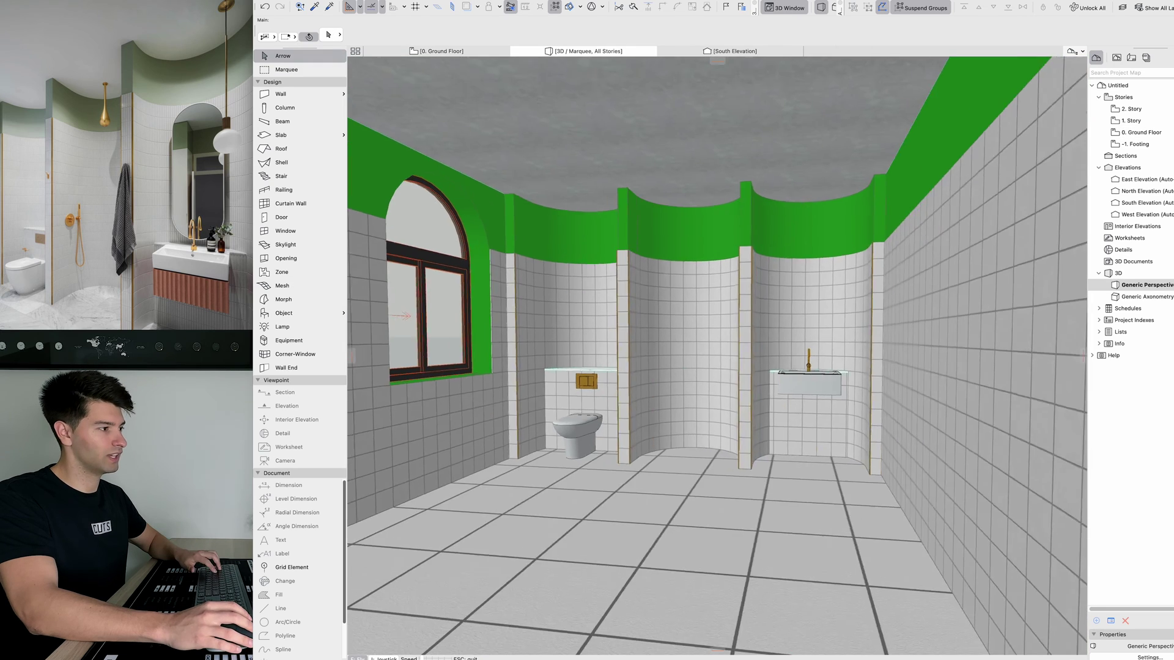
key("w")
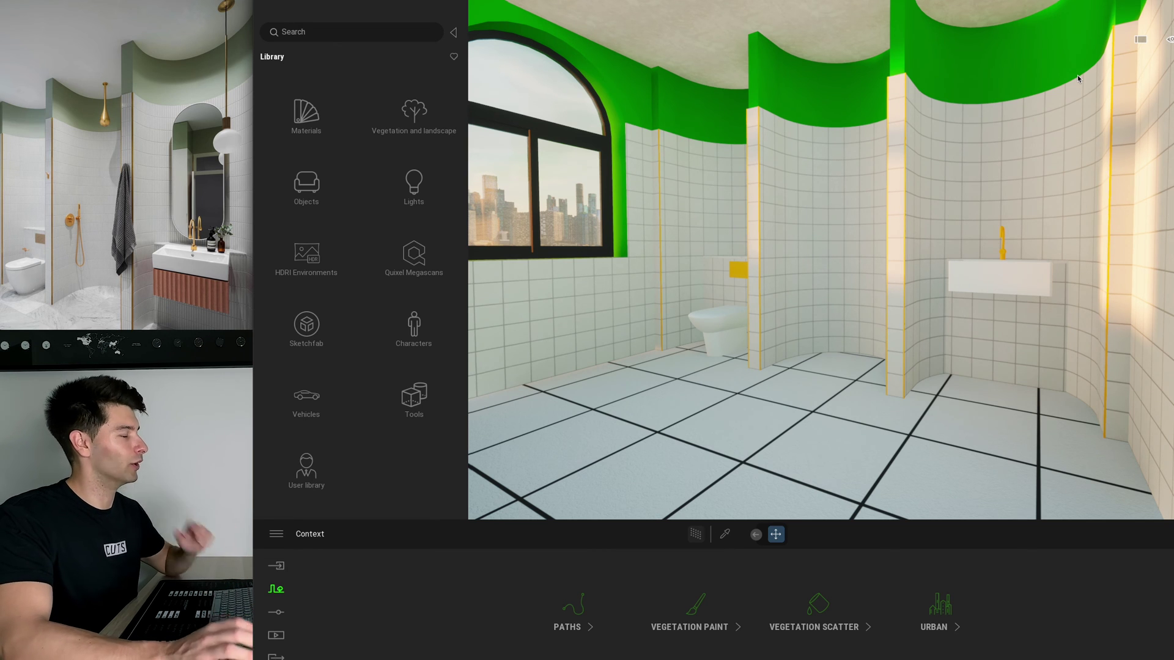
Step: In Twinmotion, apply the light blue Stucco Facade from the Quixel Megascans painted plasters to the green upper walls
left_click(414, 256)
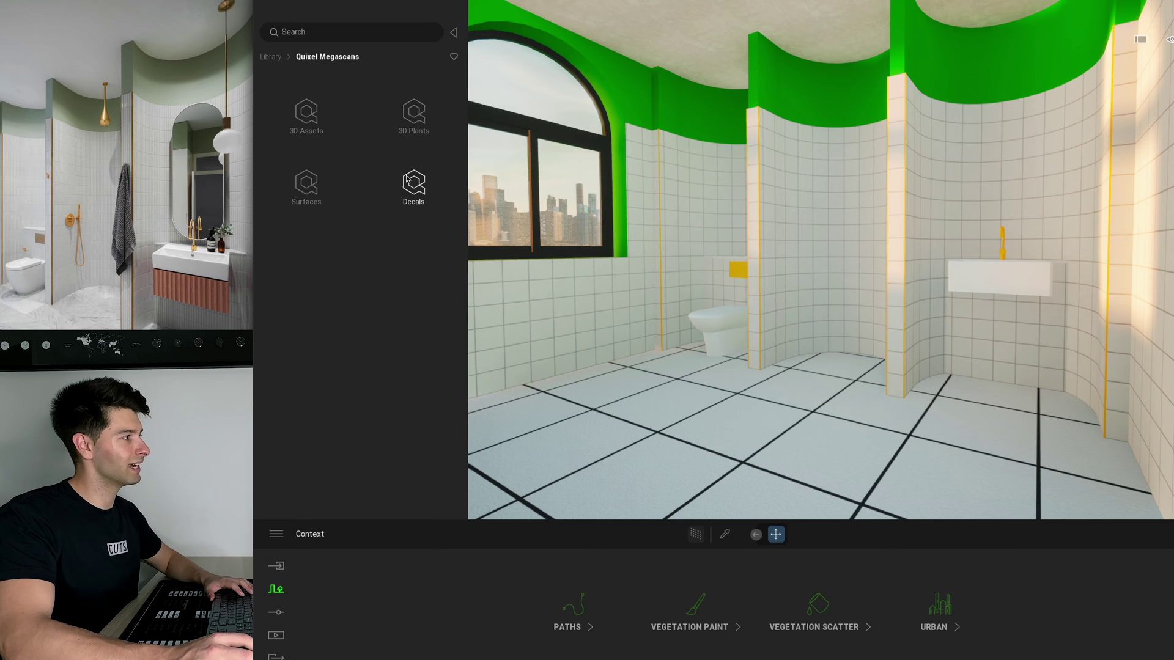
left_click(306, 183)
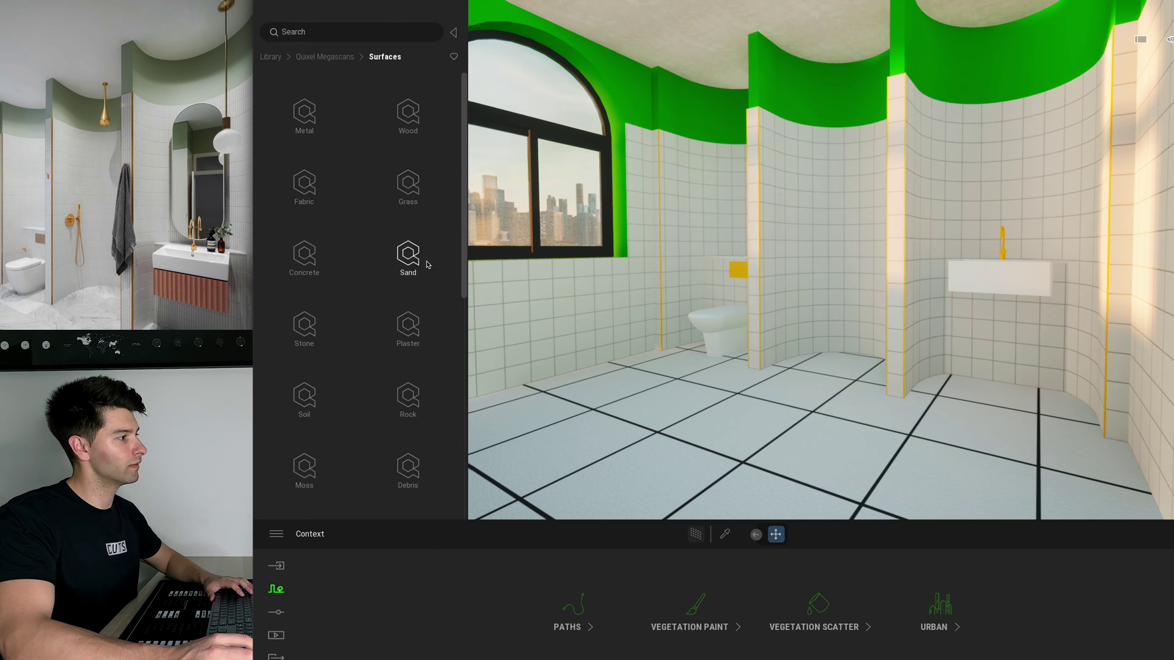
left_click(408, 326)
left_click(414, 187)
left_click(318, 107)
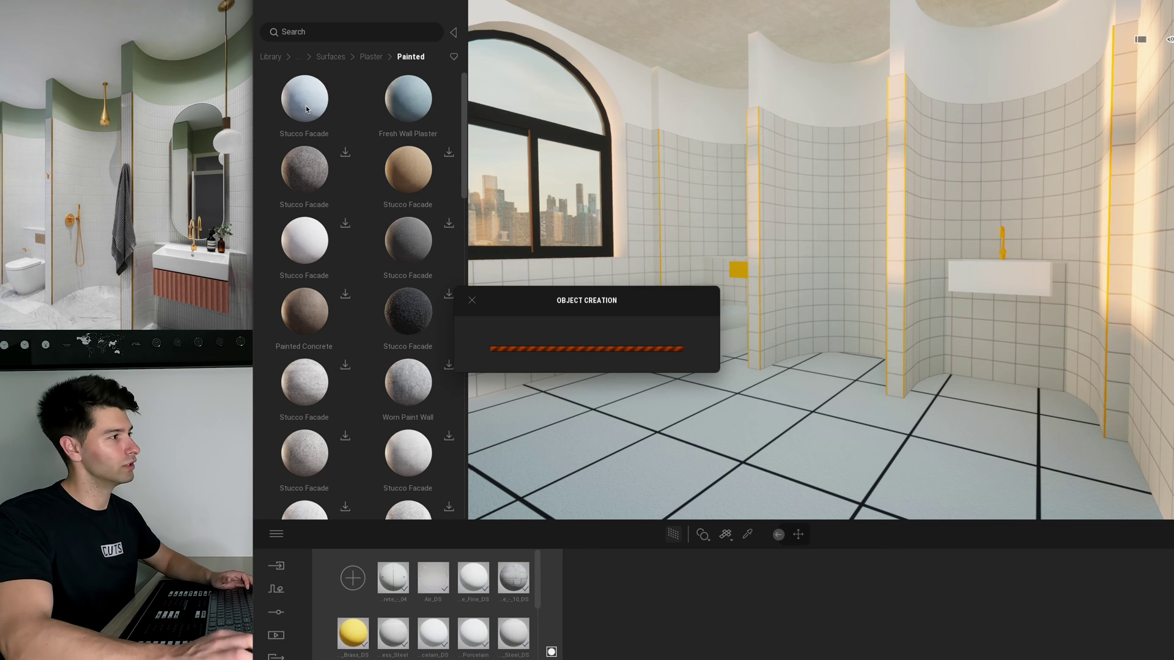
Step: Tint the Stucco Facade material soft sage green with the colour E2EECD
left_click(636, 605)
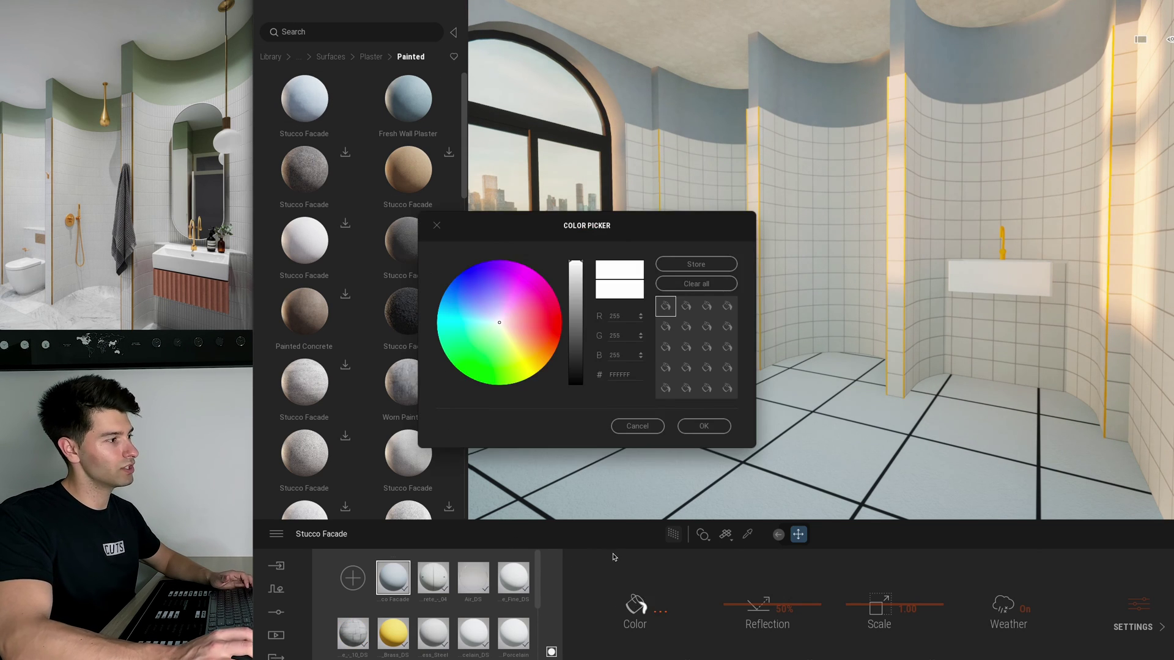
left_click_drag(500, 325, 500, 331)
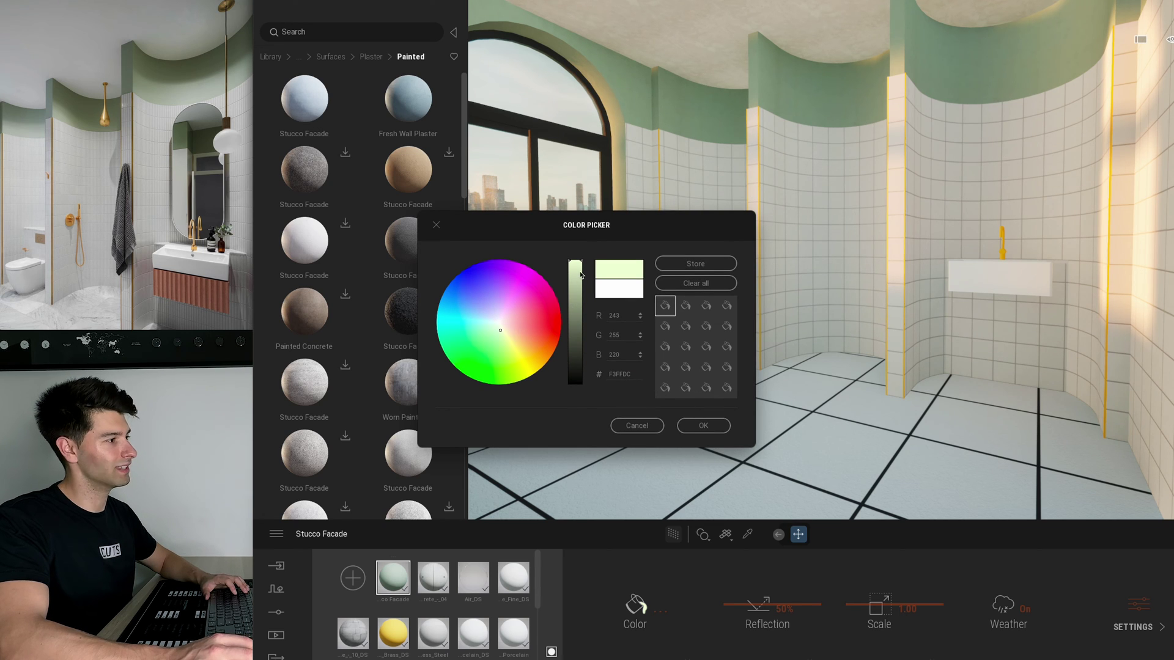
left_click_drag(581, 264, 581, 270)
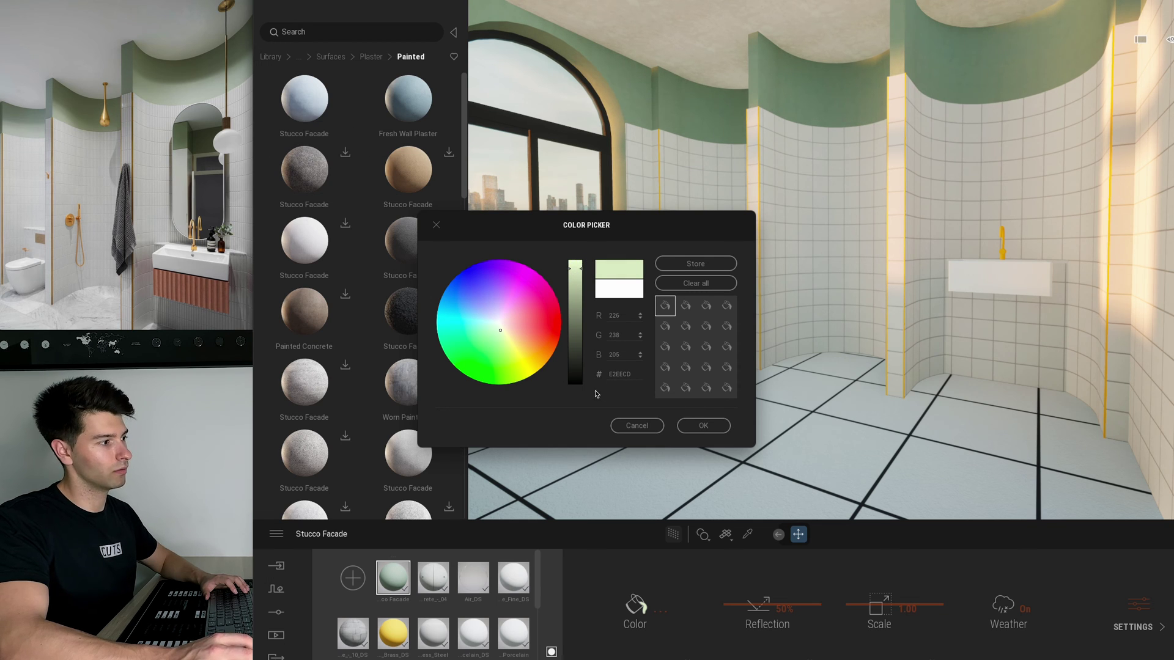
left_click(703, 426)
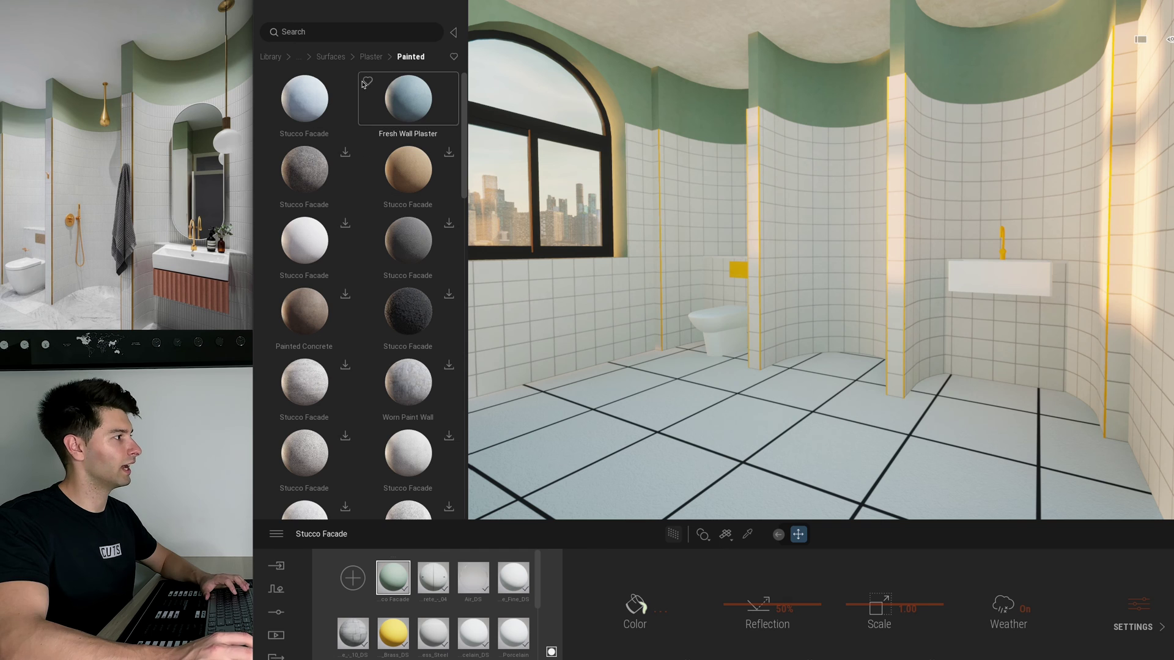
Step: Apply the library's Brass metal material to the basin tap and corner trims, and set its reflection to 59%
left_click(273, 61)
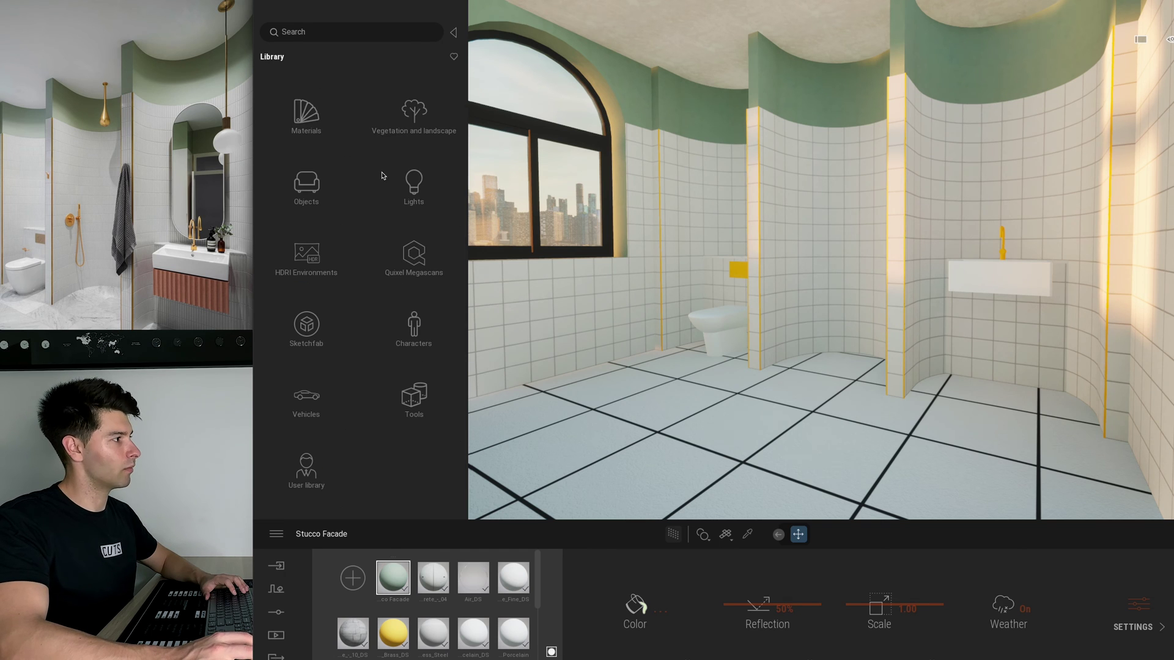
left_click(309, 113)
left_click(408, 113)
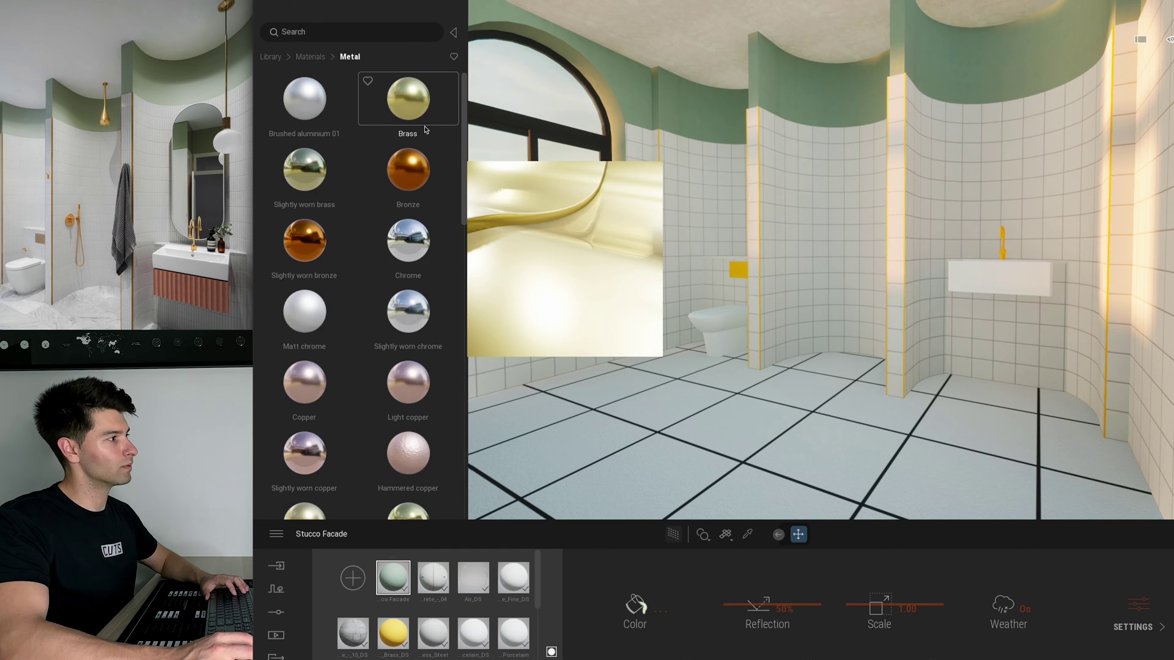
left_click_drag(408, 99, 1003, 236)
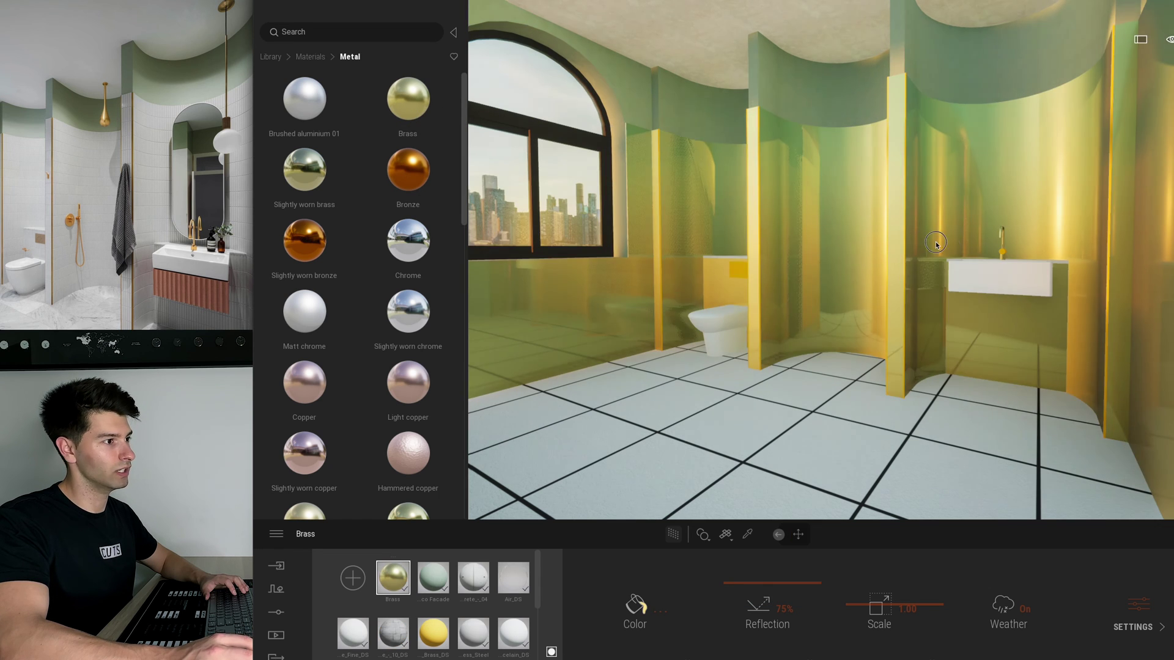
left_click_drag(733, 588, 735, 595)
Step: Change the Brass material's colour to the warmer copper tone F4C99D
left_click(655, 623)
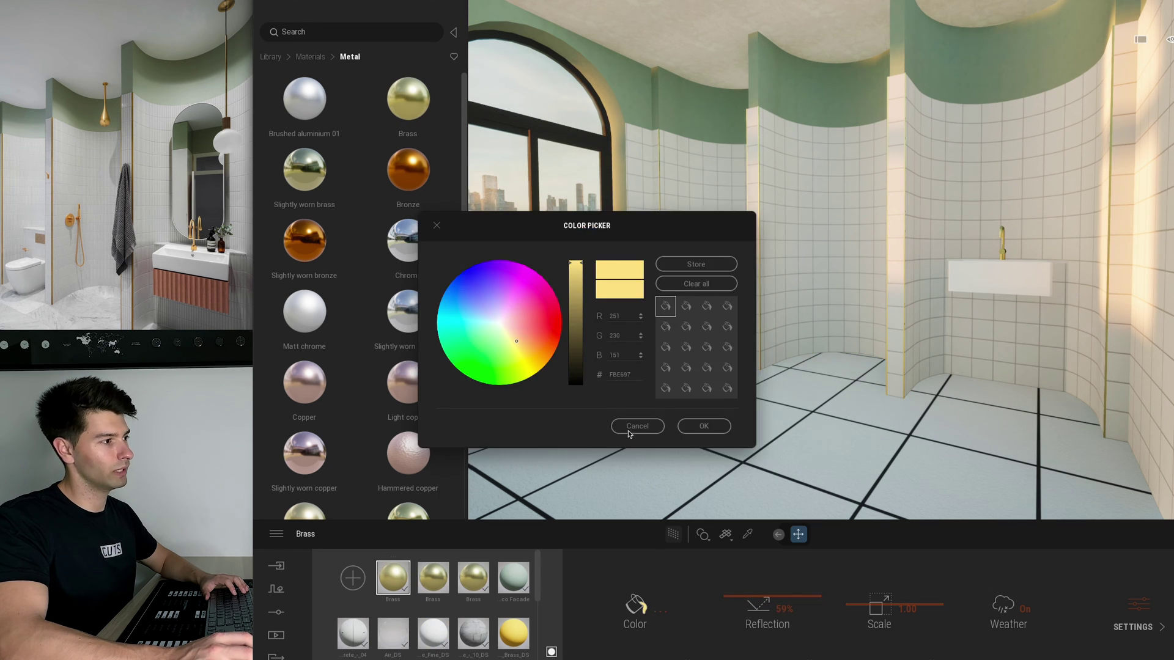
left_click(516, 337)
left_click_drag(516, 336, 521, 328)
left_click_drag(545, 232, 546, 276)
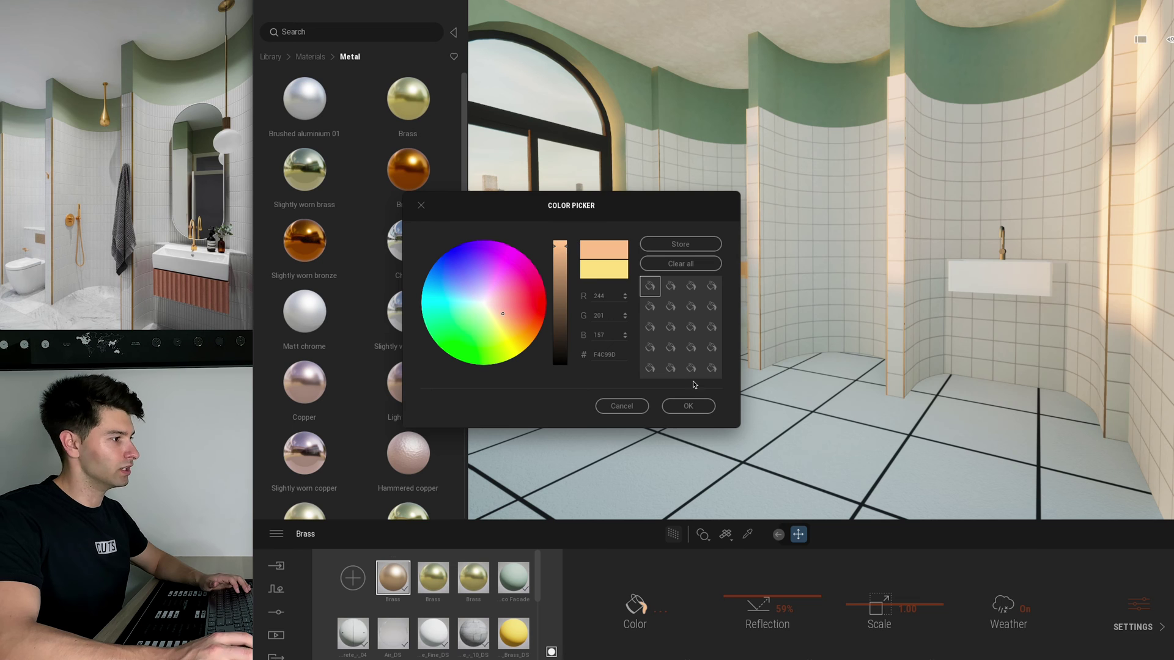
left_click(689, 405)
Step: Apply the white Ceramic Tiles surface from the Quixel Megascans ceramic tiles to the tiled walls
left_click(270, 56)
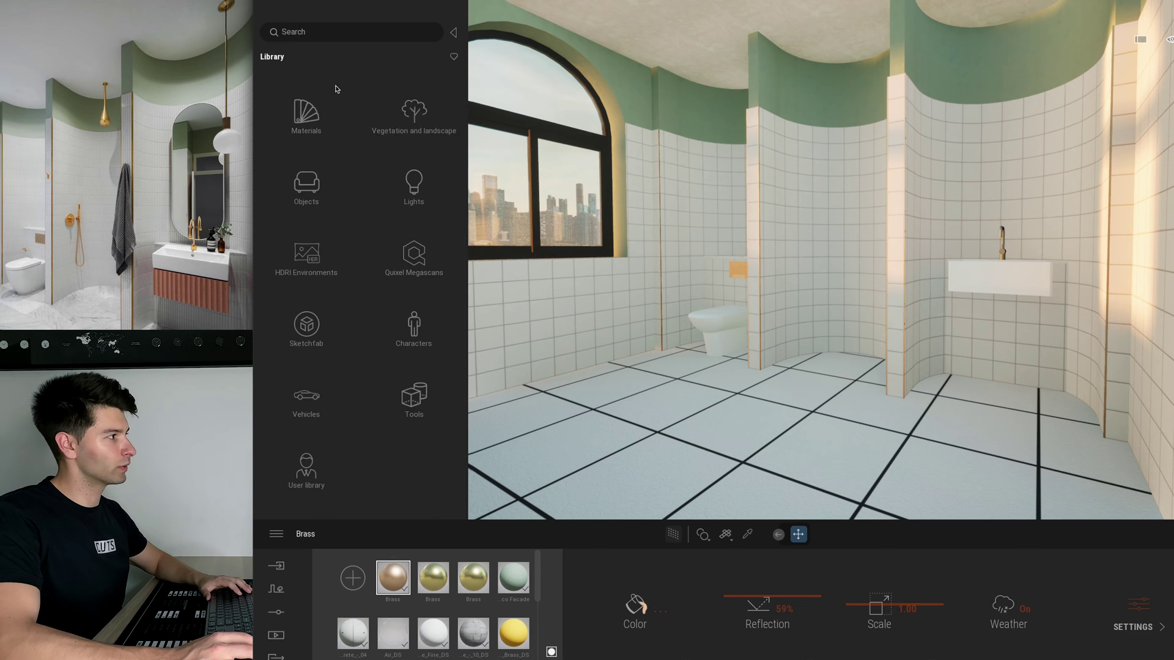
left_click(414, 256)
left_click(408, 182)
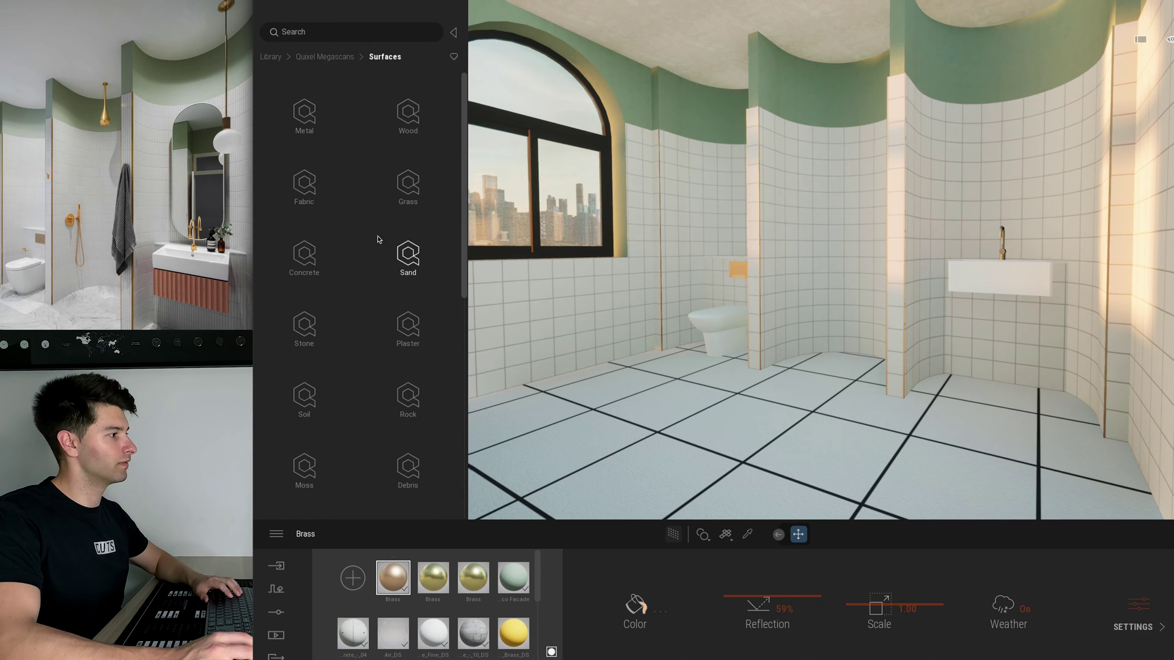
scroll(336, 394, "down", 5)
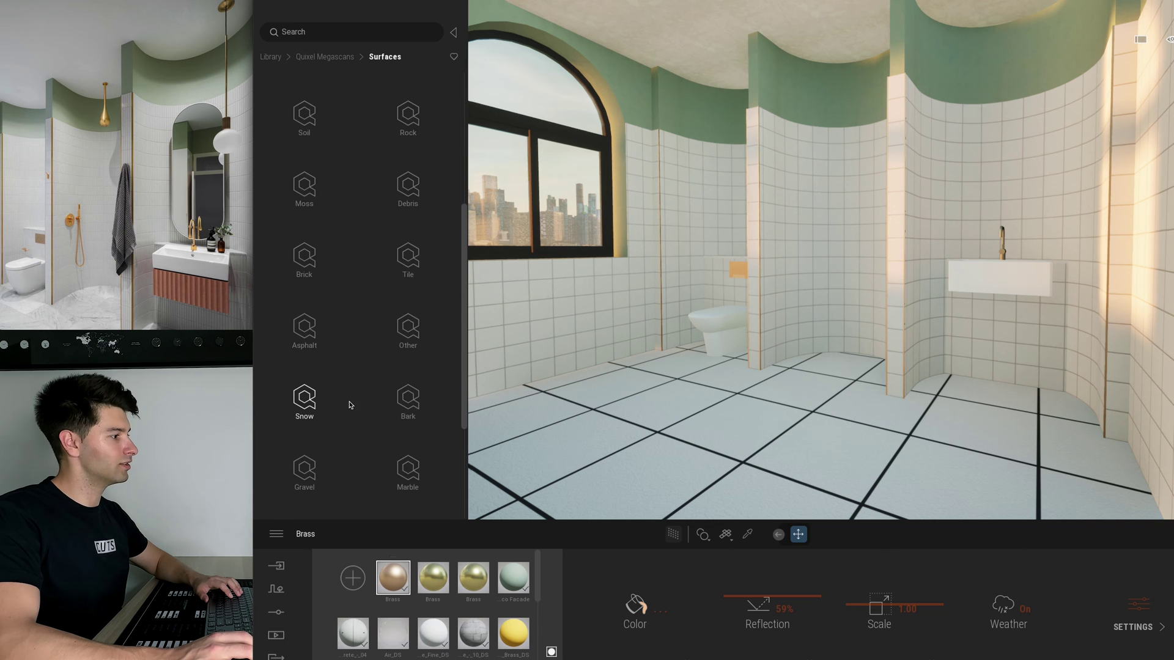
left_click(408, 228)
left_click(311, 119)
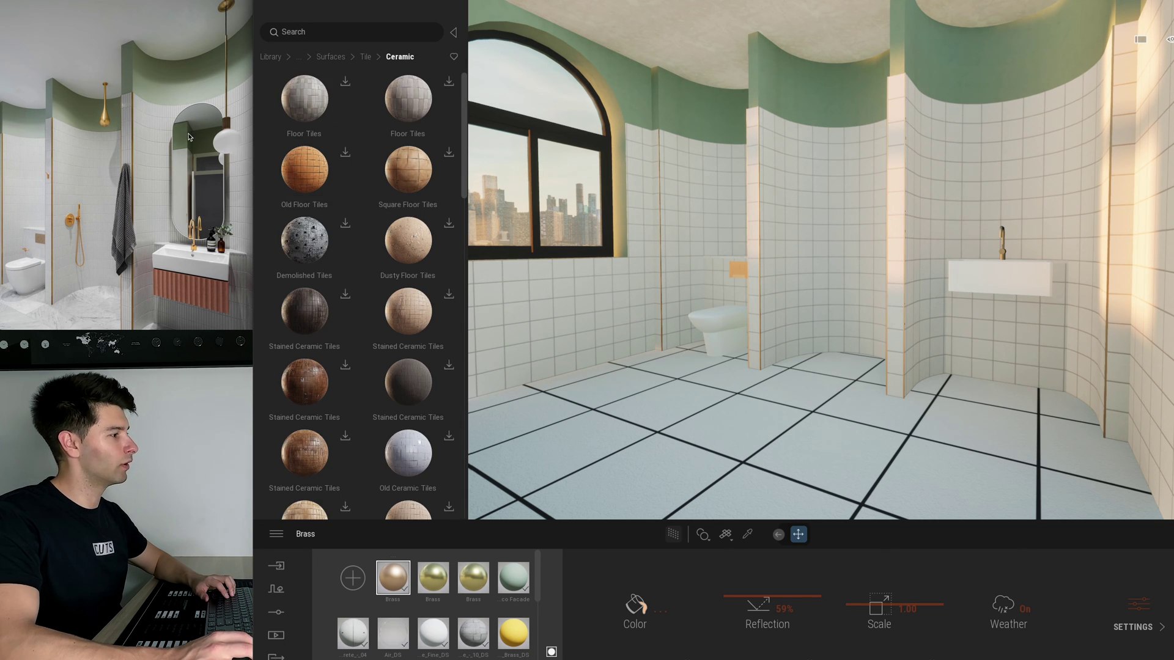
scroll(455, 208, "down", 10)
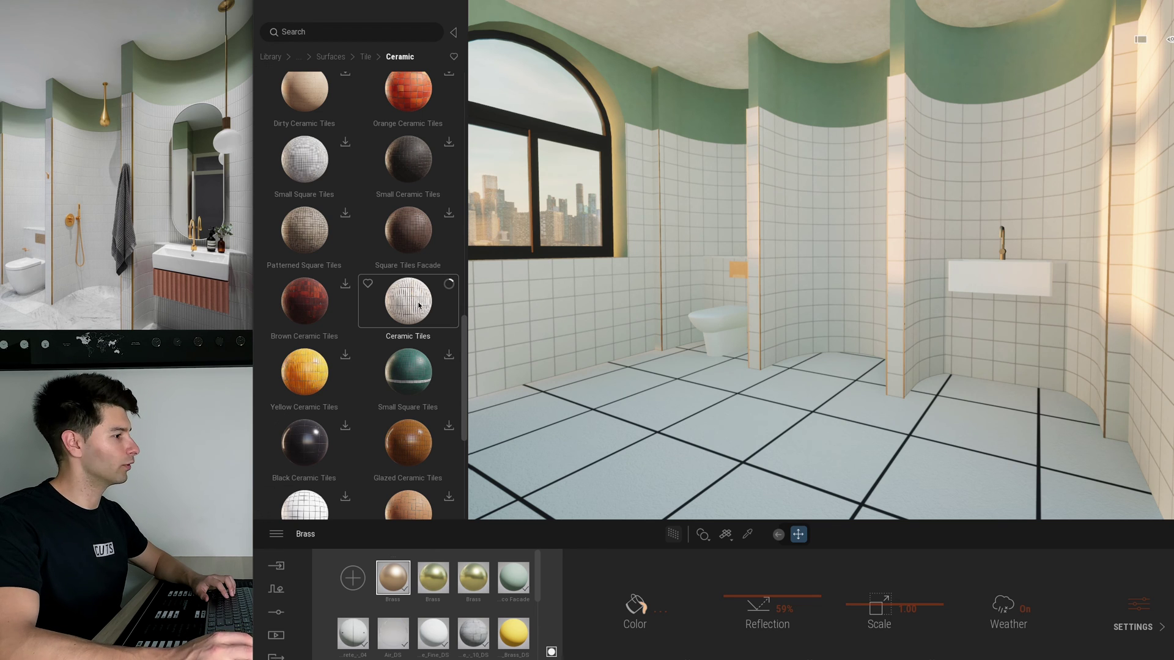
left_click_drag(418, 305, 779, 274)
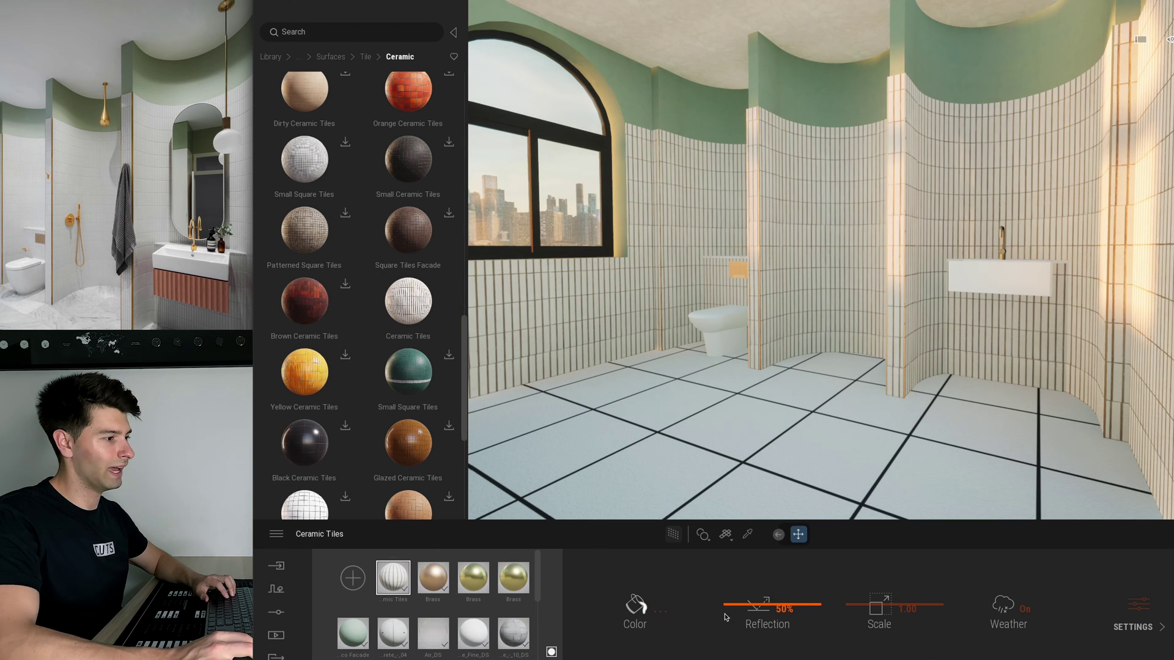
Step: Set the Ceramic Tiles material's reflection to 100% and tint it pale blue with the colour DFE8FF
left_click_drag(732, 604, 728, 561)
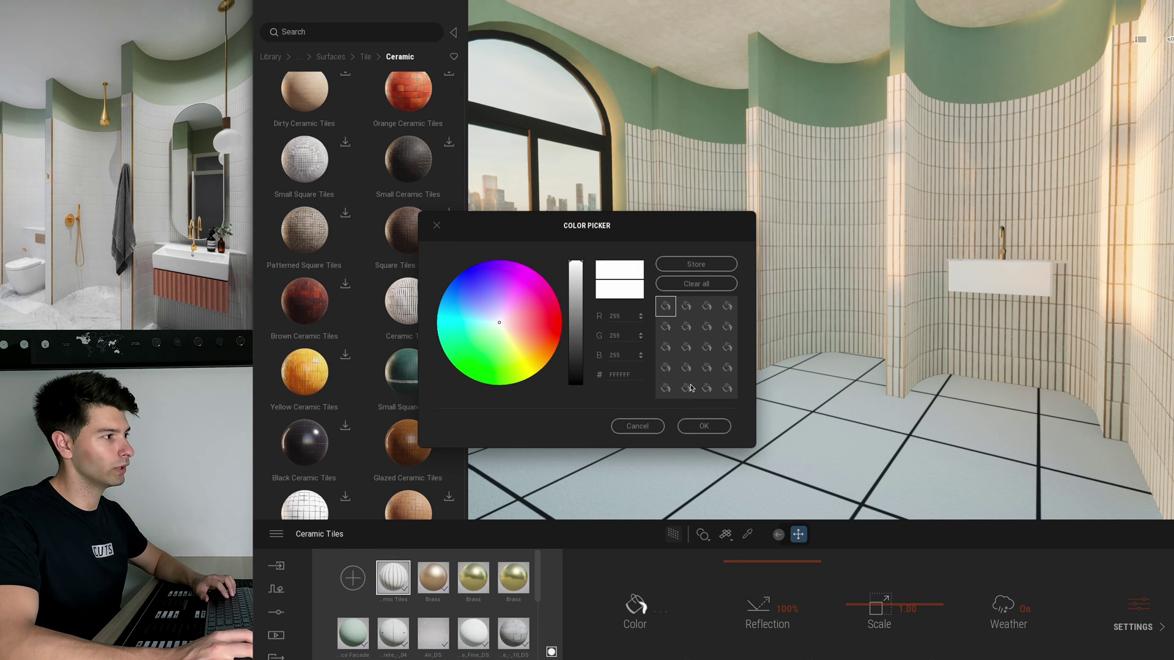
left_click(498, 323)
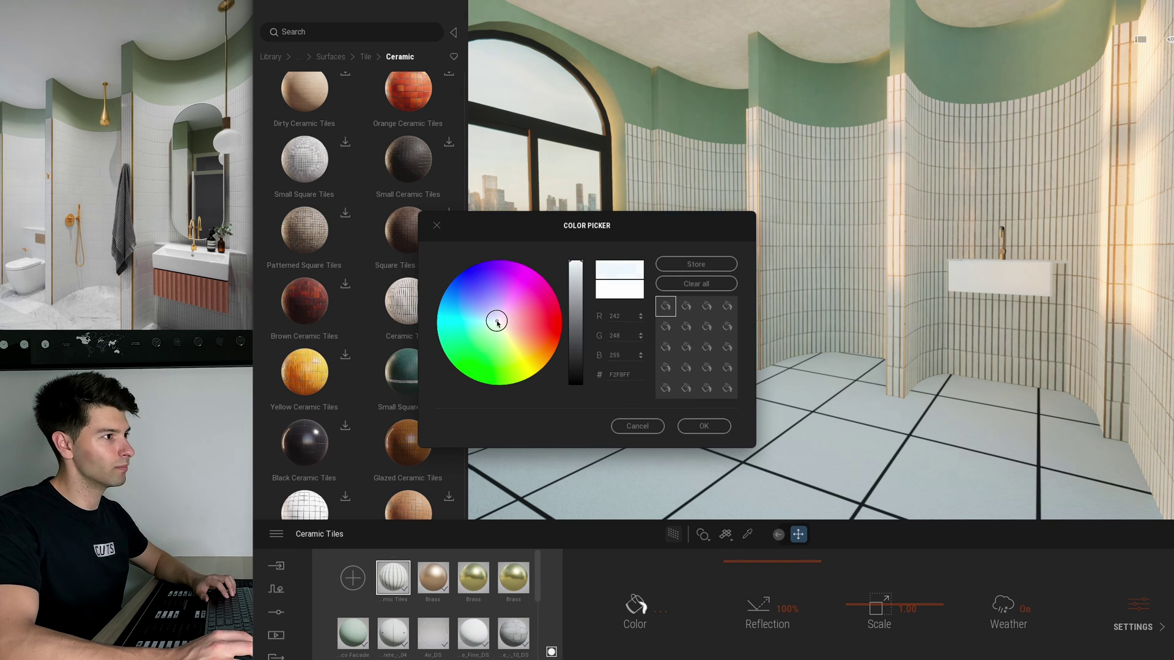
left_click_drag(497, 324, 494, 317)
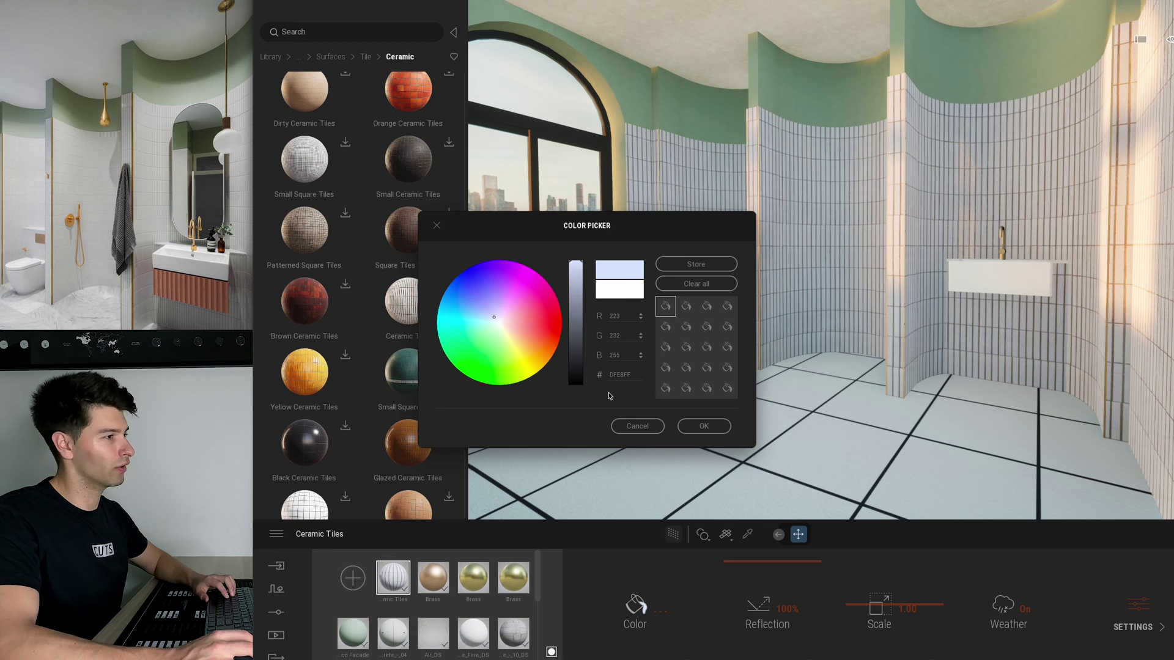
left_click(704, 426)
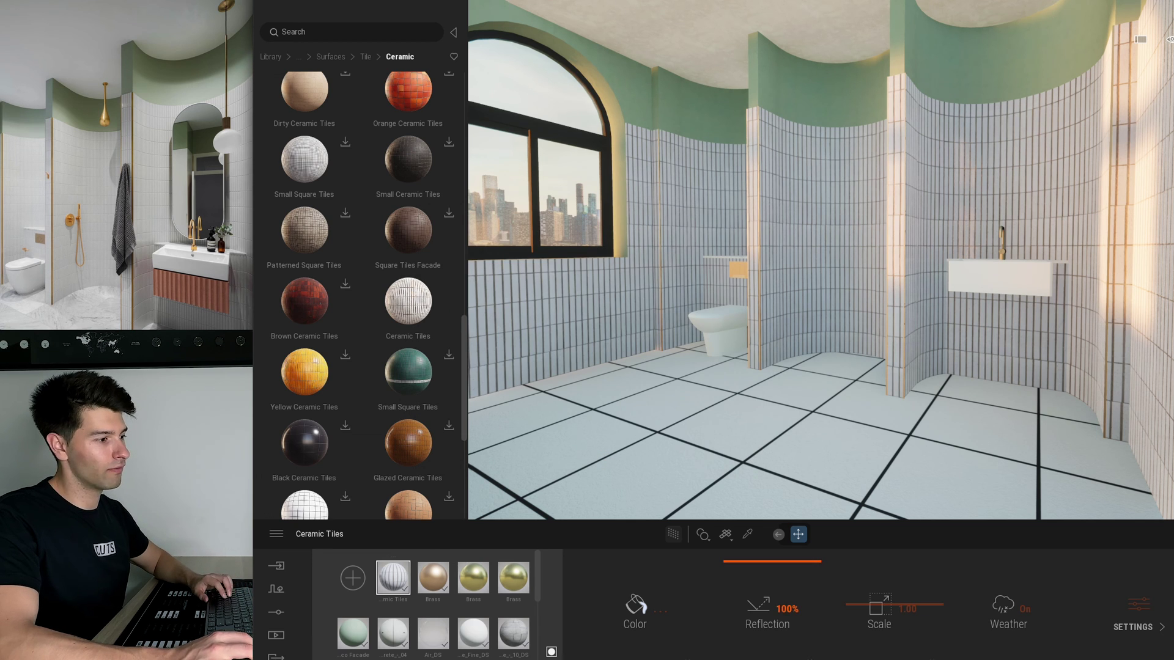
Step: Set the Ceramic Tiles texture's stretch on X to 2.00
left_click(887, 615)
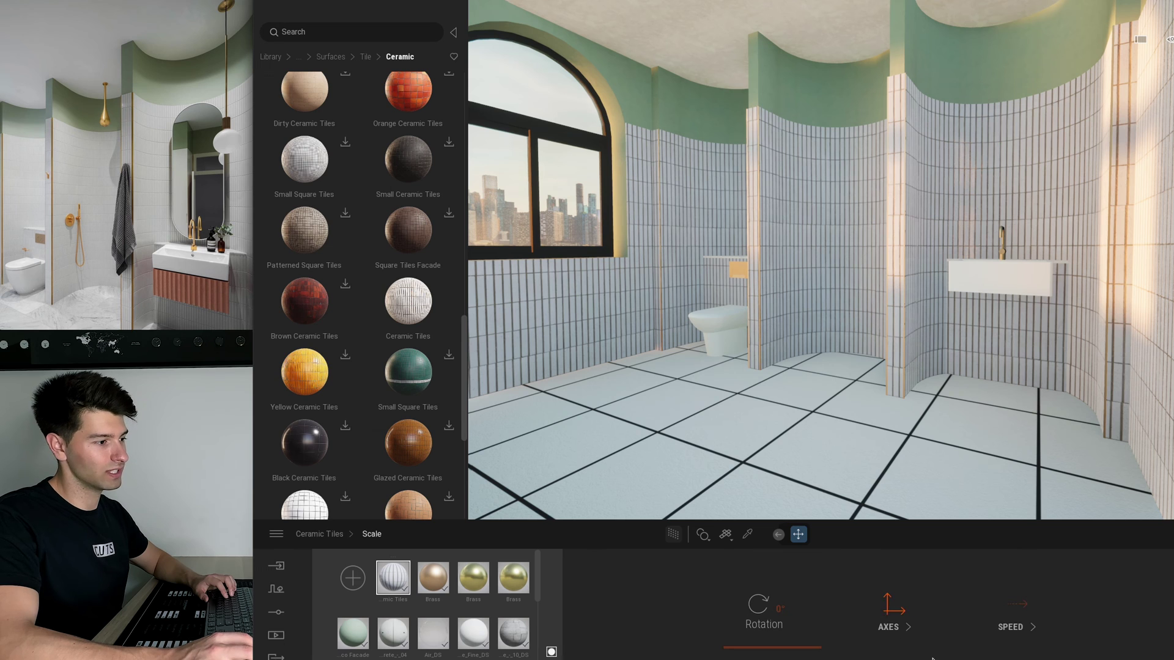
left_click(891, 616)
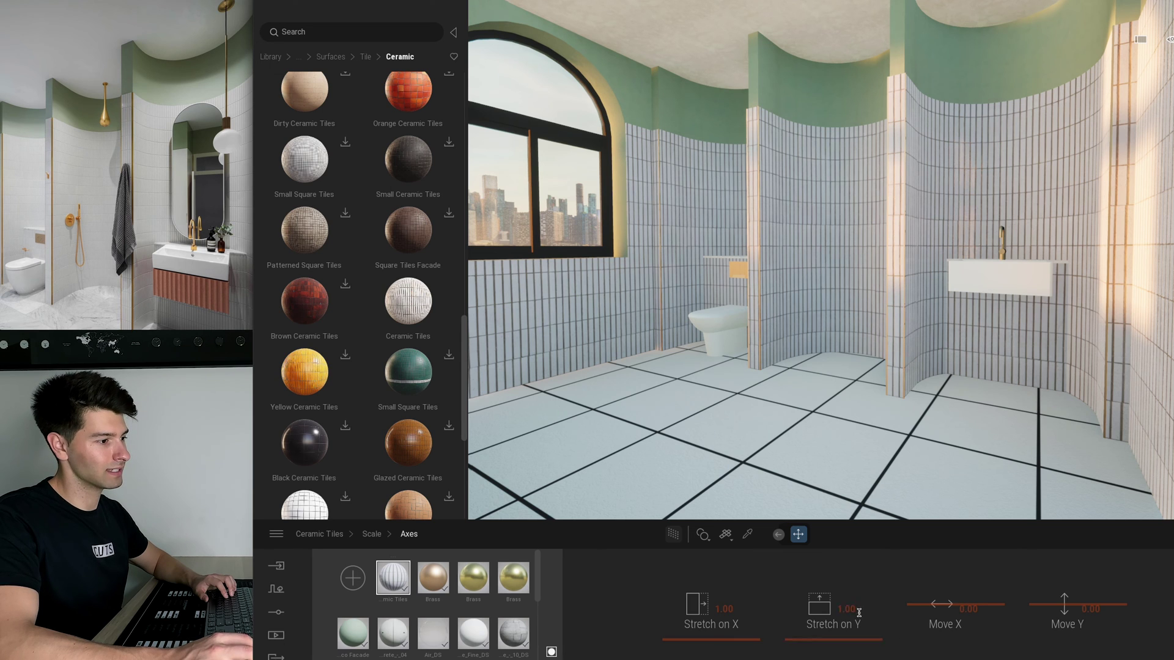
left_click(725, 610)
type(".5")
key("Tab")
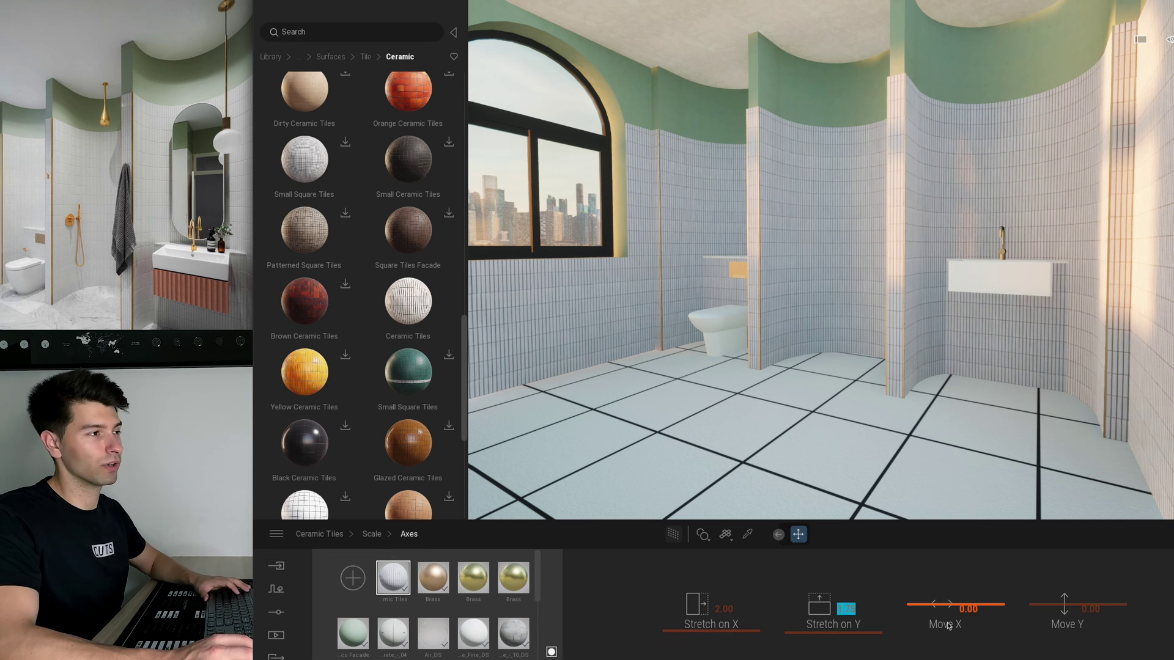
Step: Set the Ceramic Tiles texture's stretch on Y to 1.75 and shift it along Y to -0.19
left_click_drag(1039, 611, 1038, 605)
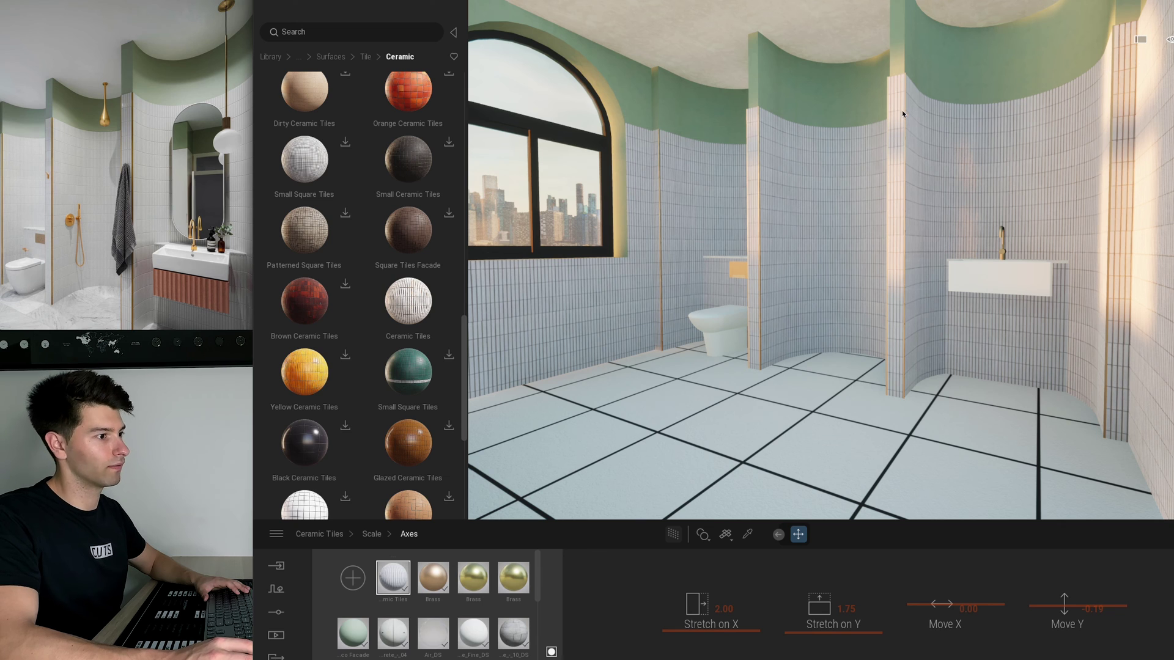
left_click(906, 160)
Step: Apply Plaster coating 02 from the wall covering materials to the bathroom ceiling
left_click(271, 58)
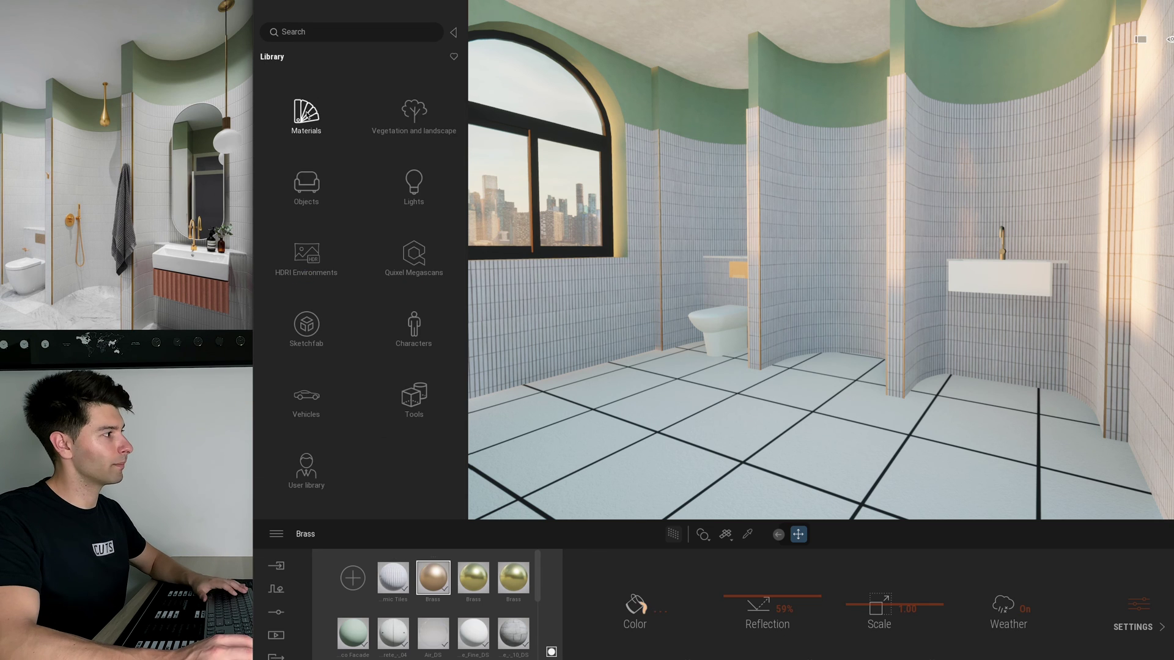
left_click(308, 116)
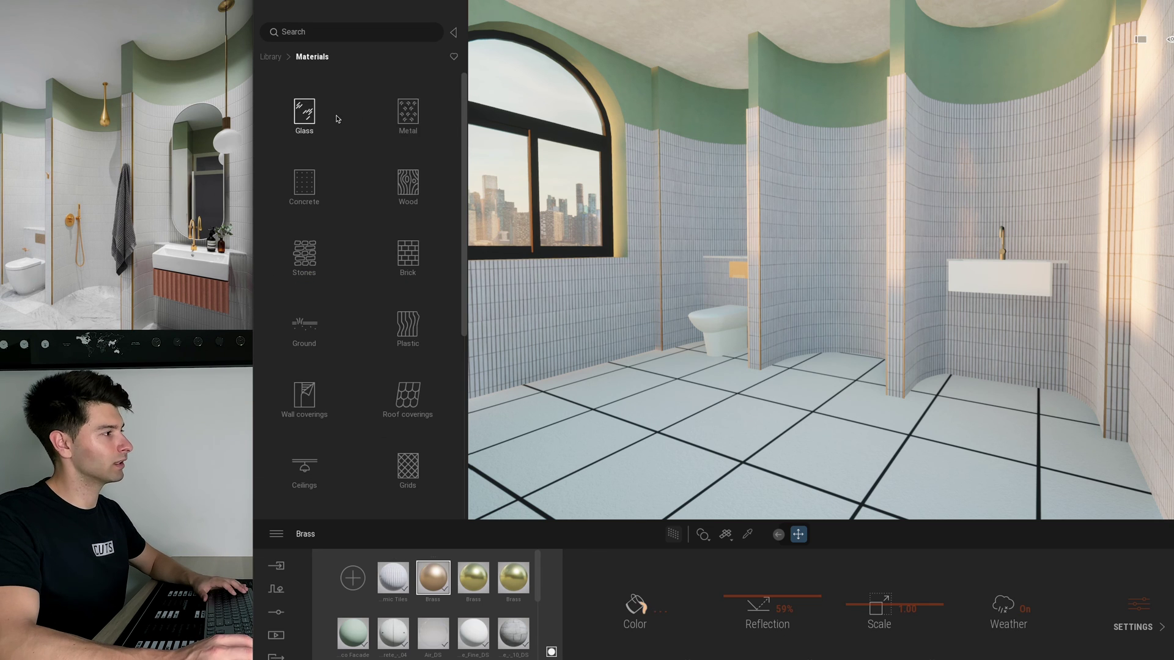
left_click(330, 403)
left_click_drag(395, 119, 653, 36)
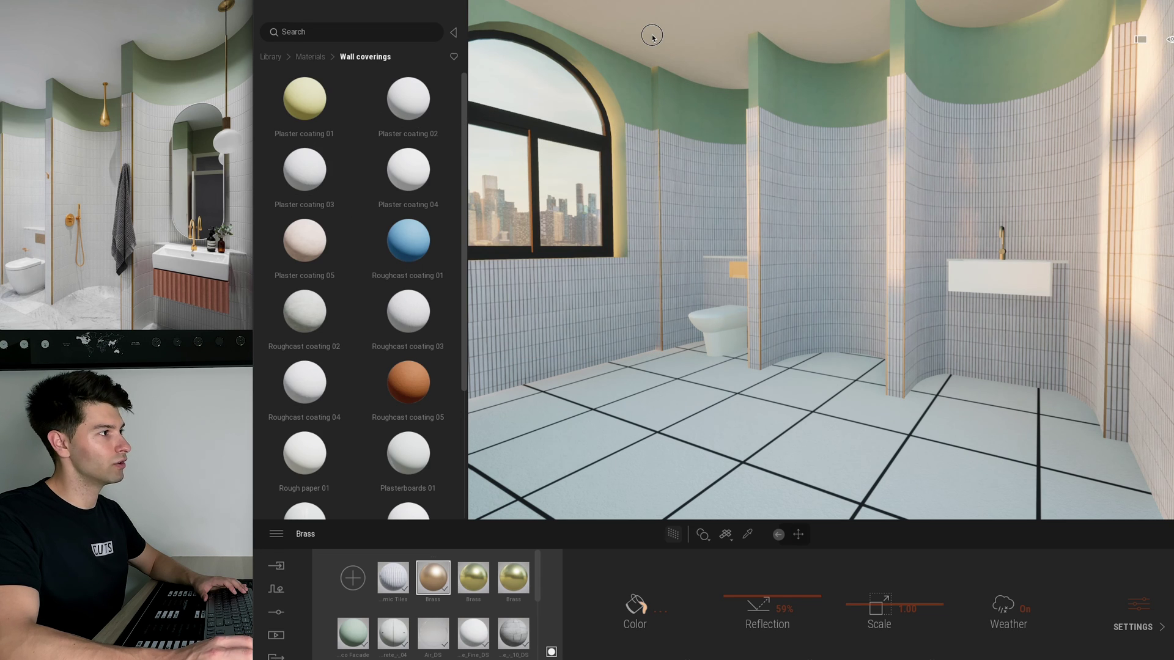
Step: Tint the ceiling's Plaster coating 02 pale blue with the colour DCE8FF and raise its reflection to about 46%
left_click(635, 608)
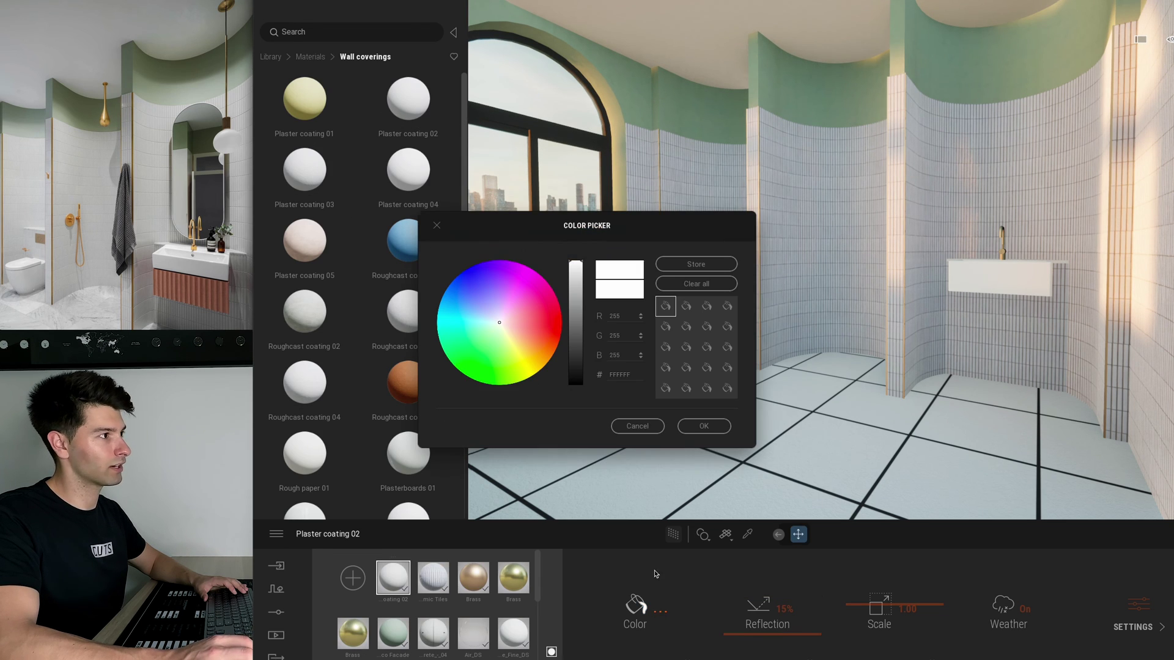
left_click(495, 322)
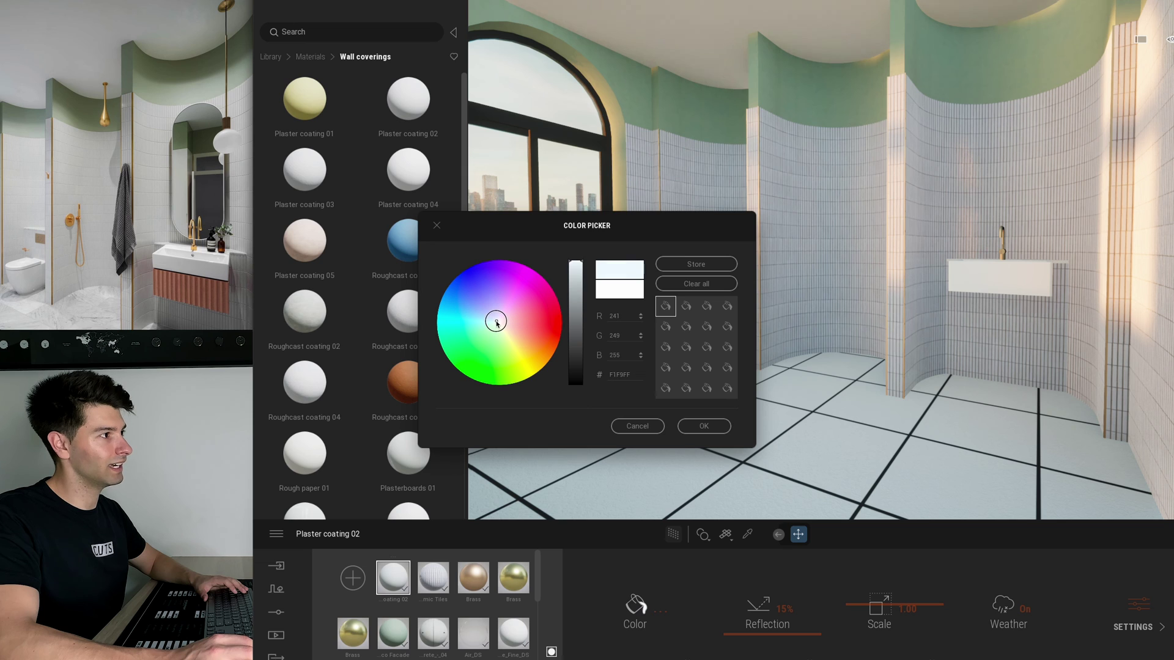
left_click_drag(494, 321, 492, 319)
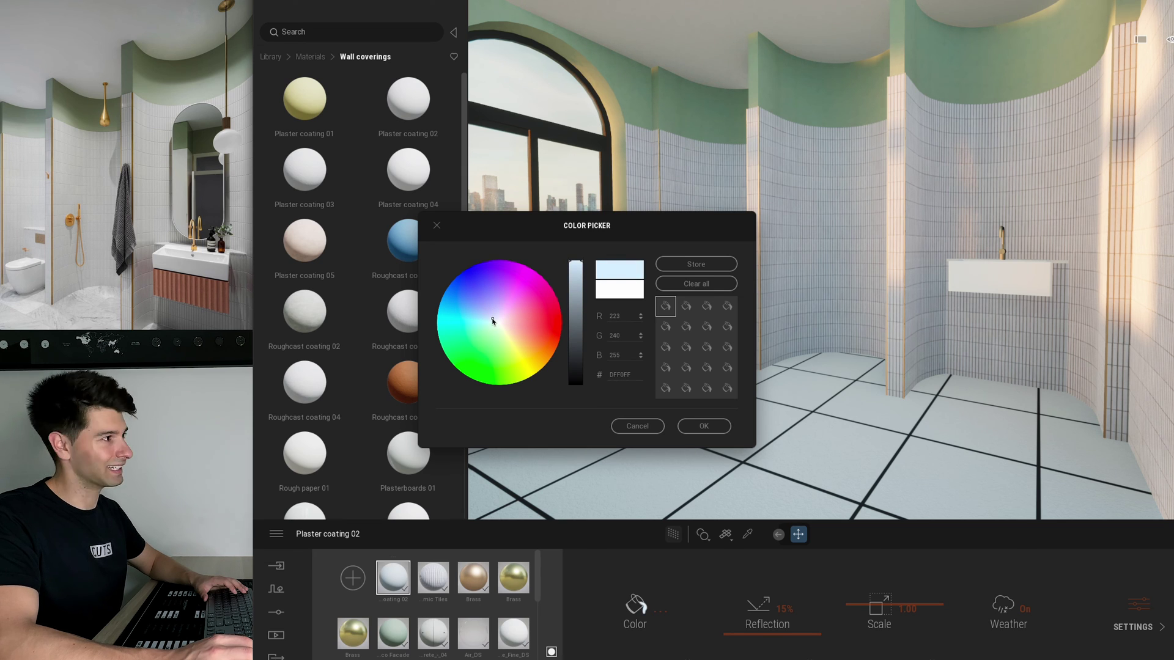
left_click_drag(493, 321, 492, 319)
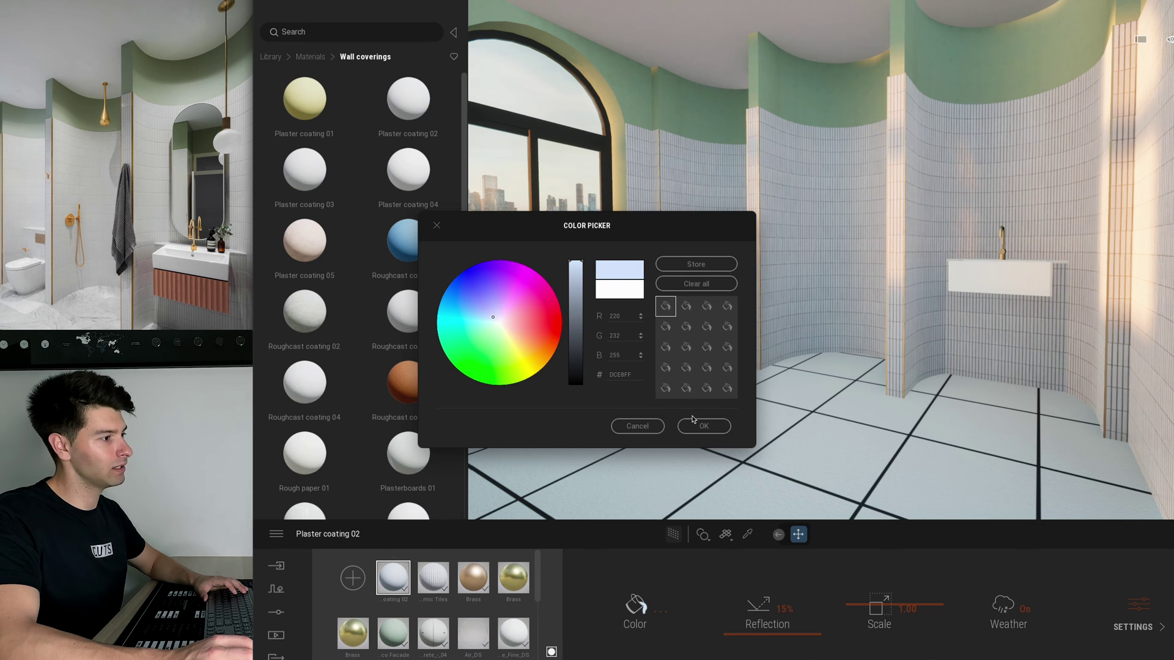
left_click(703, 427)
left_click_drag(737, 630, 734, 608)
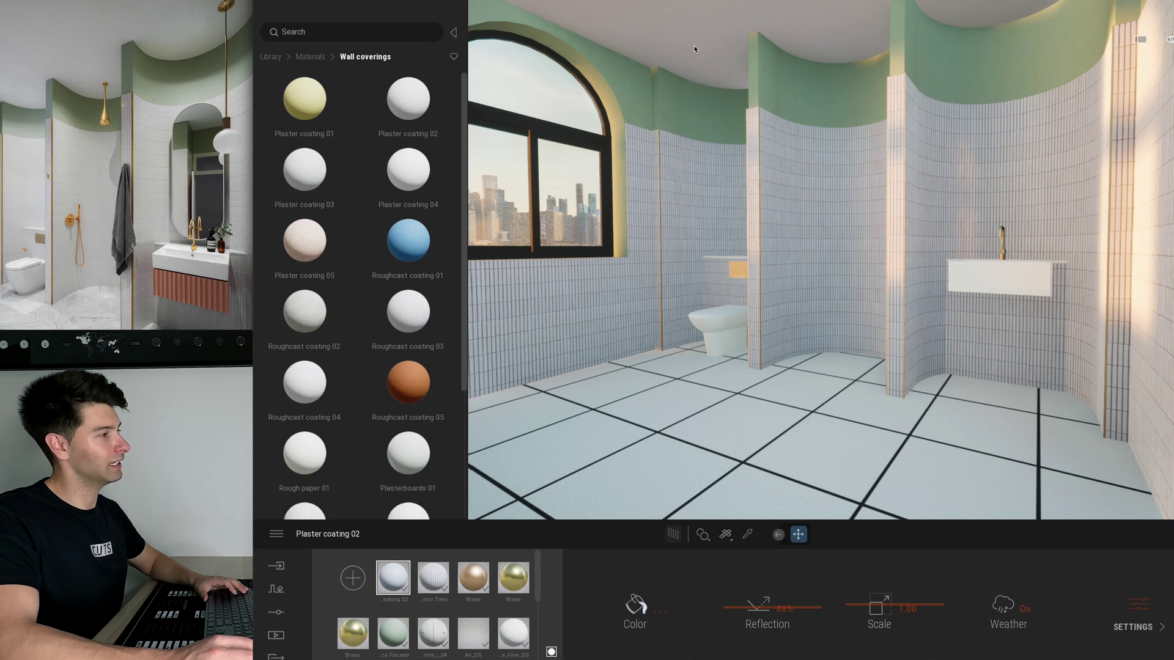
Step: Apply White Marble Tiles from the Quixel Megascans marble tile surfaces to the floor and set their scale to 2.00
left_click(352, 227)
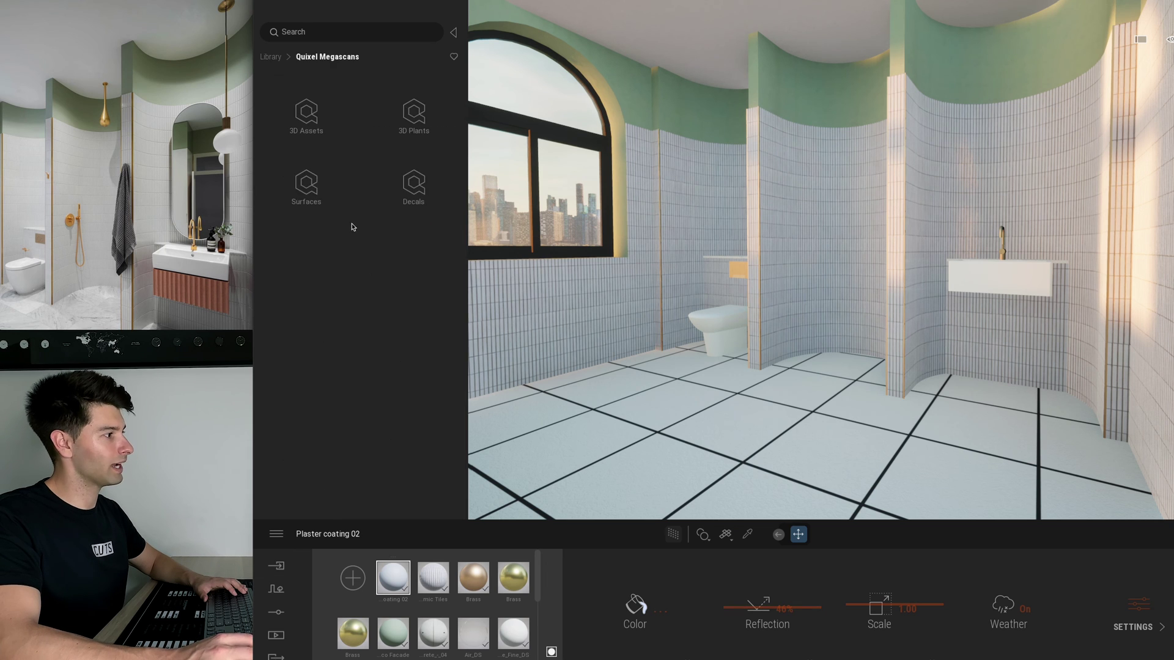
left_click(305, 186)
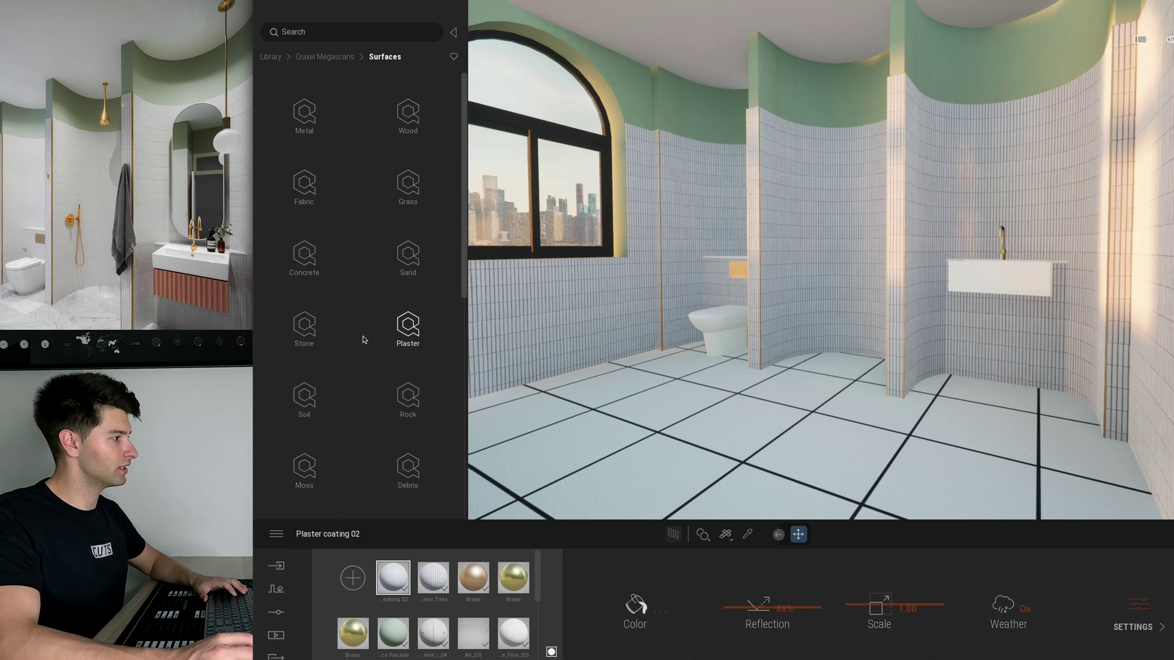
scroll(355, 357, "down", 5)
left_click(405, 329)
left_click(313, 182)
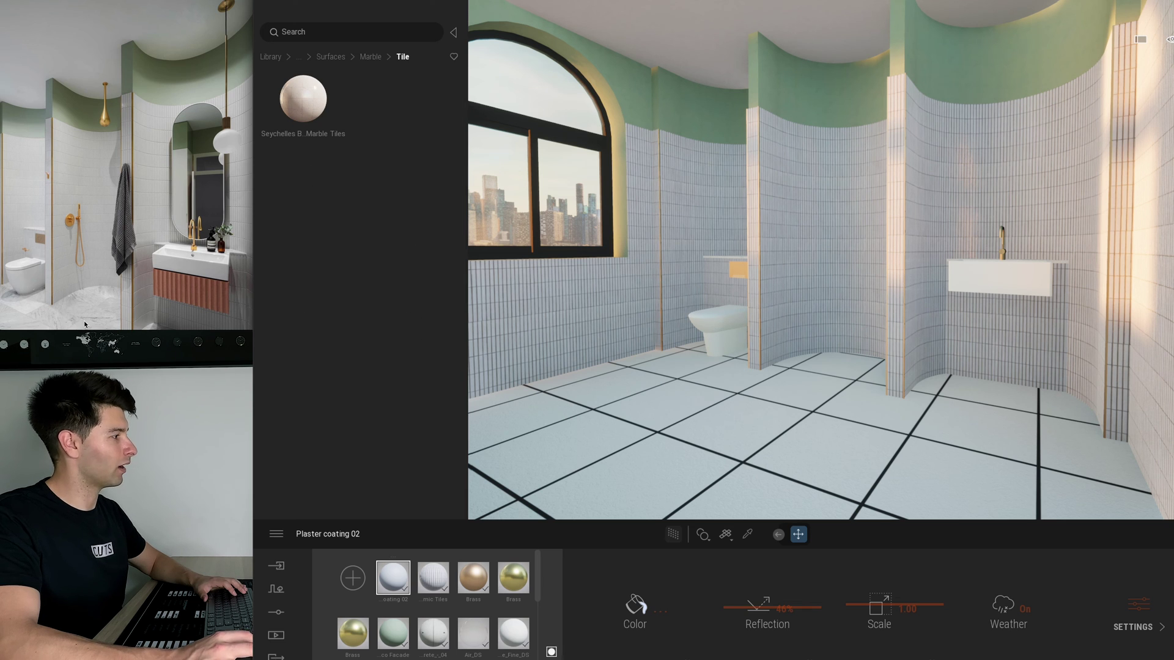
scroll(395, 294, "down", 3)
left_click(395, 301)
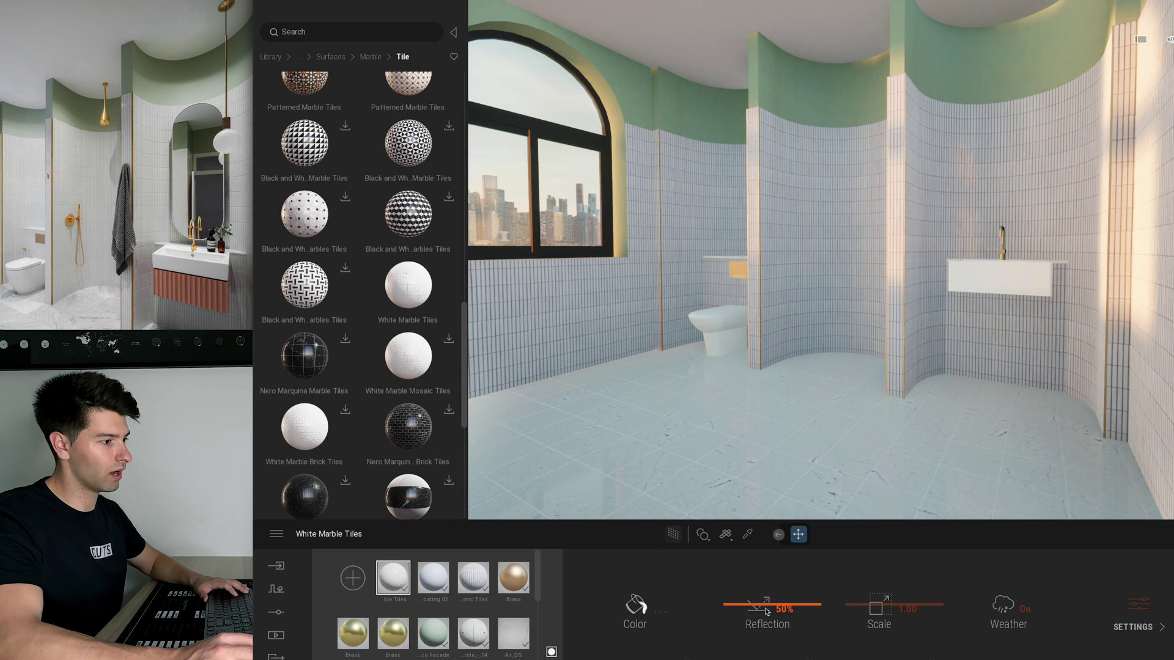
left_click(891, 624)
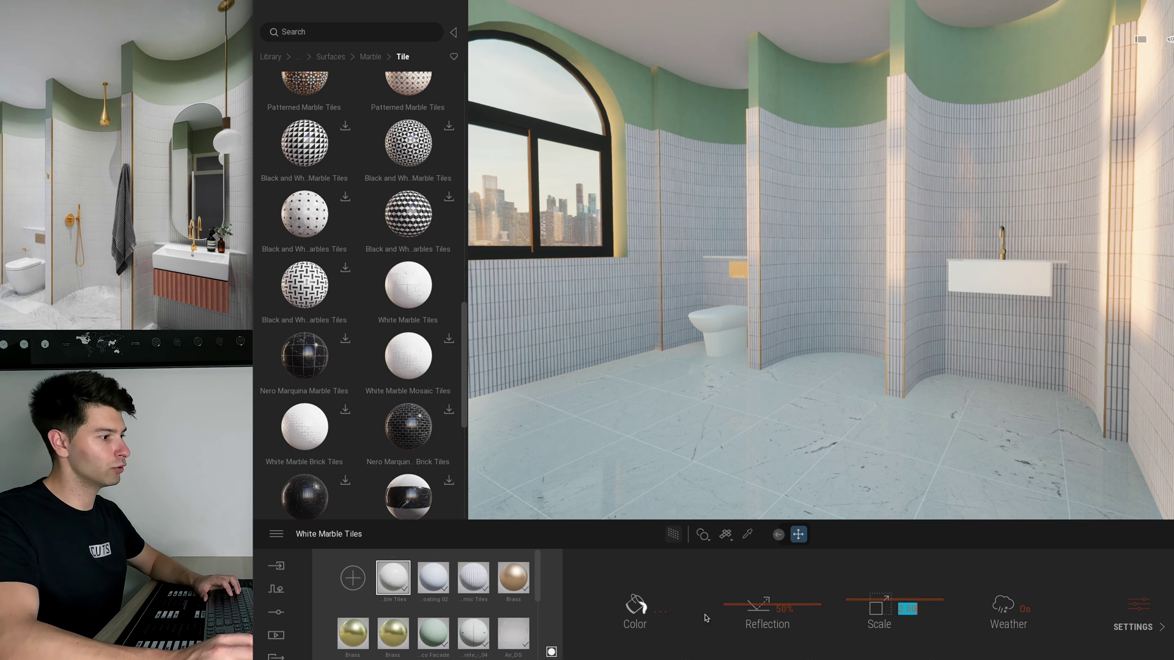
Step: Tint the White Marble Tiles a warm light grey with the colour DED7D7 and set their reflection to 75%
left_click(636, 607)
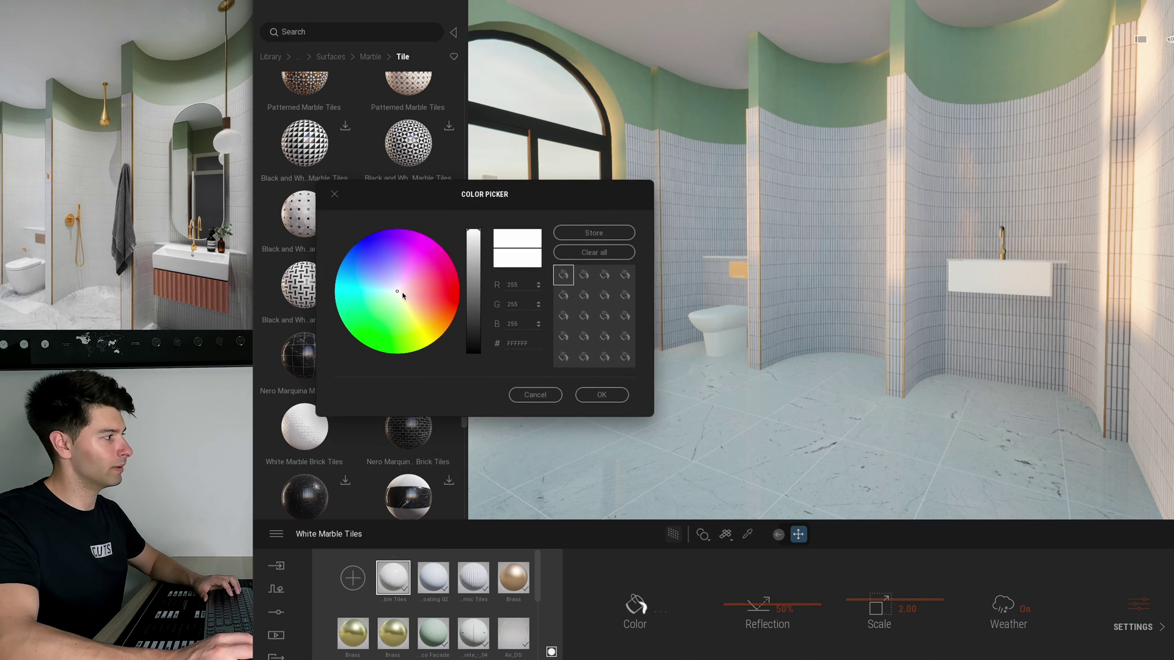
left_click(396, 292)
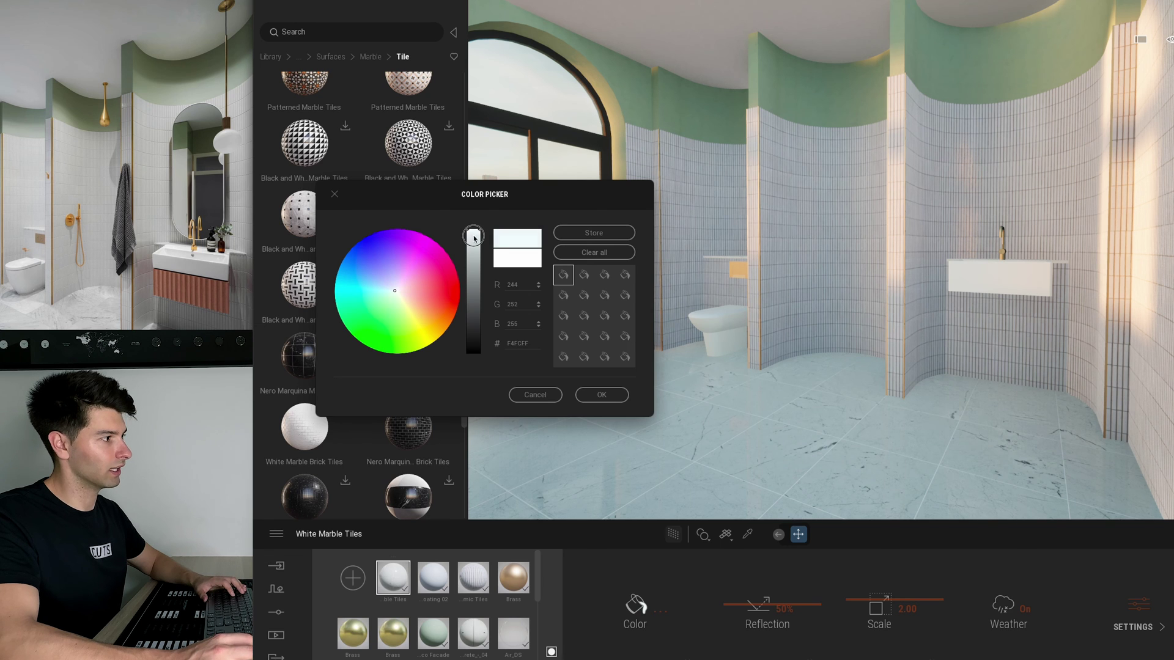
left_click_drag(475, 234, 475, 245)
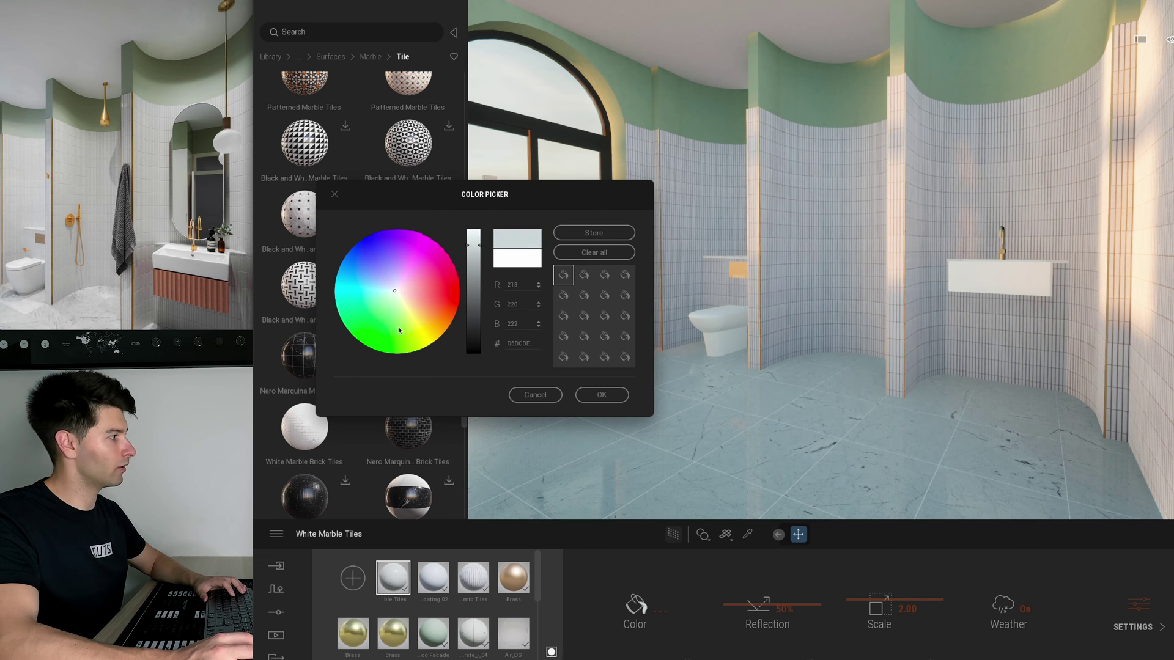
left_click(395, 292)
left_click_drag(395, 293, 399, 291)
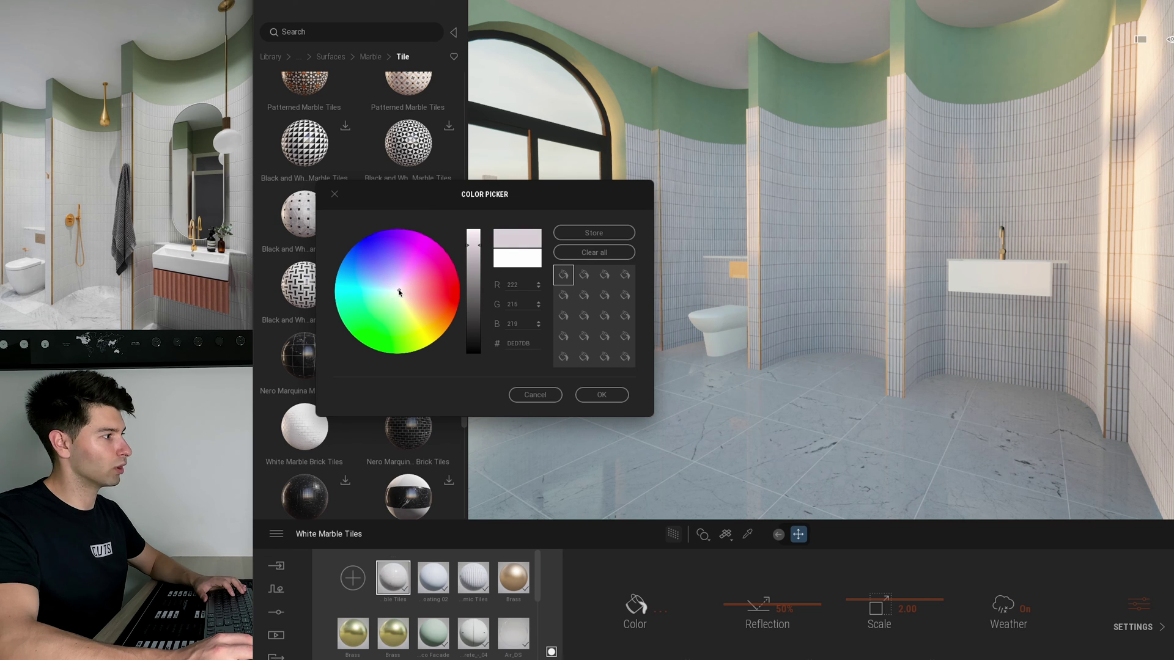
left_click(399, 291)
left_click(400, 291)
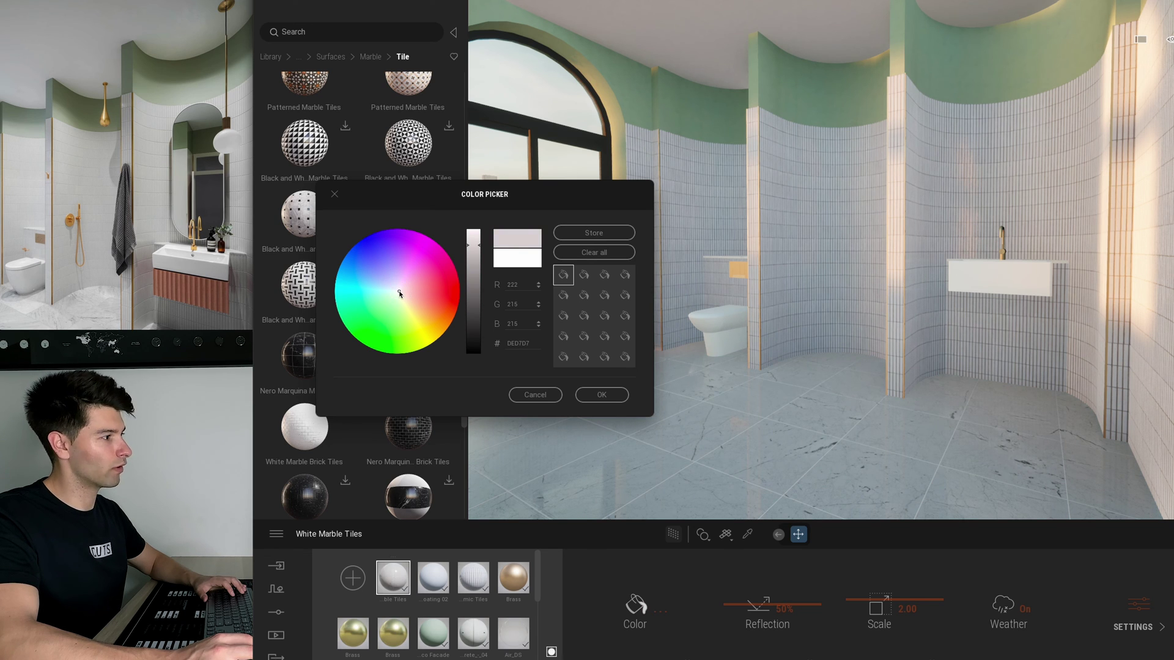
left_click(601, 395)
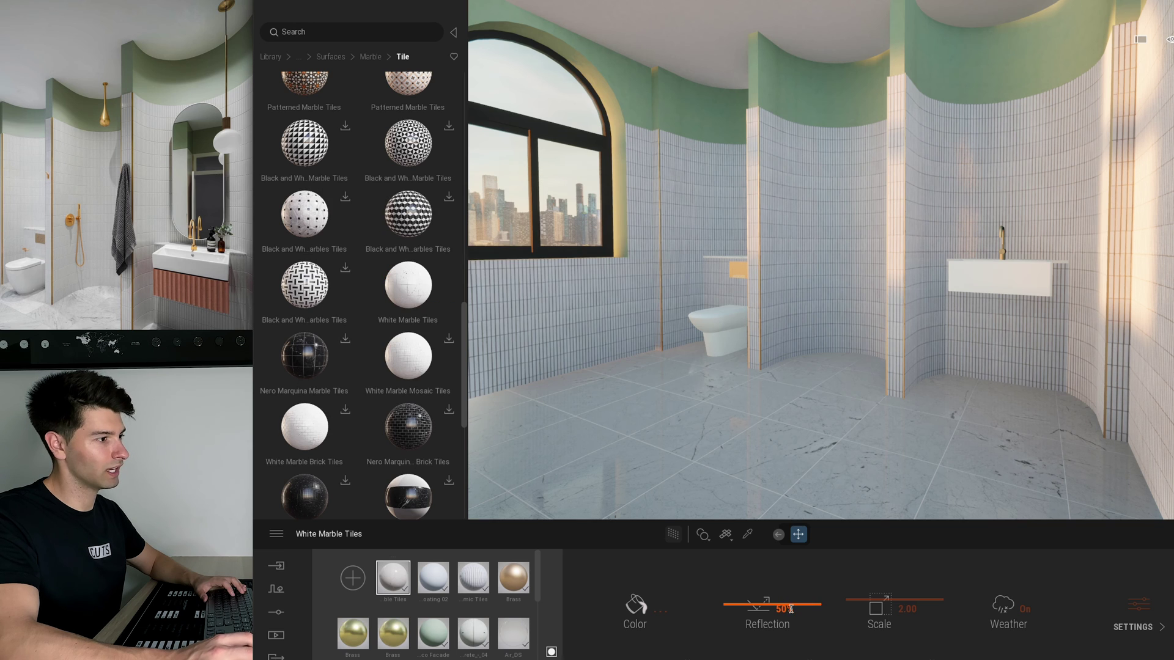
left_click_drag(735, 609, 761, 582)
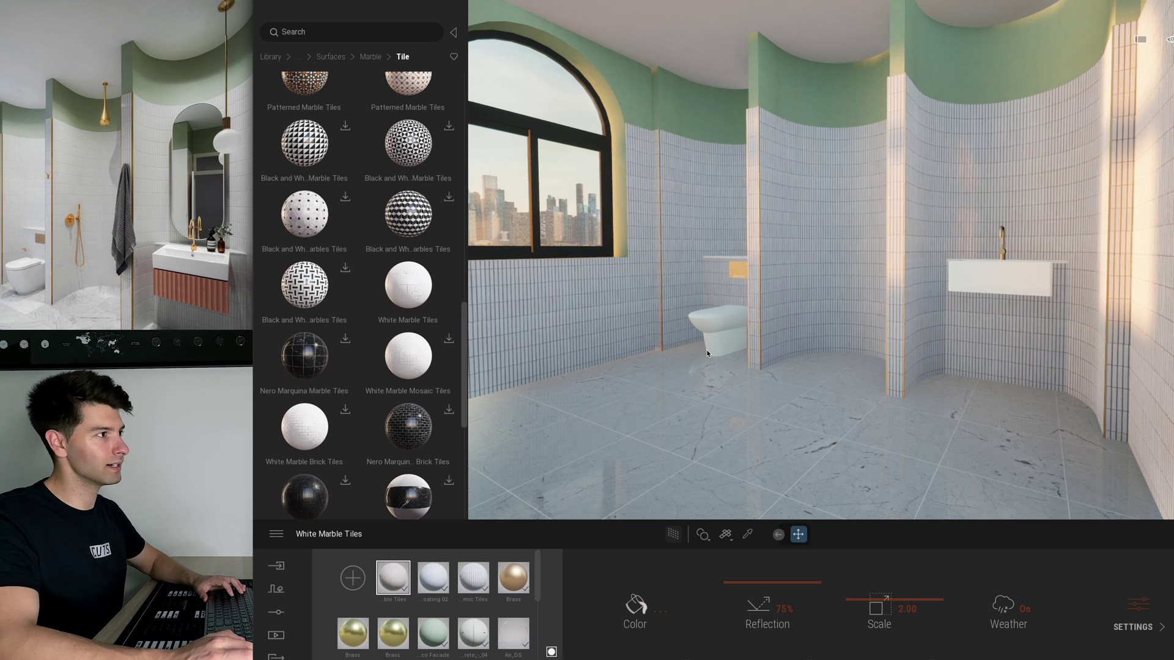
Step: Open the Sketchfab collection in the asset library
left_click(271, 56)
left_click(305, 326)
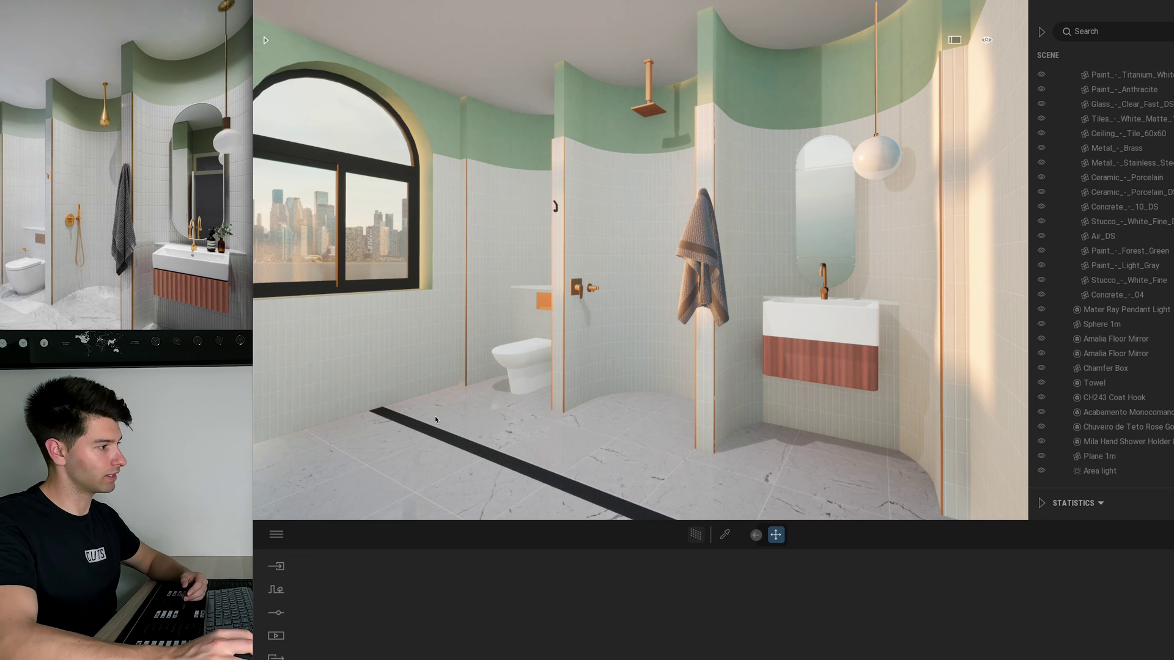
Step: Examine the added floor plane, towel, ceiling shower and shower wall fixtures by selecting them one after another
left_click(409, 418)
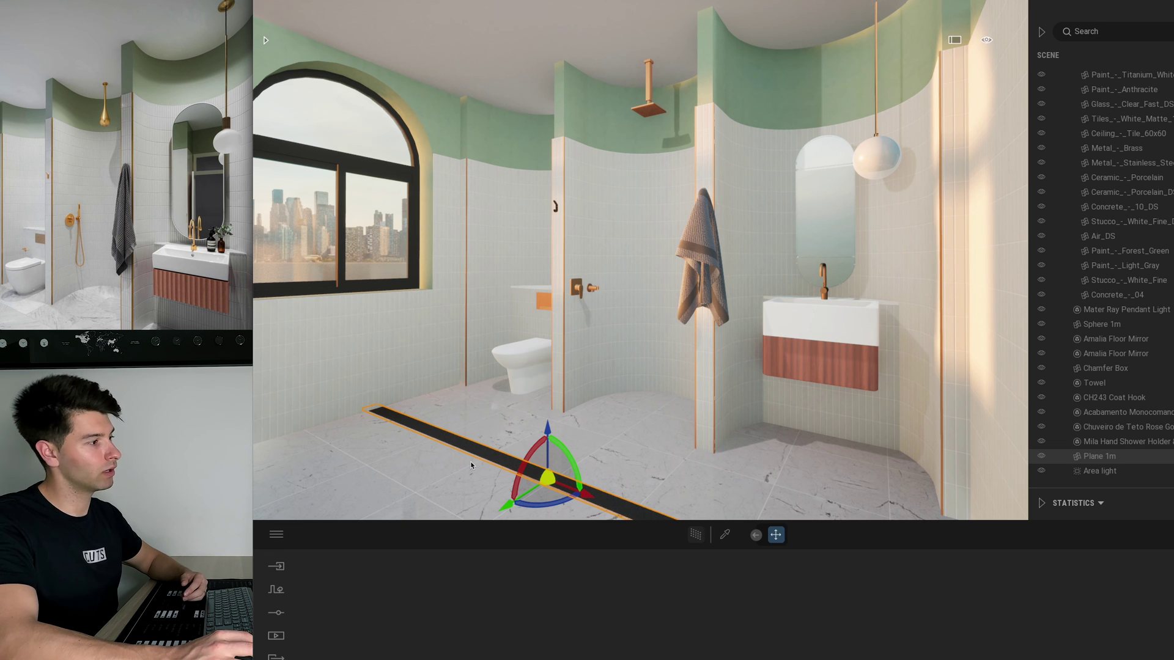
key("Escape")
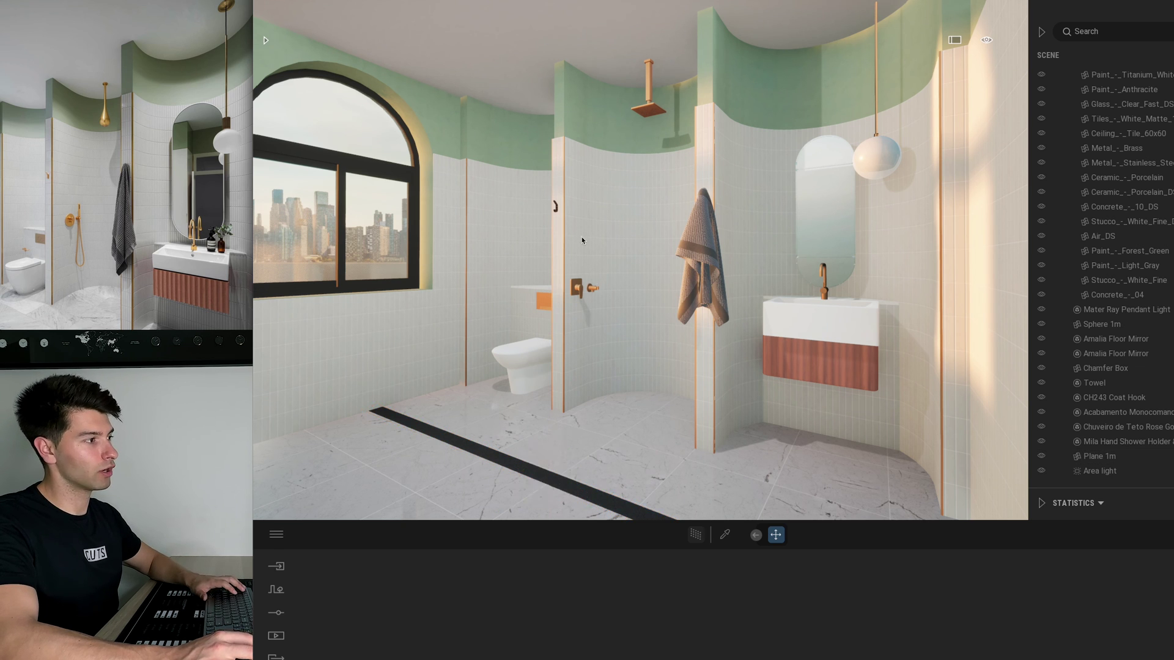
left_click(701, 227)
left_click(651, 103)
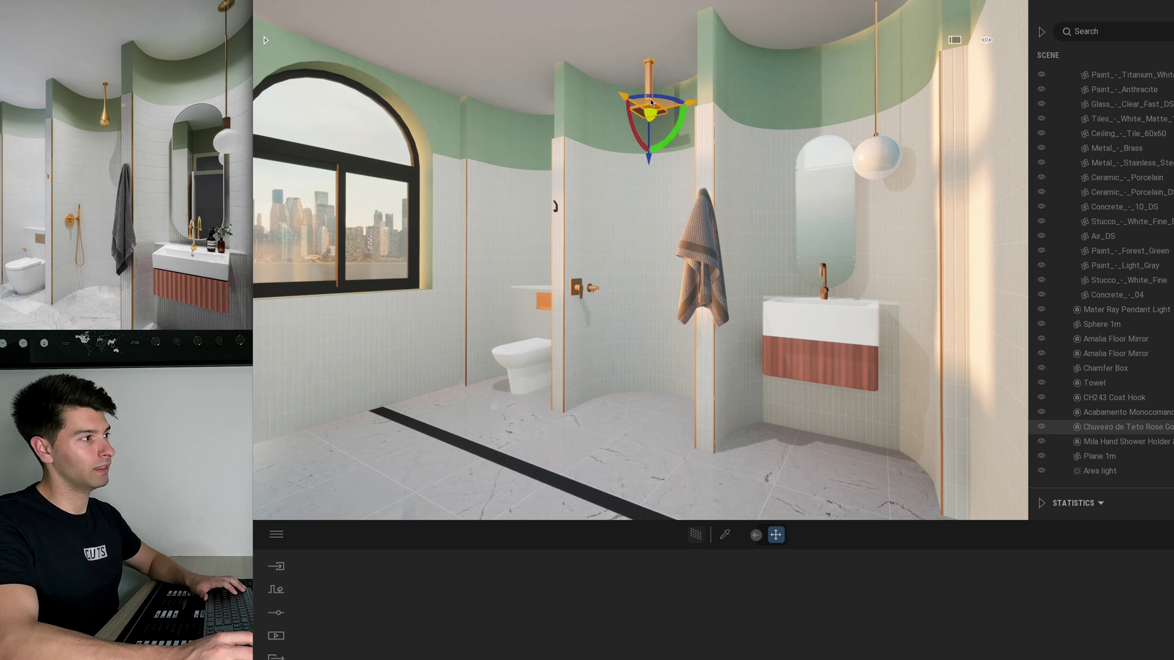
left_click(1119, 412)
key("Escape")
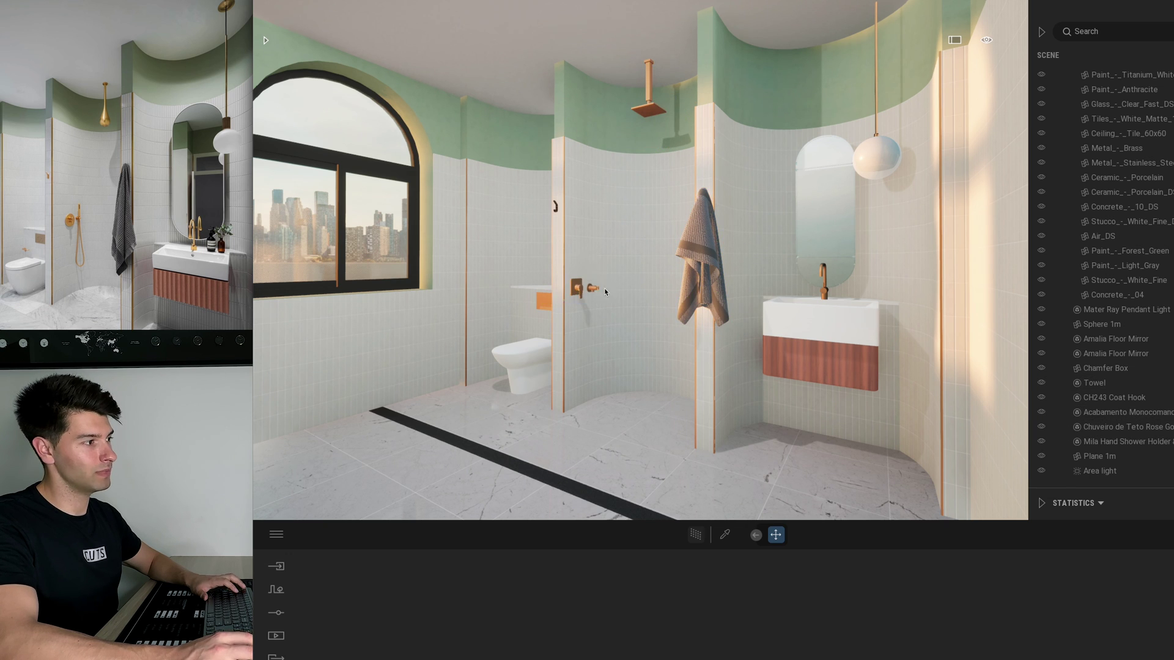
left_click(594, 290)
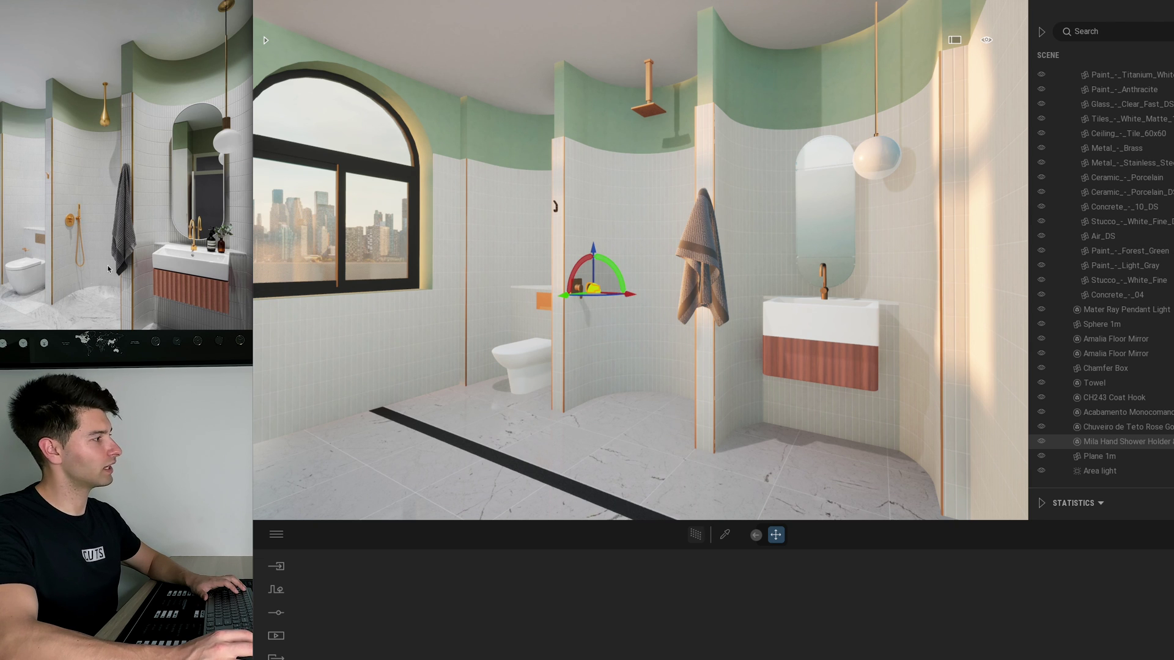
Step: Sample the material of the chamfer box under the washbasin to examine its material settings
left_click(814, 344)
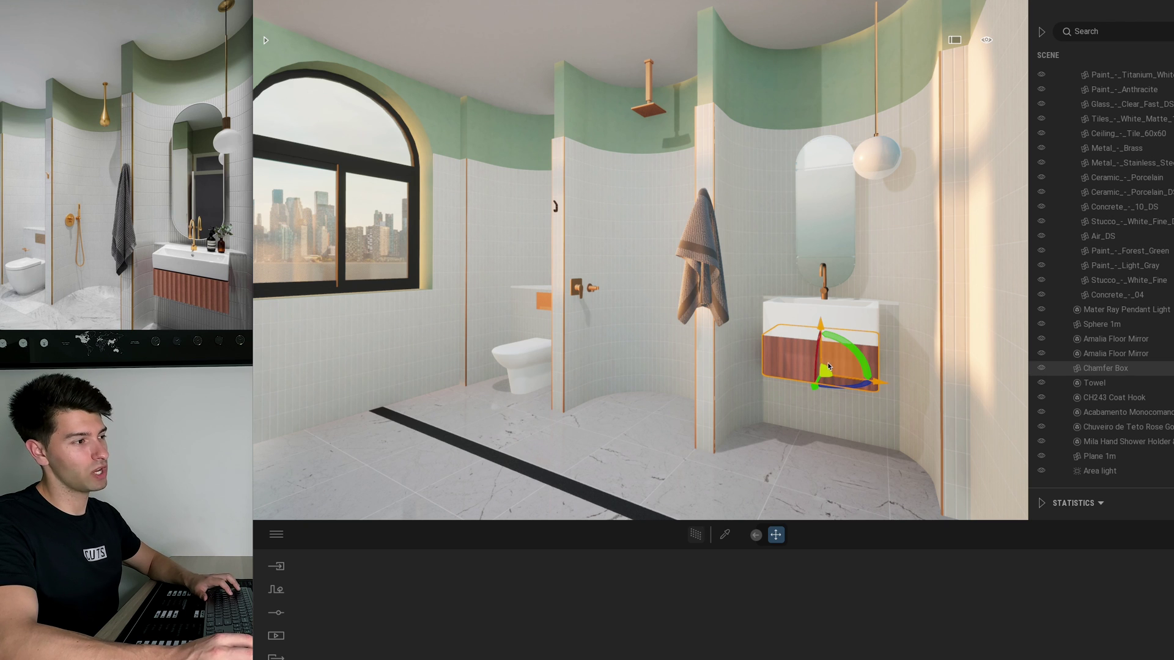
left_click(724, 535)
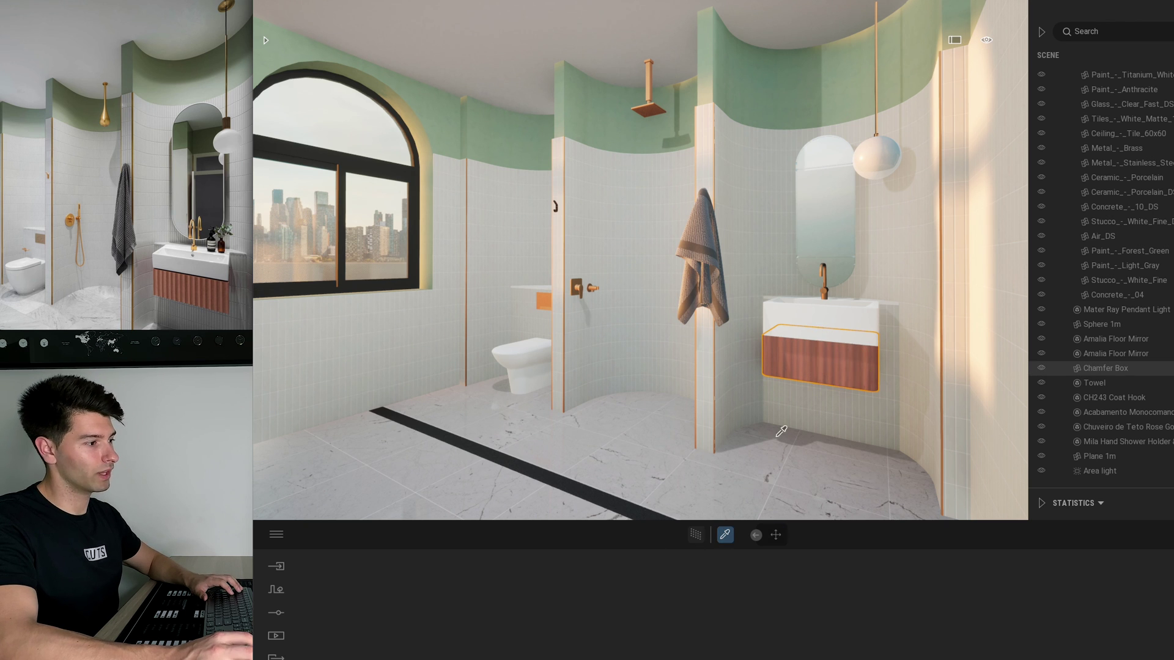
left_click(828, 367)
left_click(726, 535)
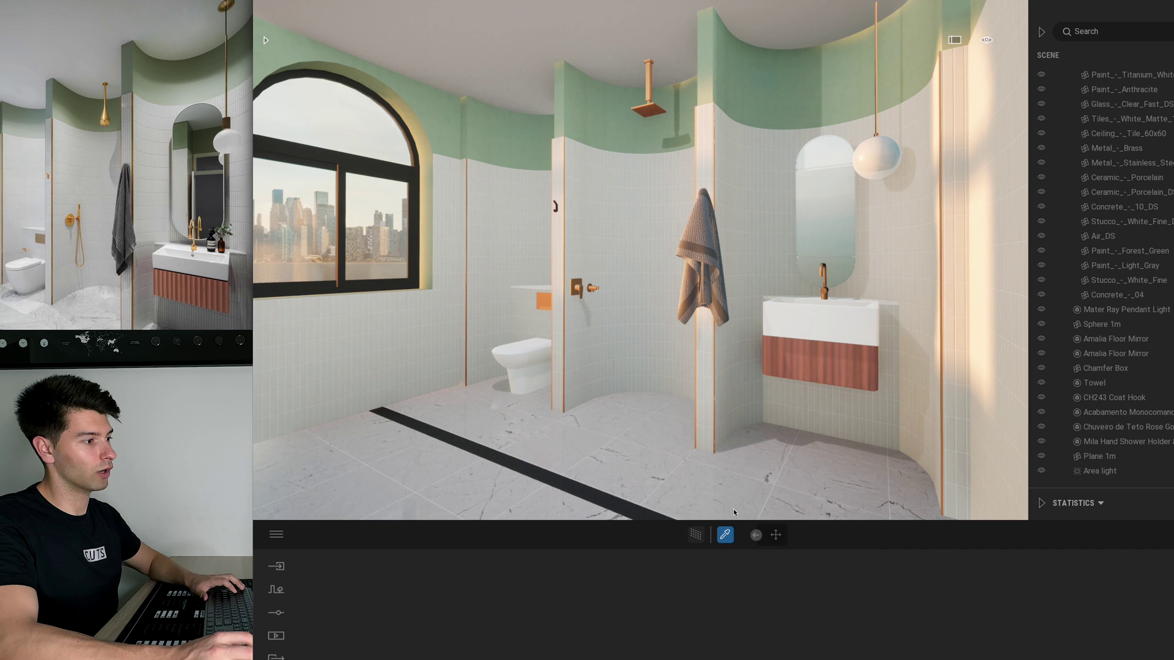
left_click(790, 354)
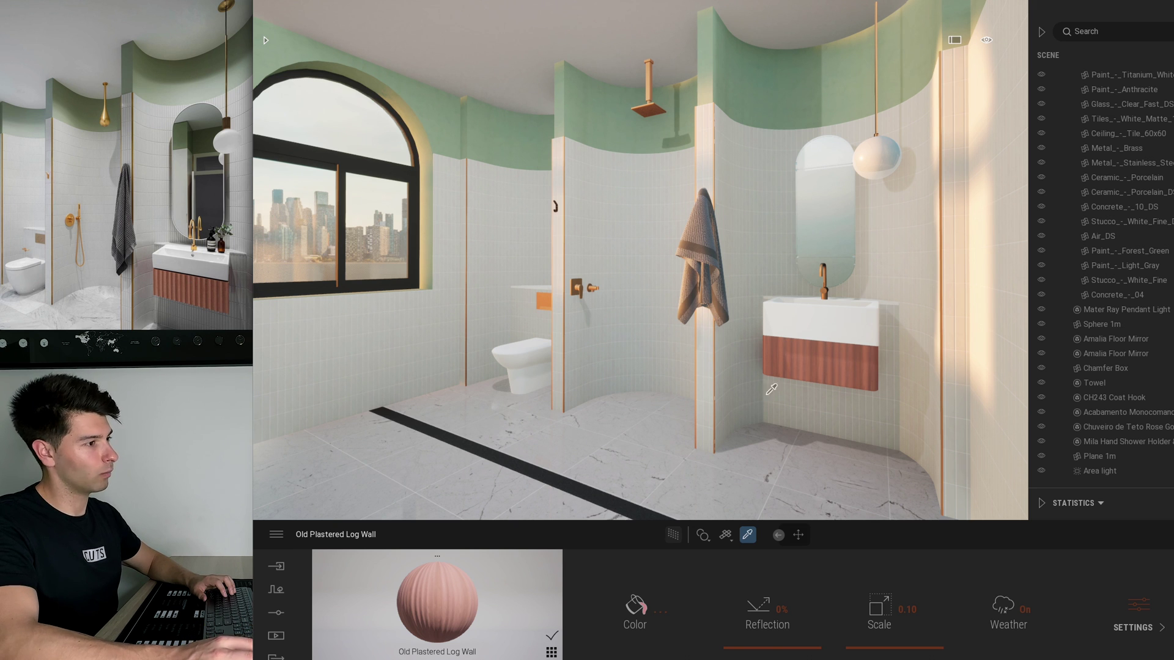
key("t")
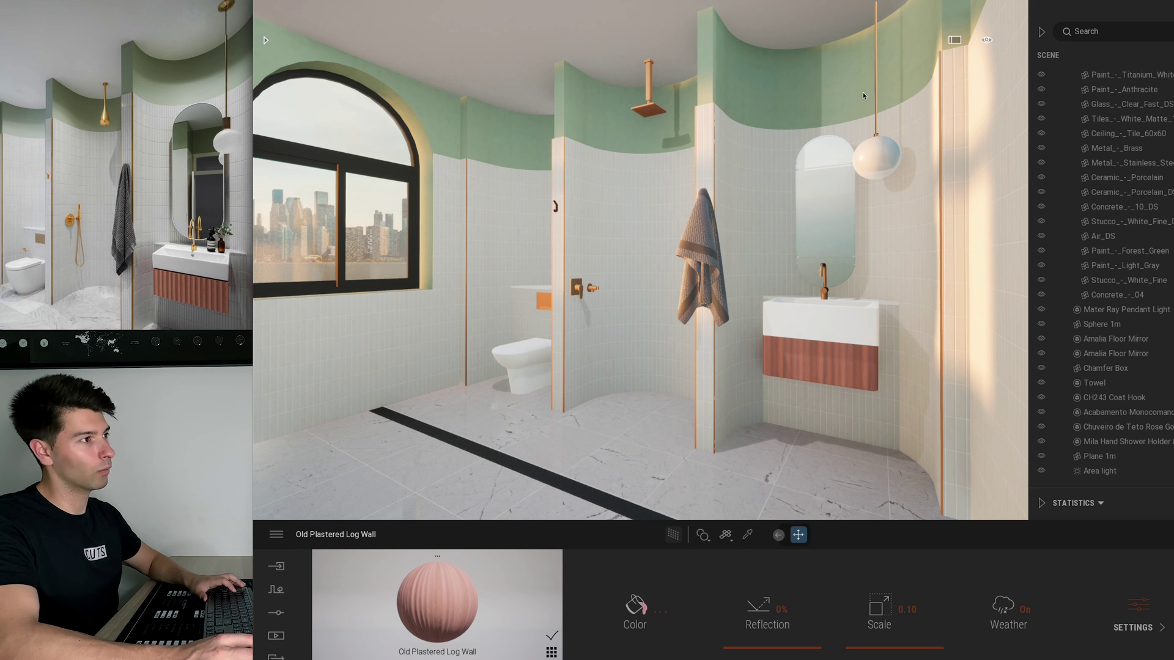
Step: Compare the pendant light with and without the white sphere by toggling the sphere's visibility, leaving it shown
left_click(879, 155)
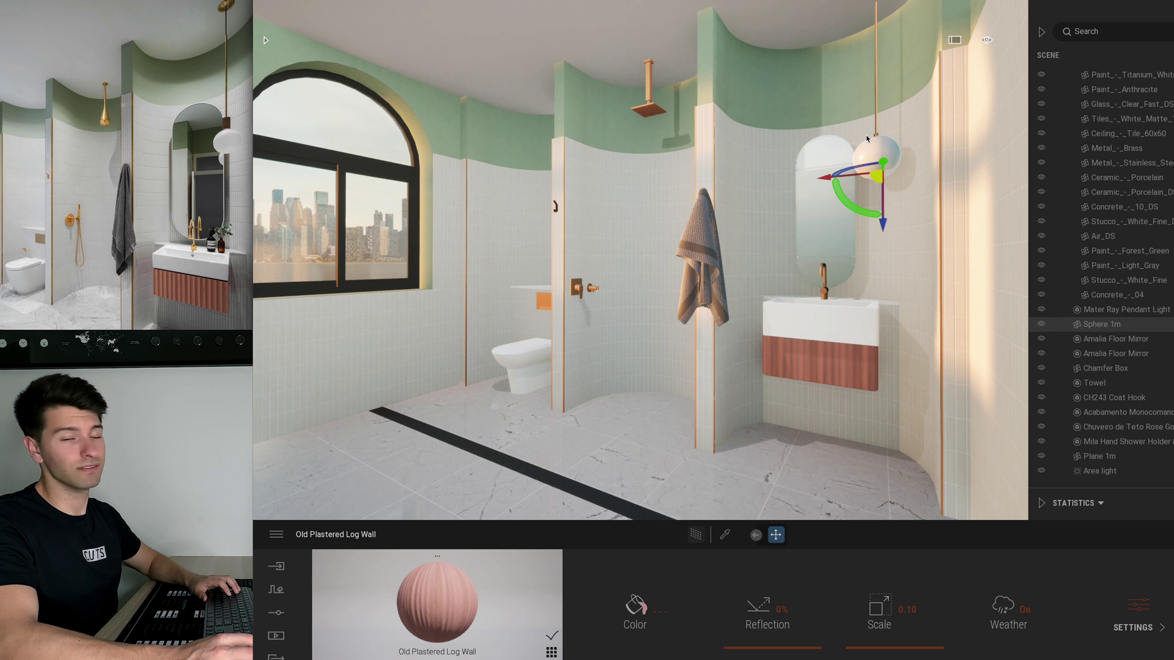
left_click(874, 131)
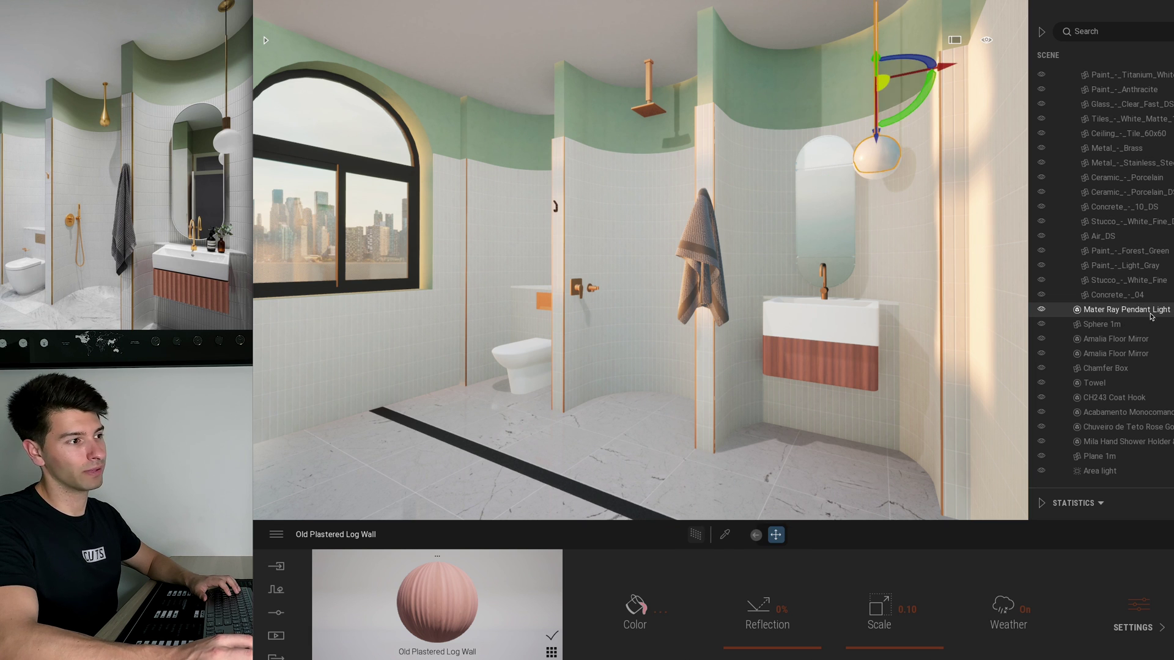
left_click(879, 160)
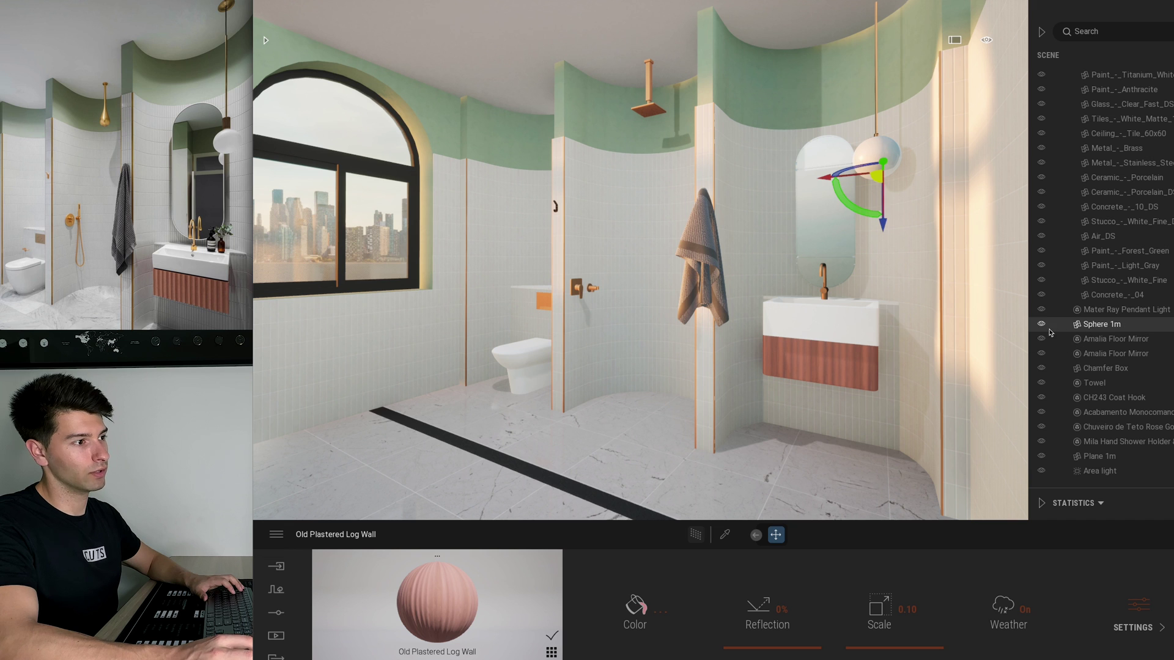
left_click(1043, 325)
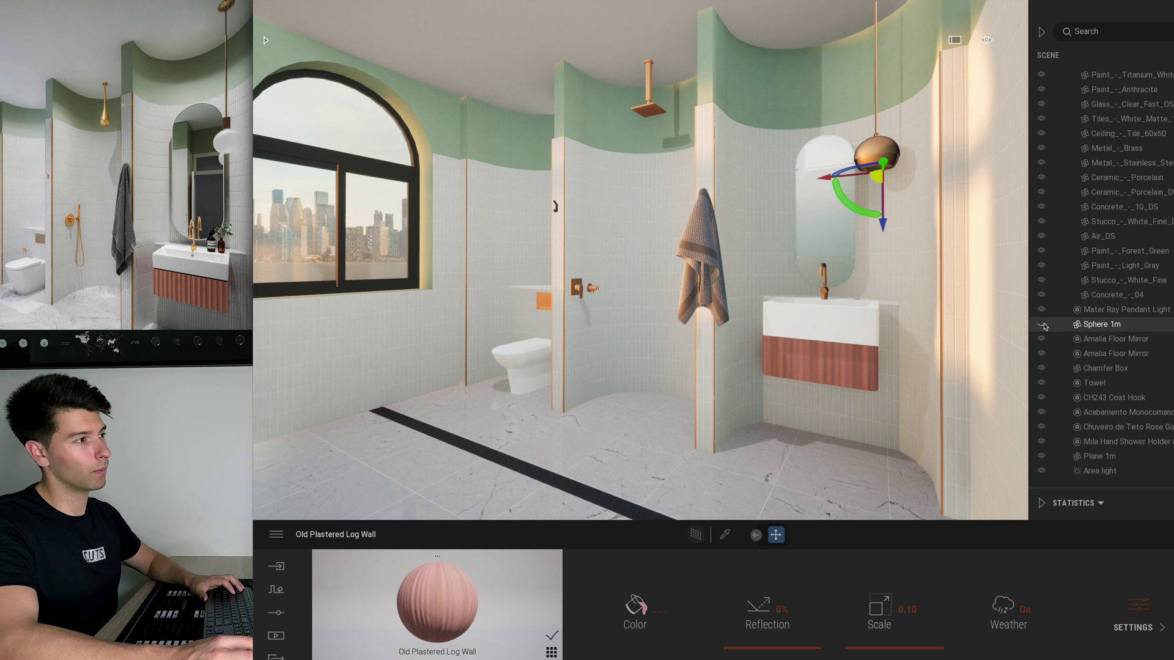
left_click(1043, 325)
left_click(1043, 324)
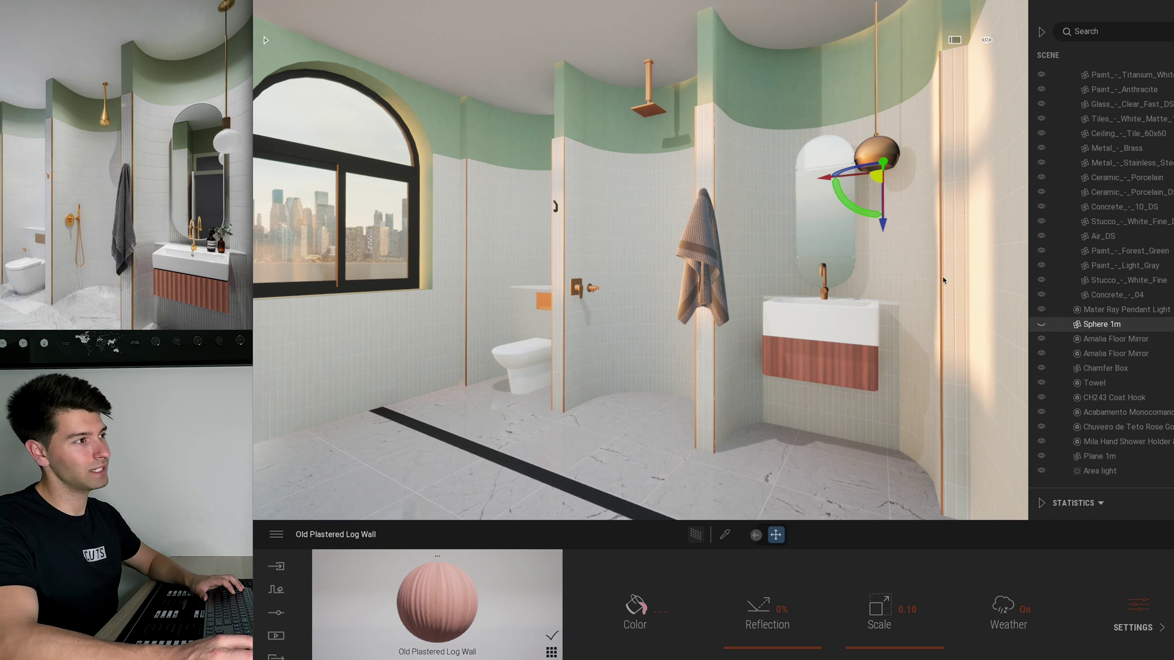
left_click(1043, 325)
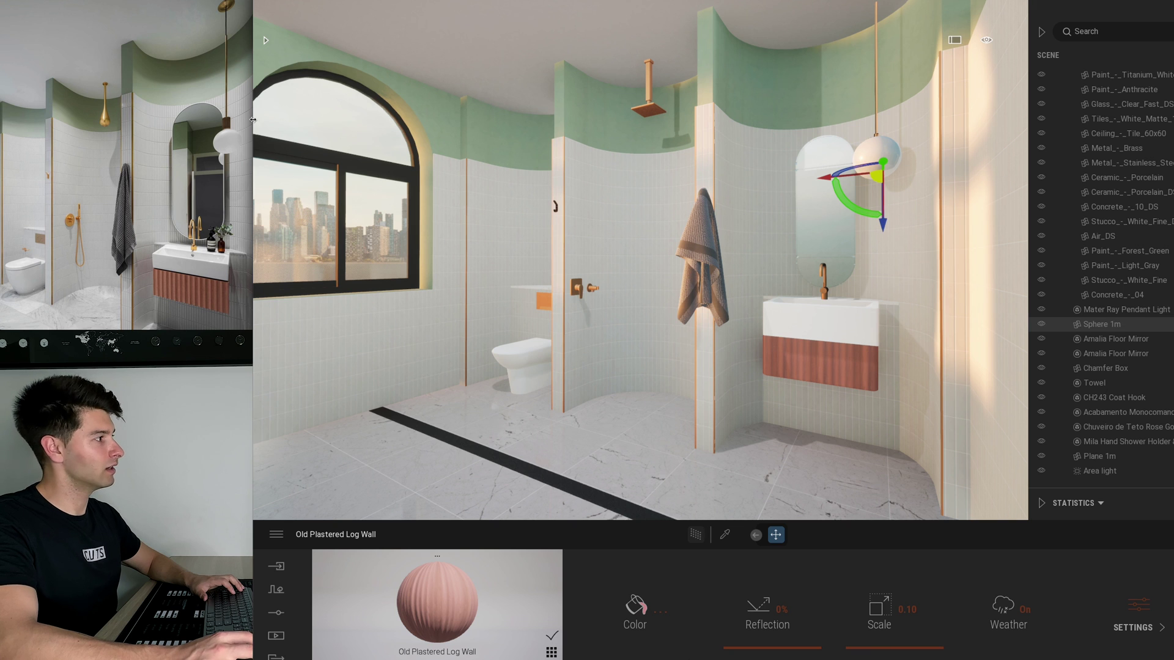
left_click(664, 317)
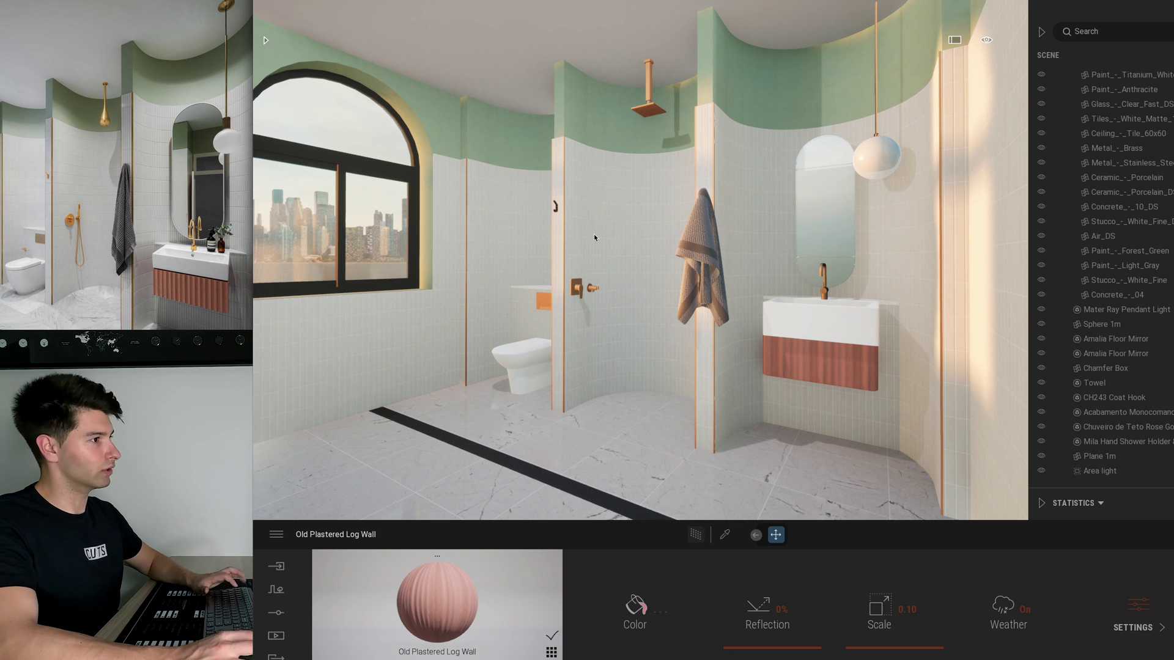